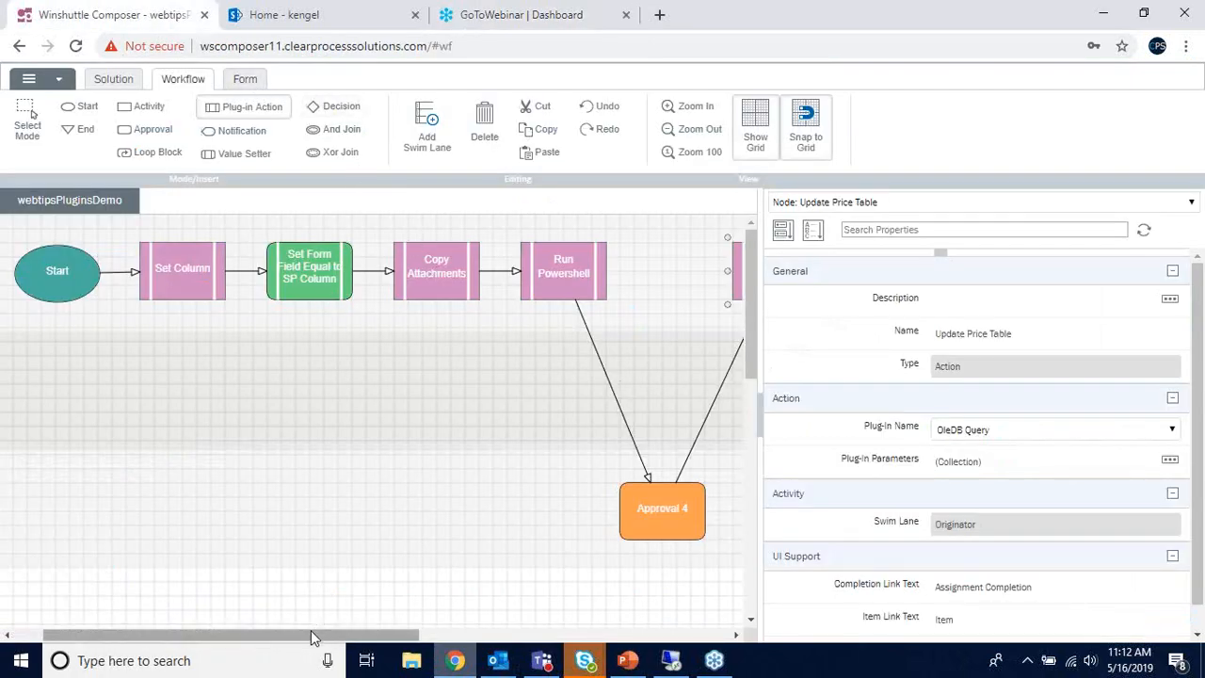
pyautogui.moveTo(310, 637)
pyautogui.mouseDown()
pyautogui.moveTo(370, 637)
pyautogui.moveTo(319, 636)
pyautogui.mouseUp()
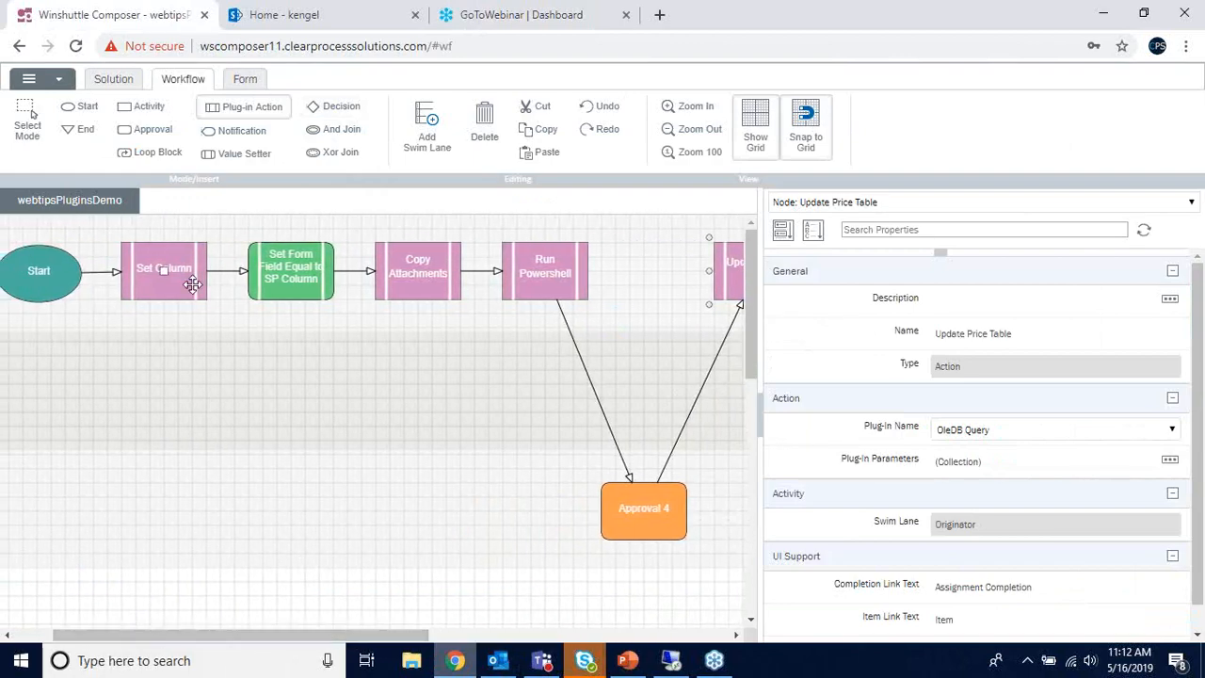
pyautogui.click(1132, 28)
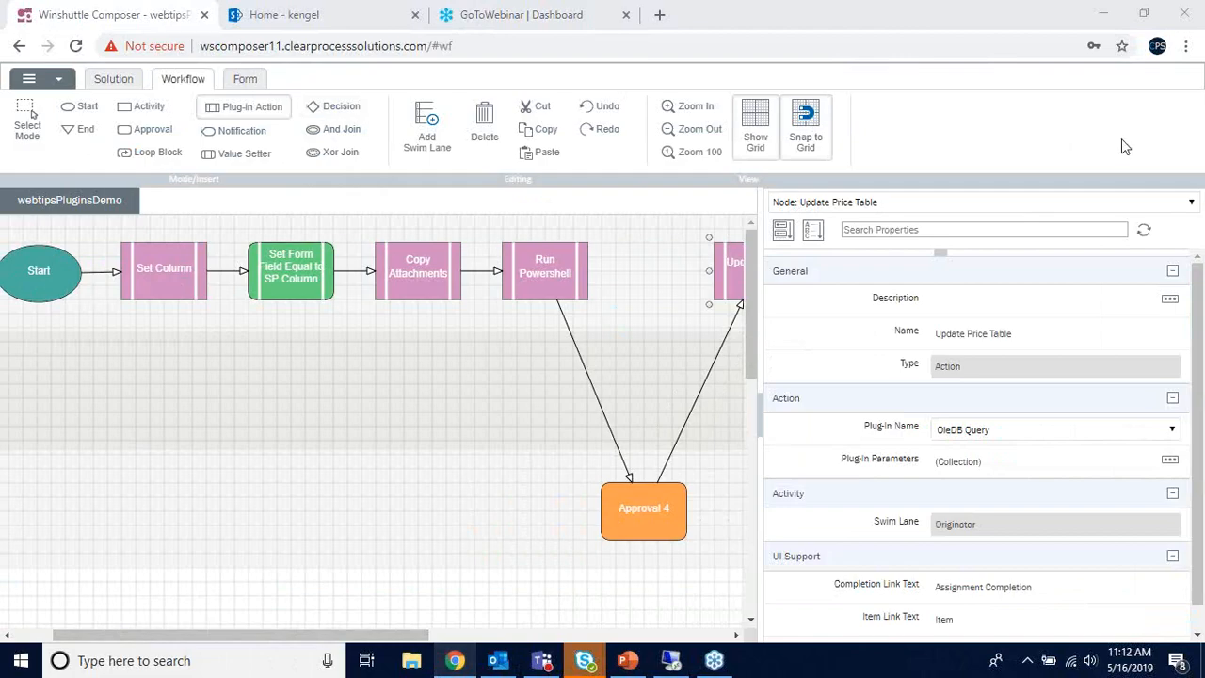
pyautogui.click(158, 275)
pyautogui.click(1169, 460)
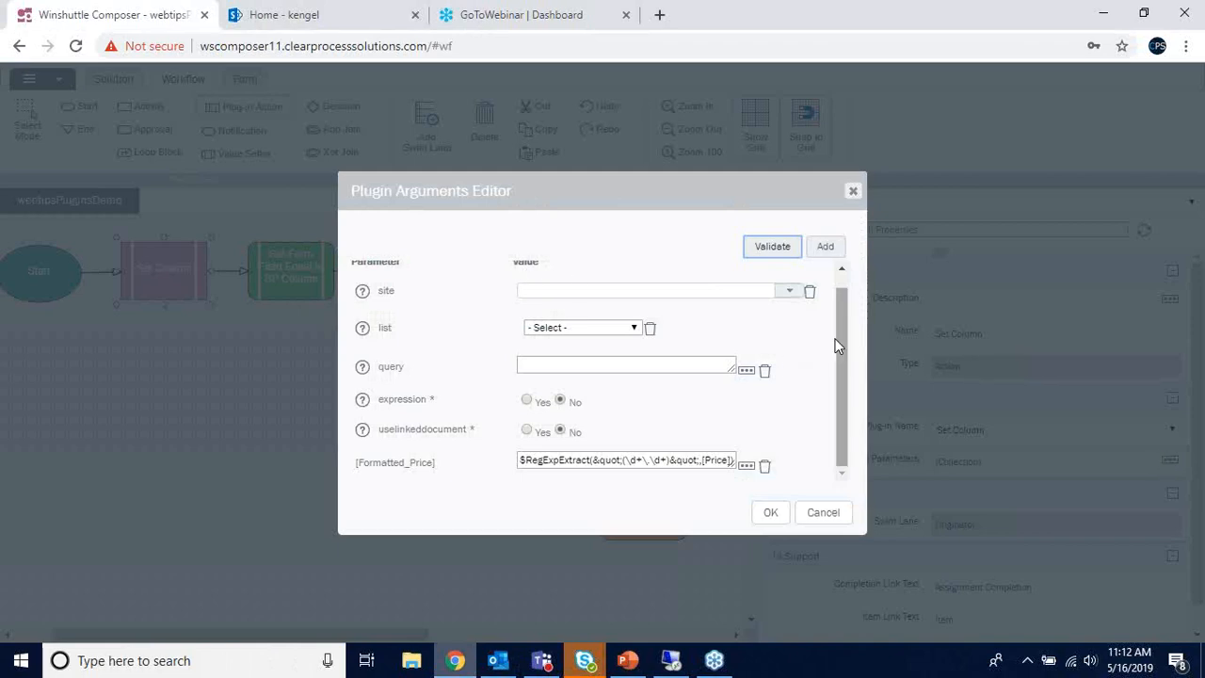
pyautogui.moveTo(840, 341); pyautogui.dragTo(840, 378)
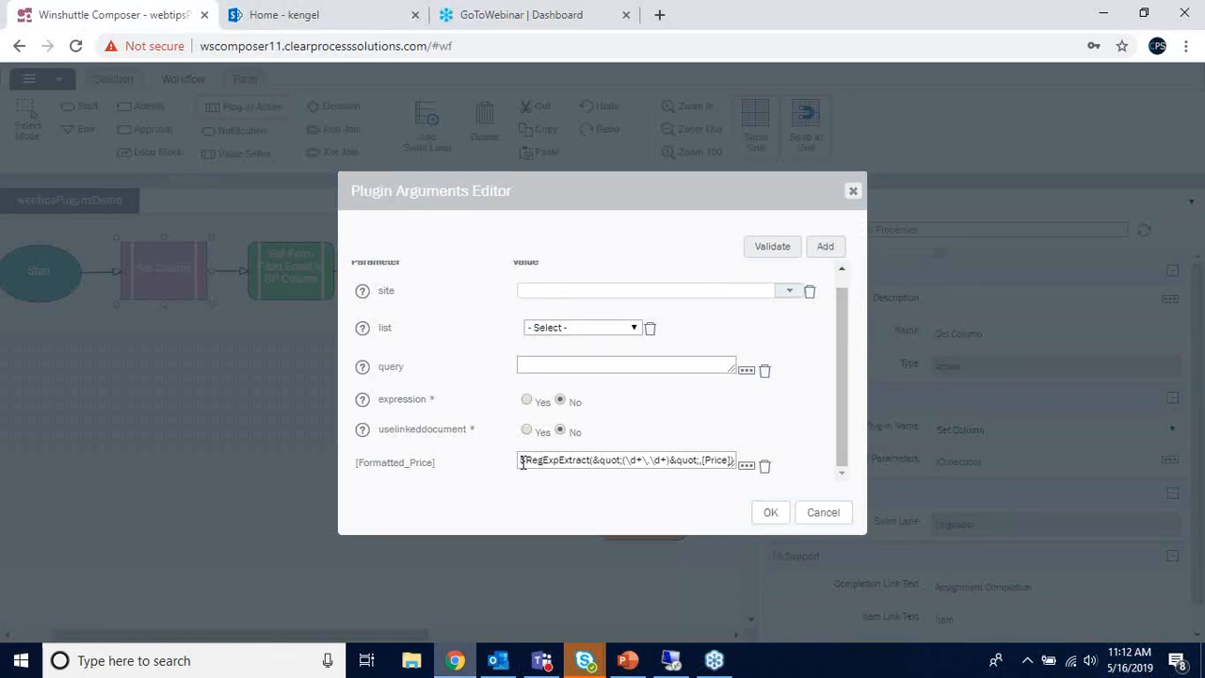
pyautogui.moveTo(522, 461); pyautogui.dragTo(744, 459)
pyautogui.click(688, 461)
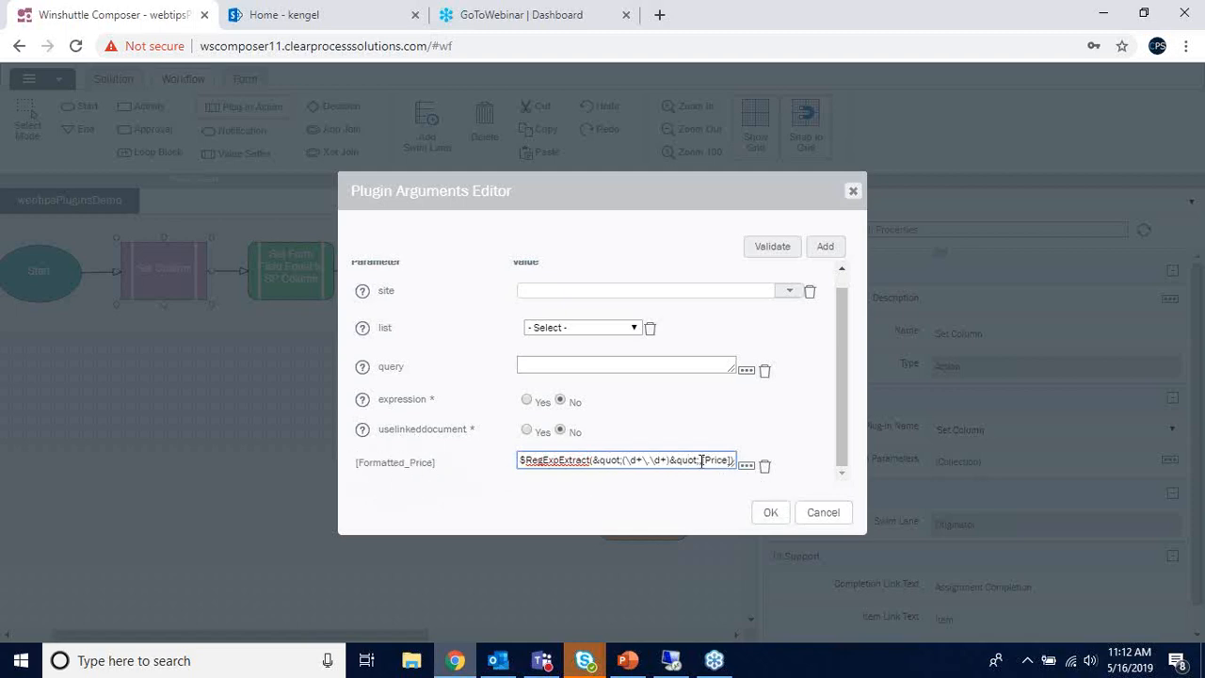
pyautogui.click(746, 464)
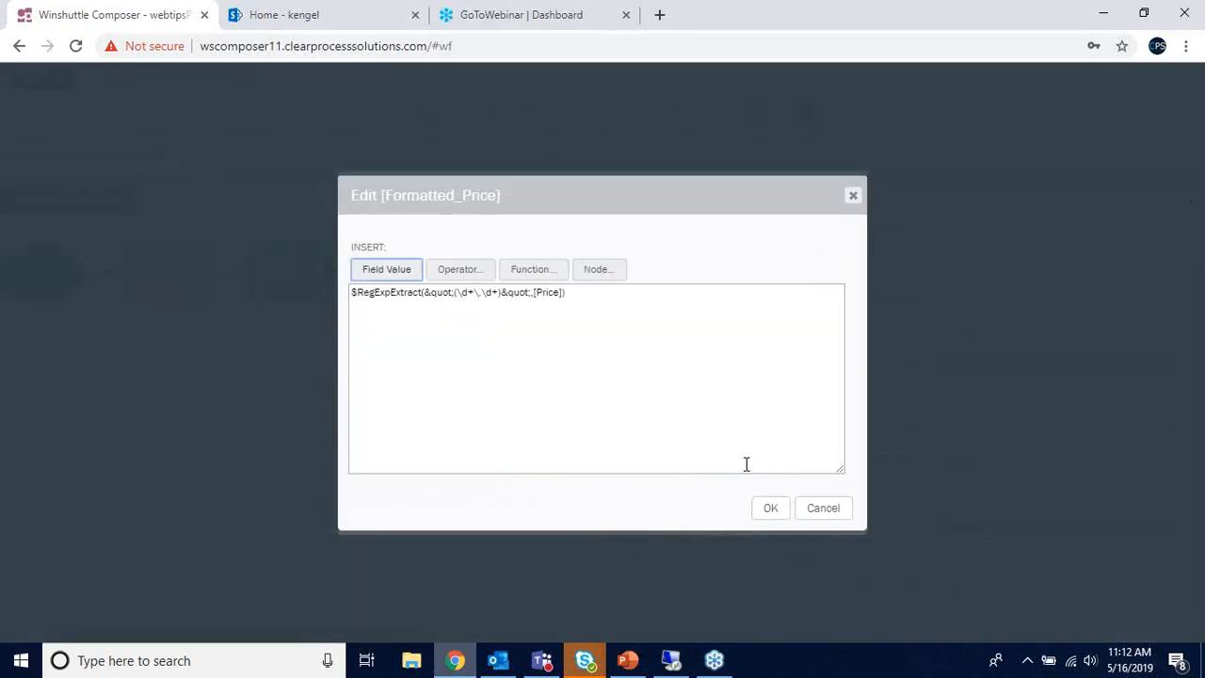
pyautogui.moveTo(535, 296); pyautogui.dragTo(565, 297)
pyautogui.click(533, 295)
pyautogui.write(',')
pyautogui.click(506, 294)
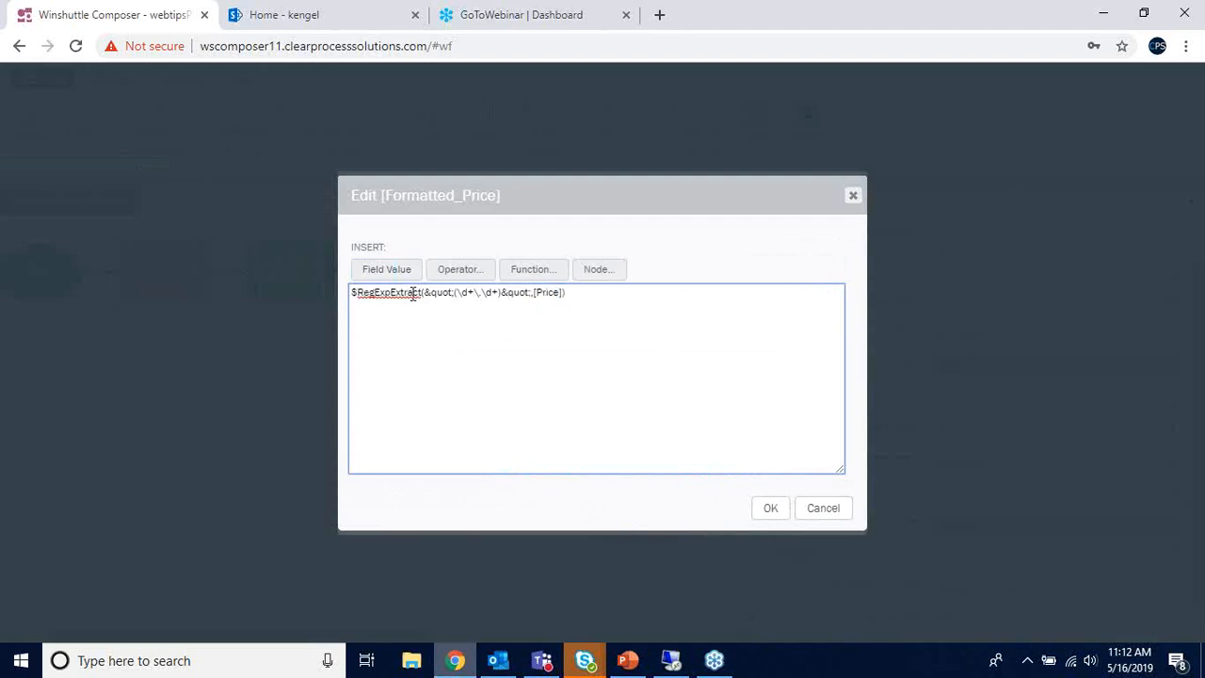
pyautogui.moveTo(425, 292); pyautogui.dragTo(530, 296)
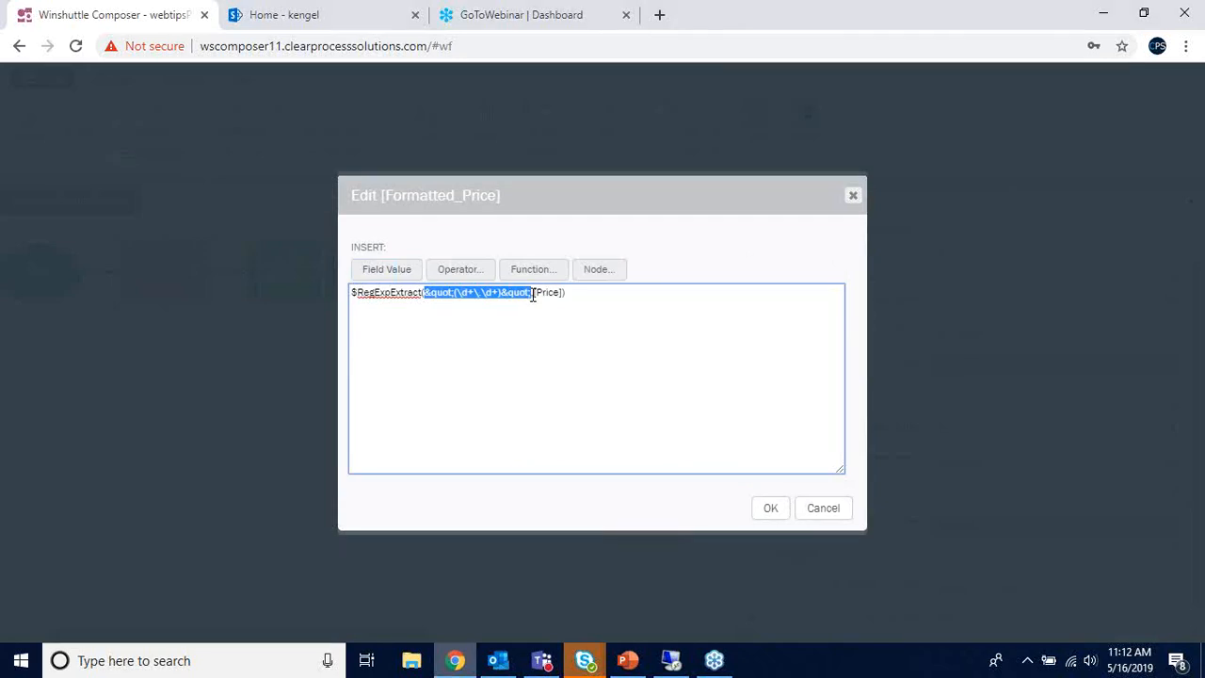
pyautogui.click(533, 295)
pyautogui.click(854, 198)
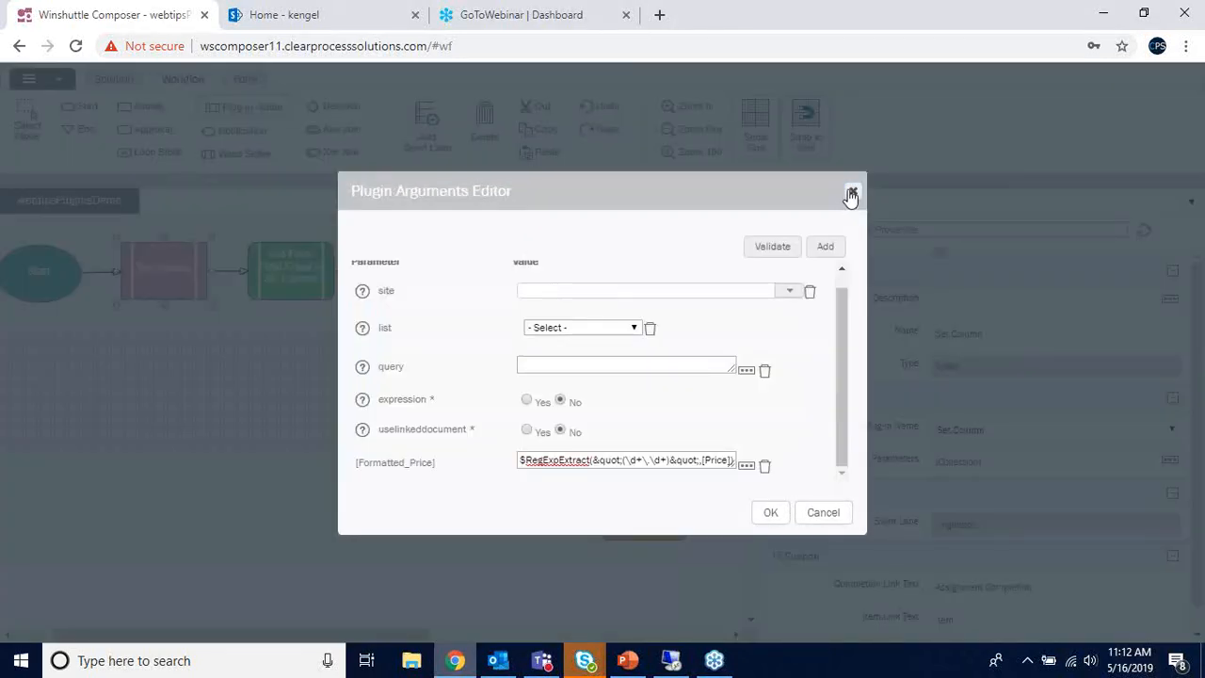
pyautogui.click(852, 196)
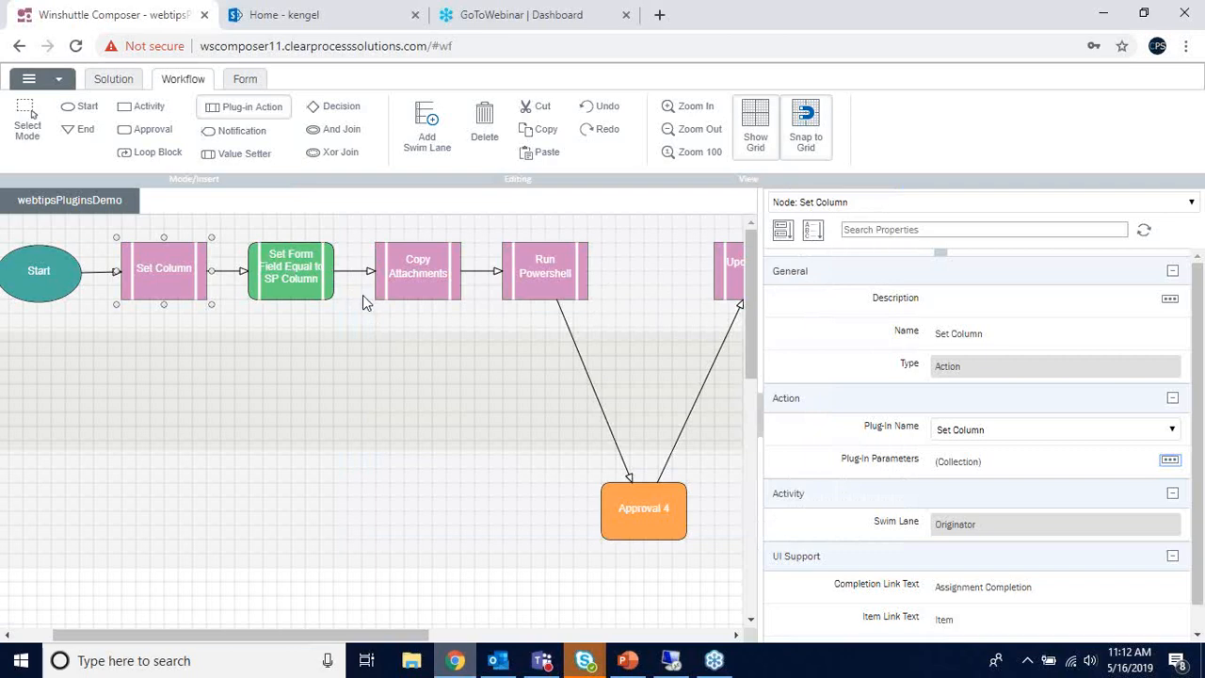
pyautogui.click(325, 275)
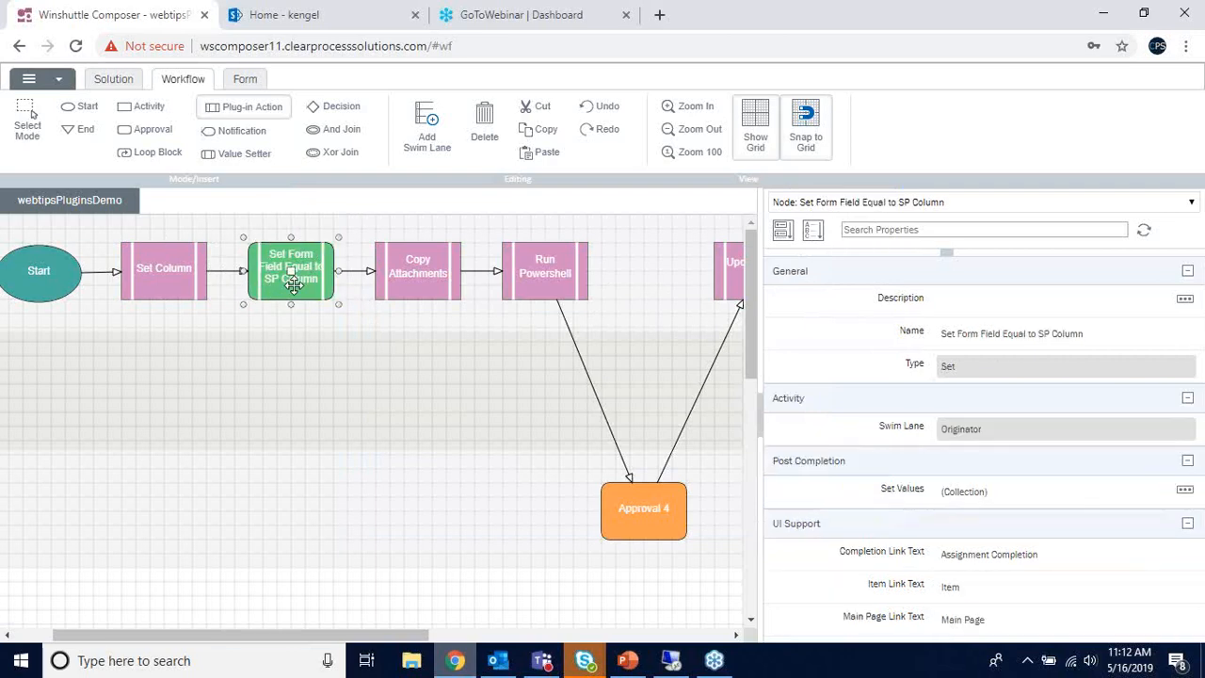
pyautogui.click(1185, 490)
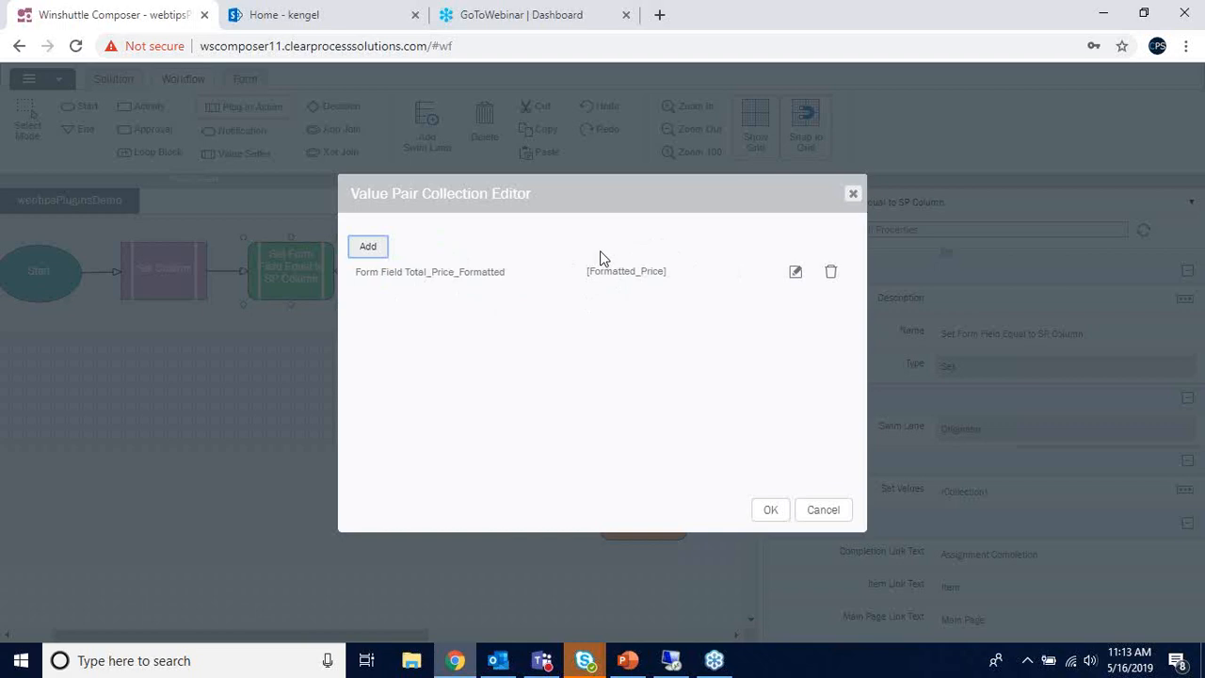
pyautogui.click(852, 193)
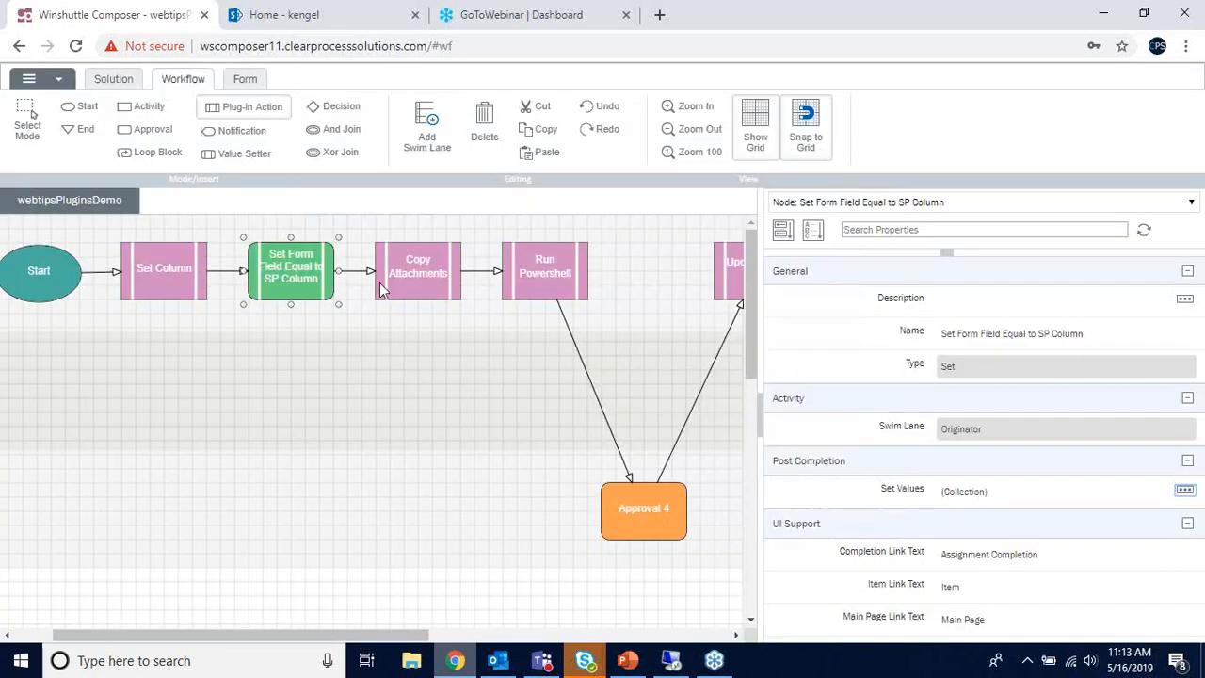
pyautogui.click(189, 280)
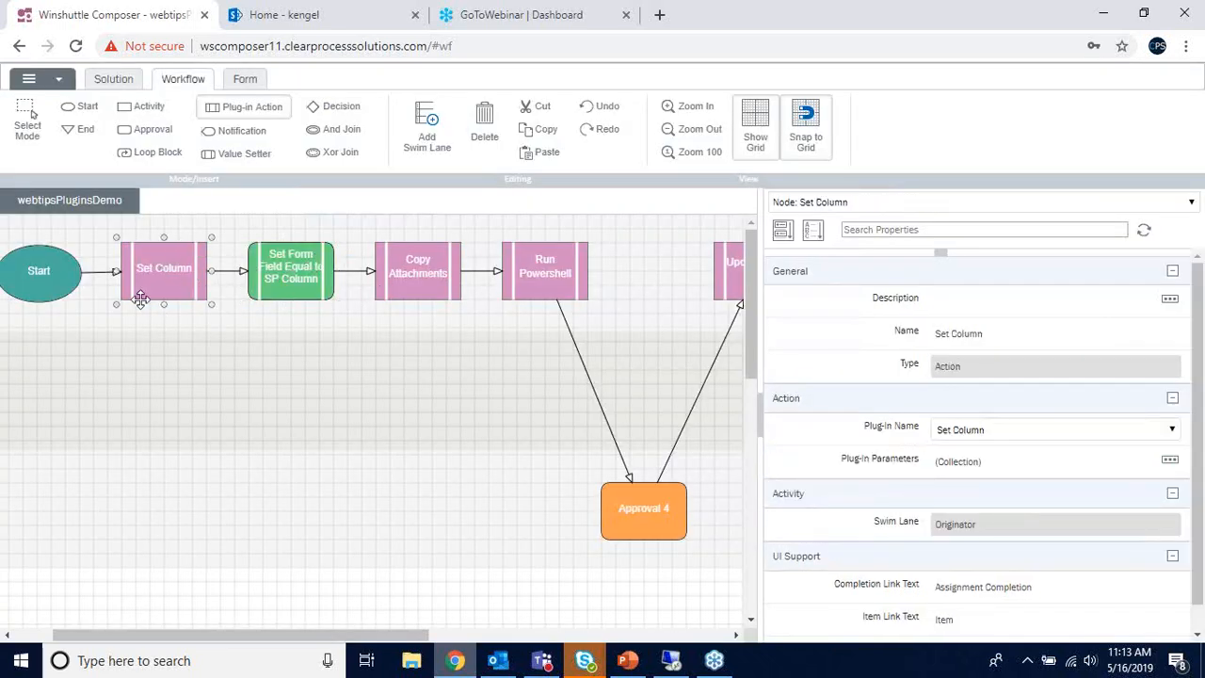
pyautogui.click(259, 358)
pyautogui.click(448, 293)
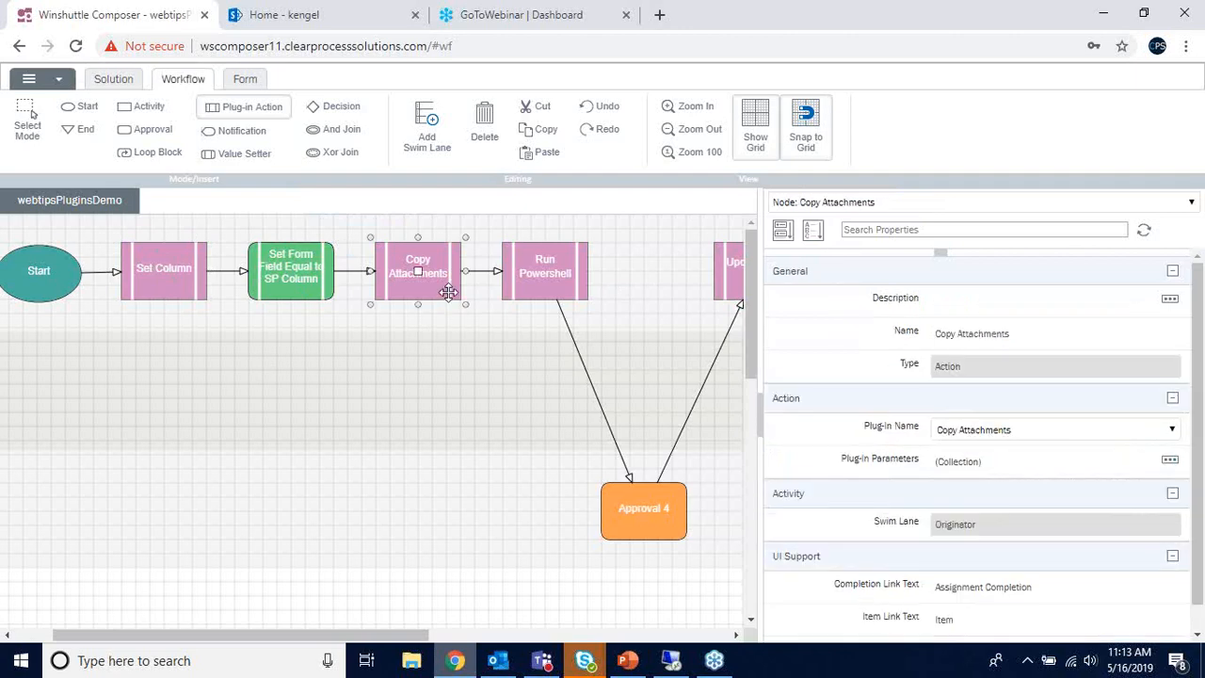
pyautogui.moveTo(333, 636); pyautogui.dragTo(386, 643)
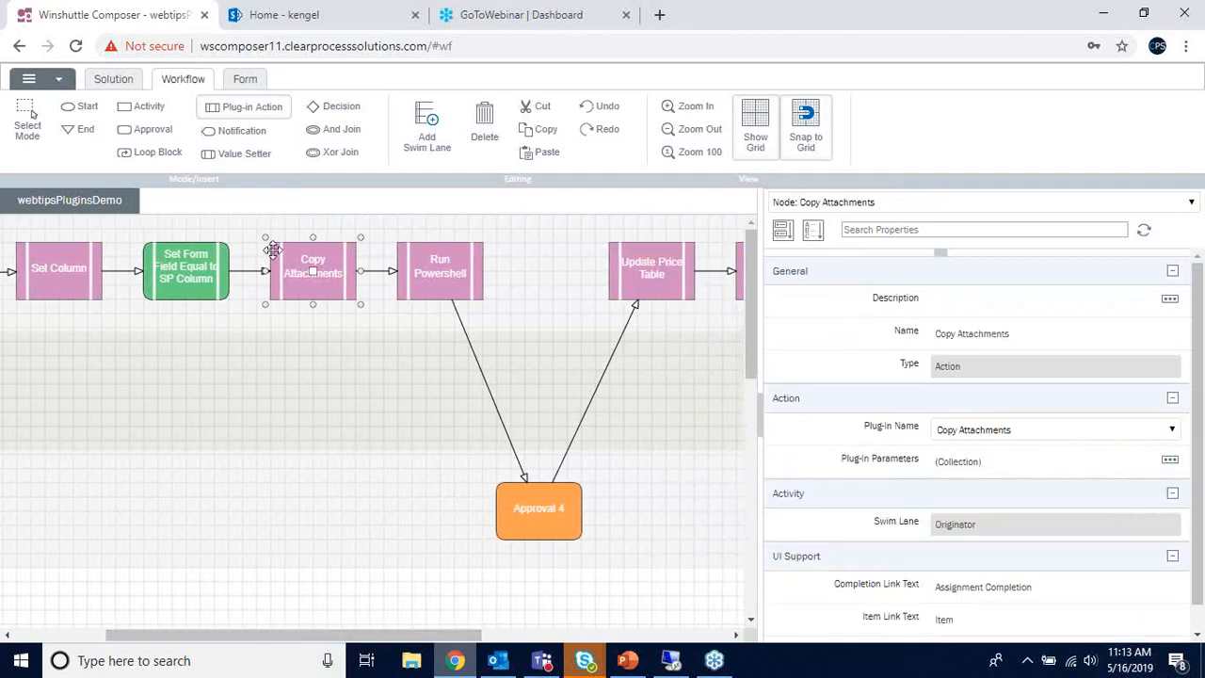
pyautogui.click(1171, 459)
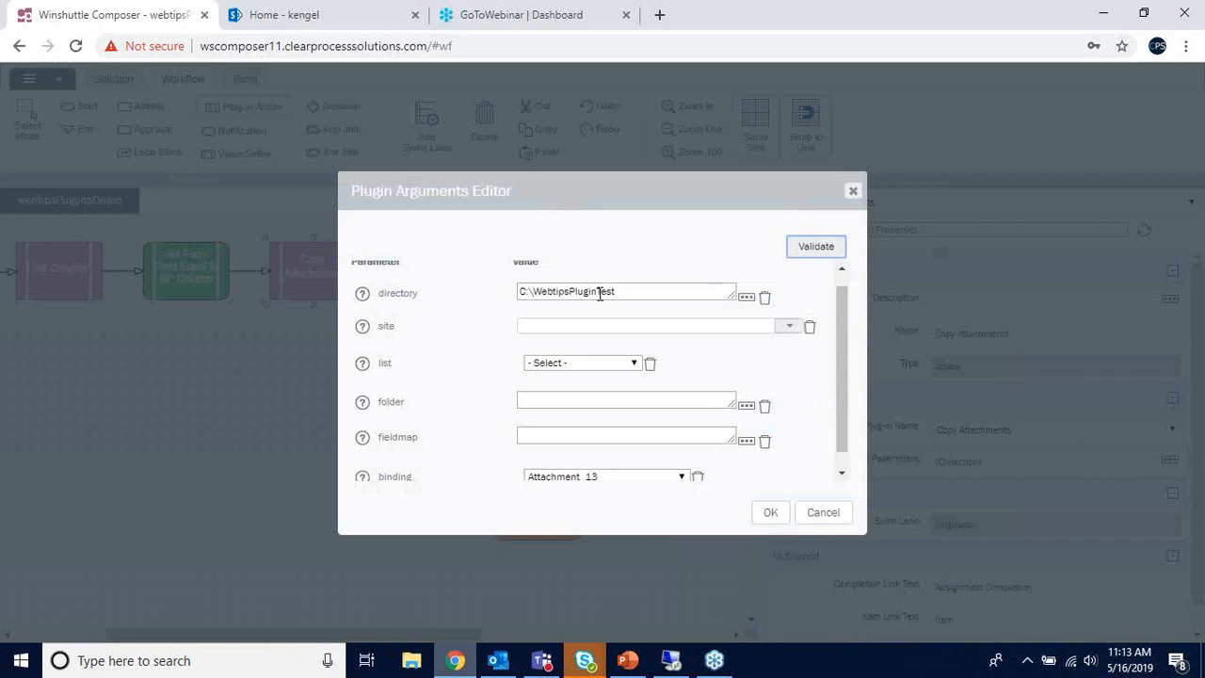
pyautogui.moveTo(618, 291); pyautogui.dragTo(507, 293)
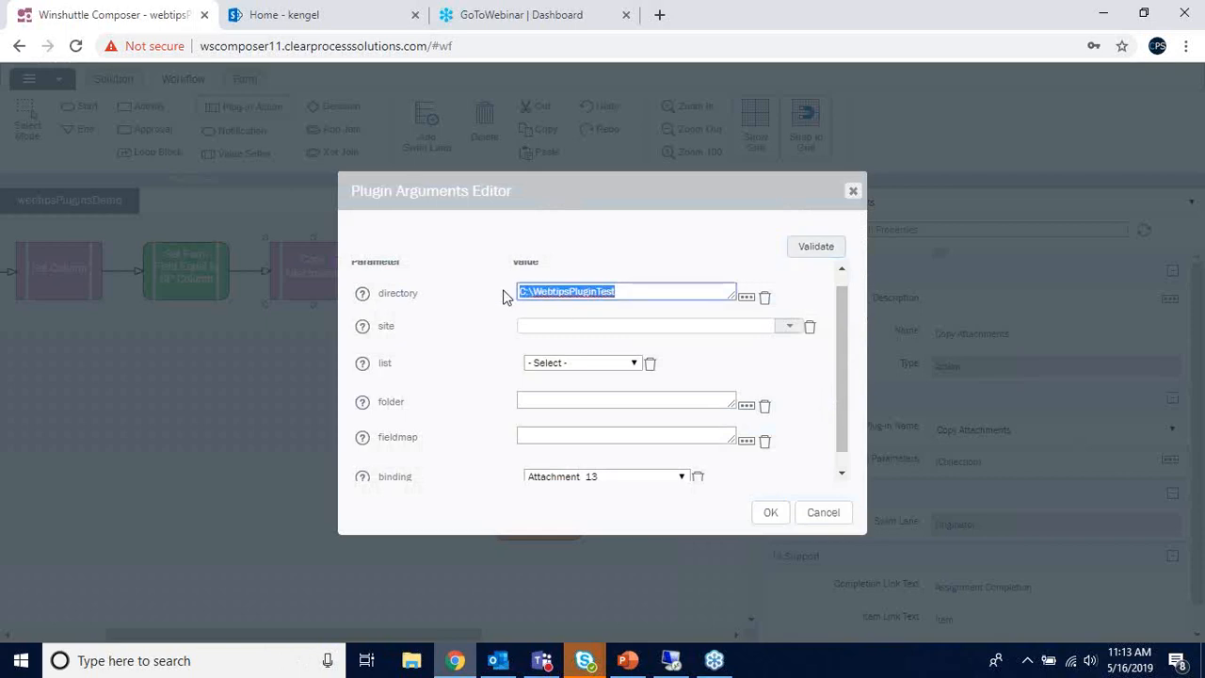
pyautogui.click(629, 290)
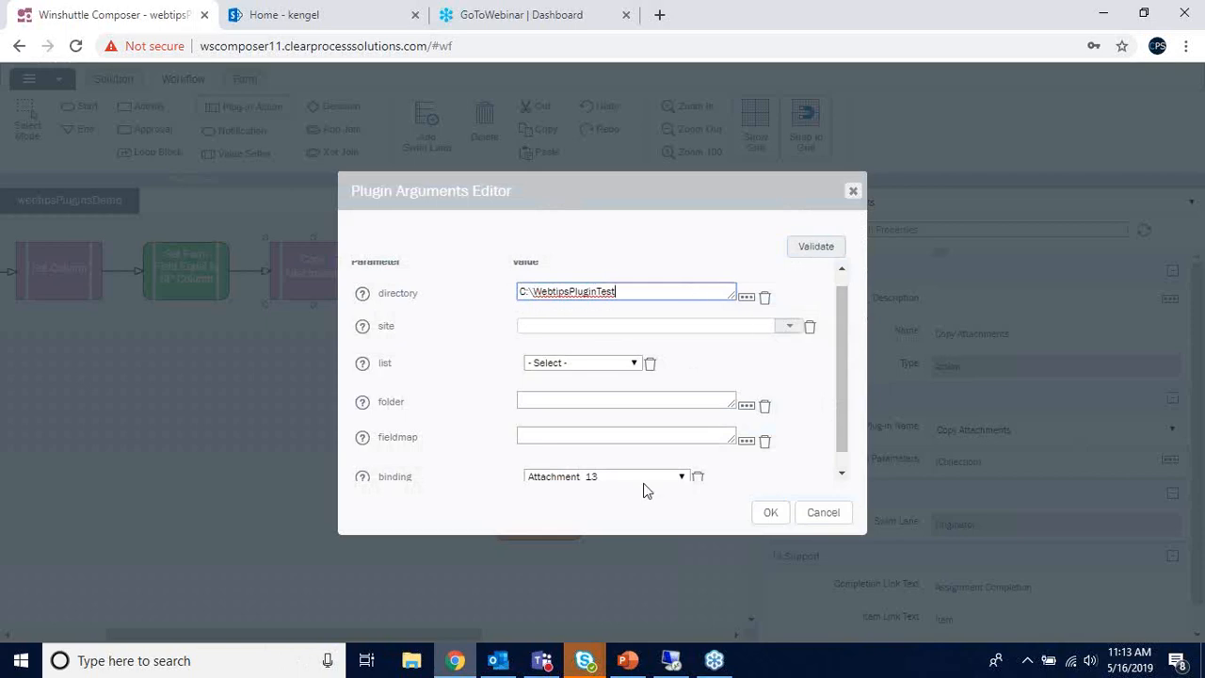
pyautogui.click(852, 190)
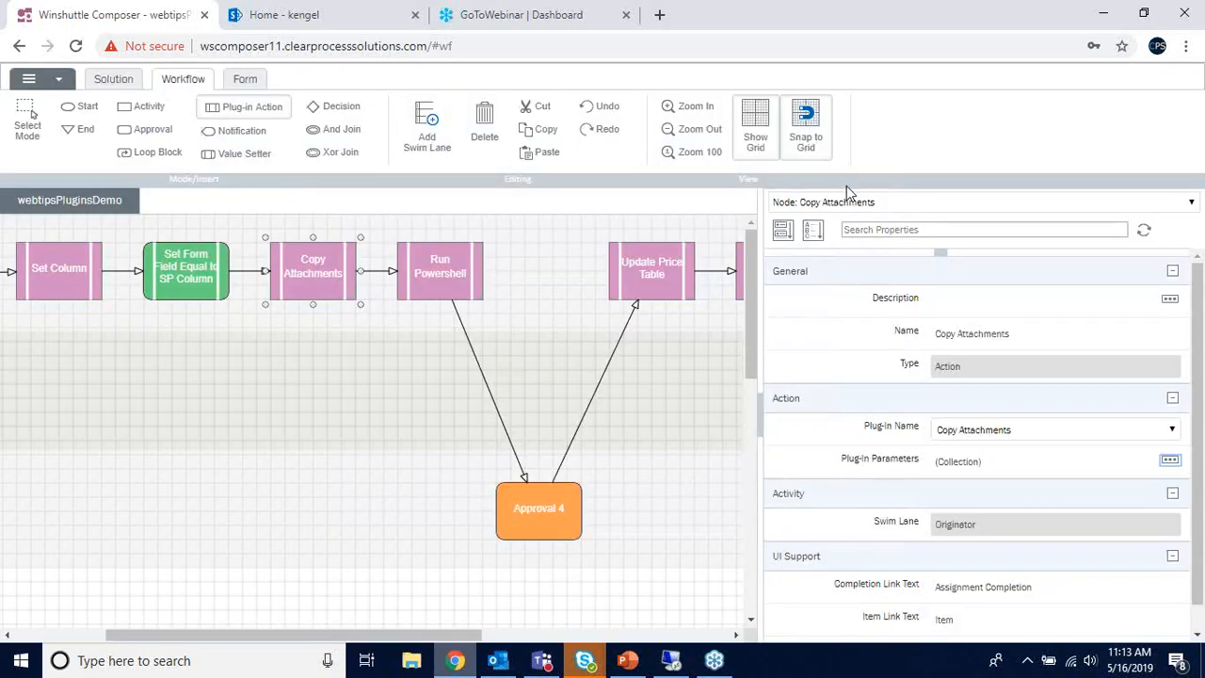
pyautogui.click(439, 264)
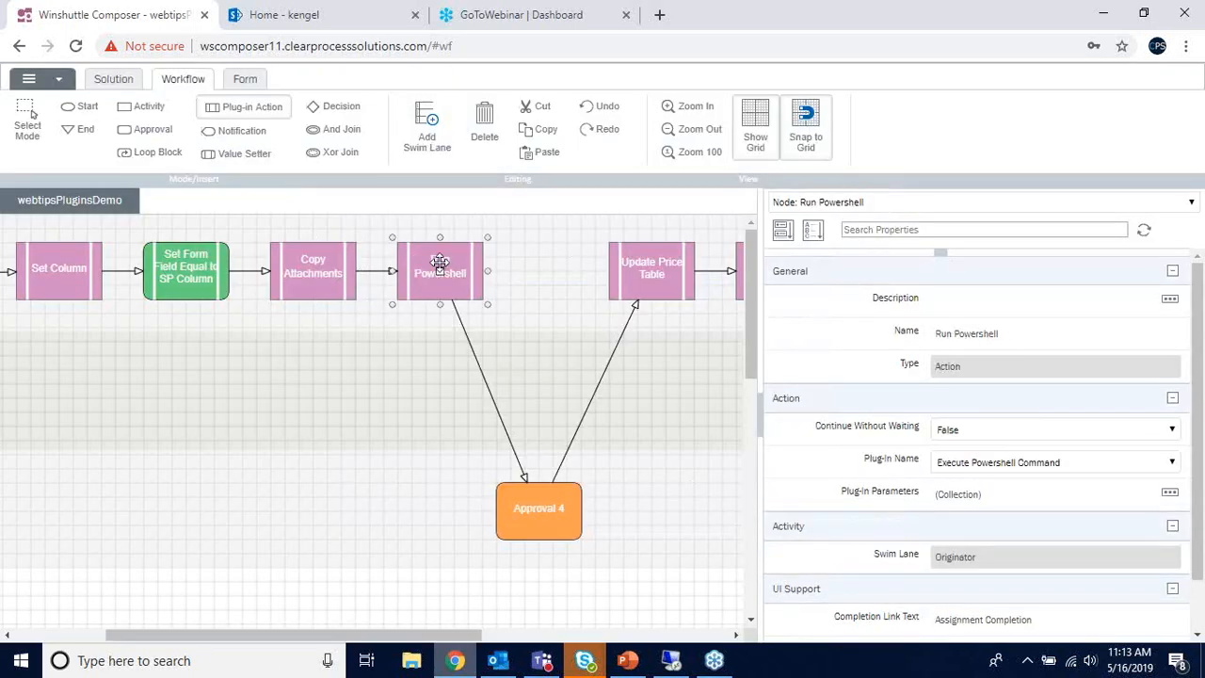
pyautogui.click(1169, 492)
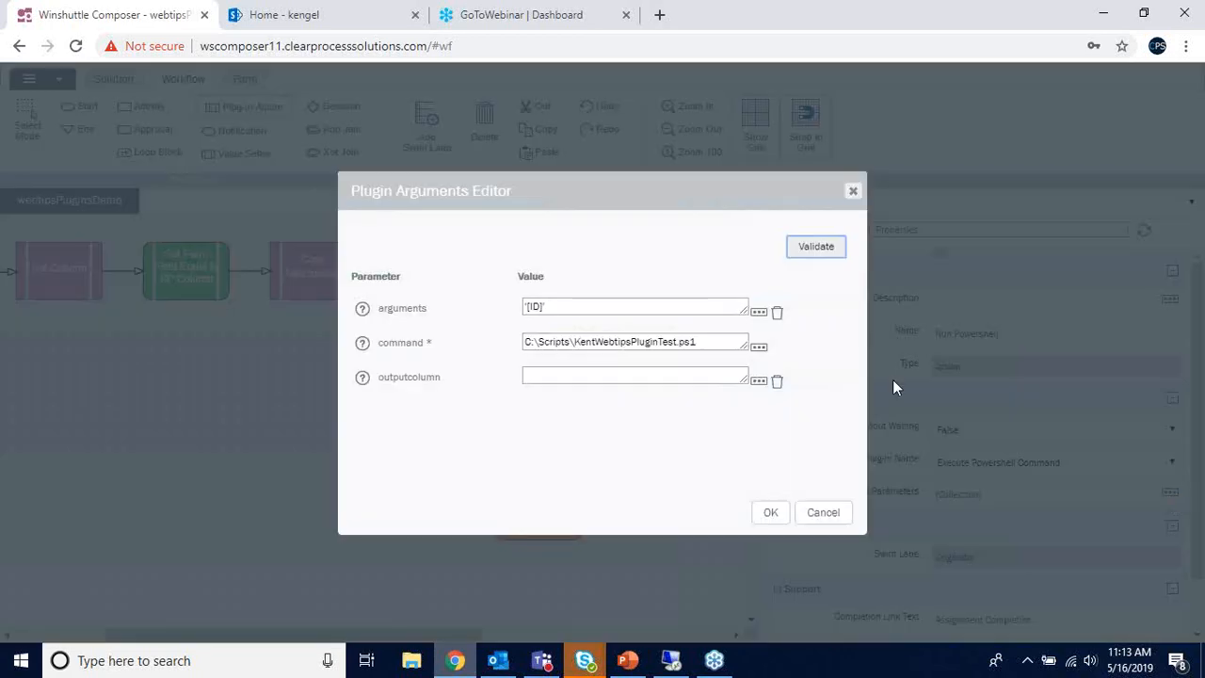
pyautogui.click(551, 306)
pyautogui.moveTo(552, 306); pyautogui.dragTo(524, 310)
pyautogui.click(560, 309)
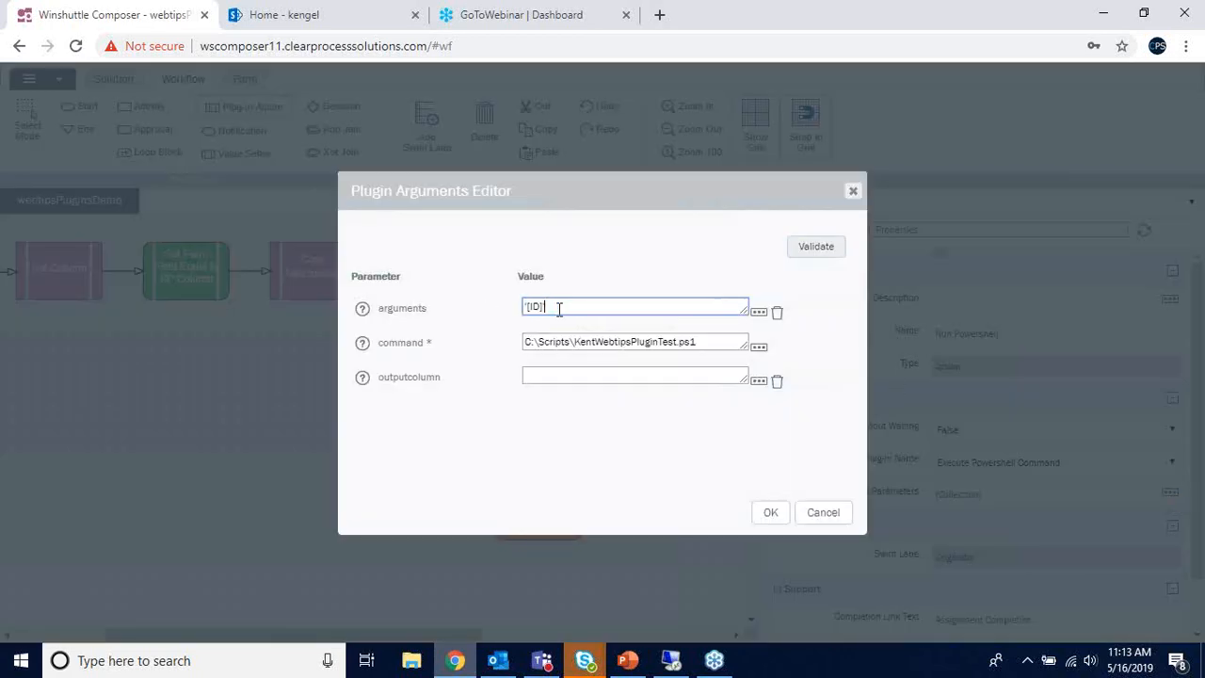
pyautogui.write("'")
pyautogui.moveTo(526, 307)
pyautogui.mouseDown()
pyautogui.moveTo(557, 306)
pyautogui.moveTo(535, 307)
pyautogui.moveTo(545, 307)
pyautogui.mouseUp()
pyautogui.click(553, 306)
pyautogui.click(544, 307)
pyautogui.moveTo(525, 342); pyautogui.dragTo(731, 341)
pyautogui.click(727, 341)
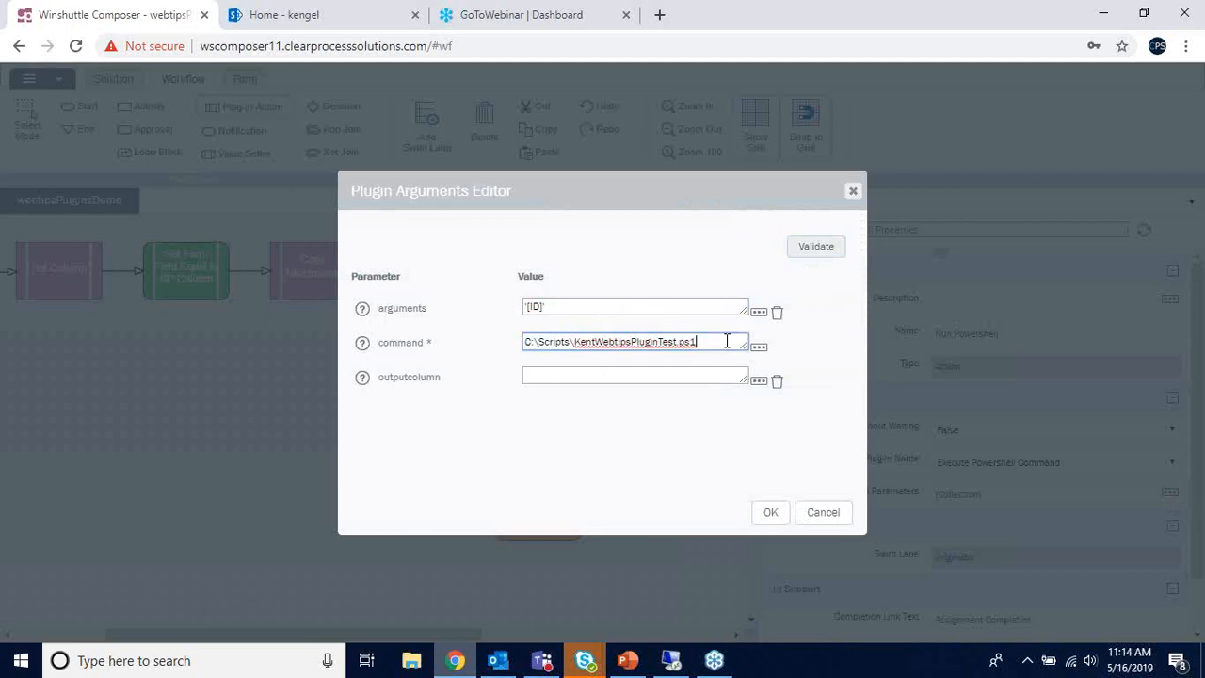
pyautogui.click(853, 192)
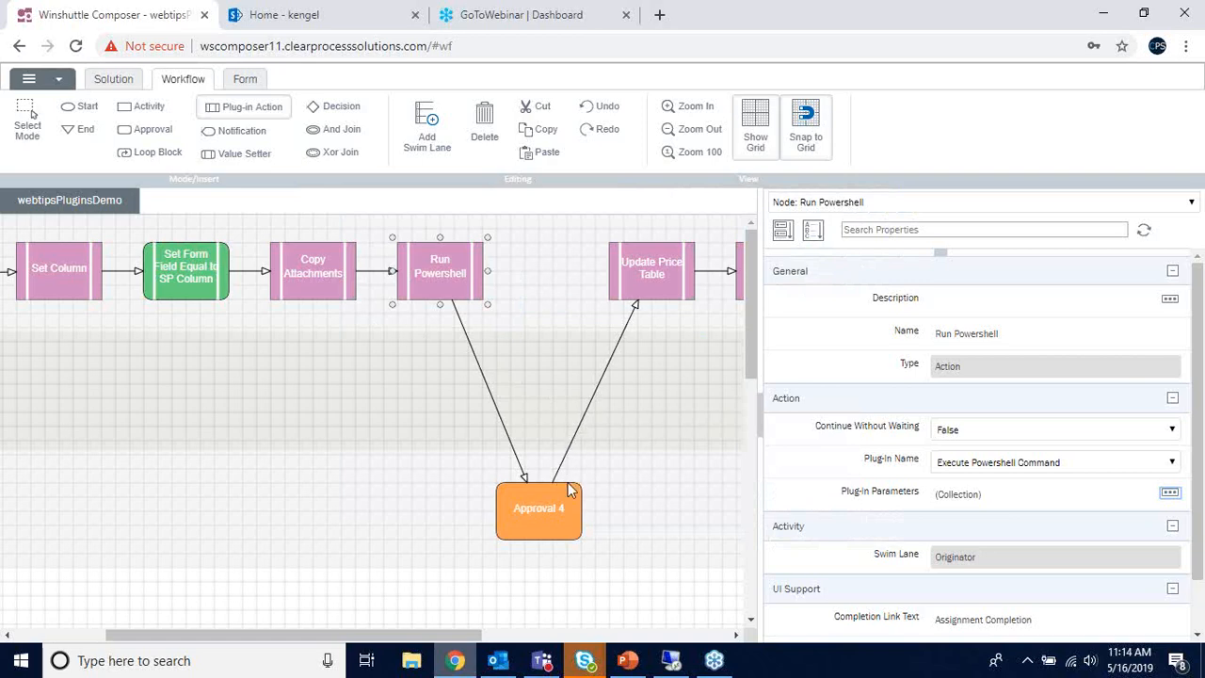
pyautogui.moveTo(479, 634); pyautogui.dragTo(646, 634)
pyautogui.click(336, 277)
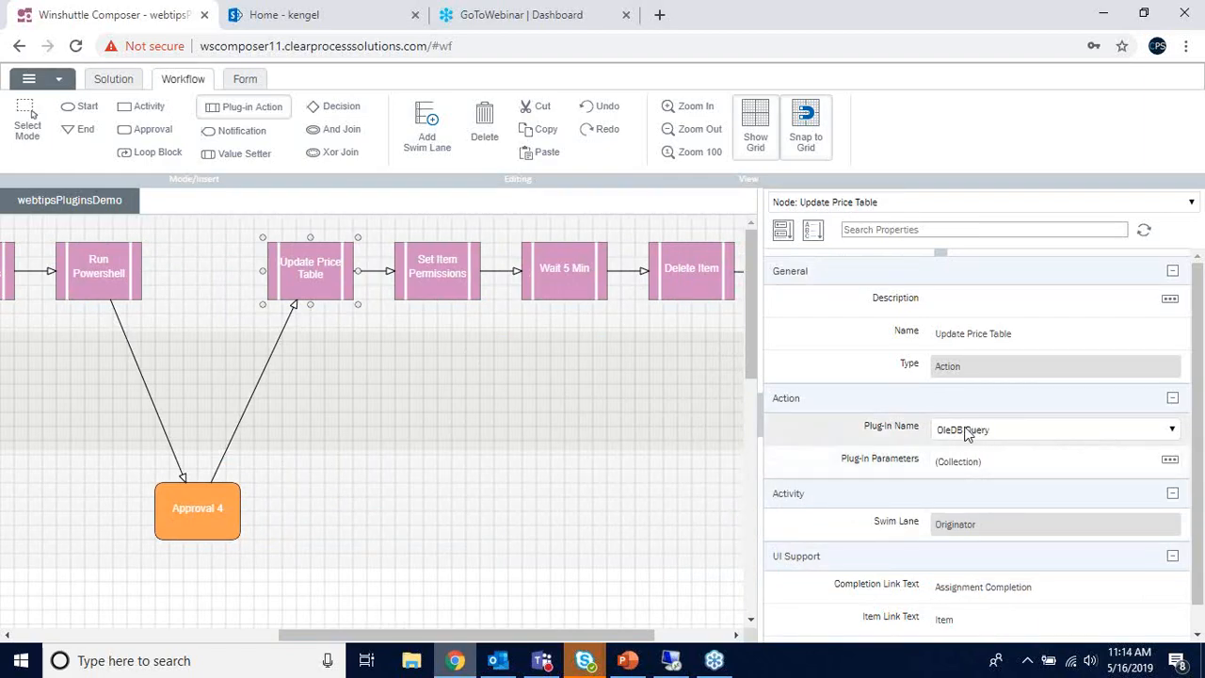
# - Open Update Price Table's plugin arguments and enlarge the editor so every parameter row shows
pyautogui.click(1169, 459)
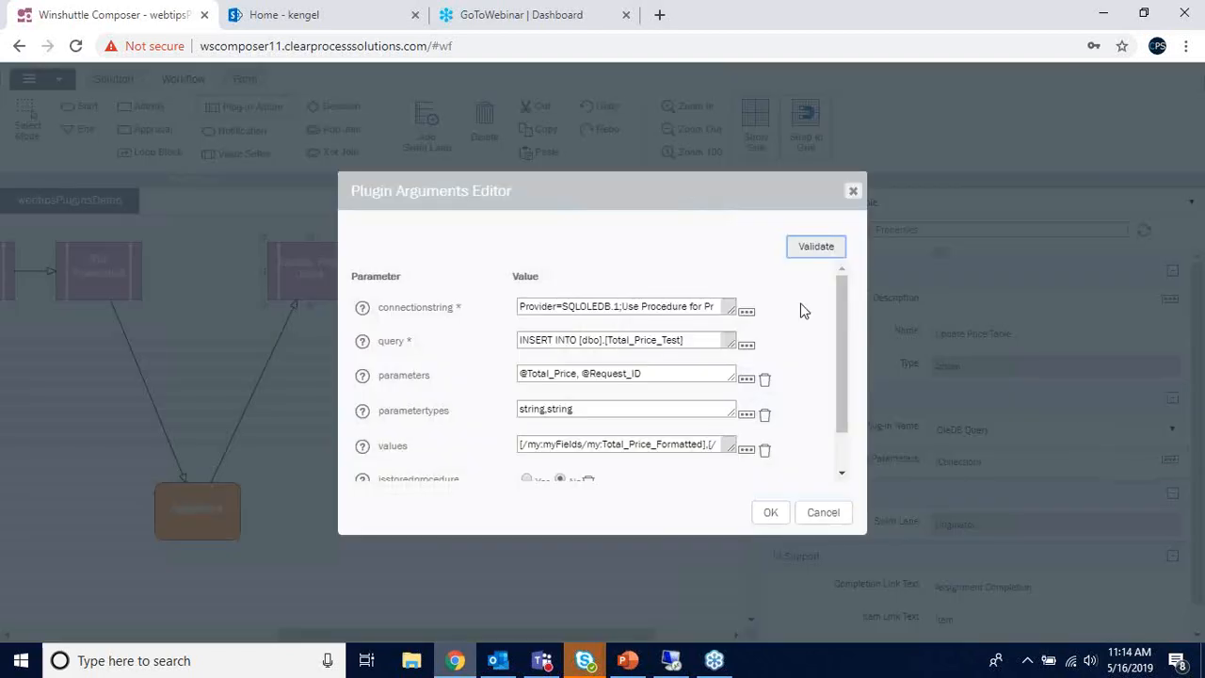
pyautogui.moveTo(796, 201); pyautogui.dragTo(687, 129)
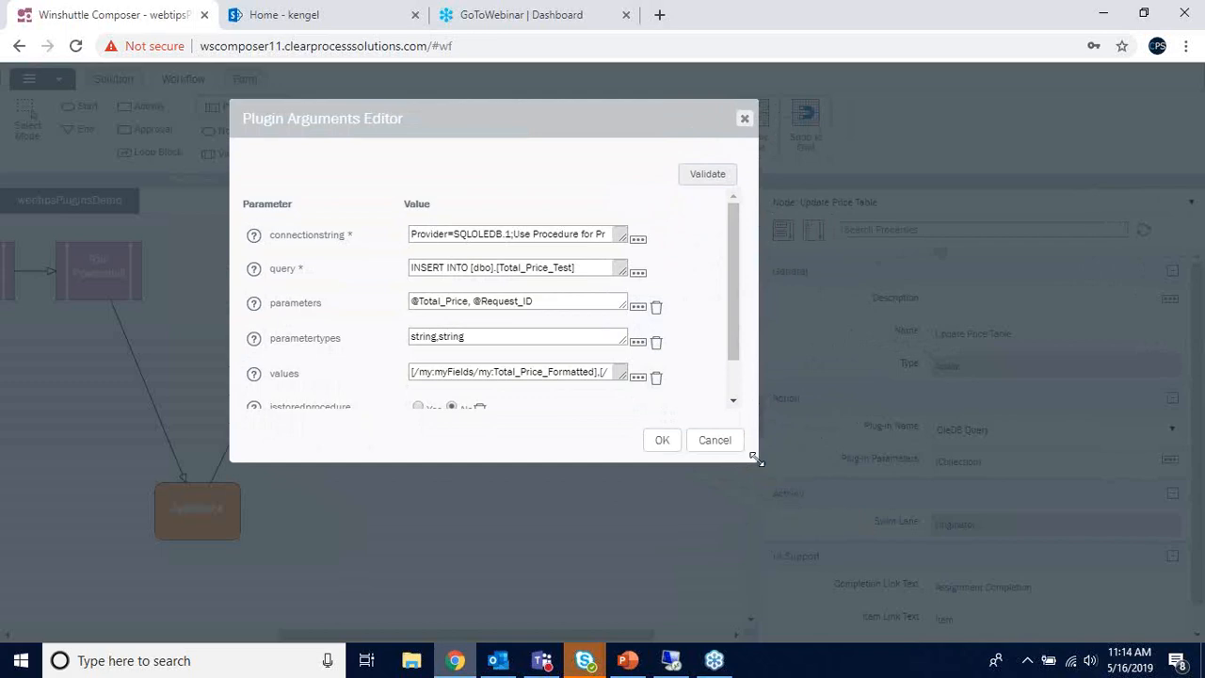
pyautogui.moveTo(756, 460); pyautogui.dragTo(1076, 618)
pyautogui.moveTo(641, 145); pyautogui.dragTo(572, 121)
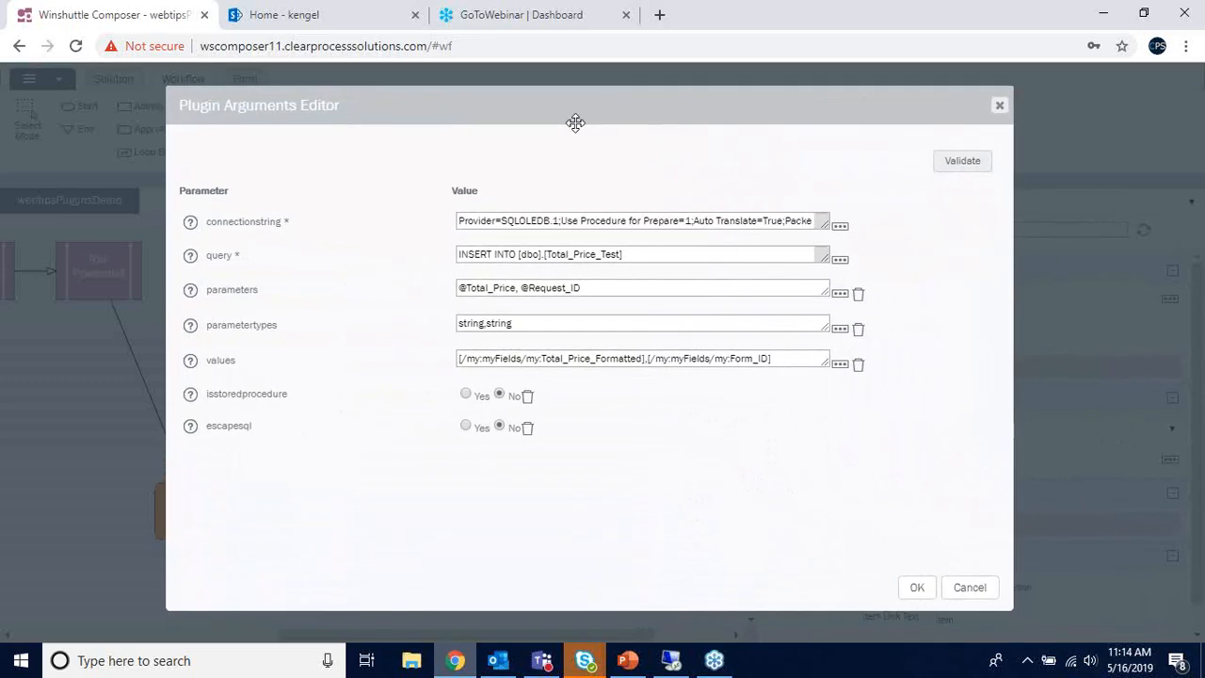
# - Inspect the full connection string: Initial Catalog WinshuttleData, empty User ID/Password, server CPSPRDSQL01
pyautogui.click(840, 229)
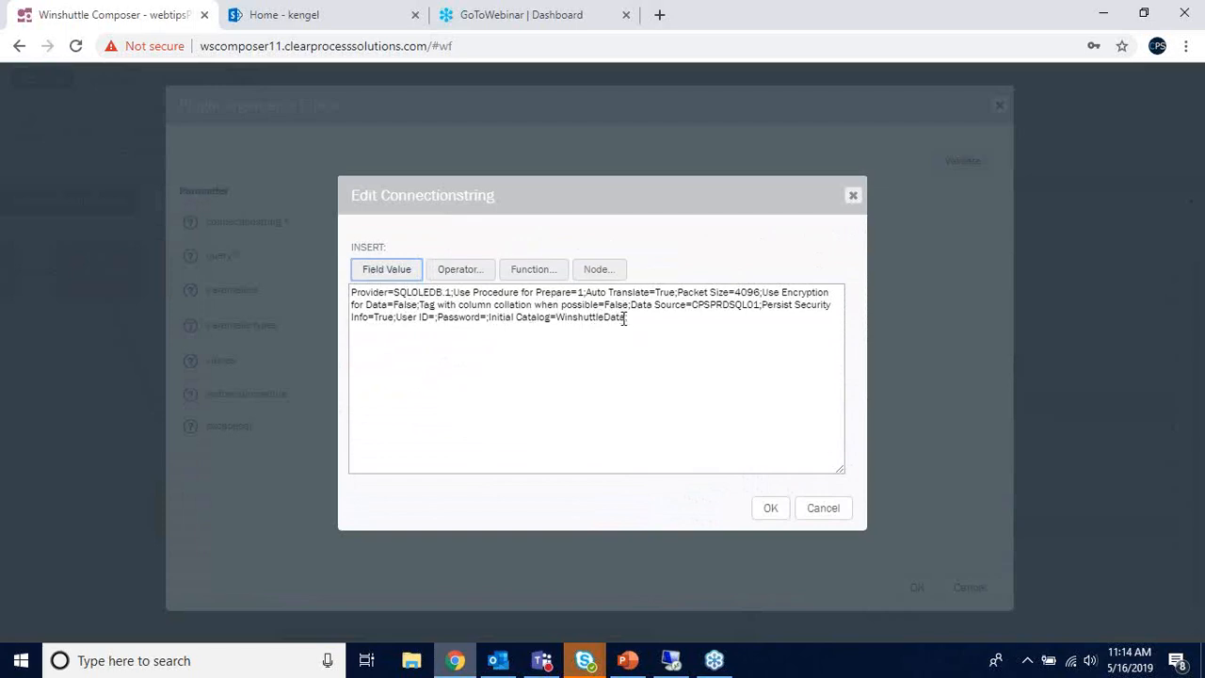
pyautogui.moveTo(489, 317); pyautogui.dragTo(653, 318)
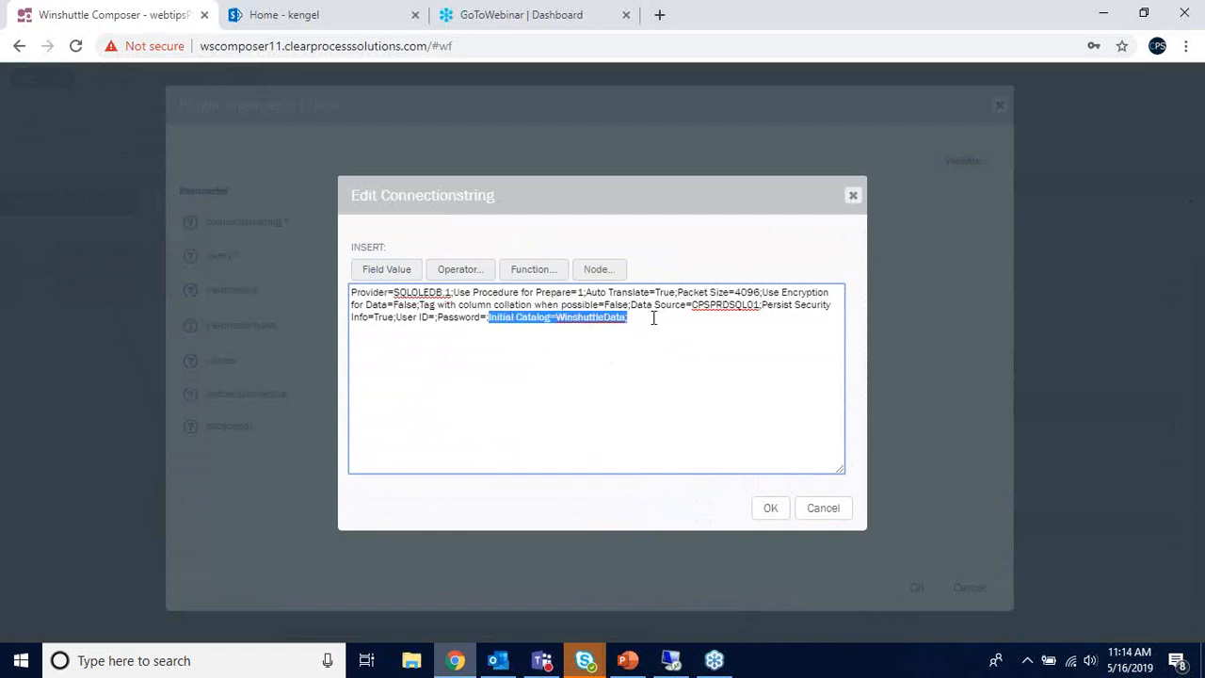
pyautogui.click(653, 319)
pyautogui.moveTo(556, 317); pyautogui.dragTo(637, 322)
pyautogui.click(636, 322)
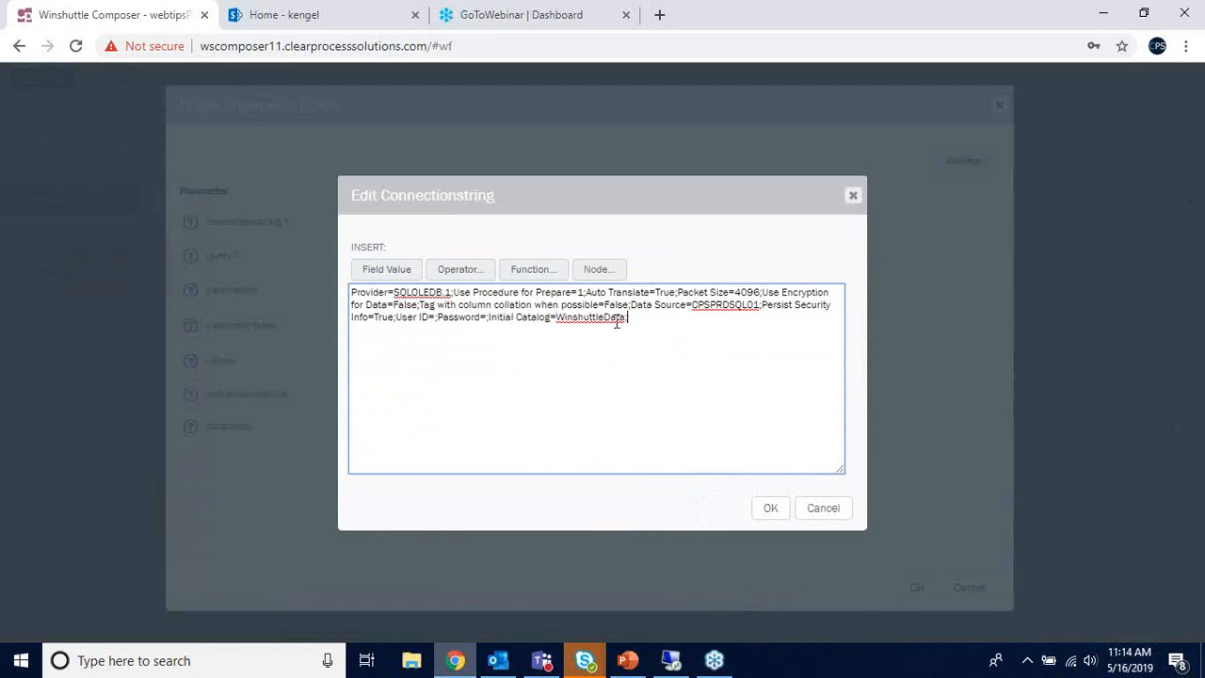
pyautogui.moveTo(397, 324); pyautogui.dragTo(489, 324)
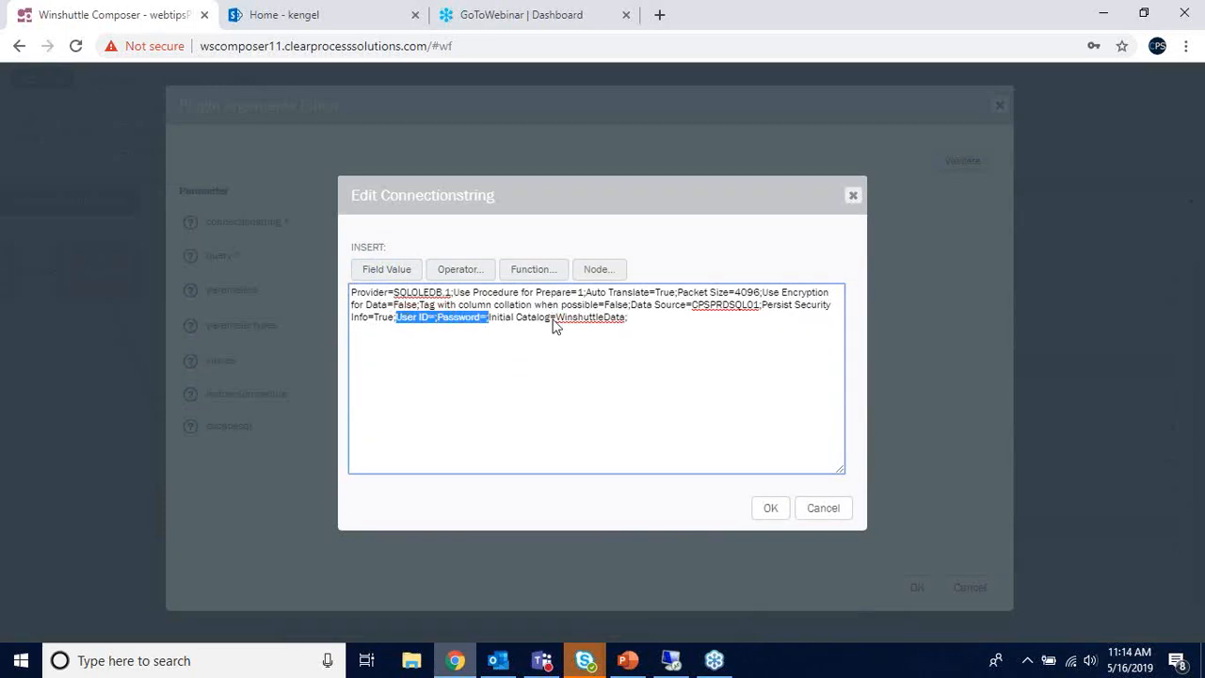
pyautogui.click(492, 319)
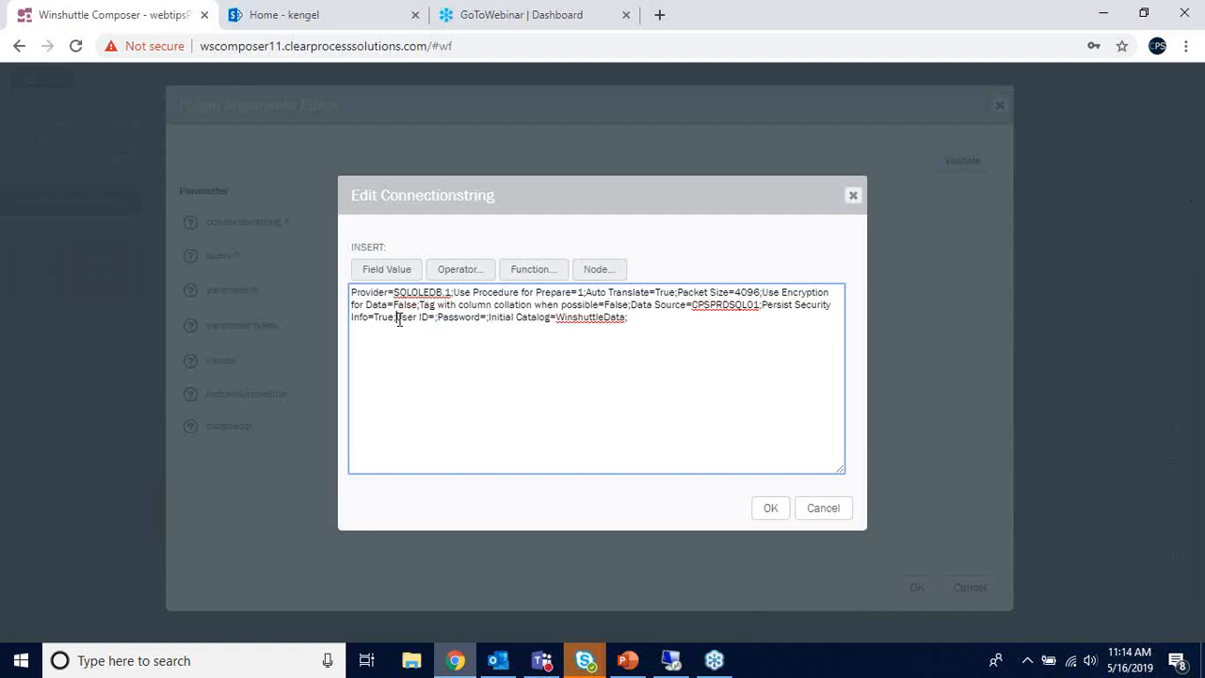
pyautogui.moveTo(396, 318); pyautogui.dragTo(489, 319)
pyautogui.click(716, 329)
pyautogui.moveTo(692, 306); pyautogui.dragTo(759, 309)
pyautogui.click(853, 196)
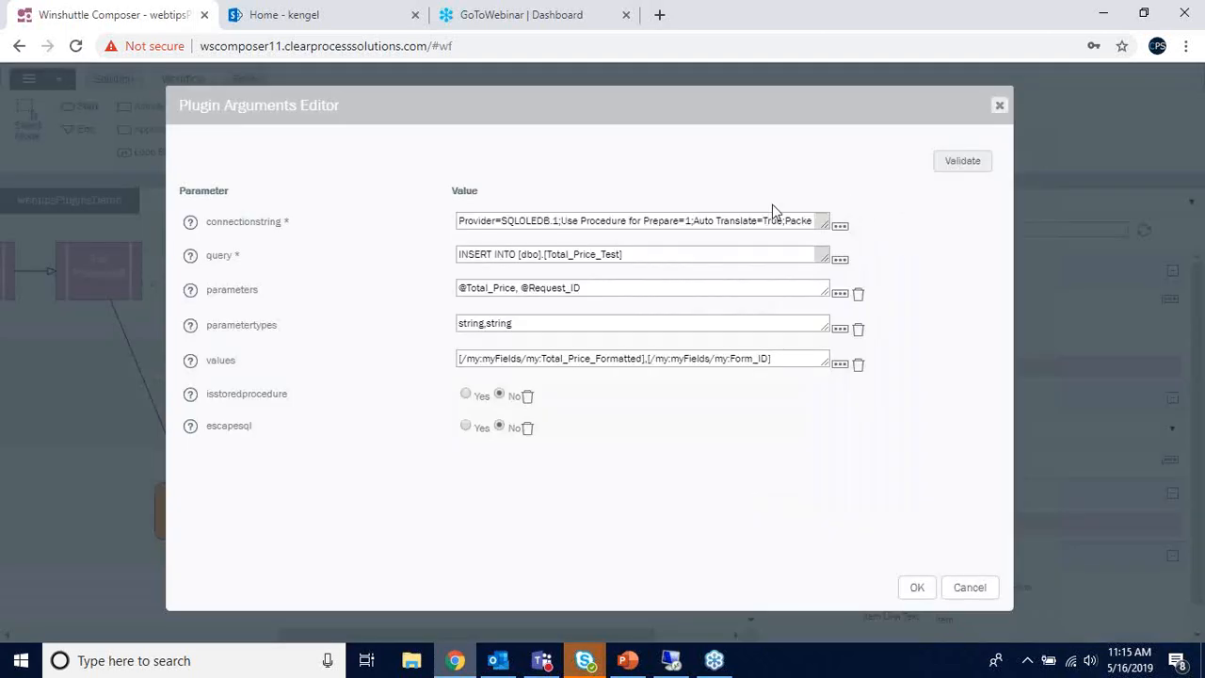
pyautogui.click(838, 259)
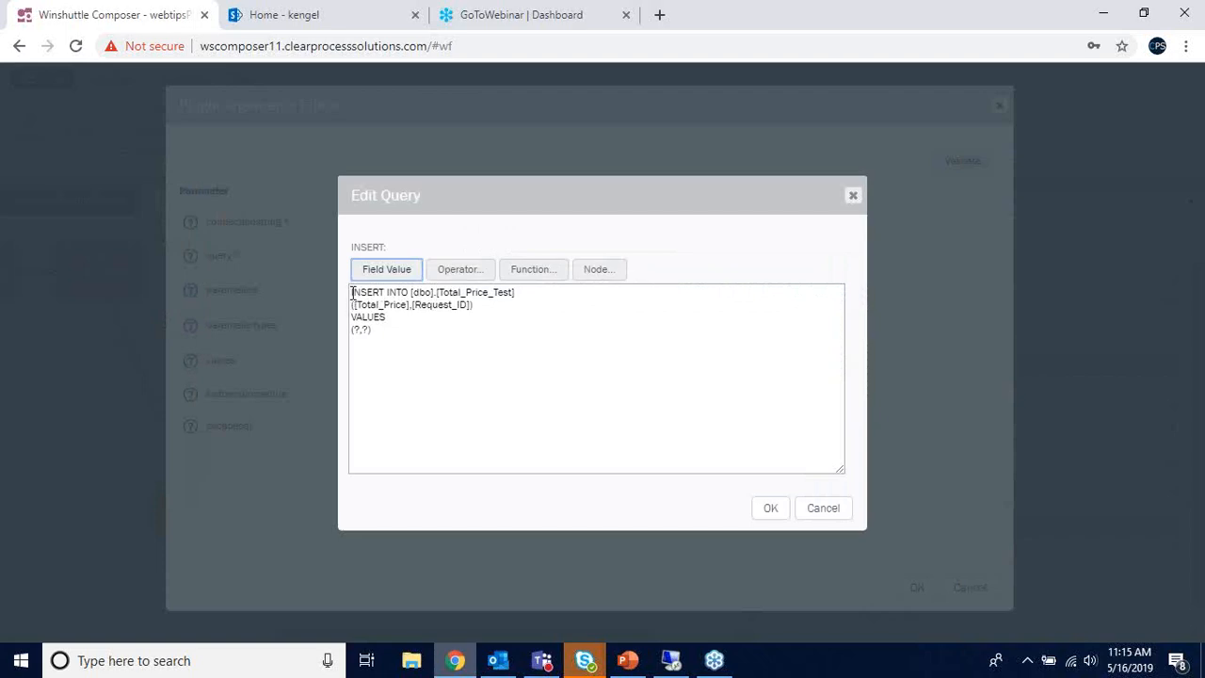
pyautogui.moveTo(352, 292); pyautogui.dragTo(478, 330)
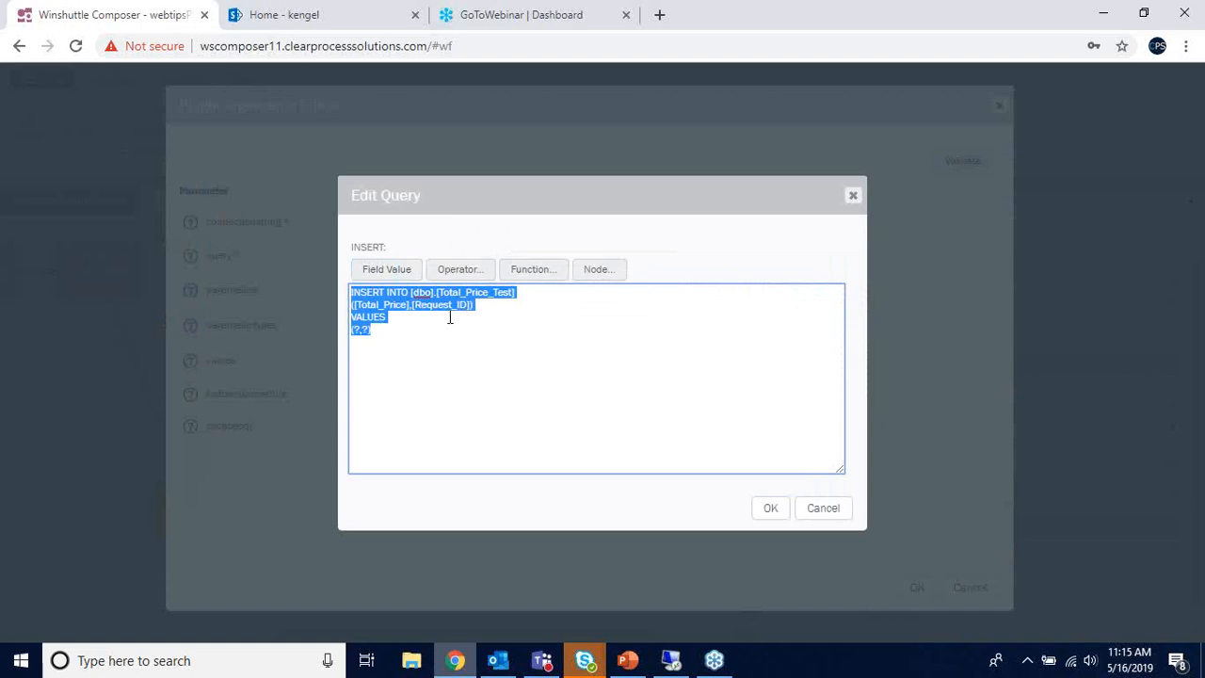
pyautogui.click(413, 313)
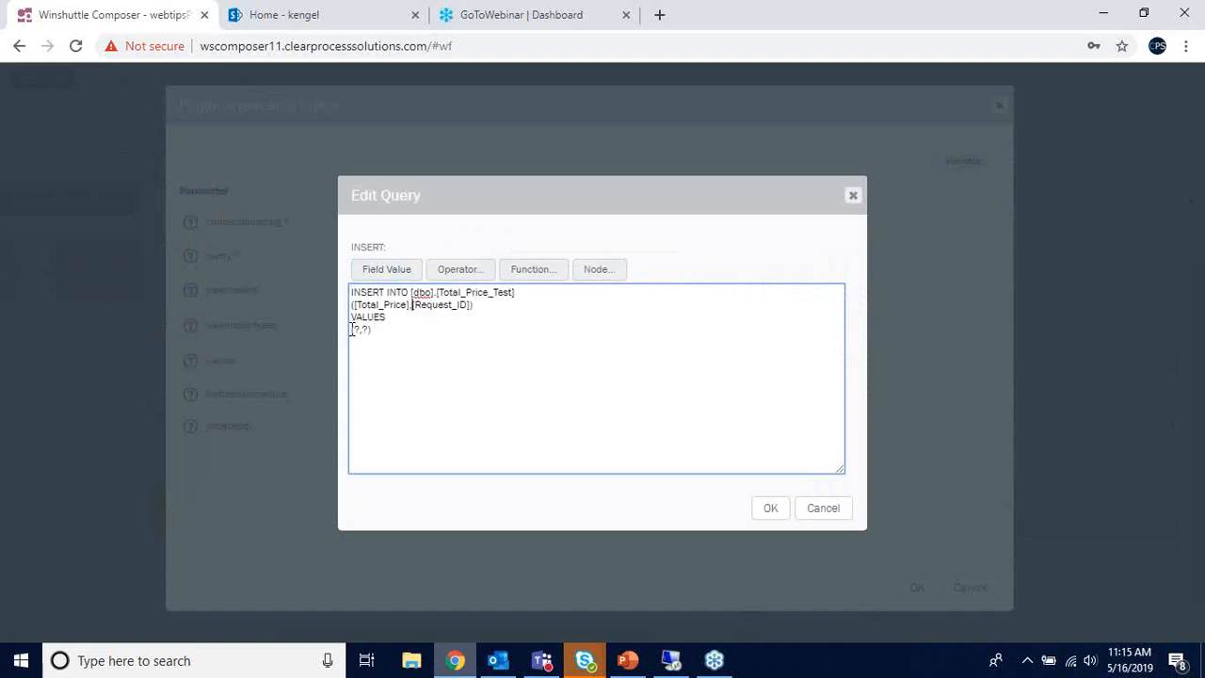
pyautogui.moveTo(352, 329); pyautogui.dragTo(367, 332)
pyautogui.click(355, 328)
pyautogui.click(366, 332)
pyautogui.write('test')
pyautogui.moveTo(396, 329); pyautogui.dragTo(374, 333)
pyautogui.press('BackSpace')
pyautogui.click(853, 195)
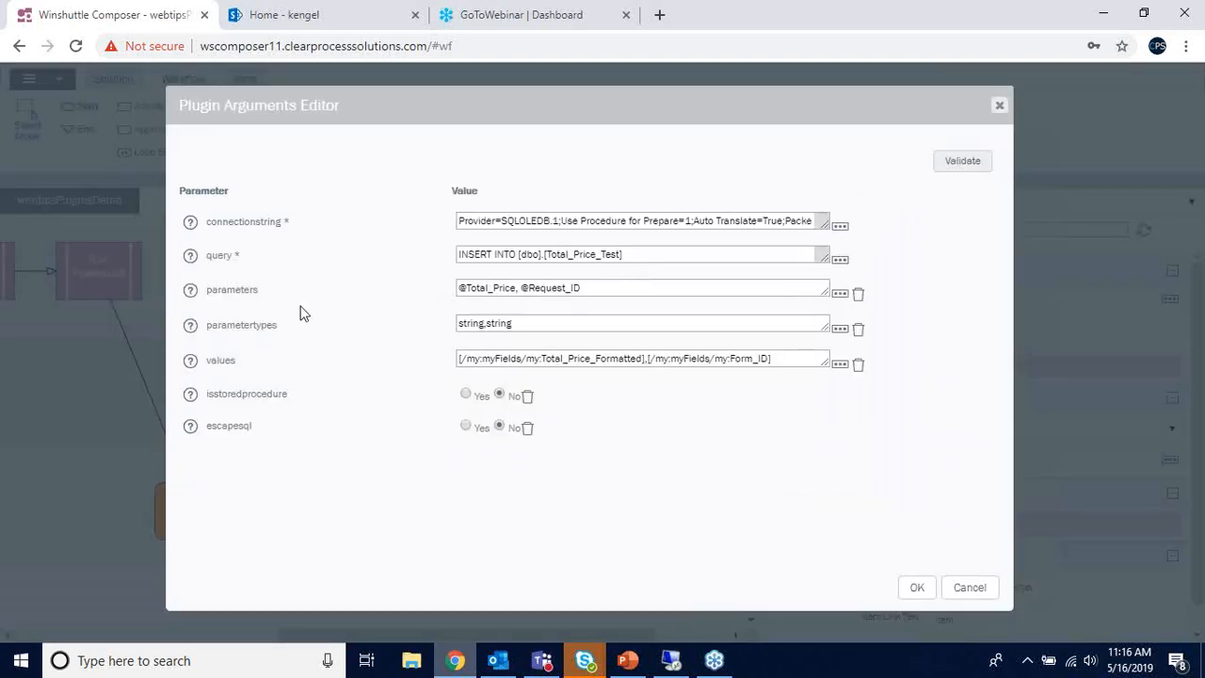
pyautogui.click(839, 293)
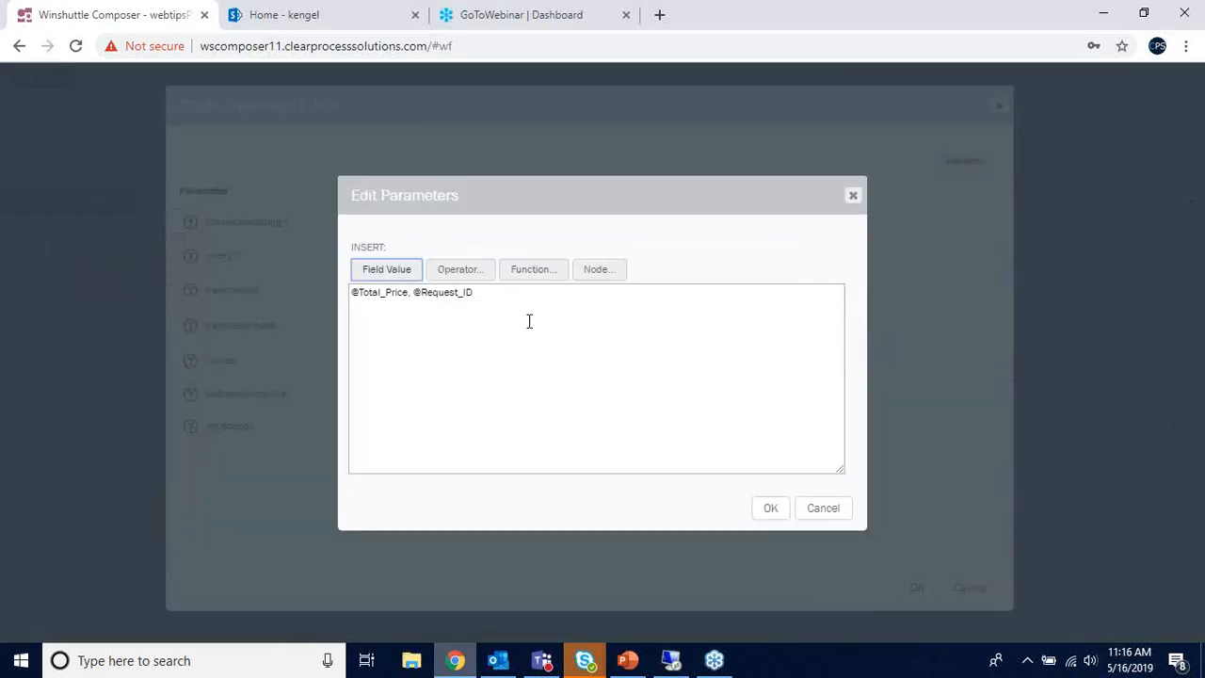
pyautogui.click(371, 296)
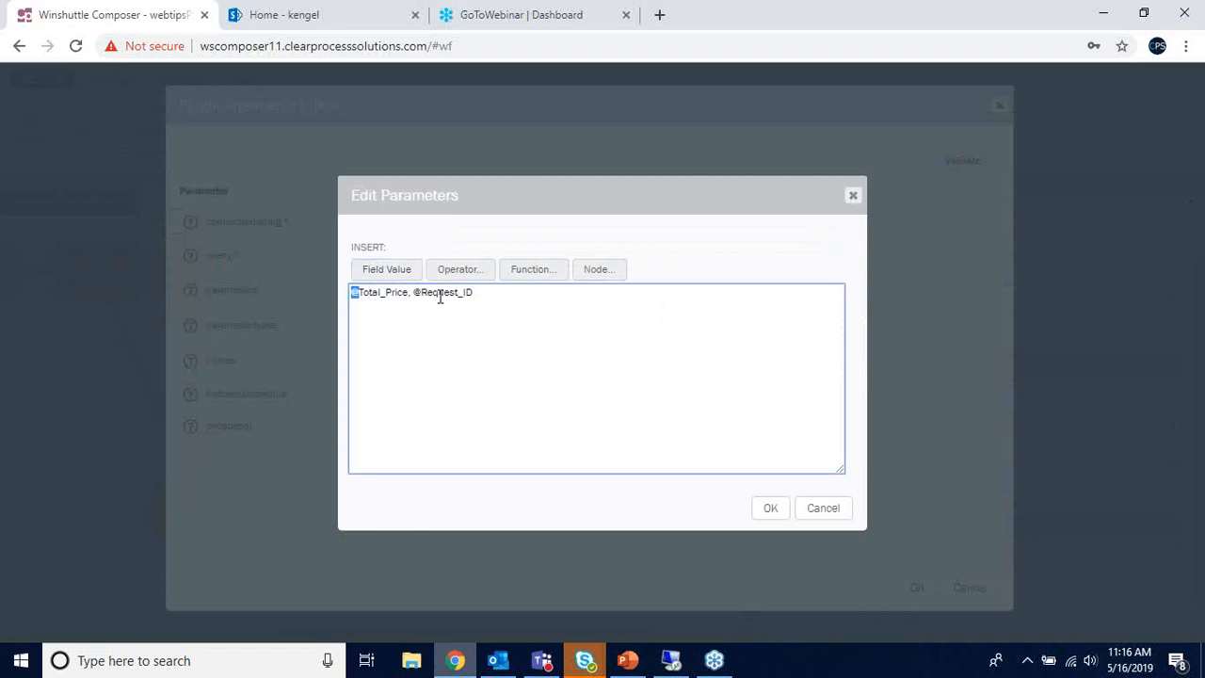
pyautogui.moveTo(413, 293); pyautogui.dragTo(421, 295)
pyautogui.click(409, 295)
pyautogui.click(853, 195)
pyautogui.click(544, 326)
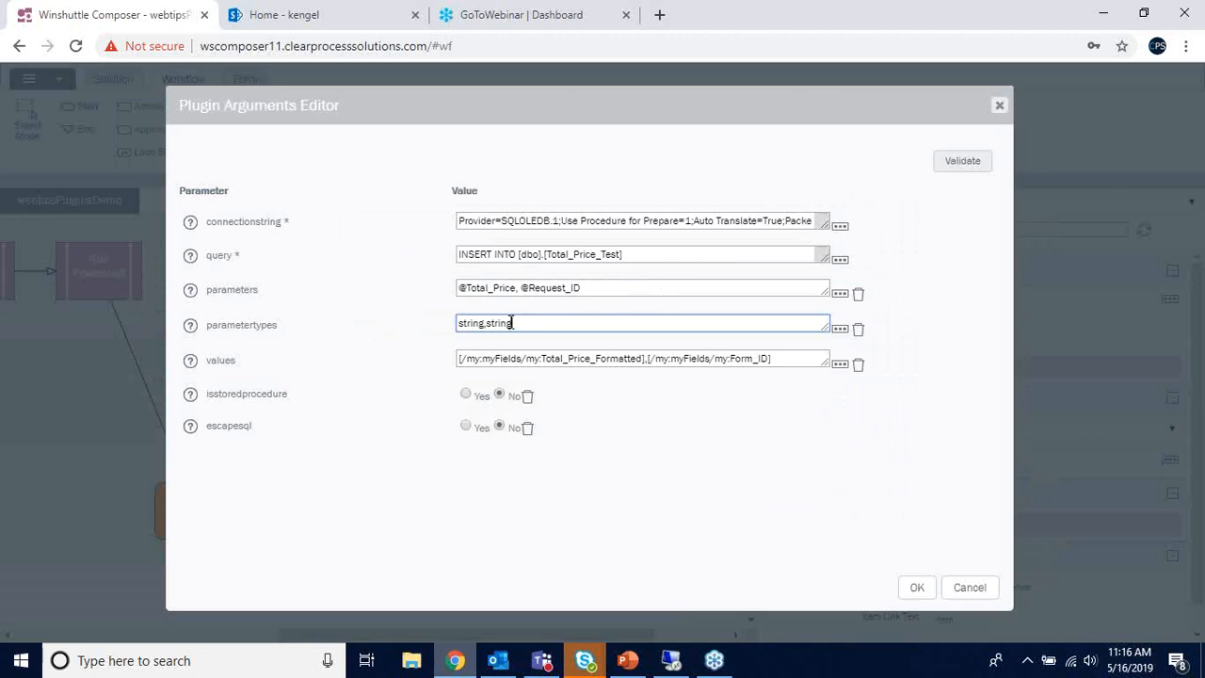
pyautogui.moveTo(512, 322); pyautogui.dragTo(461, 322)
pyautogui.click(463, 322)
# - View the values expression and compare it against the parameters value in the arguments editor
pyautogui.click(839, 365)
pyautogui.click(771, 329)
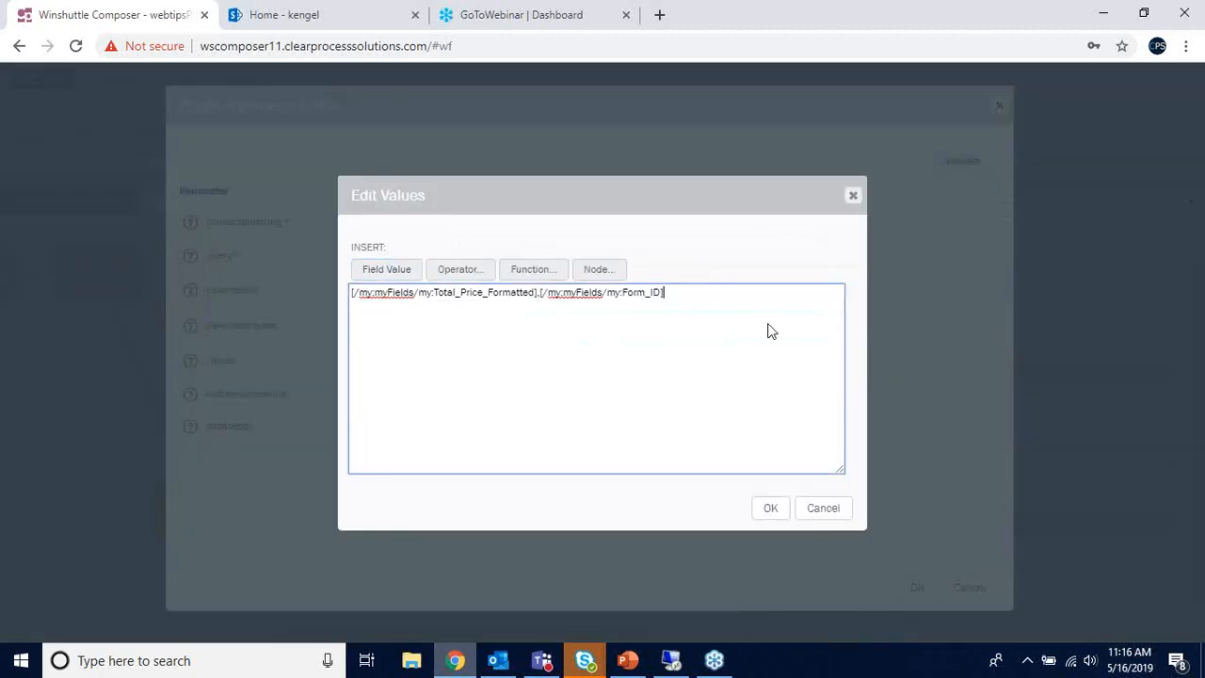
pyautogui.moveTo(679, 196); pyautogui.dragTo(753, 210)
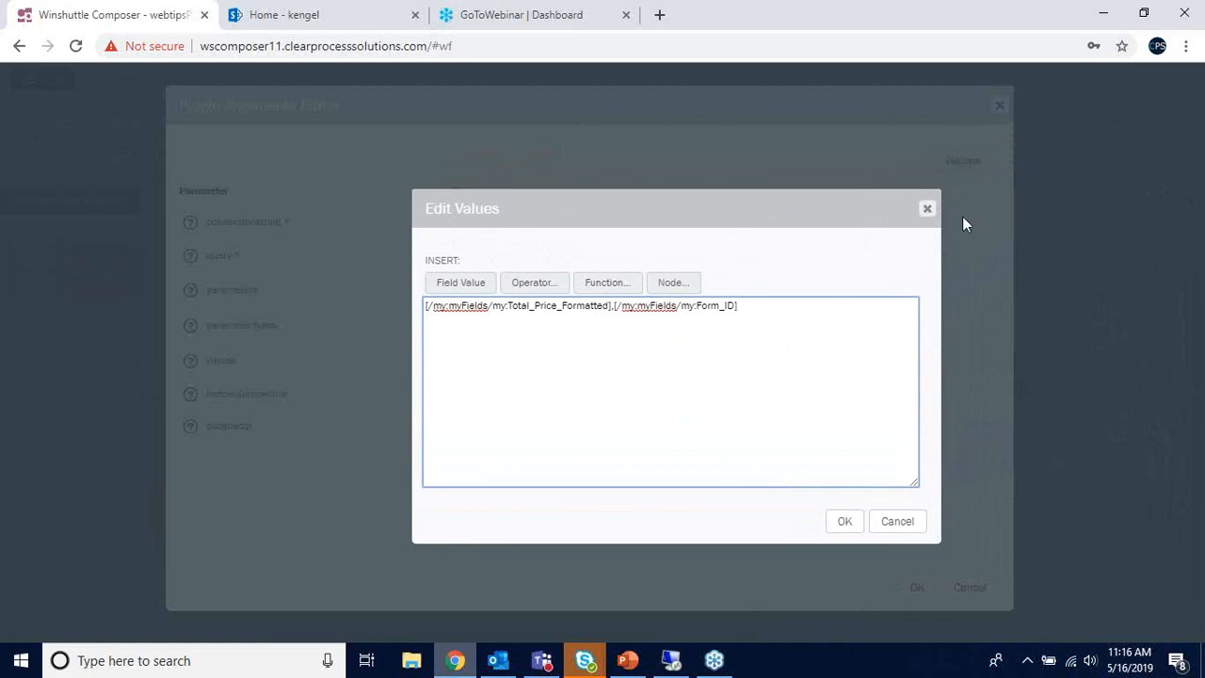
pyautogui.click(928, 208)
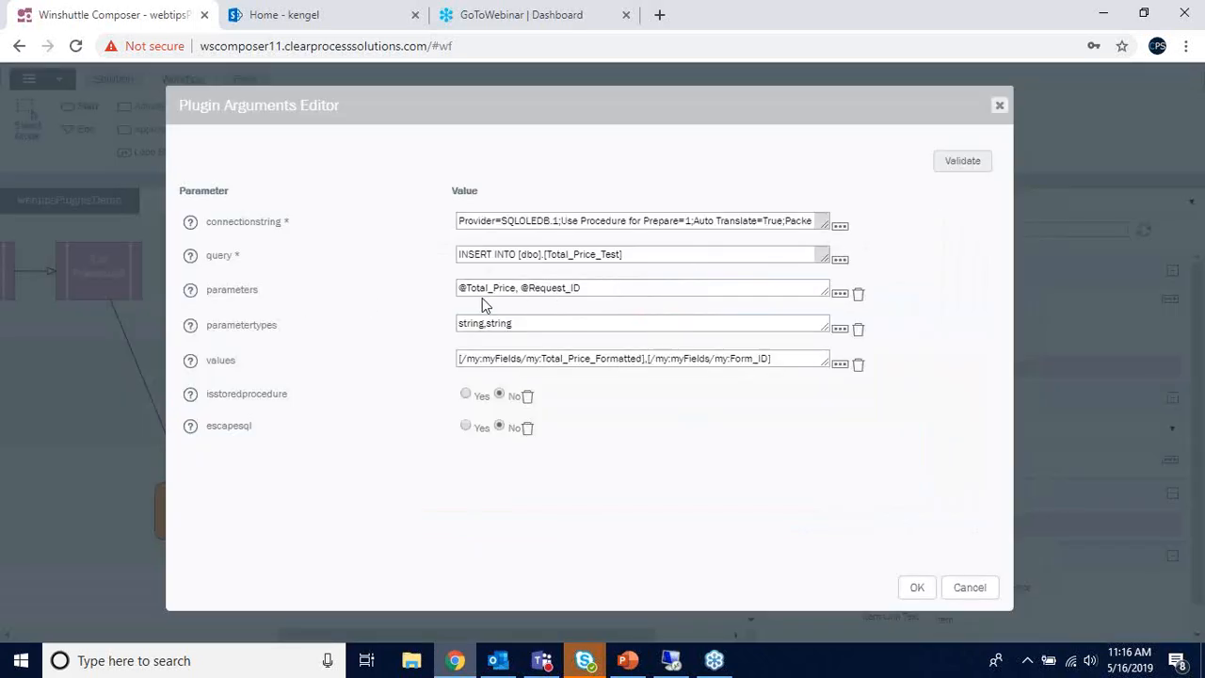
pyautogui.click(585, 290)
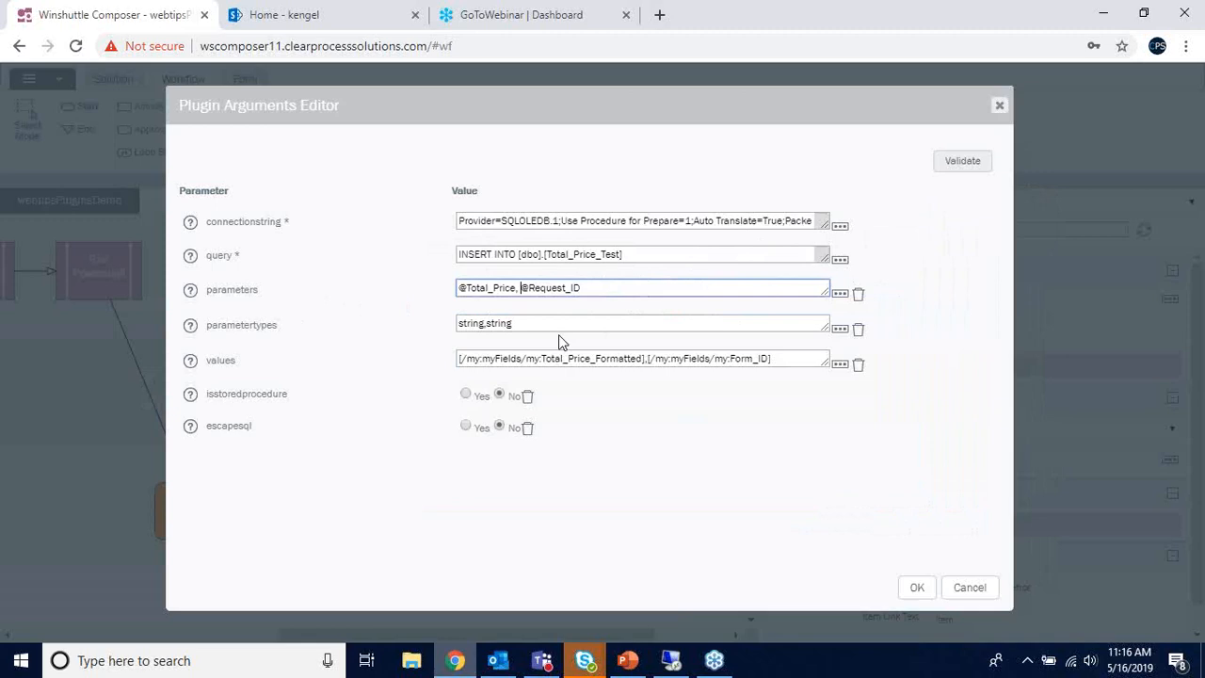
# - Tidy the comma separator between the Total_Price_Formatted and Form_ID references in the values expression
pyautogui.click(839, 364)
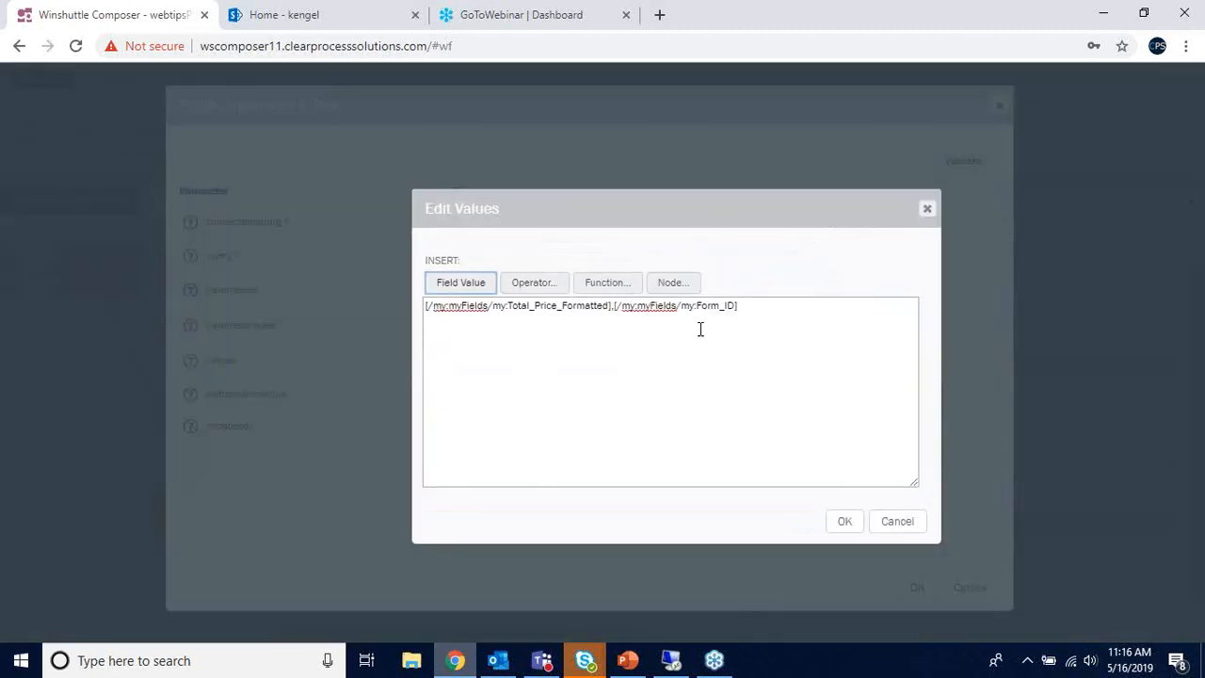
pyautogui.click(612, 307)
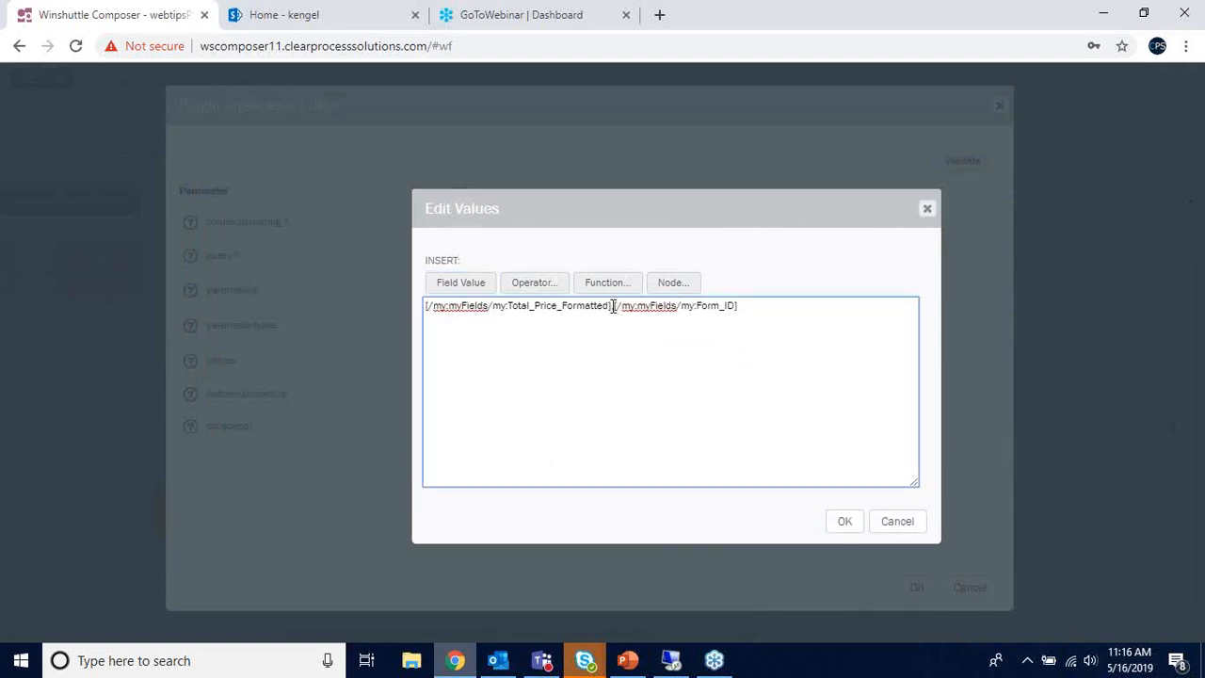
pyautogui.write(',')
pyautogui.moveTo(612, 307); pyautogui.dragTo(618, 312)
pyautogui.click(617, 309)
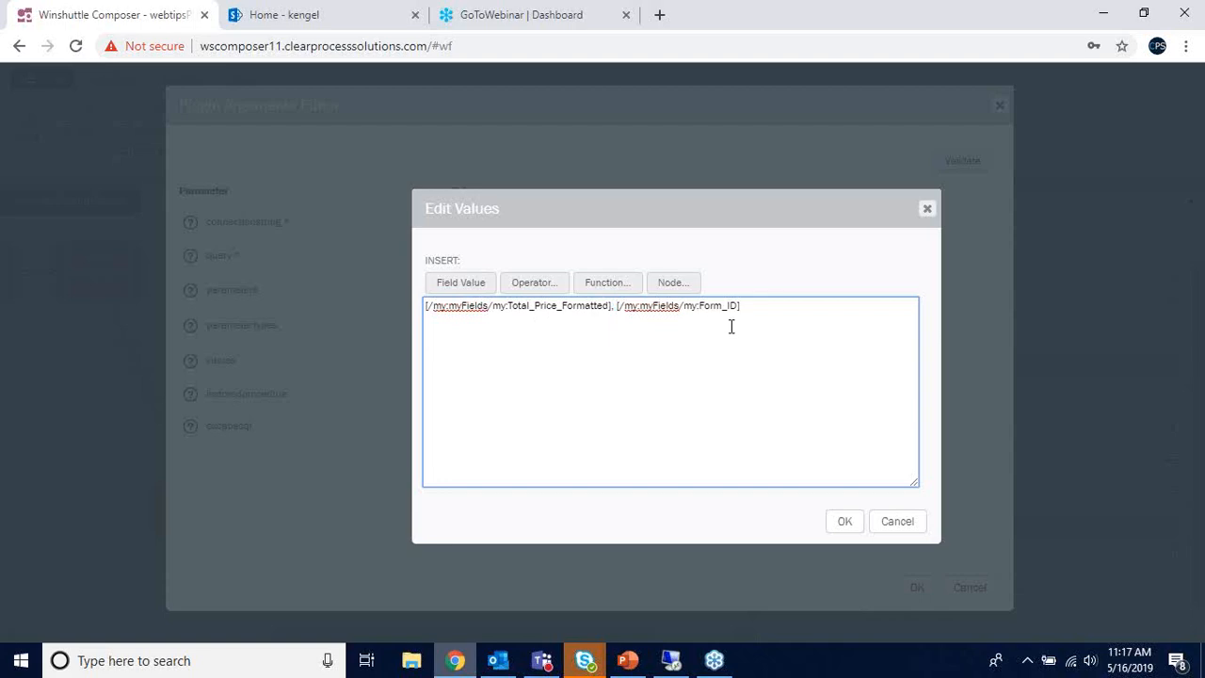
pyautogui.press('BackSpace')
pyautogui.moveTo(427, 309); pyautogui.dragTo(614, 316)
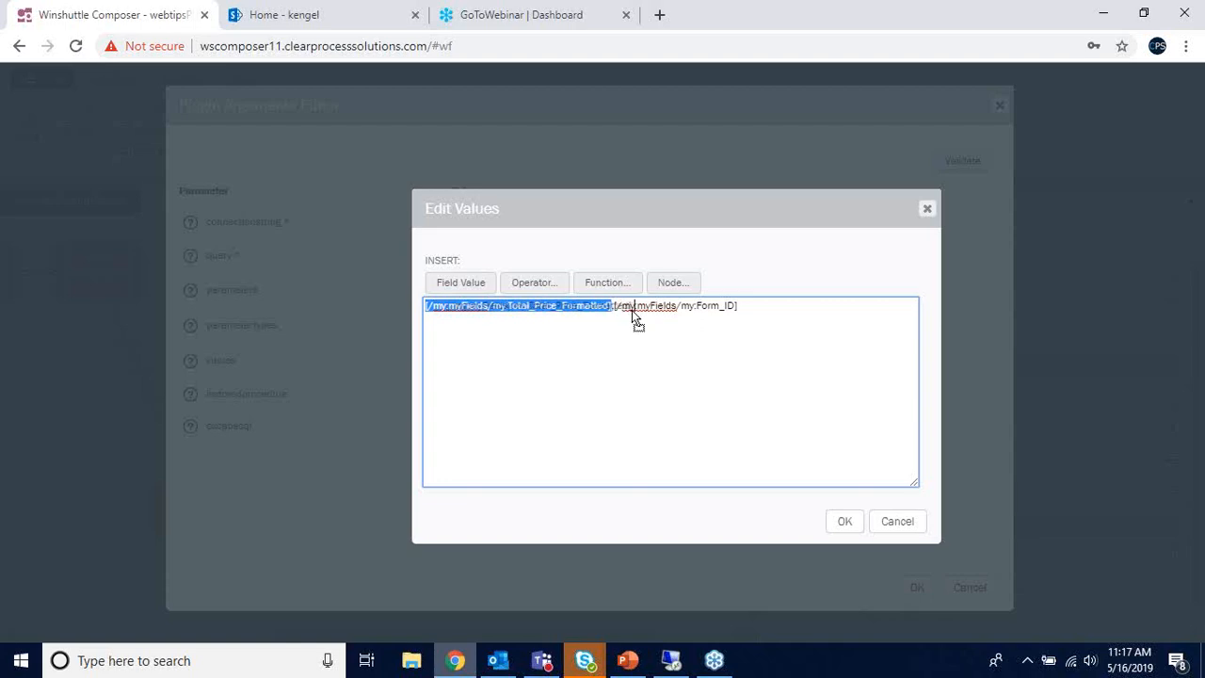
pyautogui.click(616, 307)
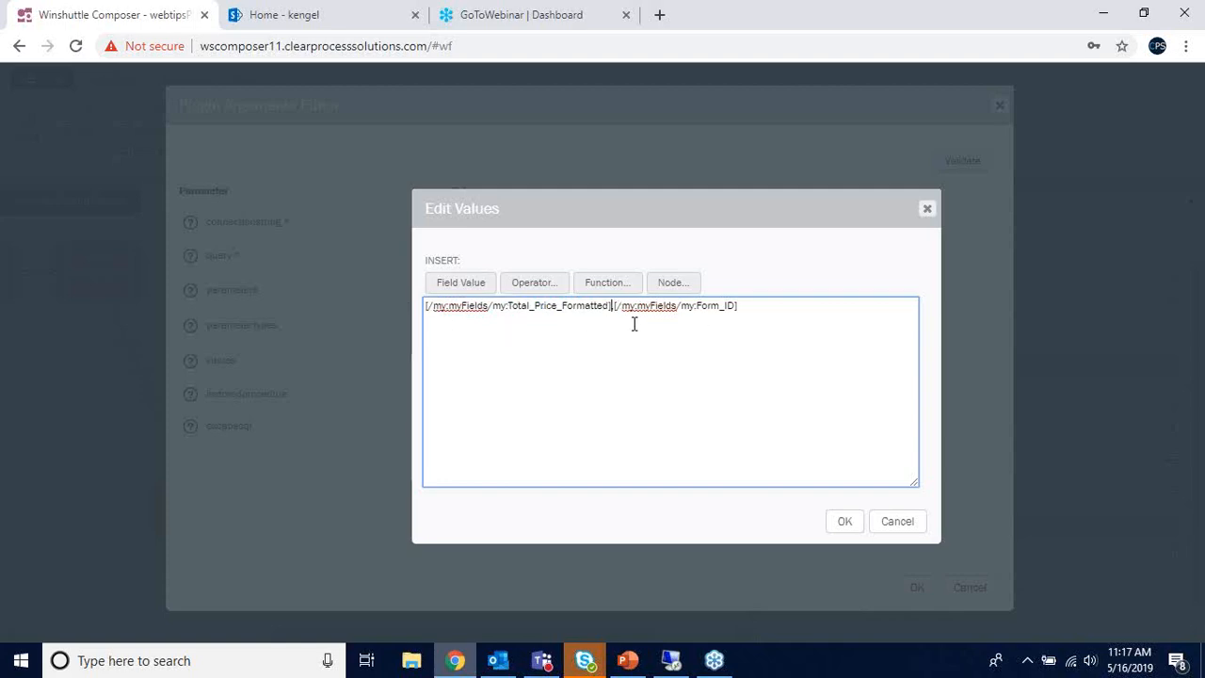
pyautogui.click(927, 209)
# - Close the Update Price Table editor and open the Set Item Permissions plugin arguments
pyautogui.click(1000, 106)
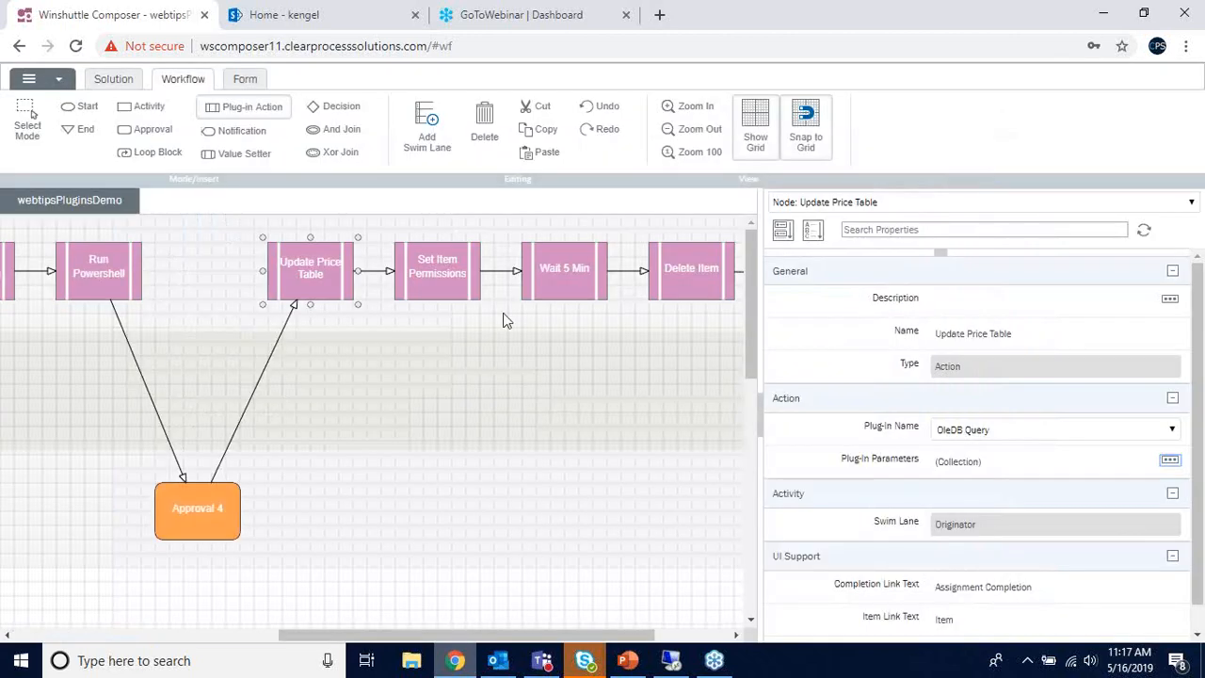
pyautogui.click(473, 288)
pyautogui.moveTo(424, 636); pyautogui.dragTo(440, 635)
pyautogui.click(1170, 461)
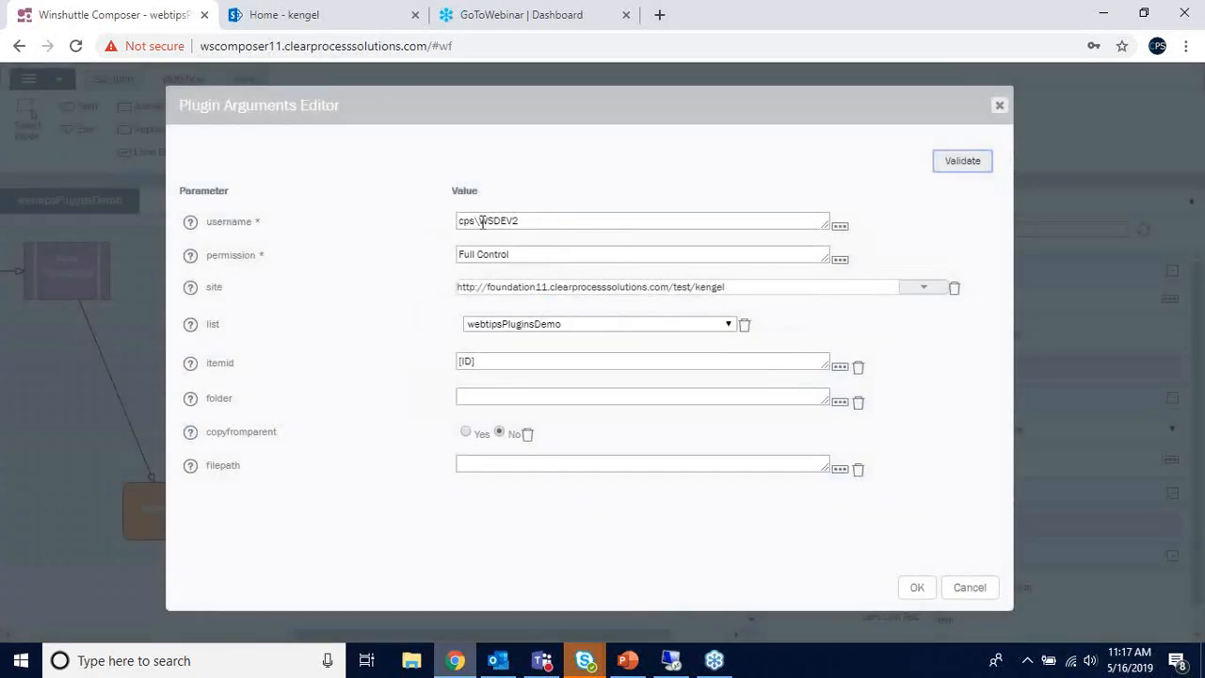
# - Review the username, Full Control permission and [ID] item id, then close the editor and select Wait 5 Min
pyautogui.moveTo(533, 224); pyautogui.dragTo(439, 229)
pyautogui.click(522, 221)
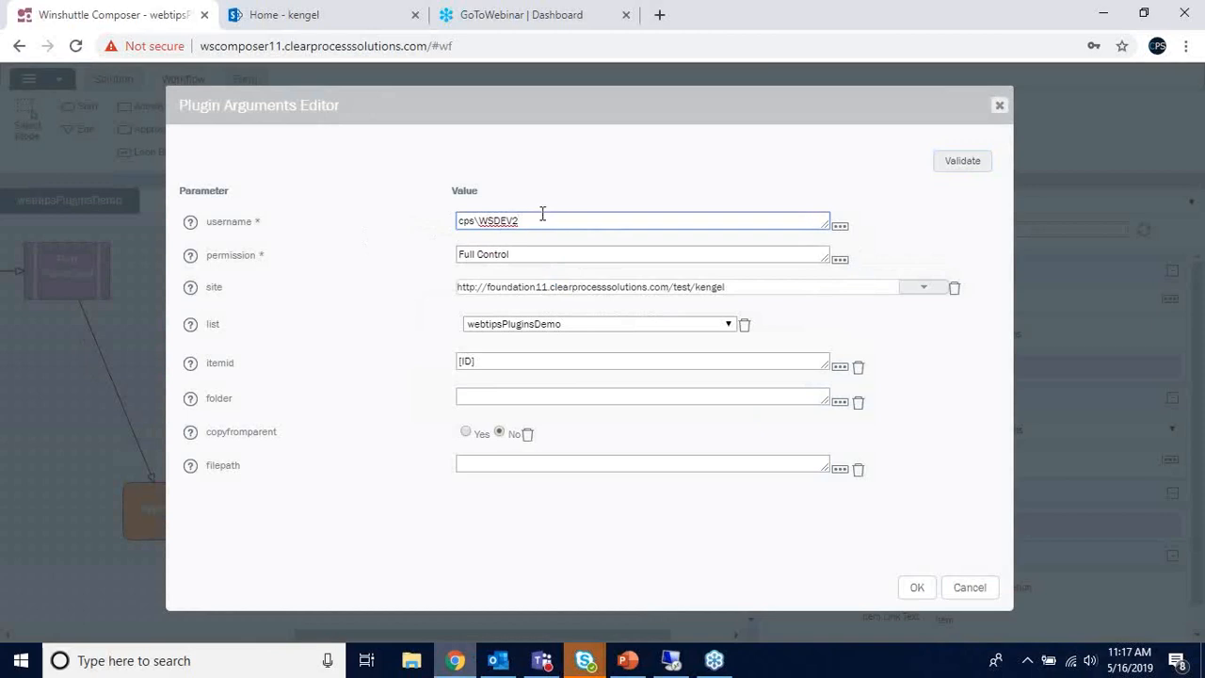
pyautogui.moveTo(518, 255)
pyautogui.mouseDown()
pyautogui.moveTo(459, 255)
pyautogui.moveTo(521, 255)
pyautogui.mouseUp()
pyautogui.click(467, 254)
pyautogui.click(521, 255)
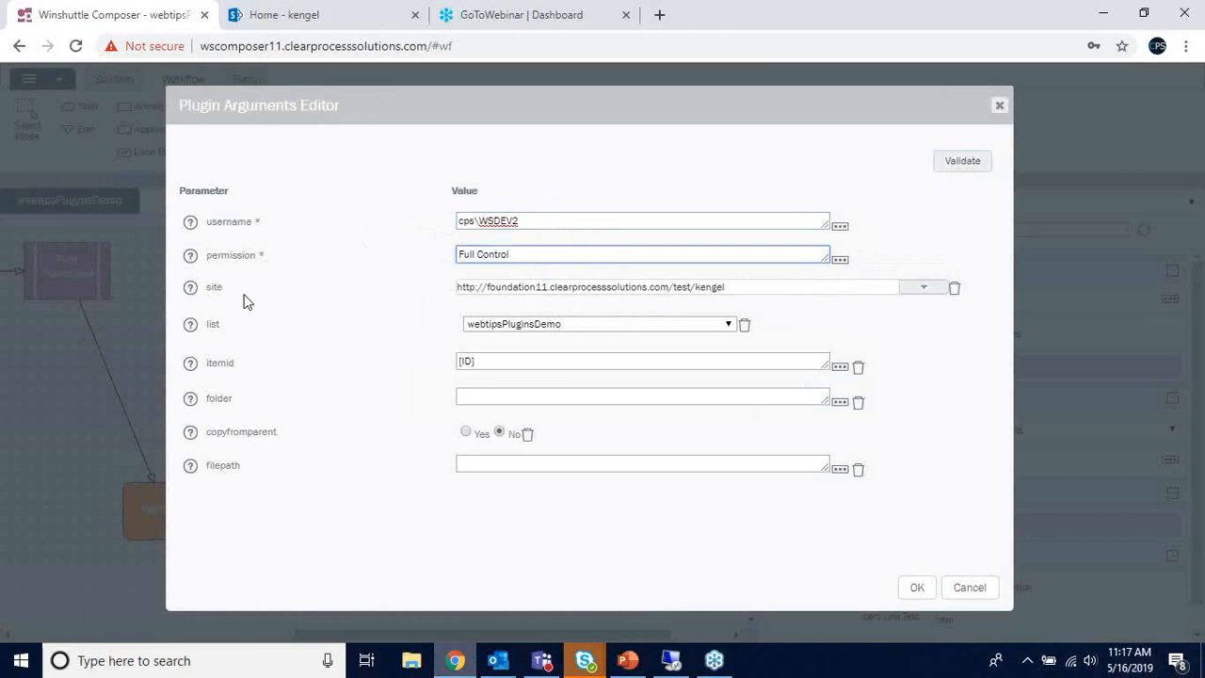
pyautogui.moveTo(478, 363); pyautogui.dragTo(459, 365)
pyautogui.click(487, 361)
pyautogui.hotkey('shift', 'Left')
pyautogui.click(483, 364)
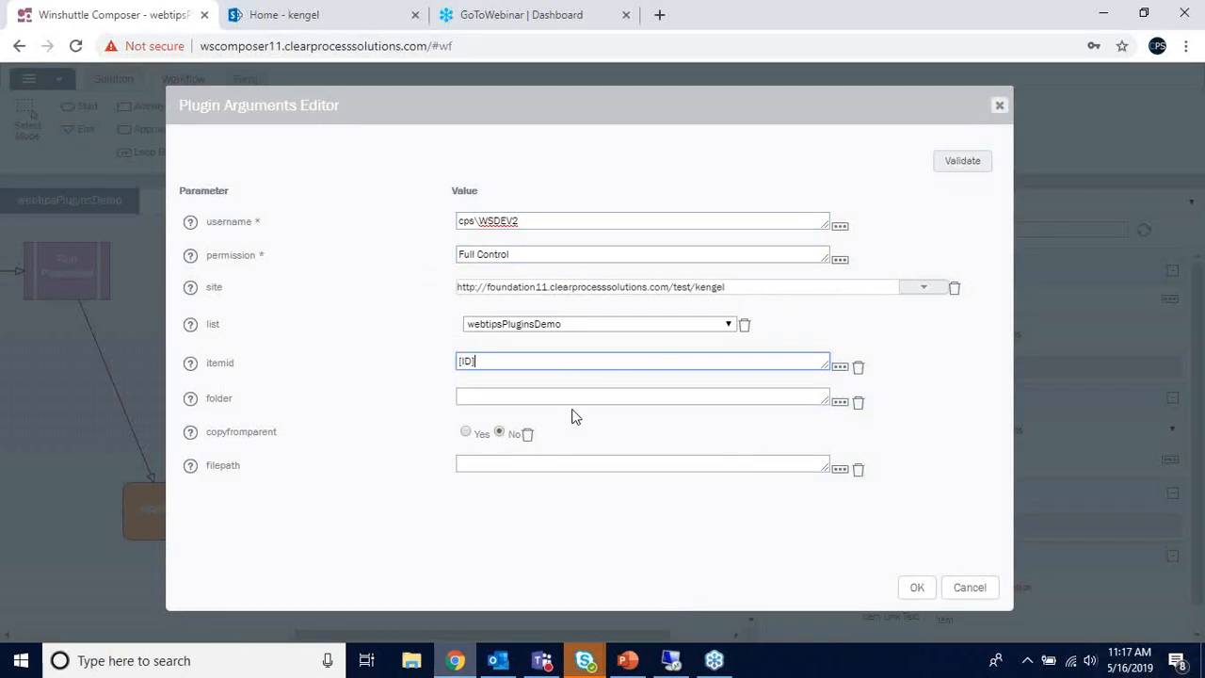
pyautogui.click(1000, 105)
pyautogui.click(571, 273)
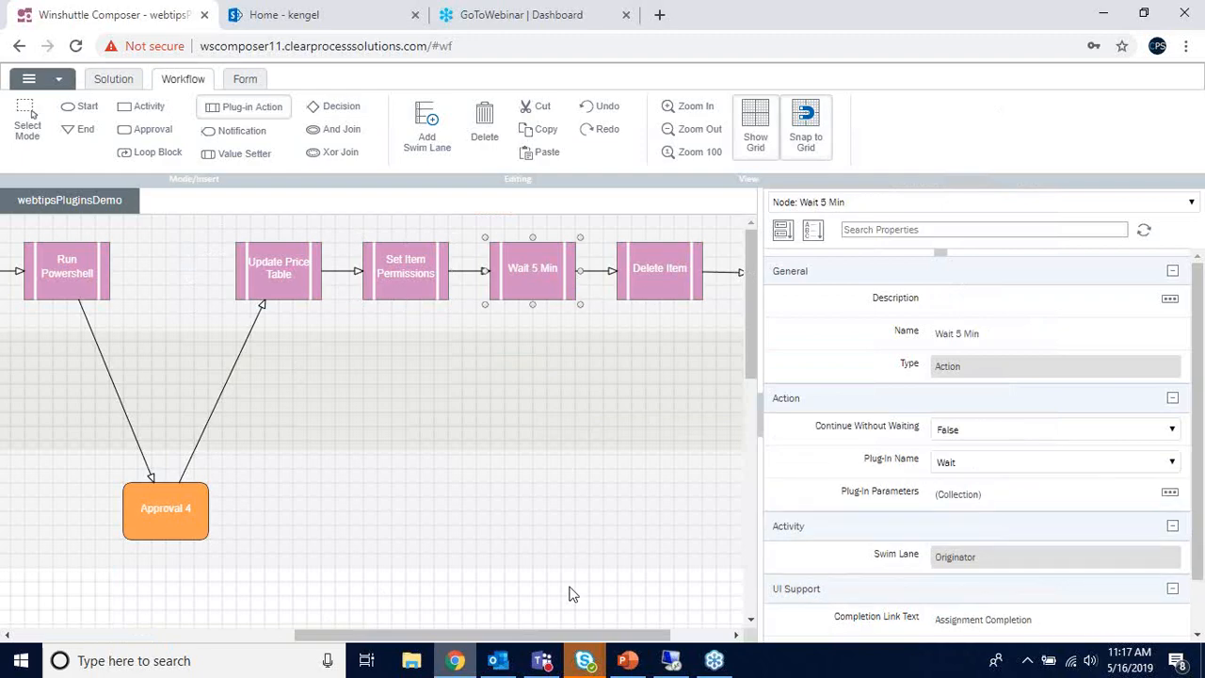
pyautogui.moveTo(554, 636); pyautogui.dragTo(609, 643)
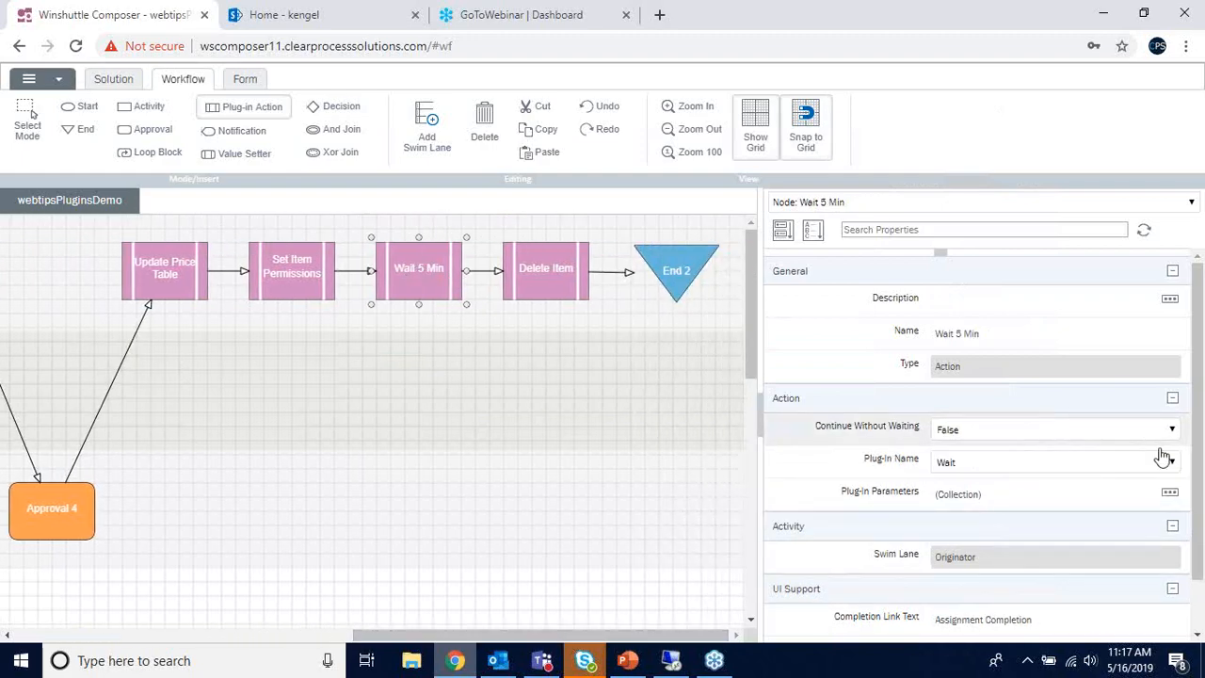
pyautogui.click(1170, 494)
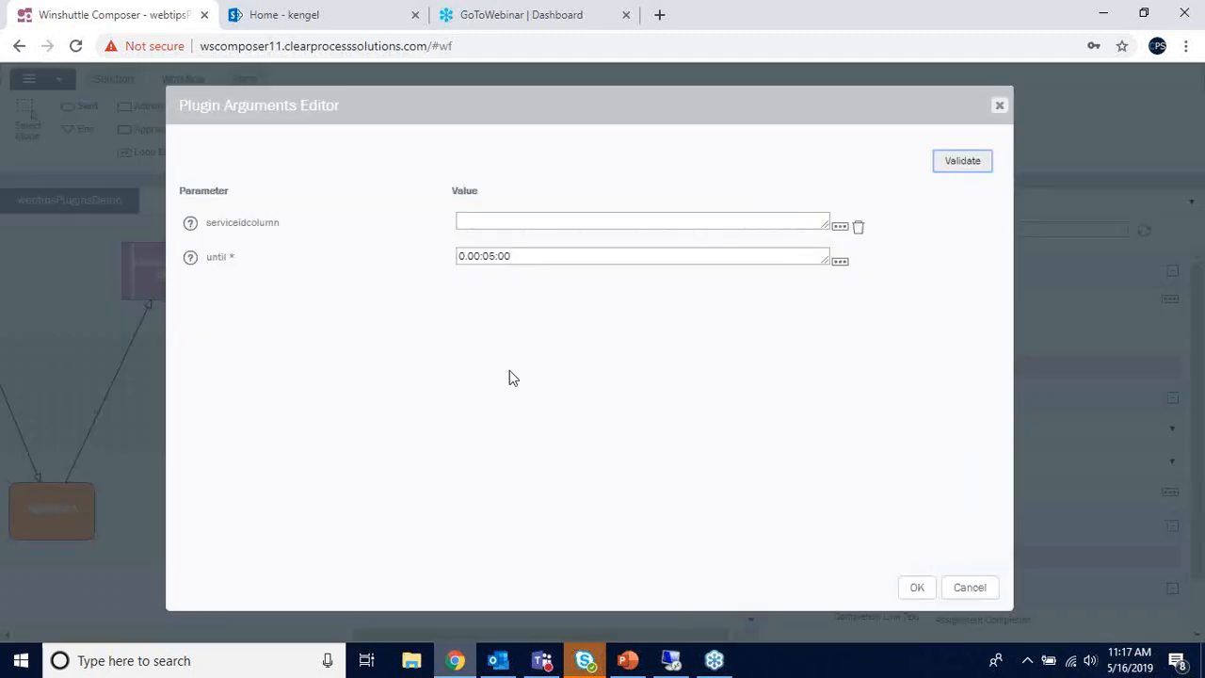
pyautogui.moveTo(461, 258); pyautogui.dragTo(495, 258)
pyautogui.click(469, 260)
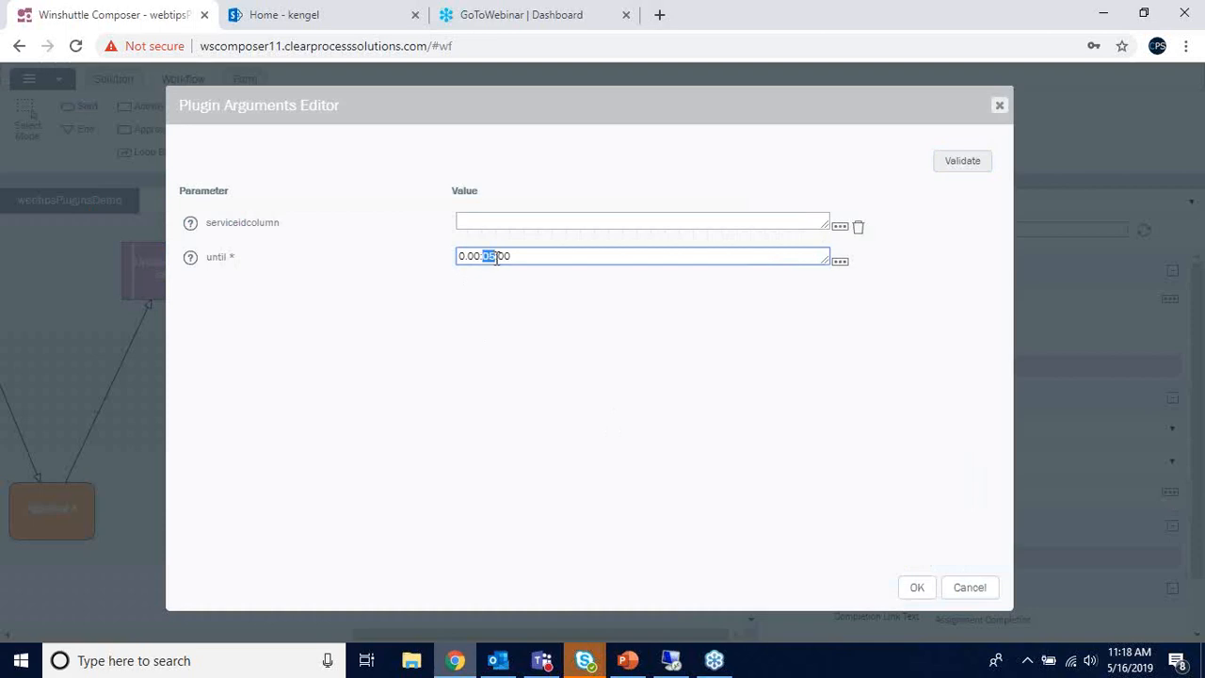
pyautogui.click(496, 258)
pyautogui.doubleClick(490, 258)
pyautogui.click(503, 261)
pyautogui.click(1000, 107)
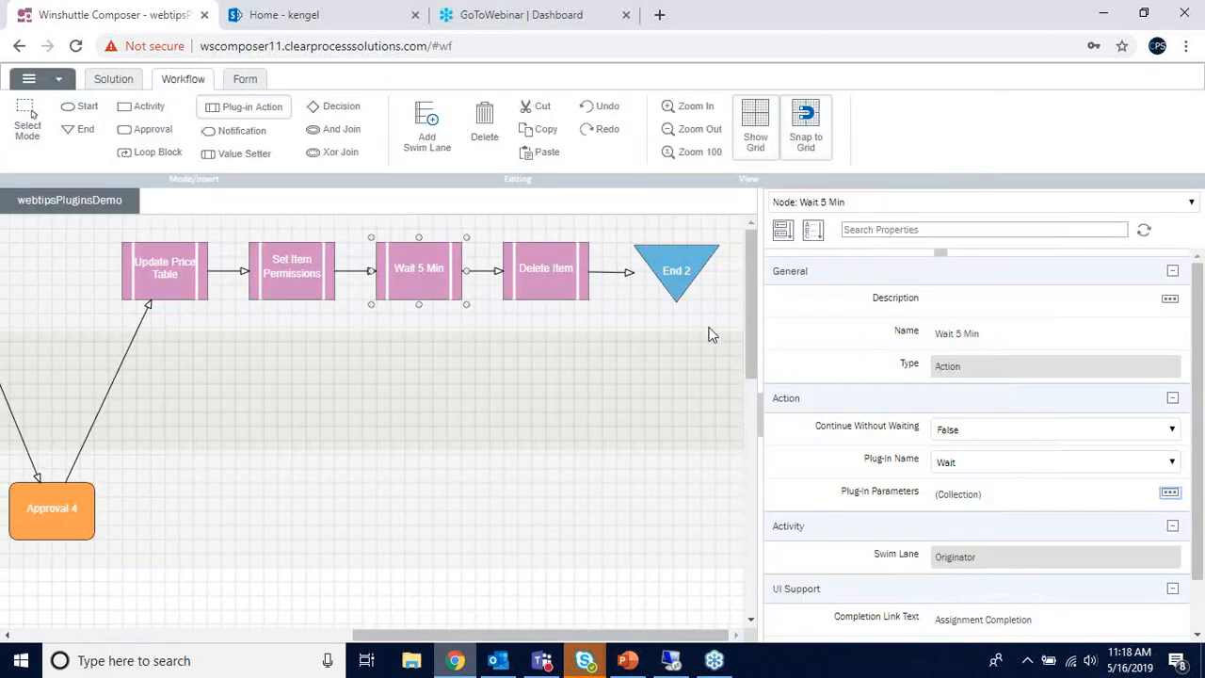
pyautogui.click(544, 269)
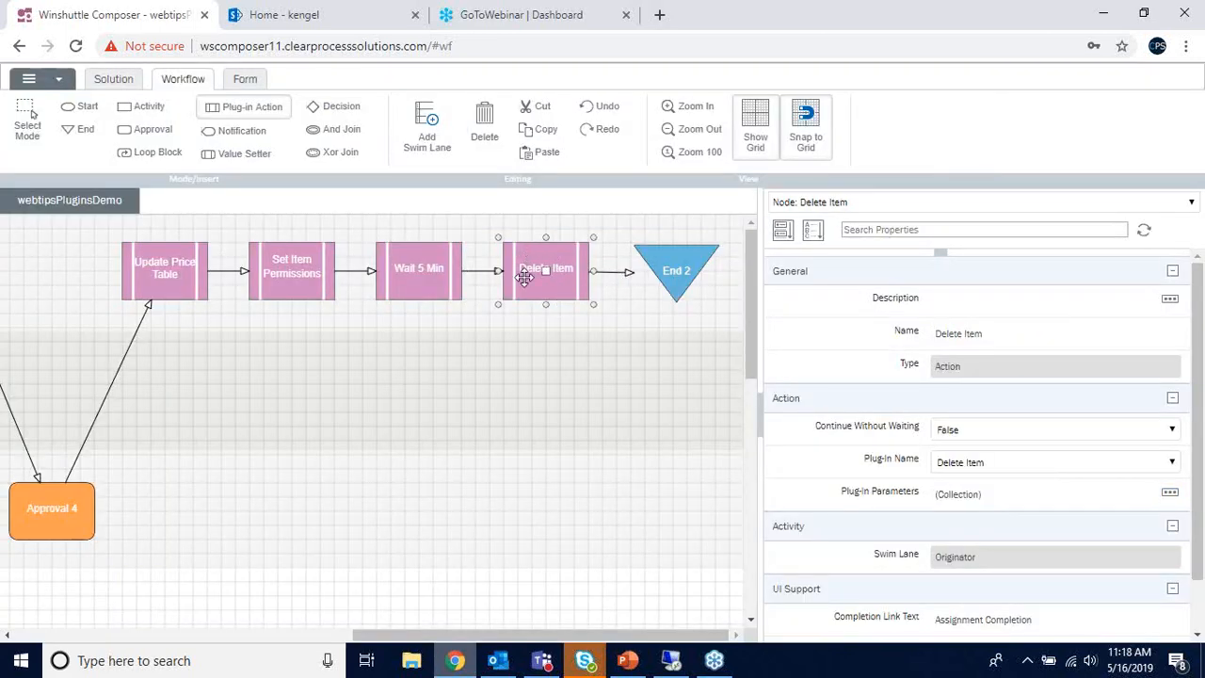
pyautogui.moveTo(443, 635); pyautogui.dragTo(278, 639)
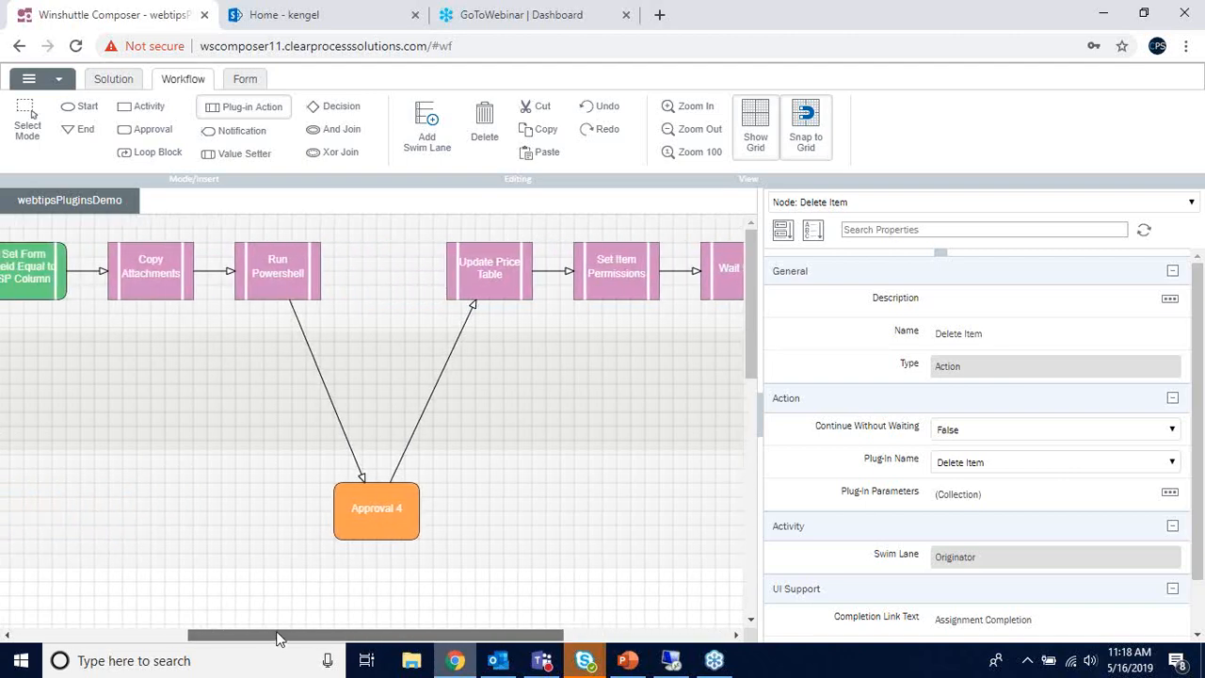
# - Open the webtipsPluginsDemo form from the Home - kengel site and scroll to its Materials table
pyautogui.click(349, 28)
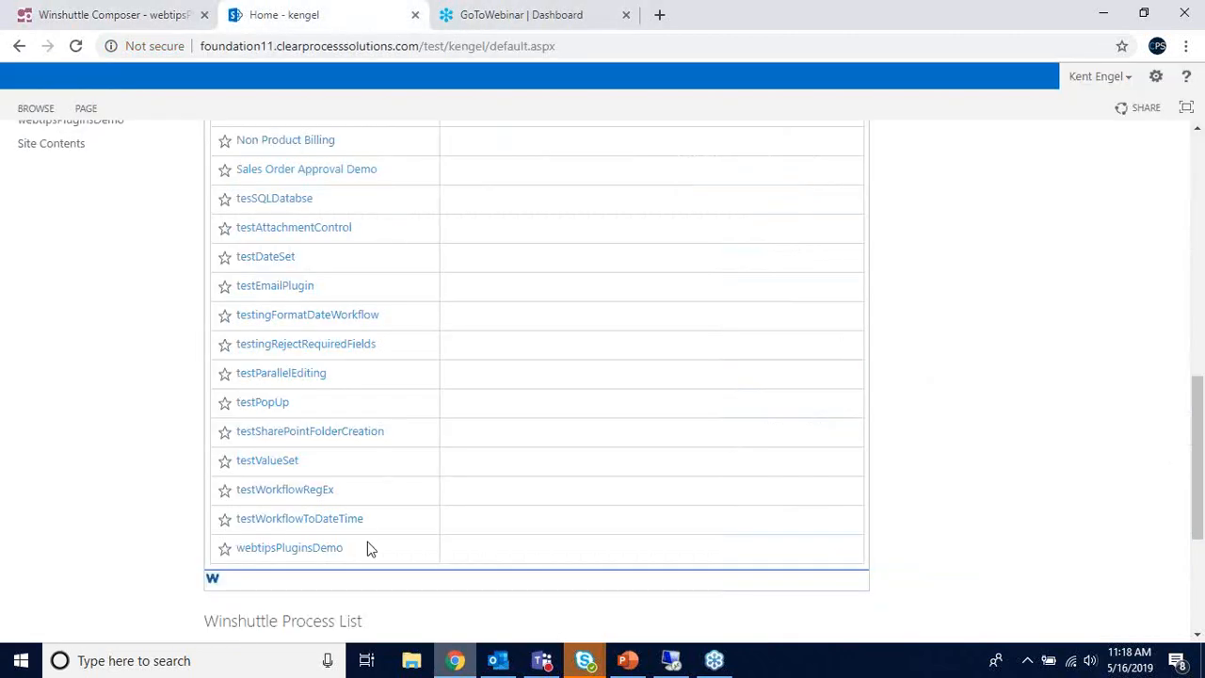
pyautogui.click(295, 555)
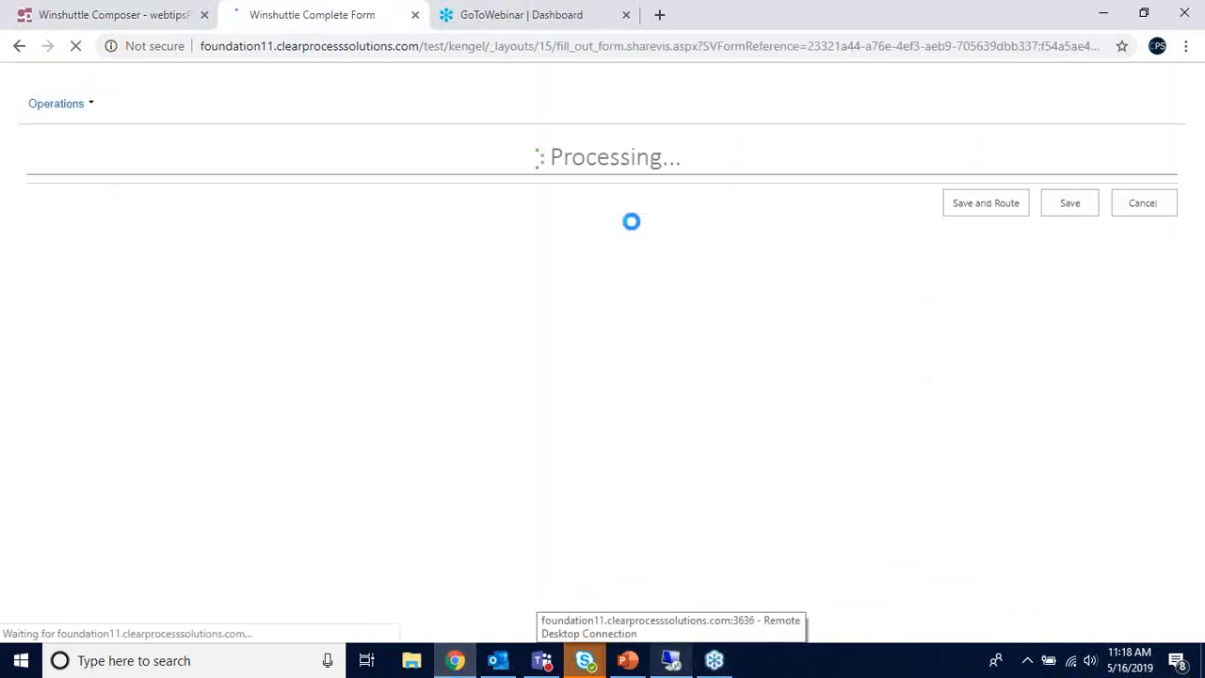
pyautogui.scroll(-3, 587, 277)
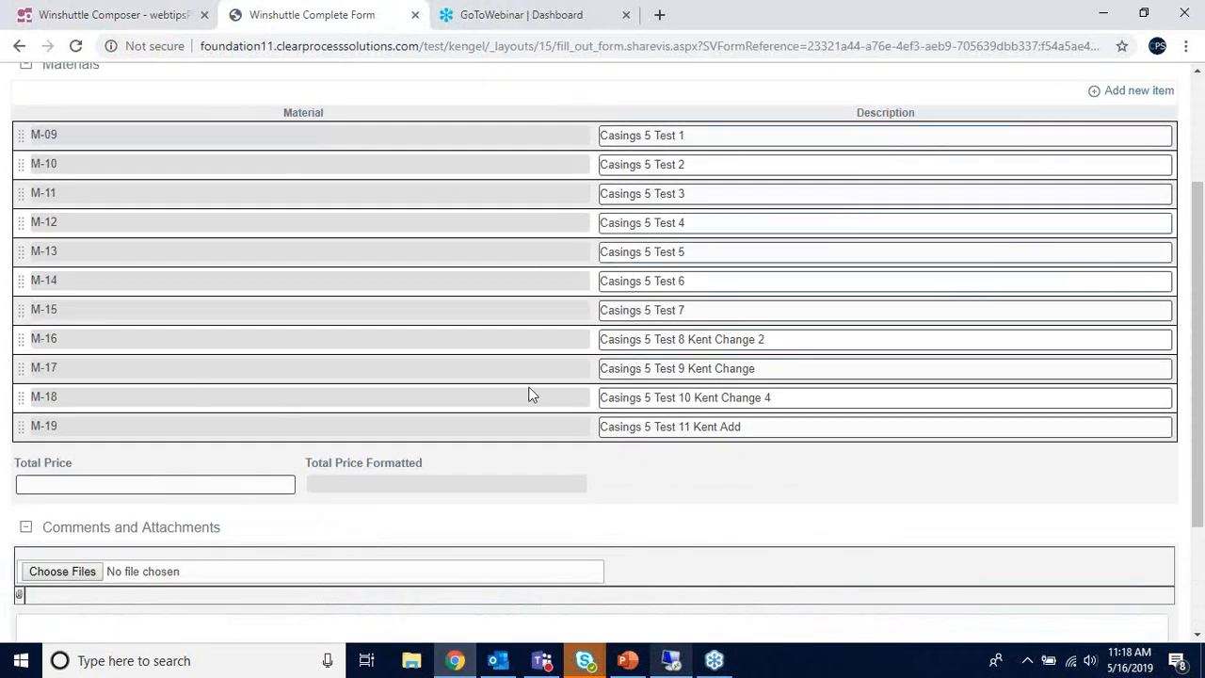
# - Re-run the Material_Descriptions query in SSMS on the remote server, then minimize back to the form
pyautogui.click(669, 662)
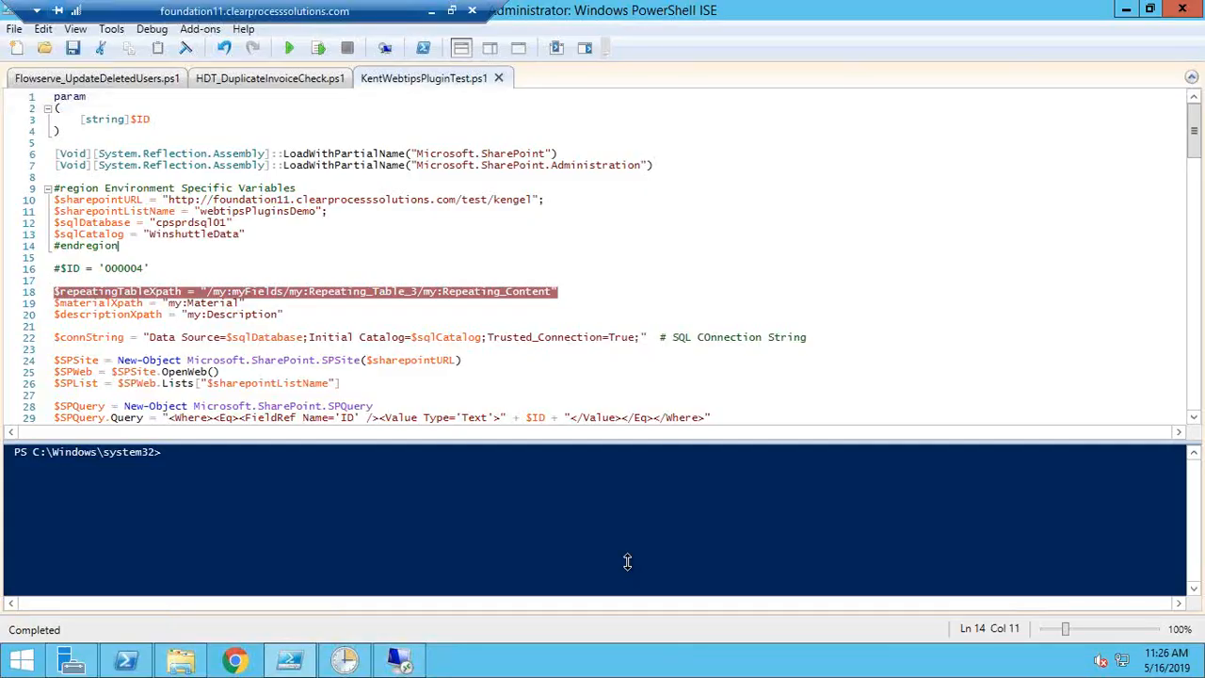
pyautogui.click(410, 662)
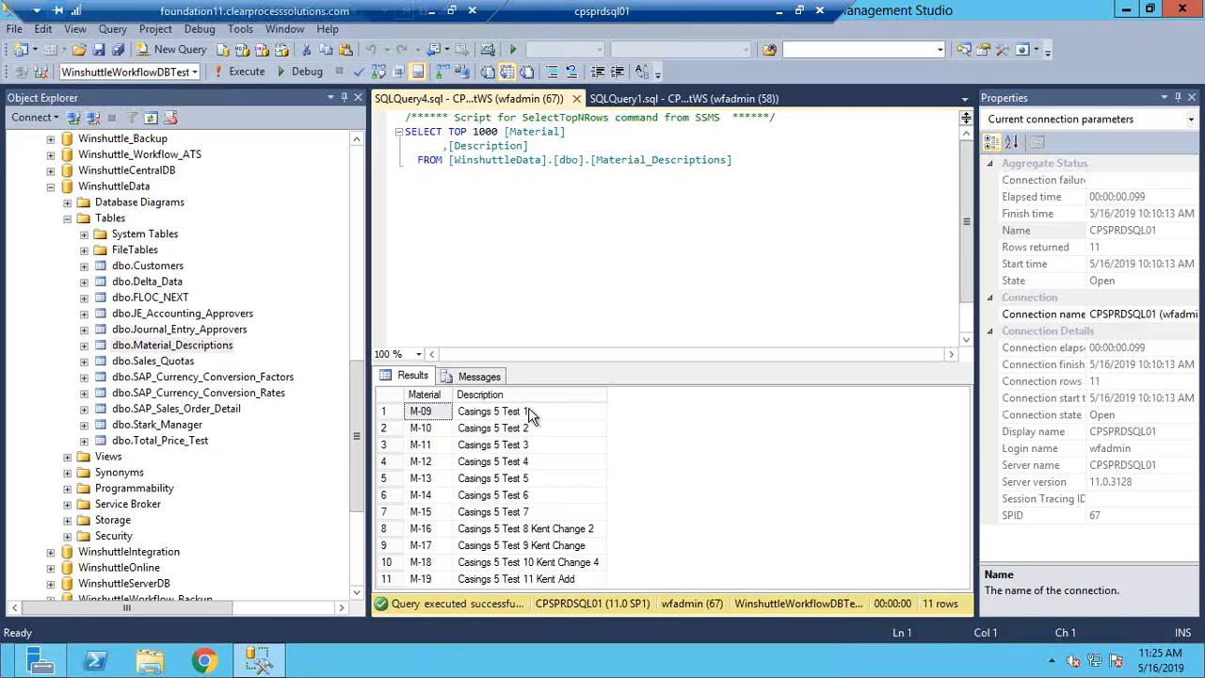
pyautogui.click(249, 73)
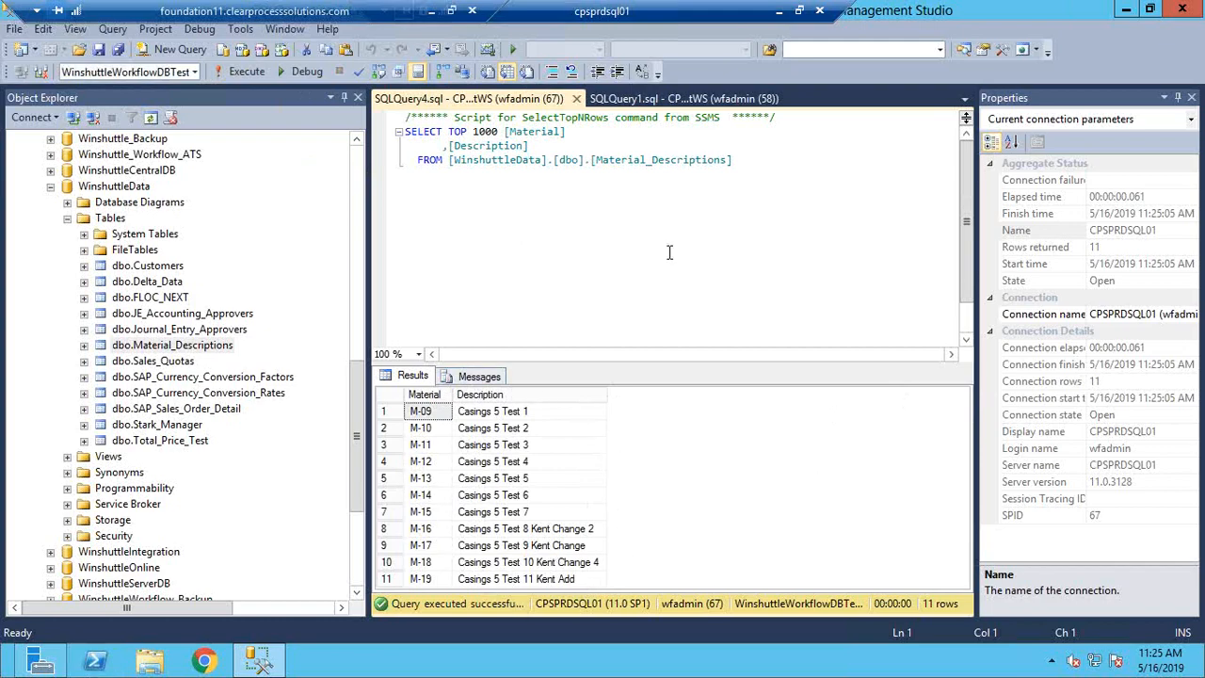
pyautogui.click(780, 14)
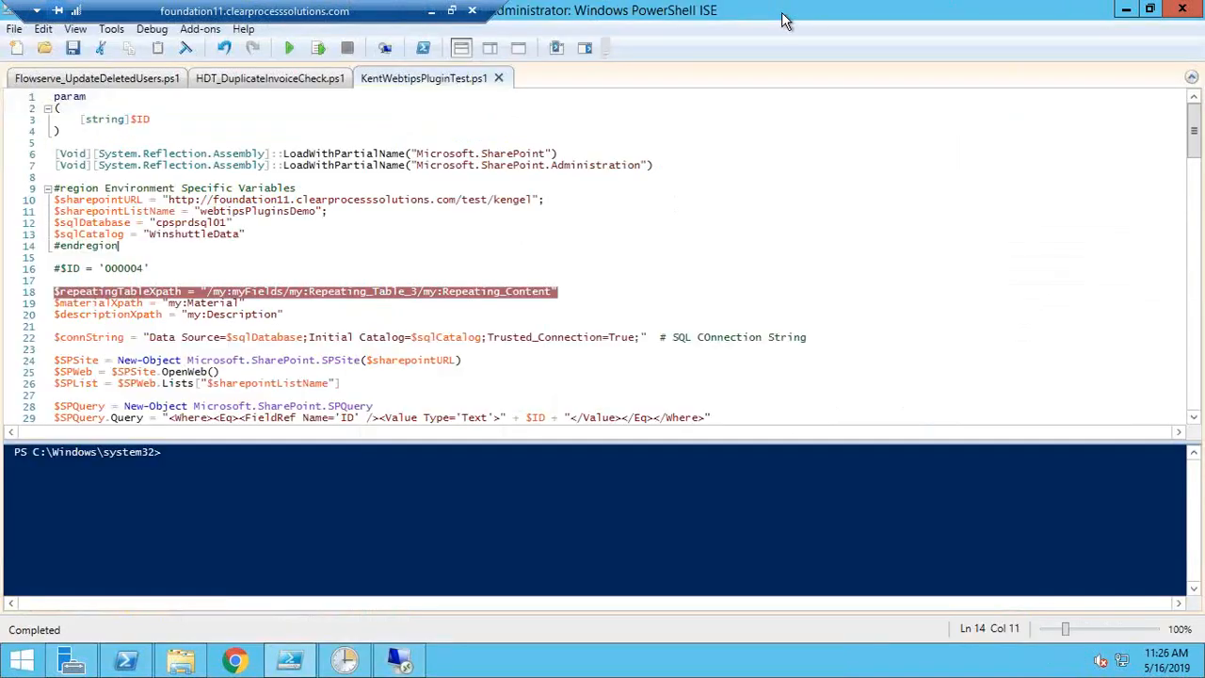
pyautogui.click(433, 12)
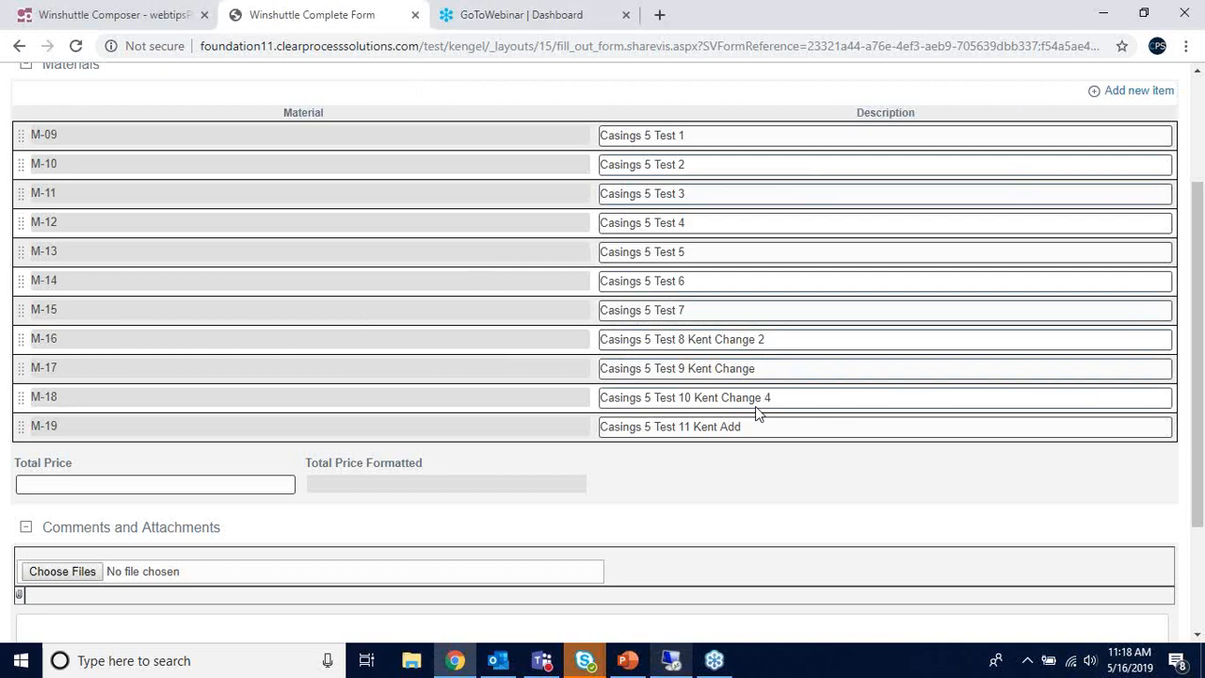
# - Change M-19's description ending to Webtips Update and add row M-20 'Casings 5 Test 12 Kent Webtips Add'
pyautogui.moveTo(750, 426); pyautogui.dragTo(723, 427)
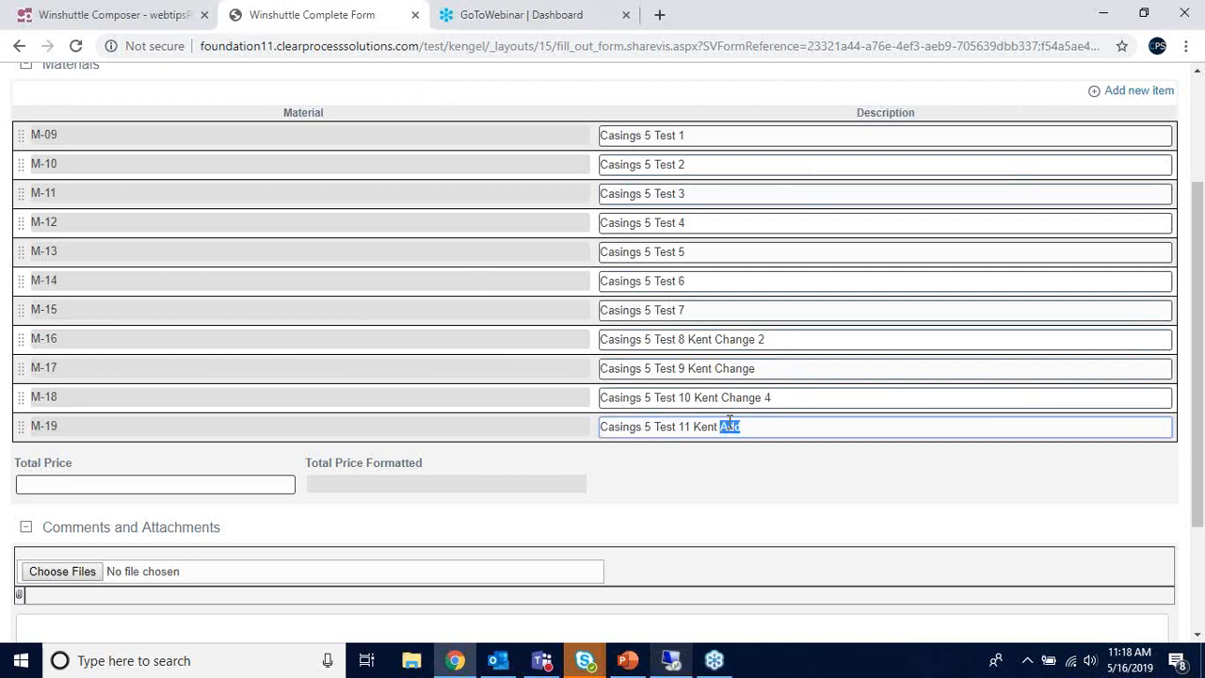
pyautogui.write('Webtips Update')
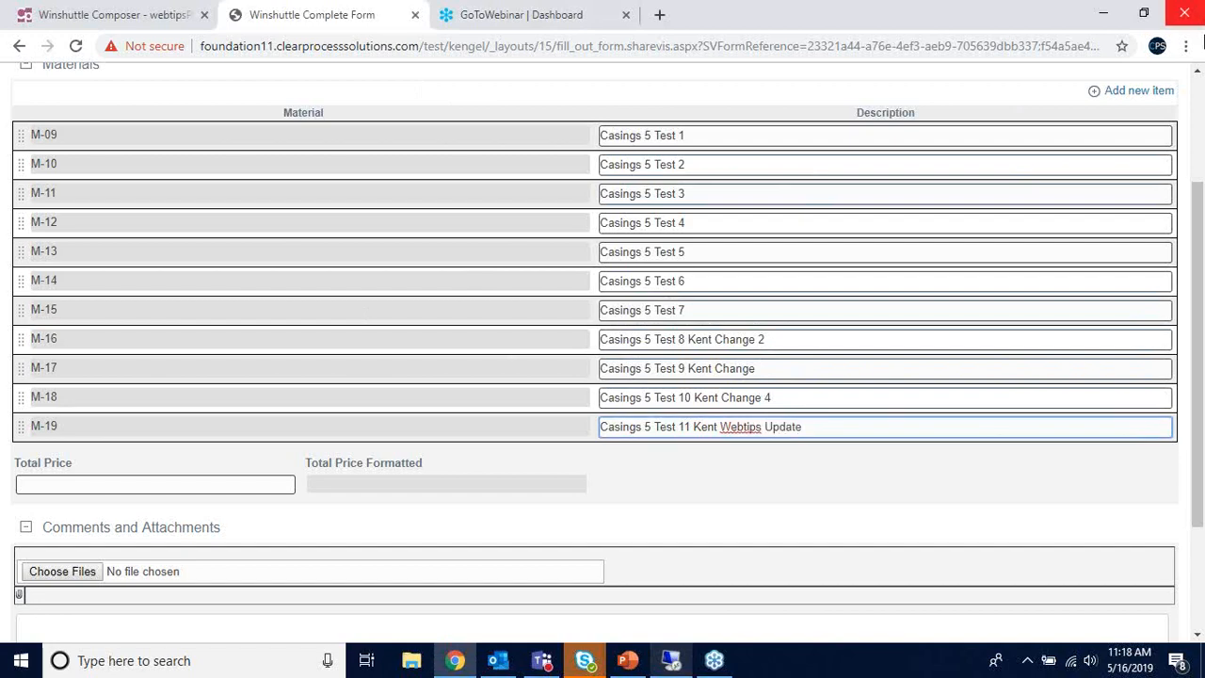
pyautogui.click(1138, 90)
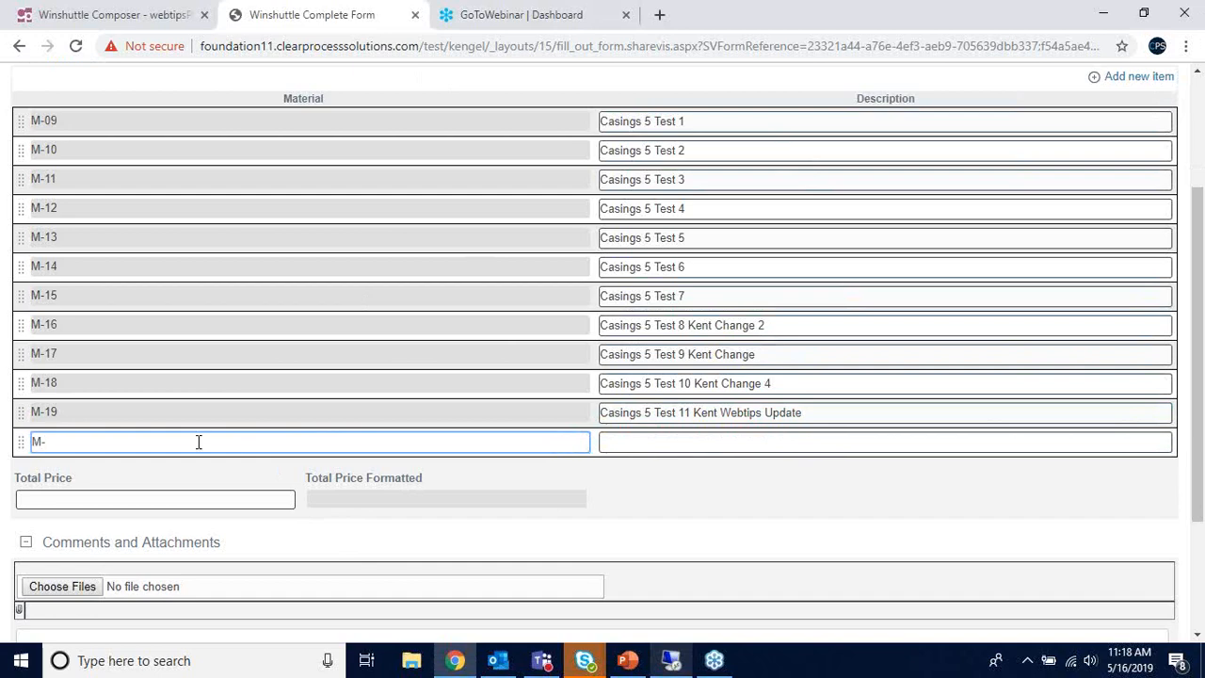
pyautogui.press('Tab')
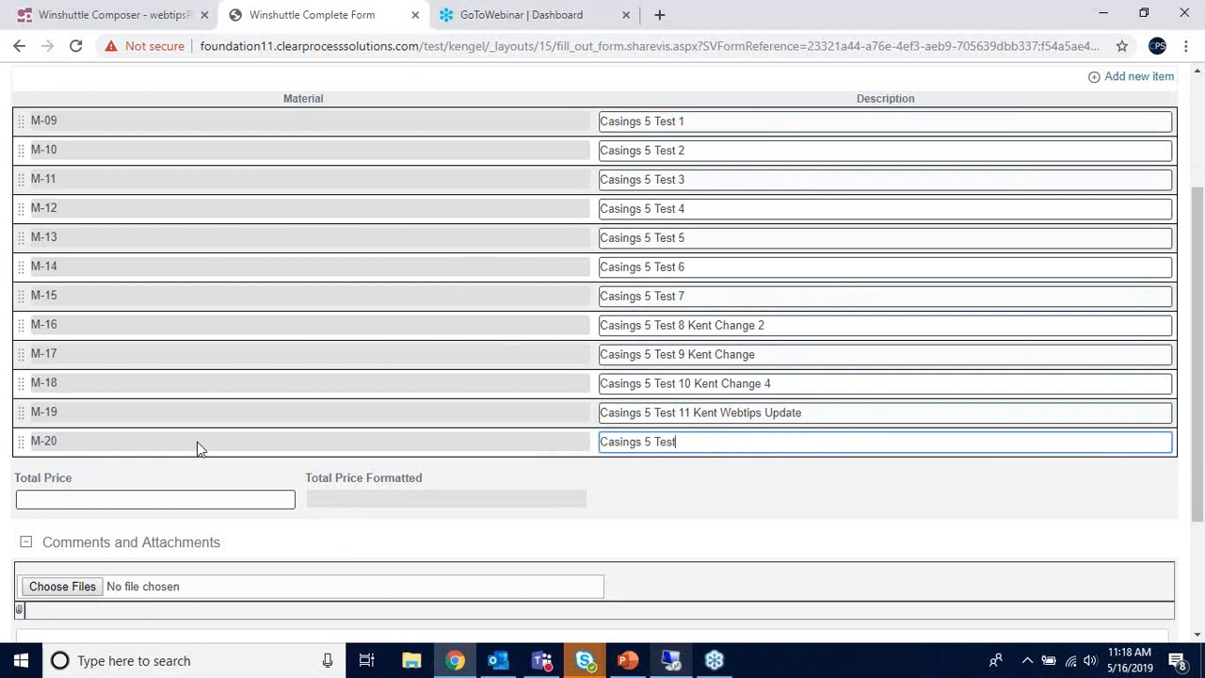
pyautogui.write('Casings 5 Test 12 Kent Webtips Add')
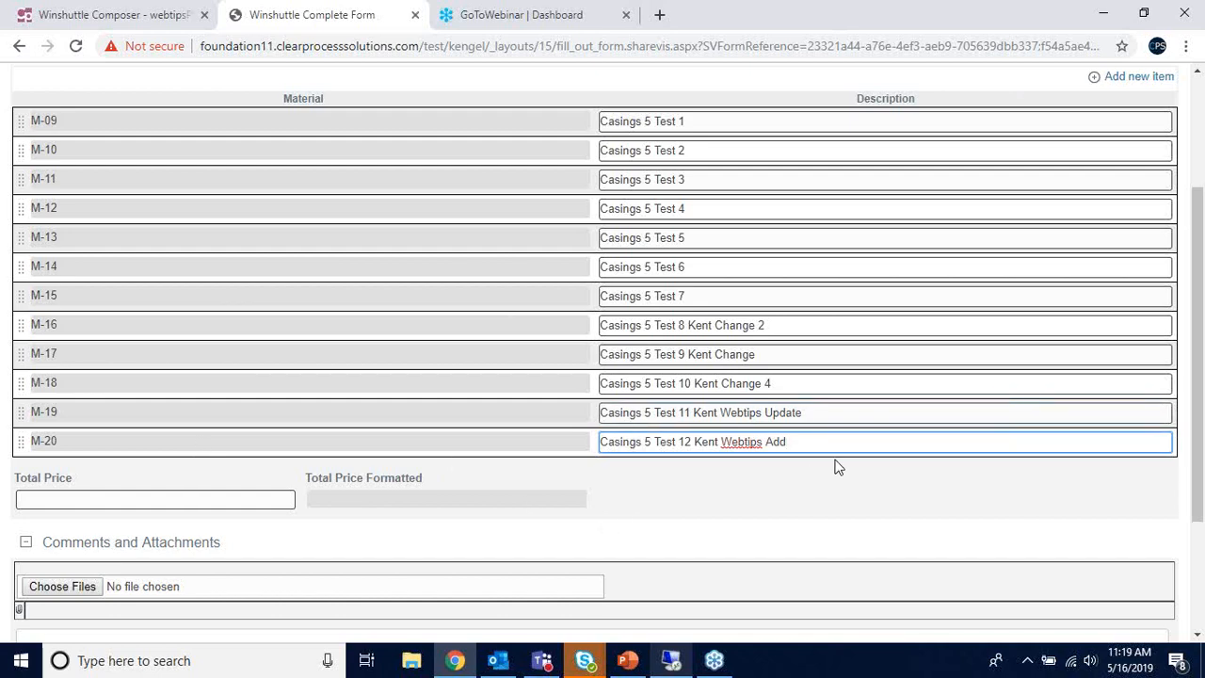
pyautogui.scroll(-2, 829, 446)
pyautogui.scroll(1, 807, 409)
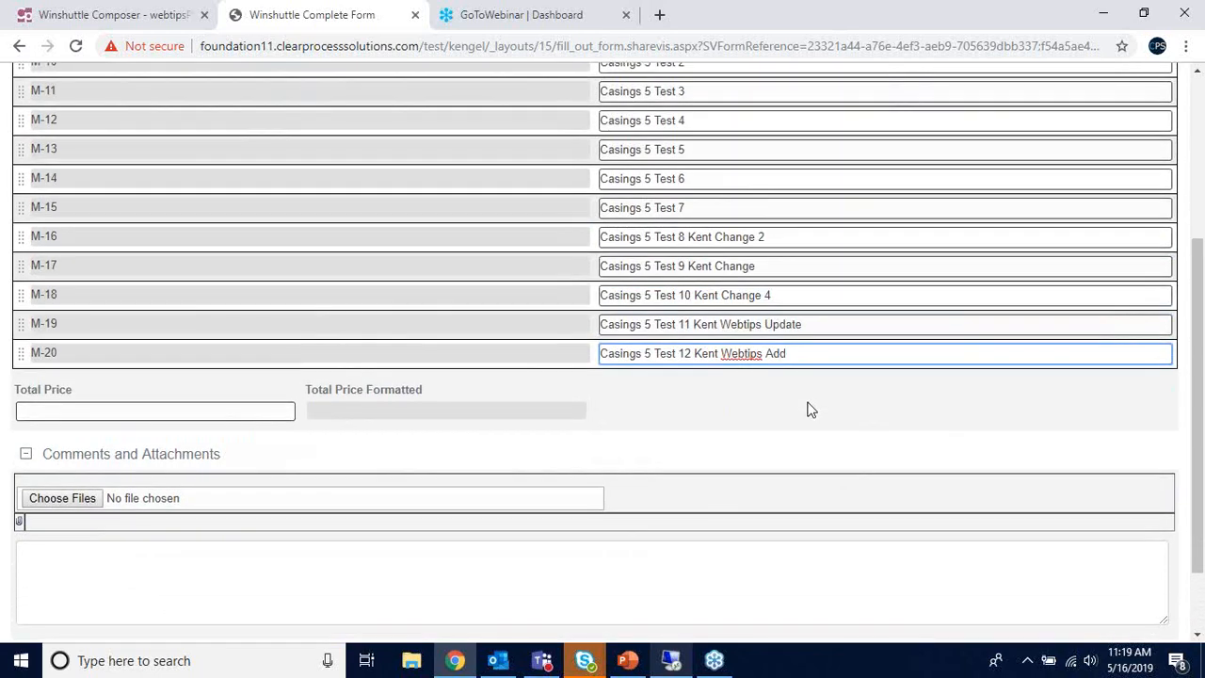
pyautogui.scroll(1, 806, 355)
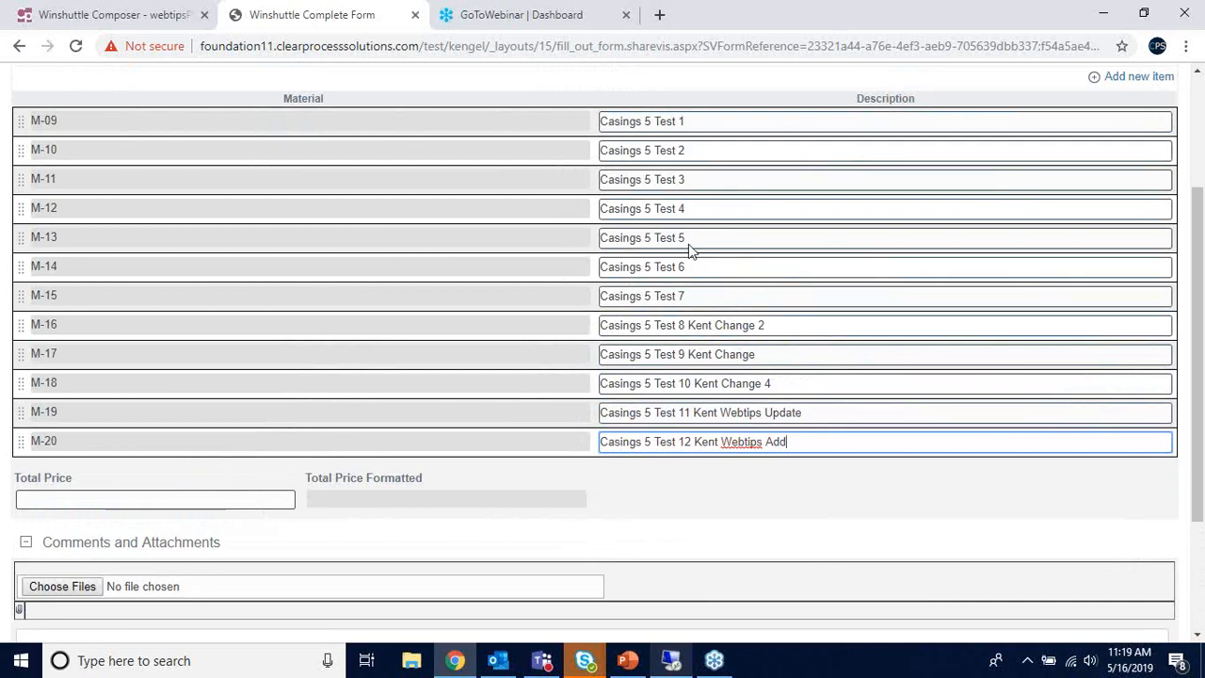
pyautogui.click(150, 24)
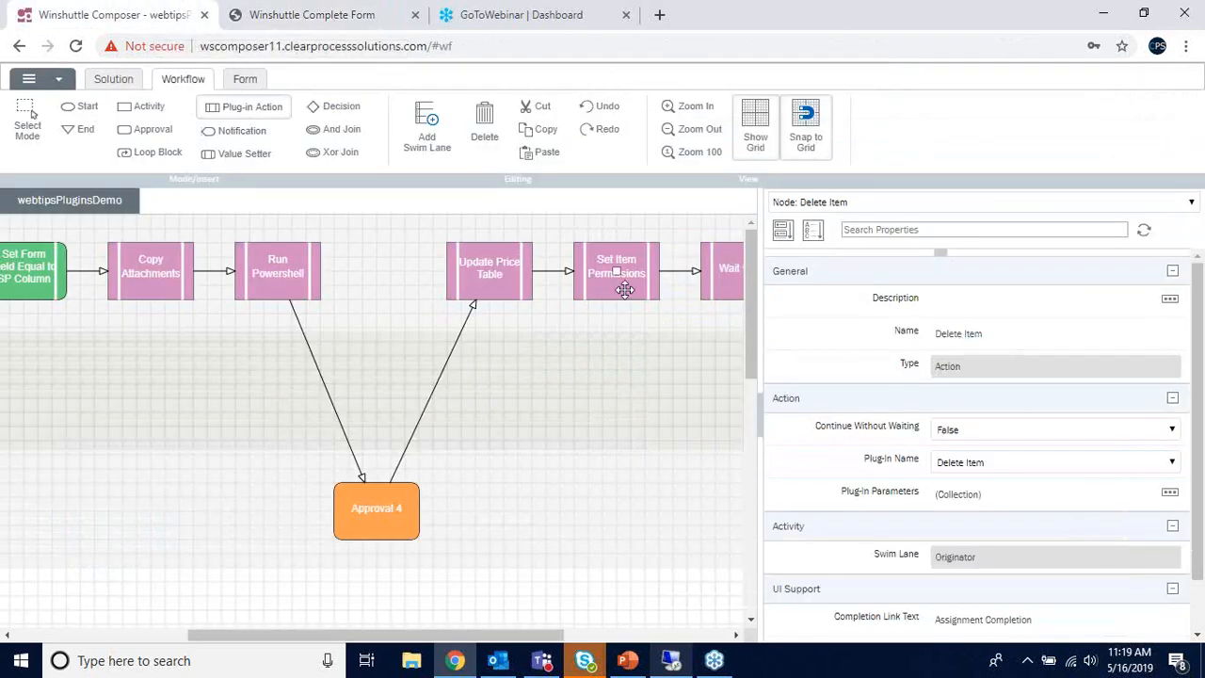
pyautogui.click(524, 282)
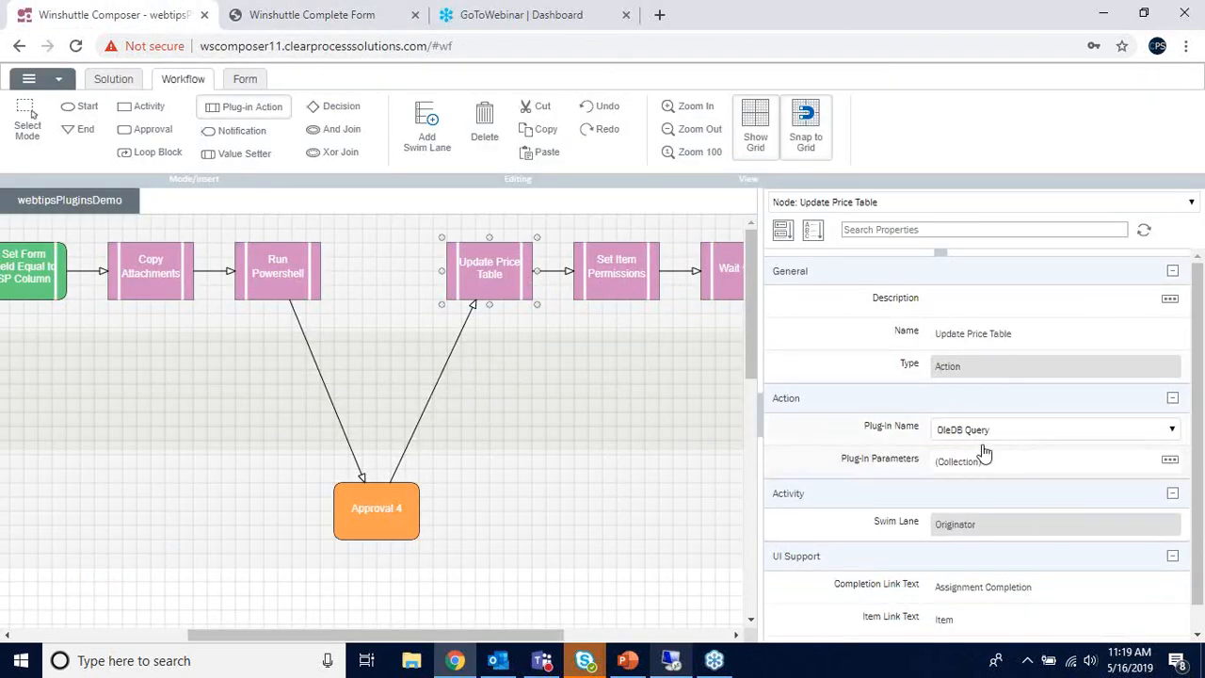
pyautogui.click(246, 79)
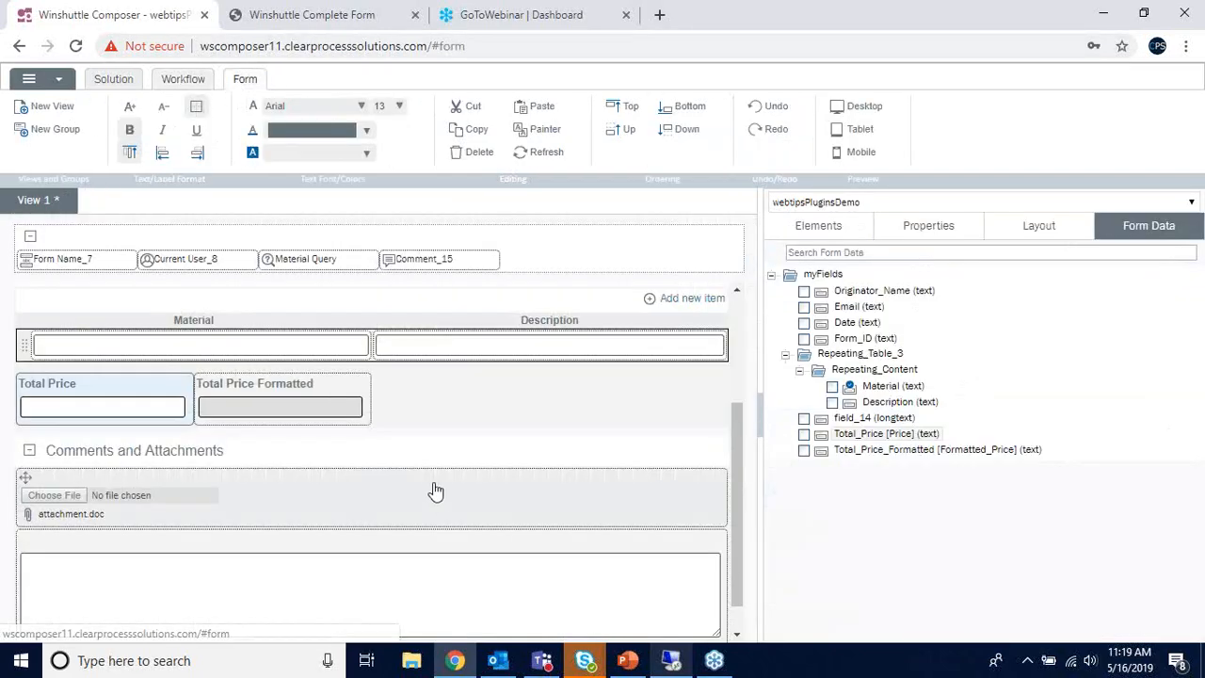
pyautogui.scroll(2, 436, 489)
pyautogui.scroll(-1, 259, 405)
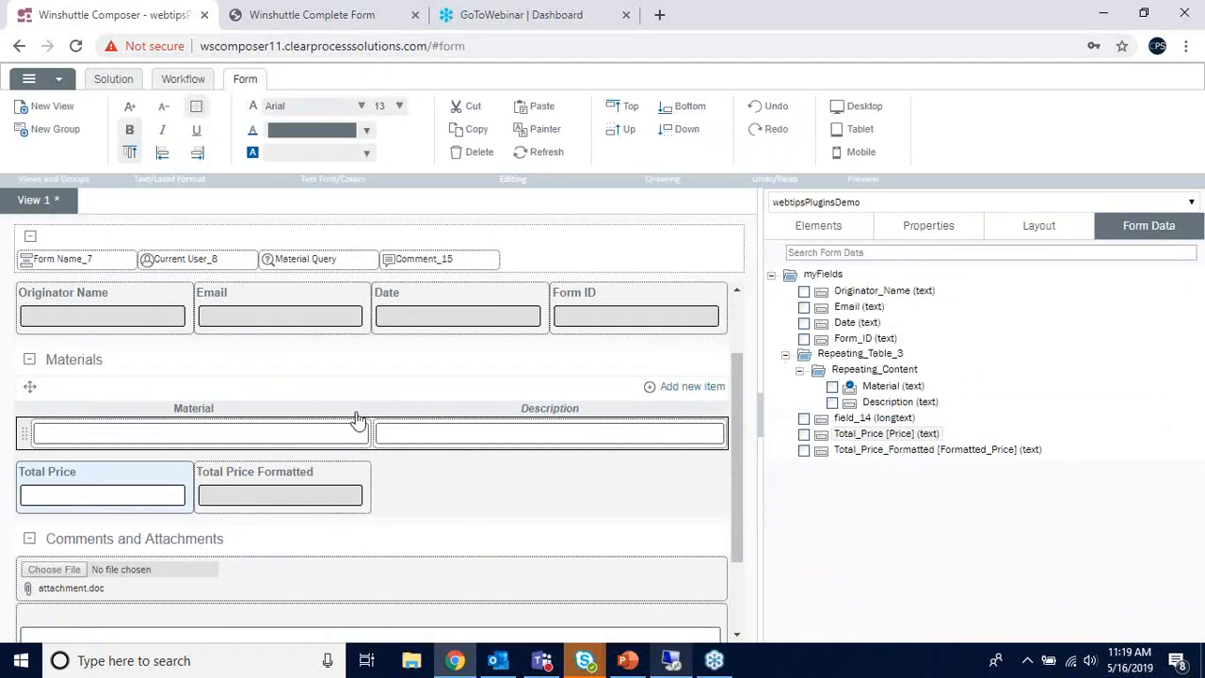
pyautogui.click(339, 26)
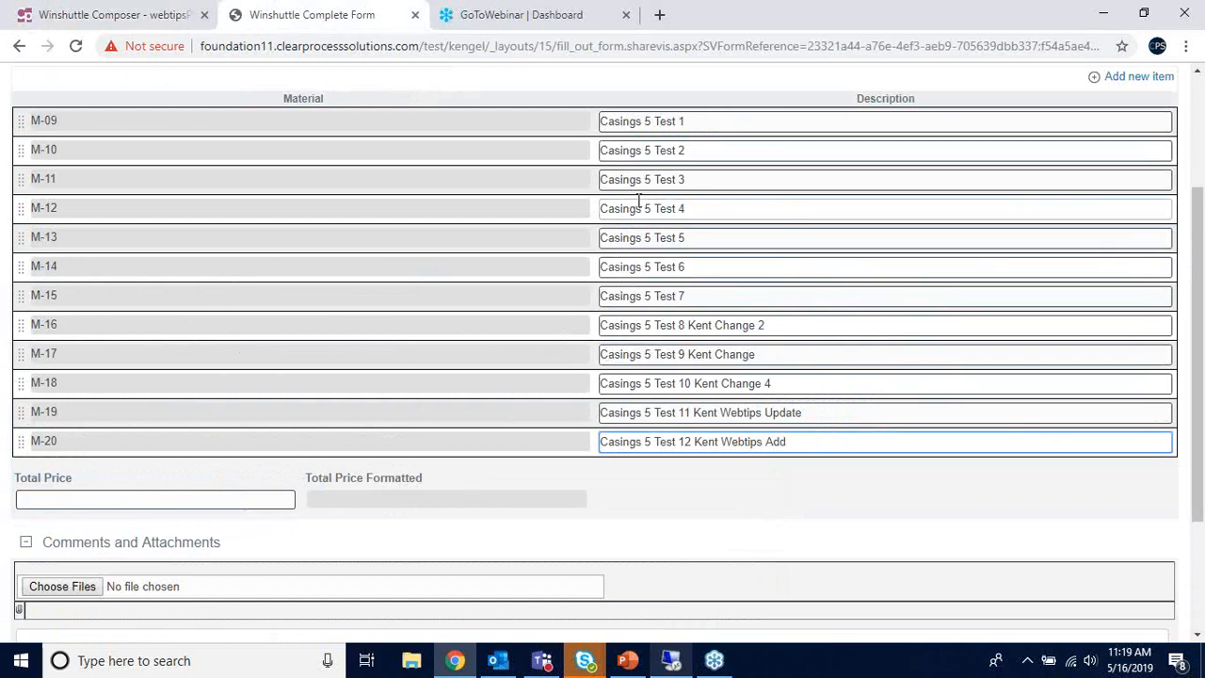
pyautogui.scroll(1, 133, 215)
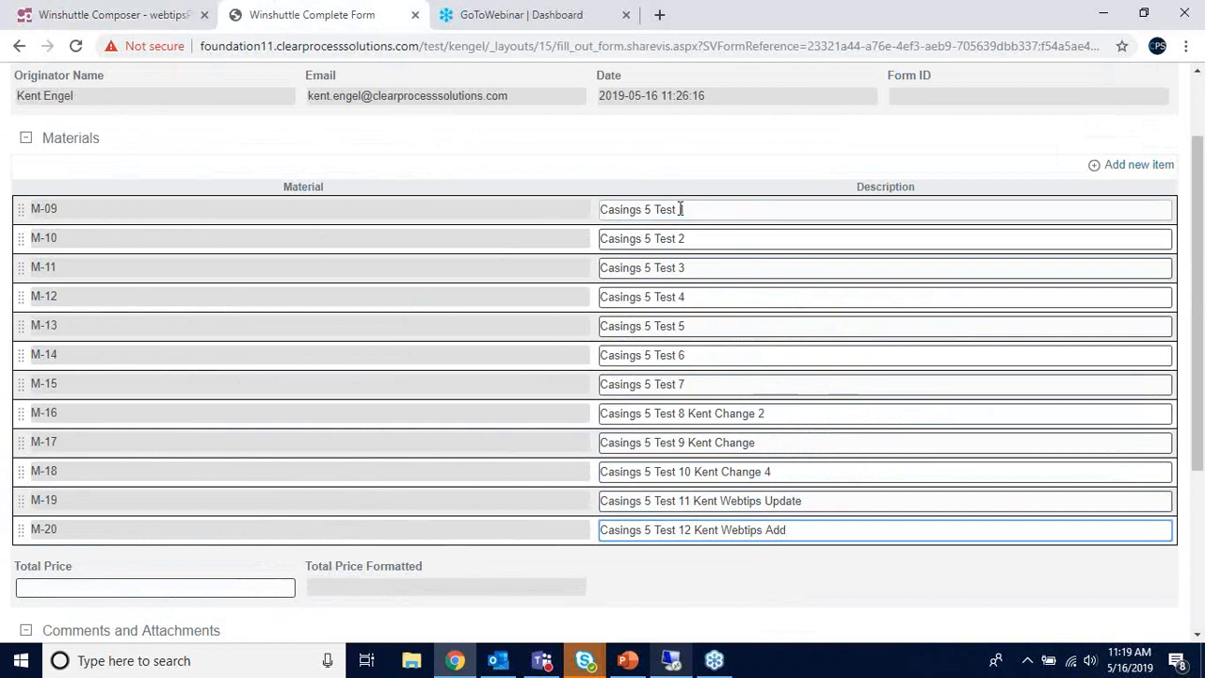
pyautogui.scroll(-1, 527, 216)
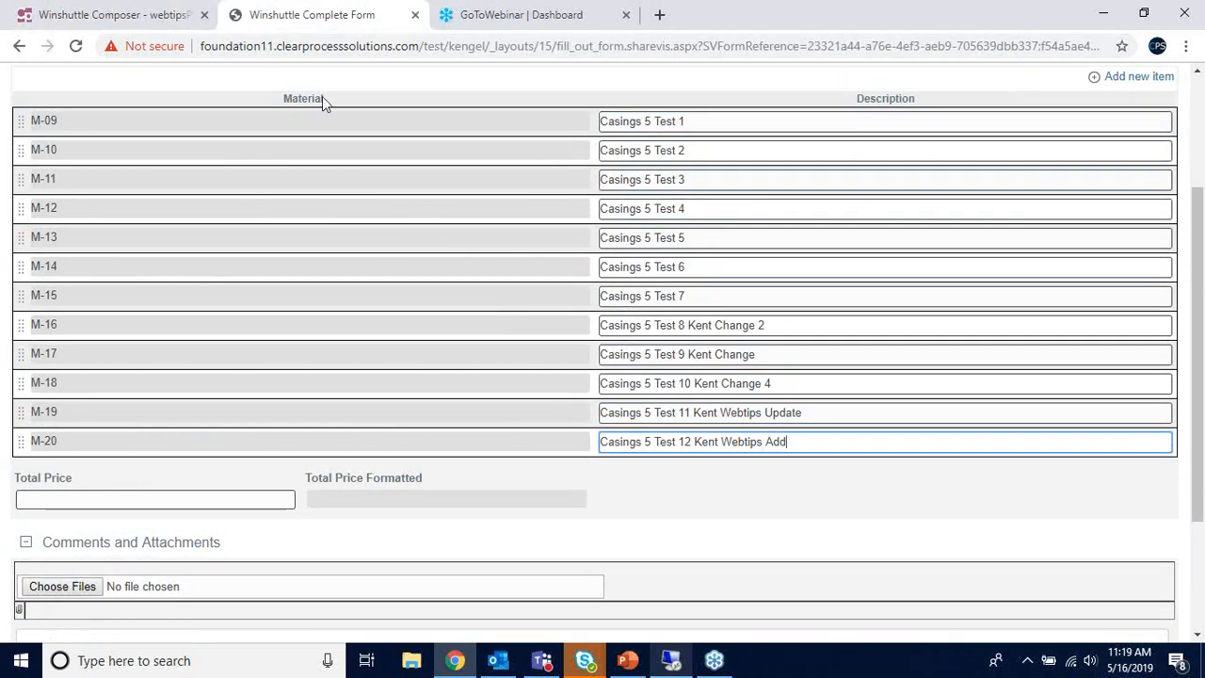
# - Enter $764.65 as the form's Total Price
pyautogui.moveTo(665, 664)
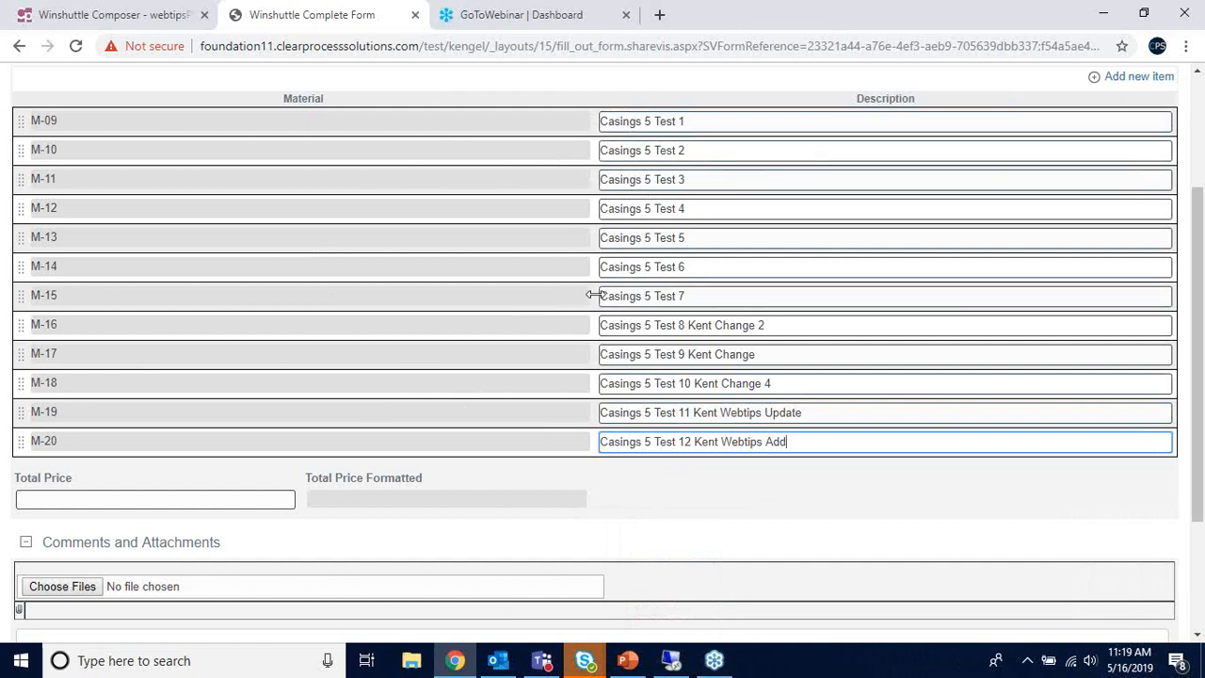
pyautogui.click(204, 493)
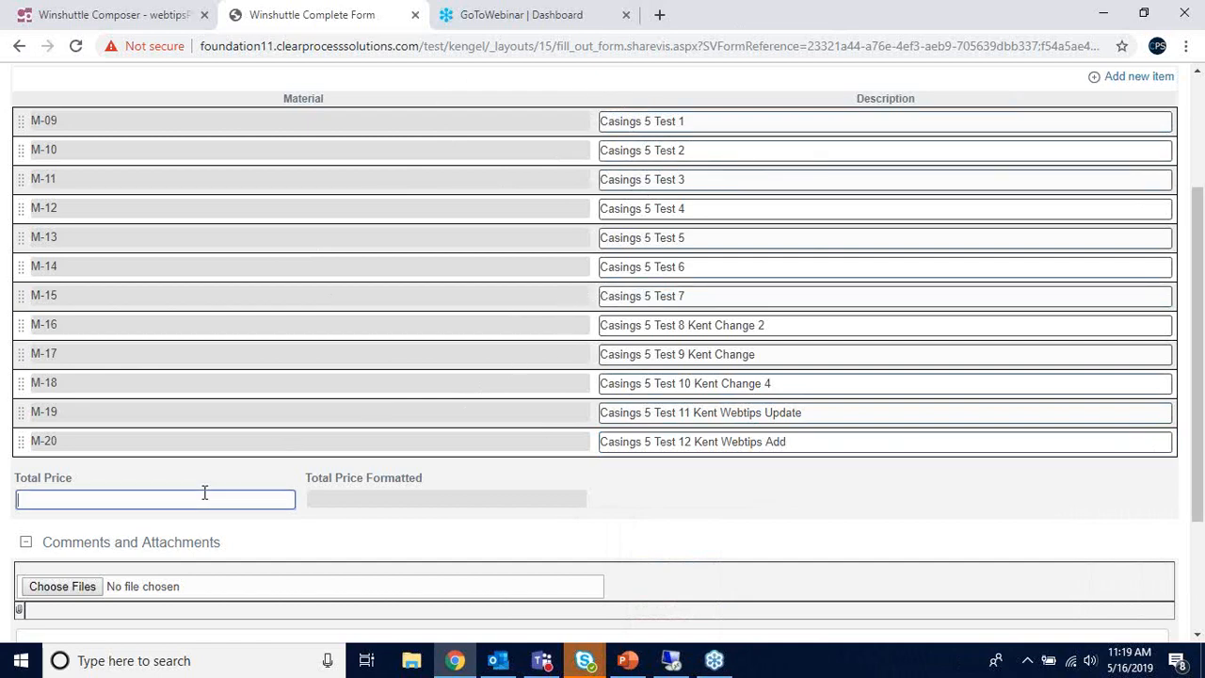
pyautogui.scroll(-1, 381, 433)
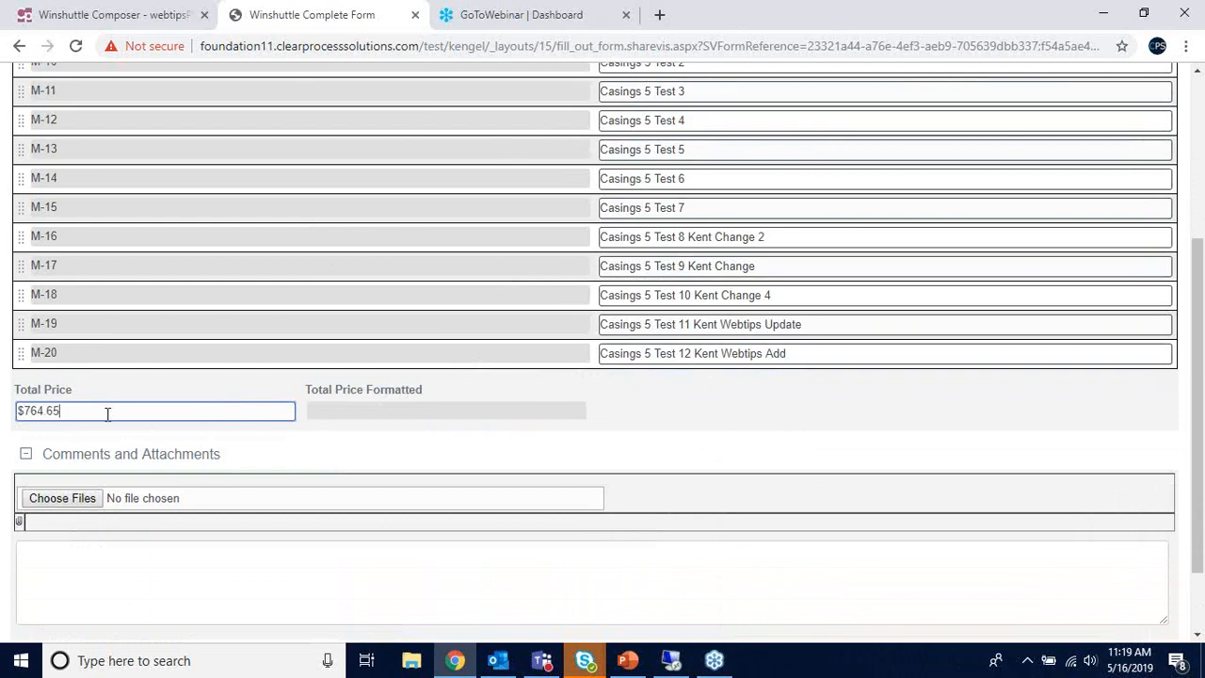
pyautogui.click(356, 413)
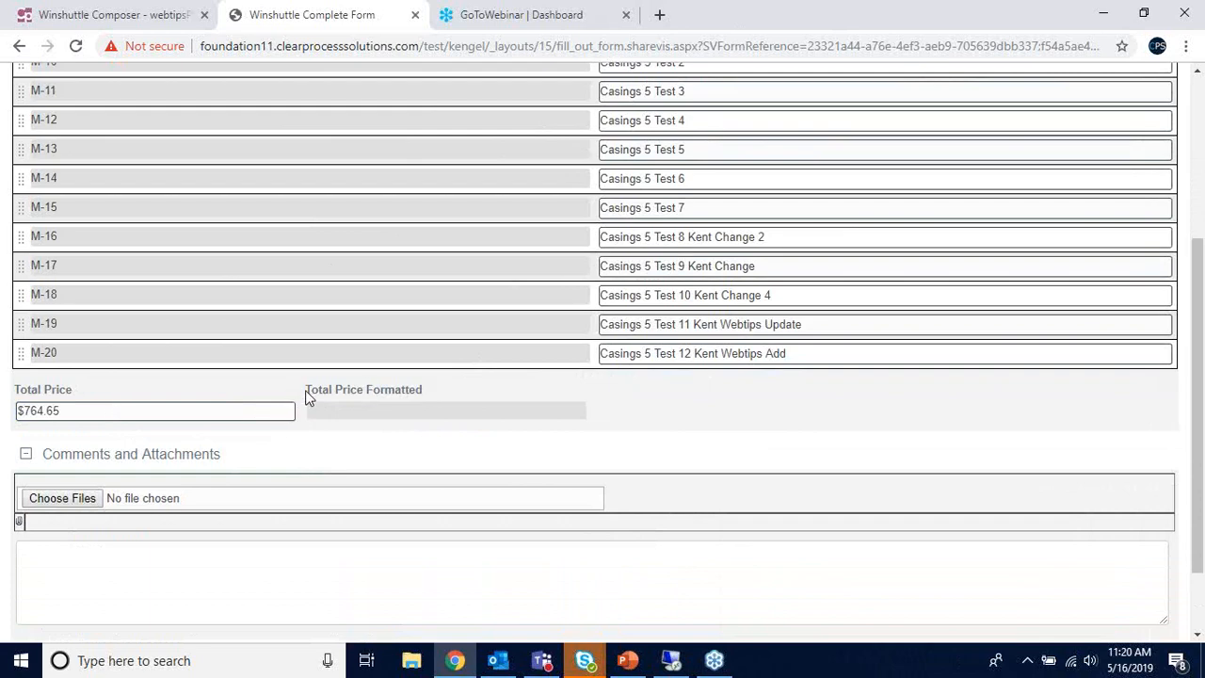
pyautogui.moveTo(309, 391); pyautogui.dragTo(436, 398)
pyautogui.click(446, 392)
pyautogui.scroll(1, 360, 412)
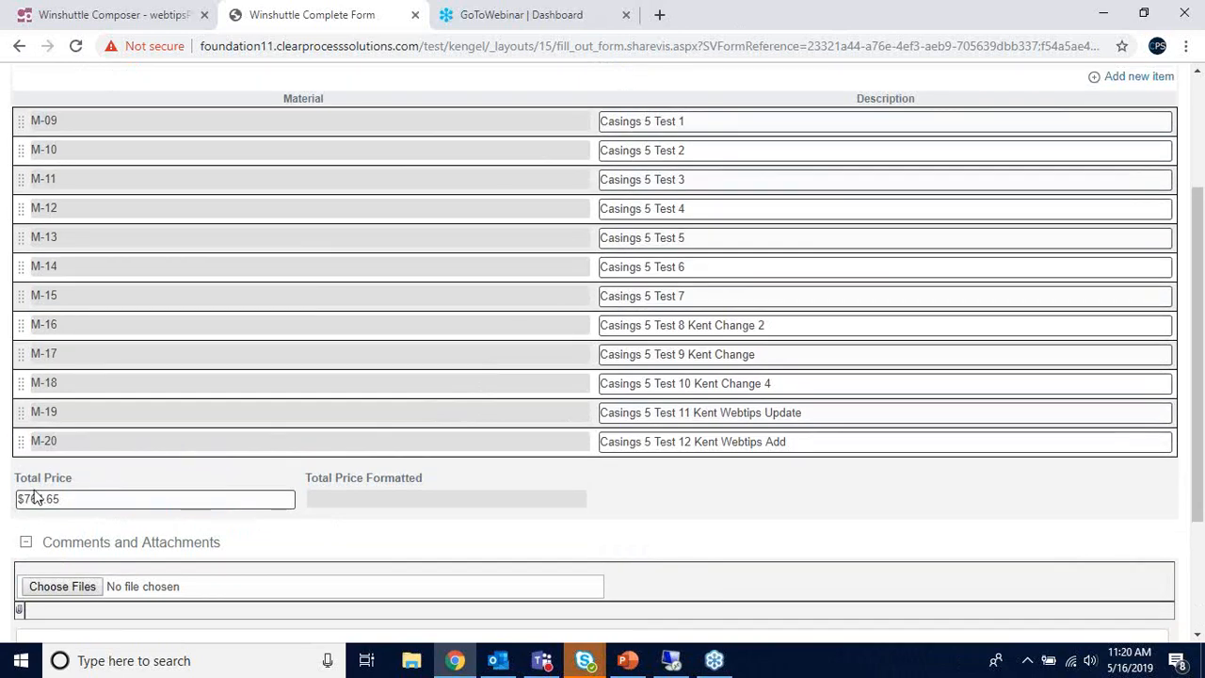
# - Recheck the $764.65 Total Price amount, then switch to the remote server session
pyautogui.click(19, 499)
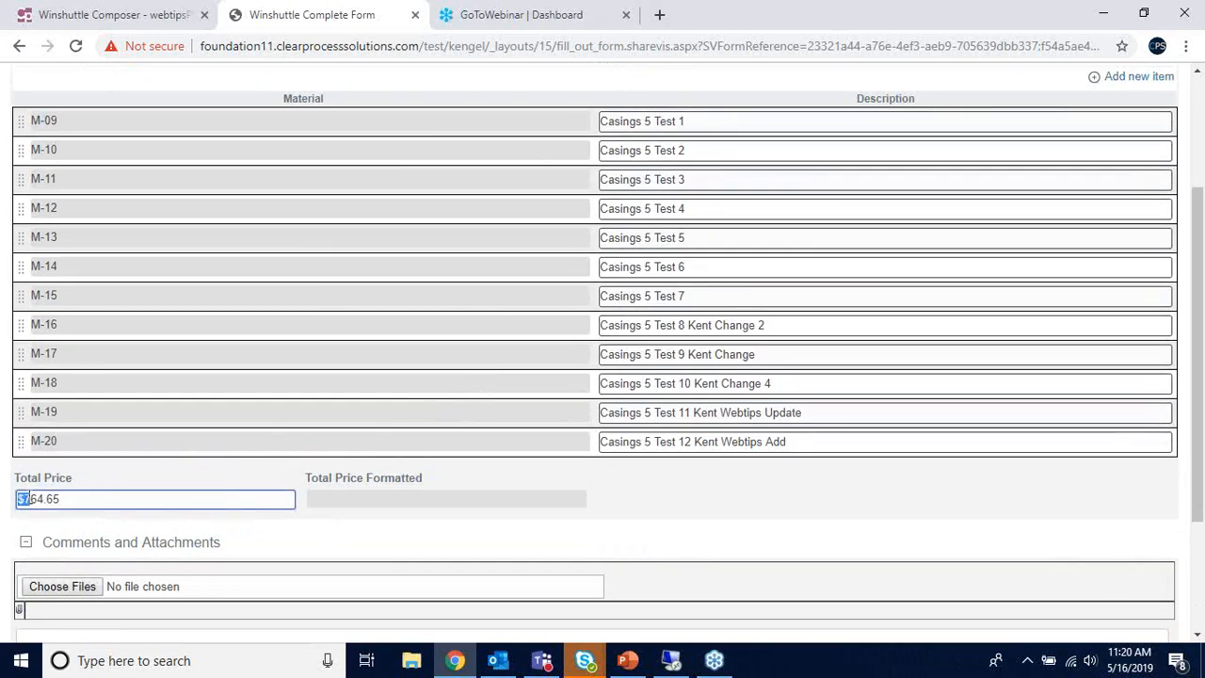
pyautogui.moveTo(25, 501); pyautogui.dragTo(70, 500)
pyautogui.click(70, 501)
pyautogui.scroll(2, 462, 484)
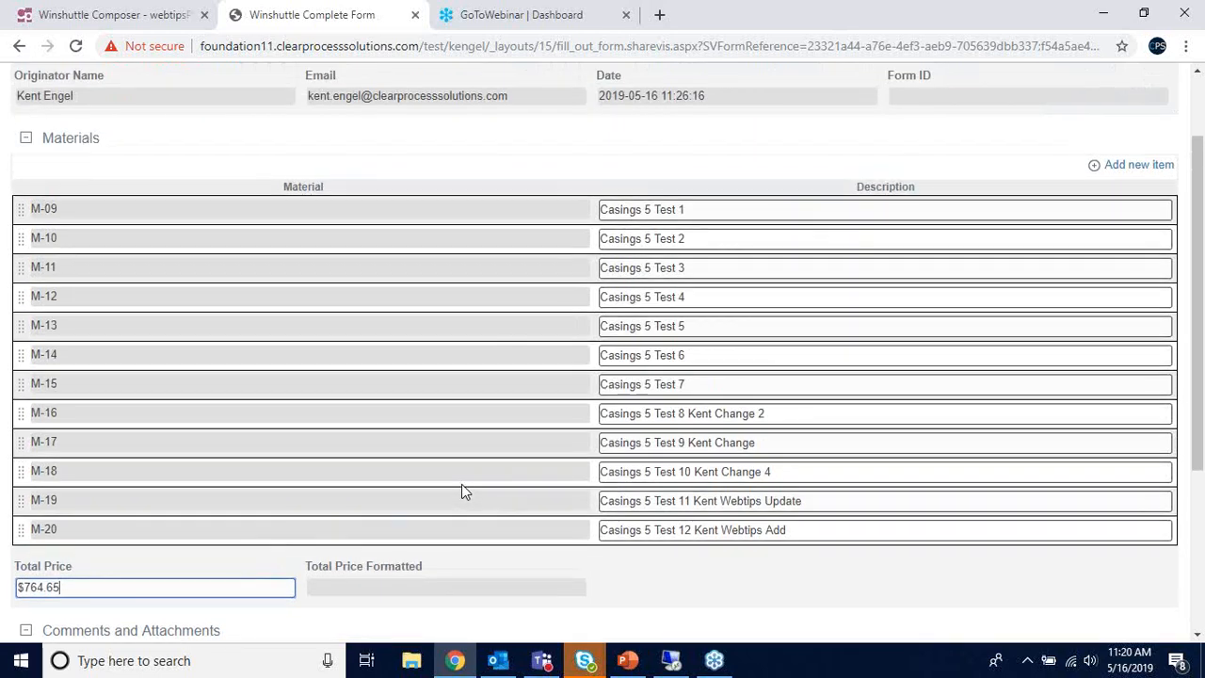
pyautogui.scroll(-3, 461, 484)
pyautogui.scroll(-2, 461, 491)
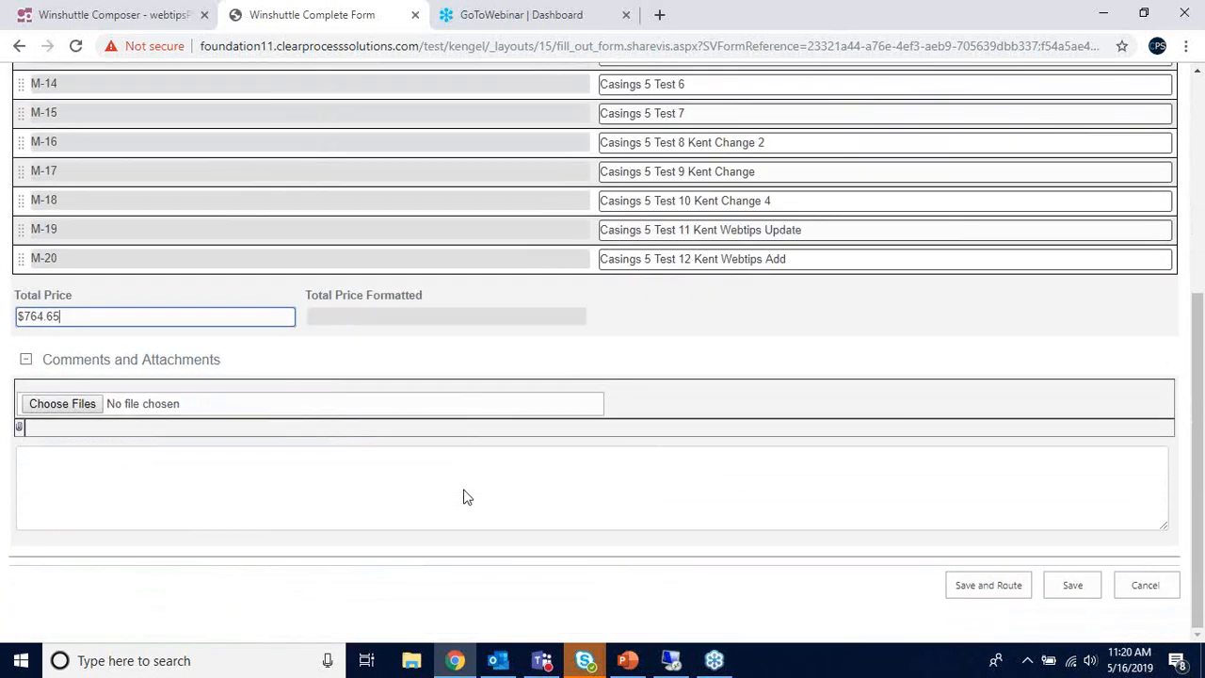
pyautogui.click(668, 661)
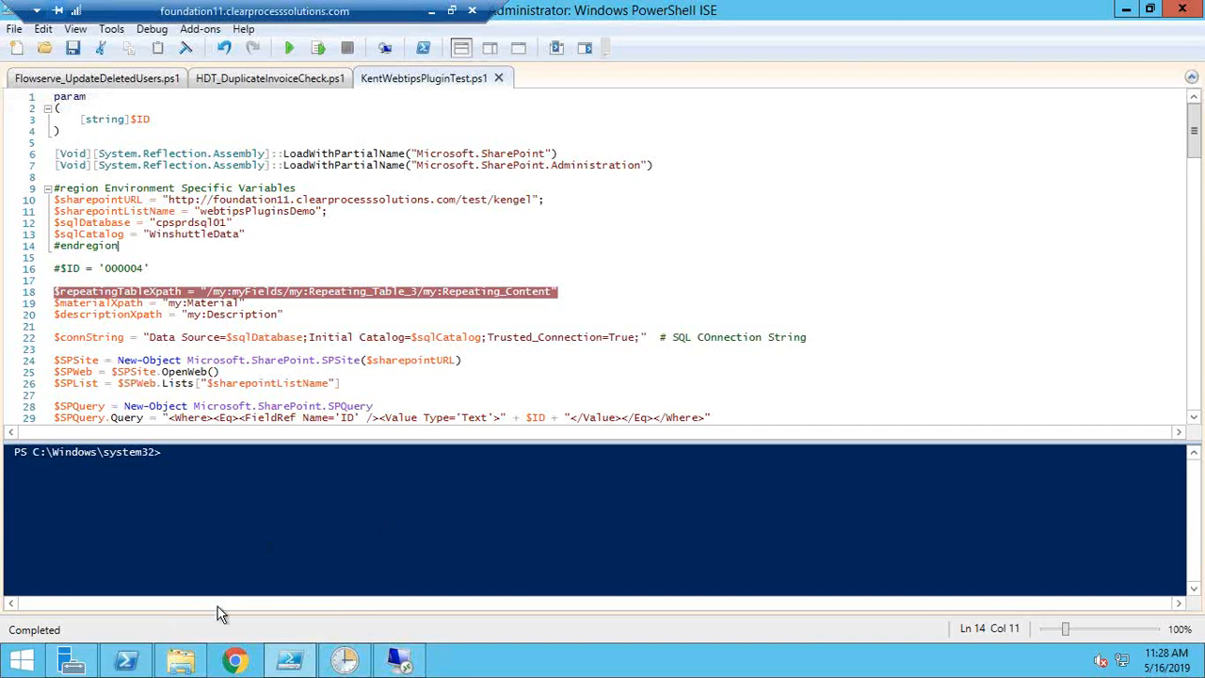
# - Show the empty C:\WebtipsPluginTest folder on the server, then minimize the remote desktop
pyautogui.click(181, 661)
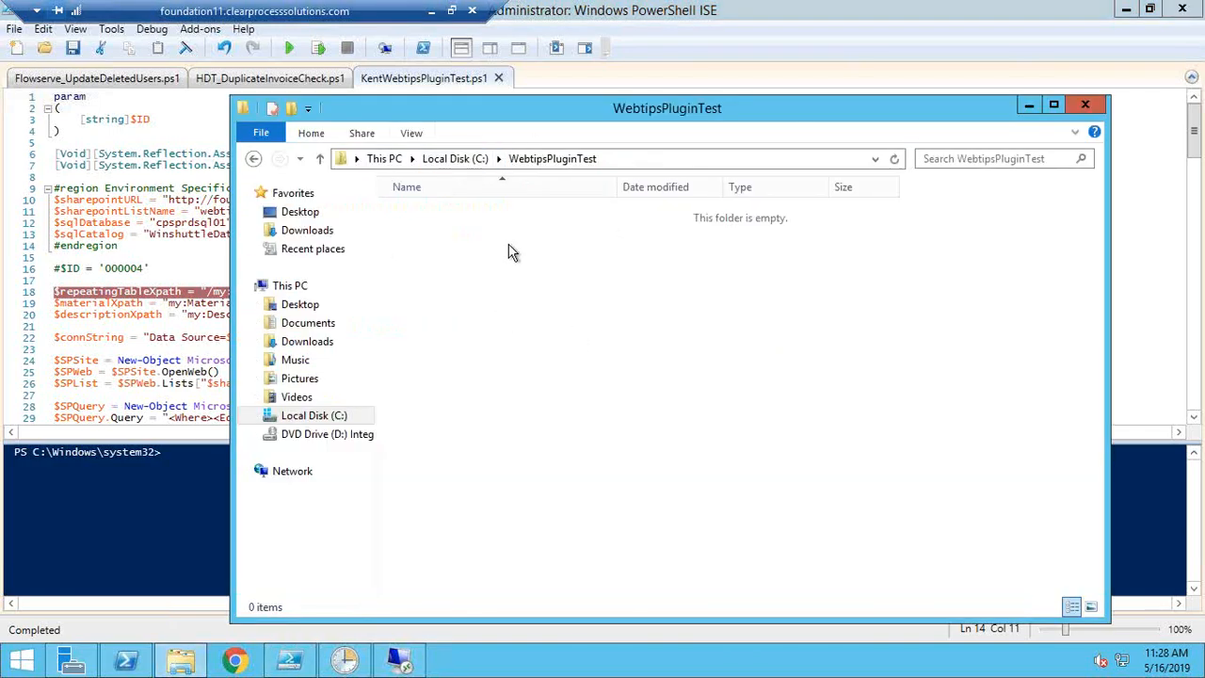
pyautogui.click(431, 12)
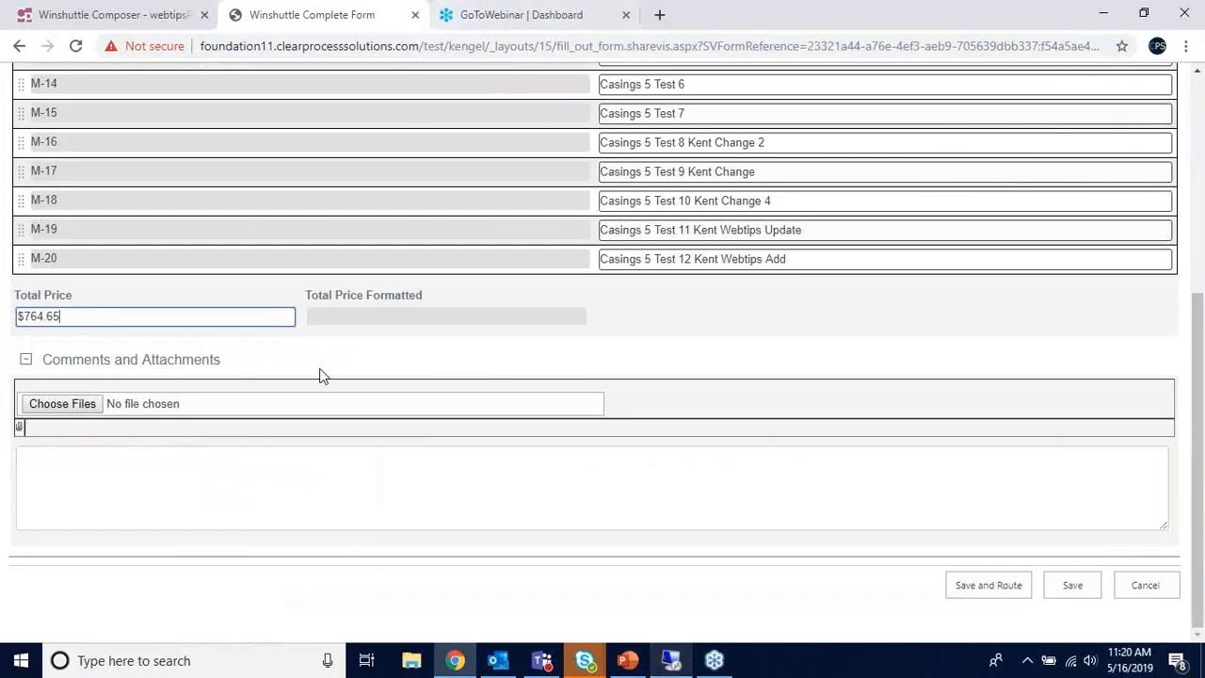
# - Submit the materials form with Save and Route
pyautogui.click(975, 591)
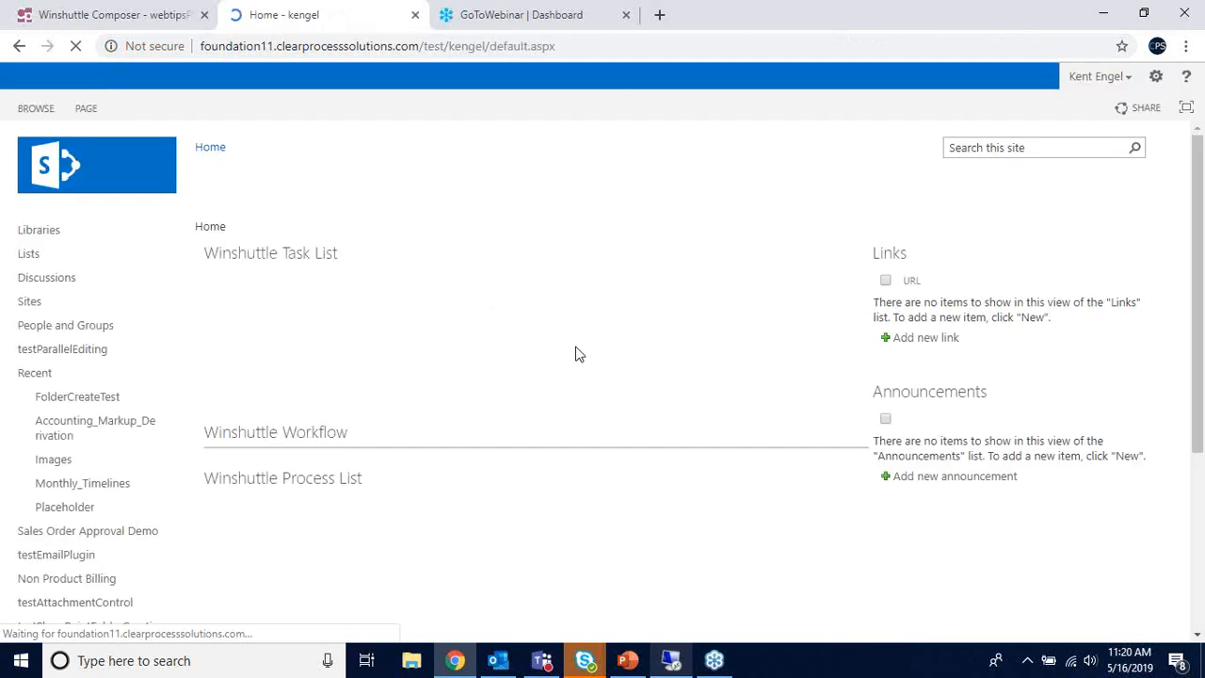
# - Switch to the Composer solution and bring up the workflow diagram scrolled to the Start node
pyautogui.click(149, 21)
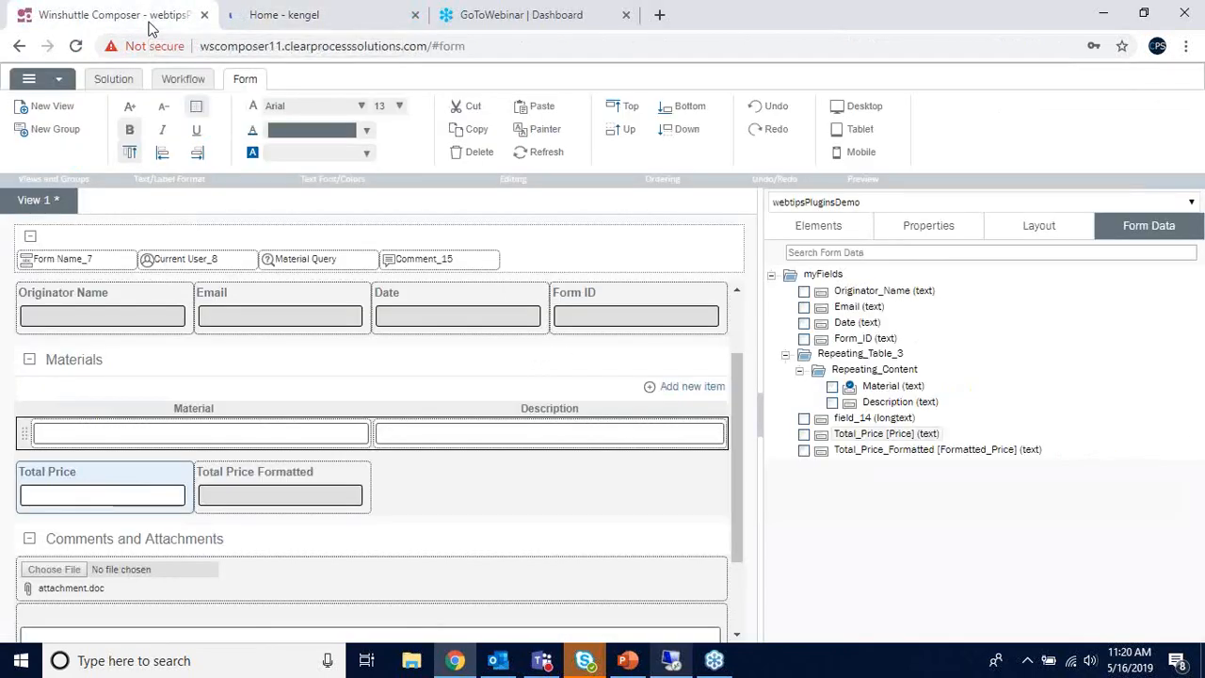
pyautogui.click(171, 79)
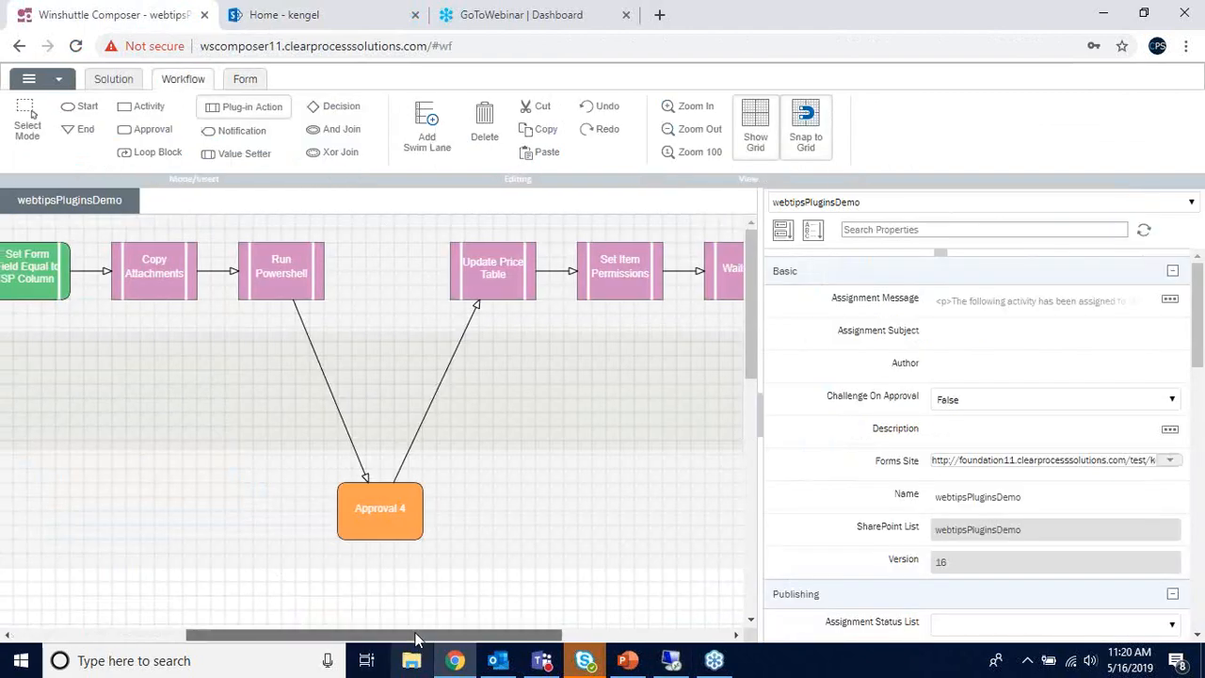
pyautogui.moveTo(417, 637); pyautogui.dragTo(295, 565)
pyautogui.moveTo(193, 631); pyautogui.dragTo(173, 371)
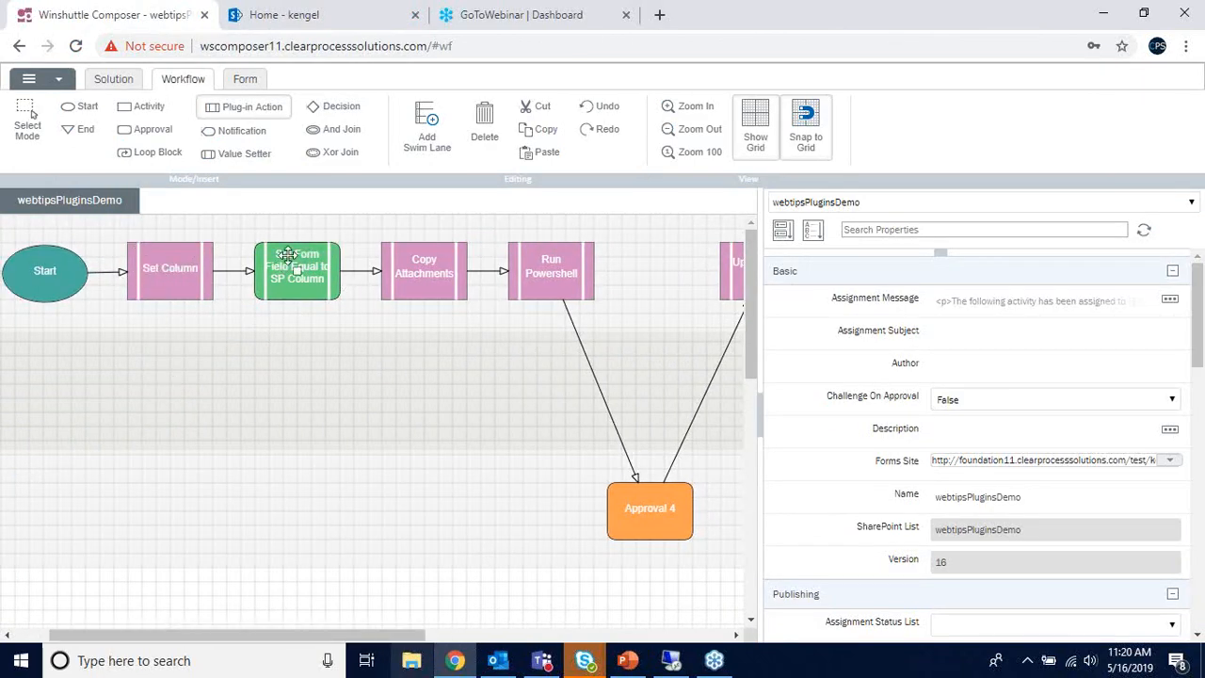
# - Review the properties of the Copy Attachments, Run Powershell and Set Column steps
pyautogui.click(420, 254)
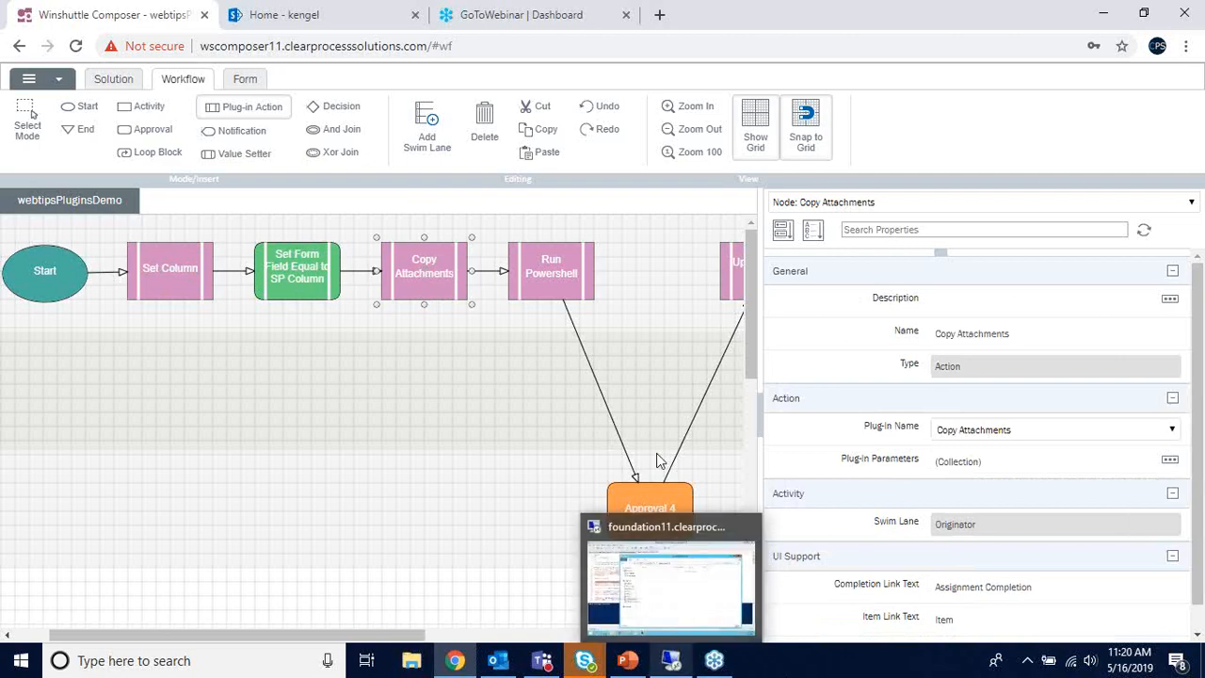
pyautogui.click(553, 275)
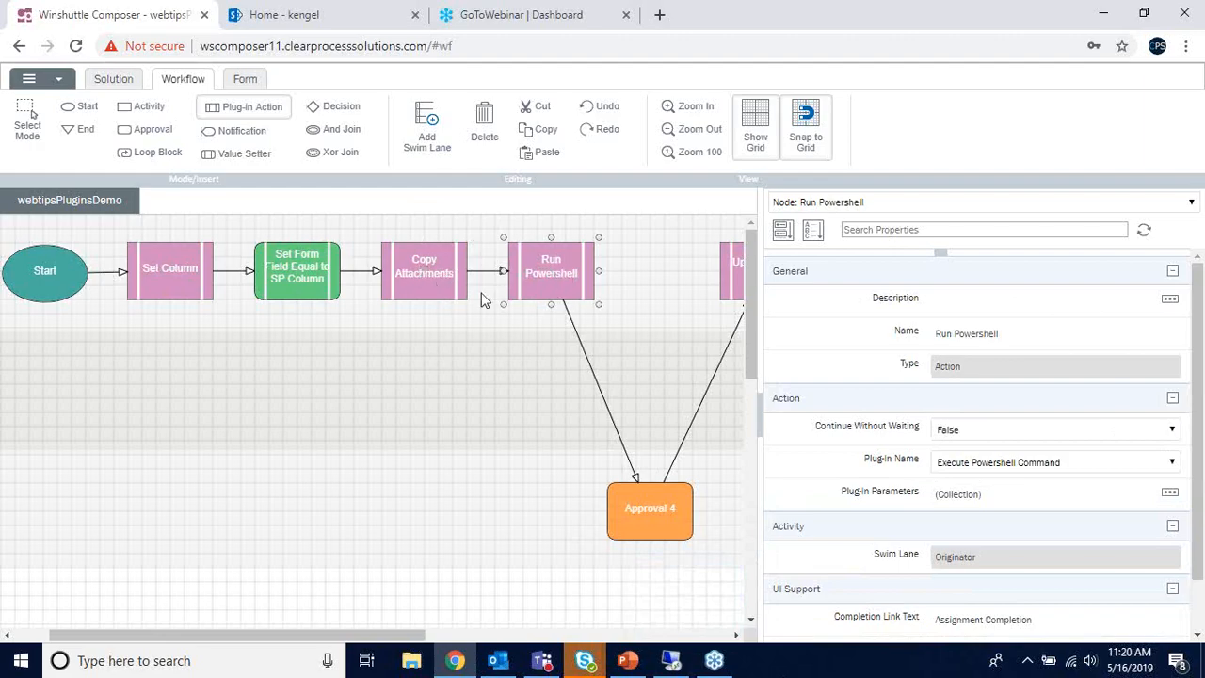
pyautogui.click(453, 292)
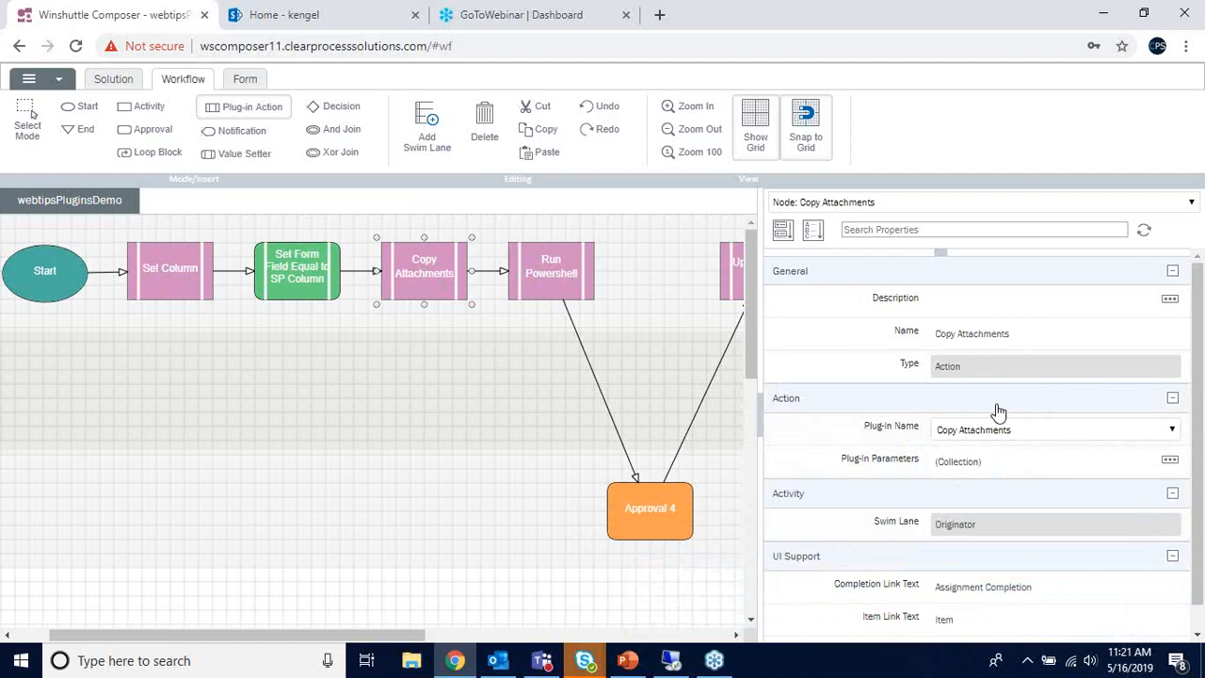
pyautogui.click(197, 297)
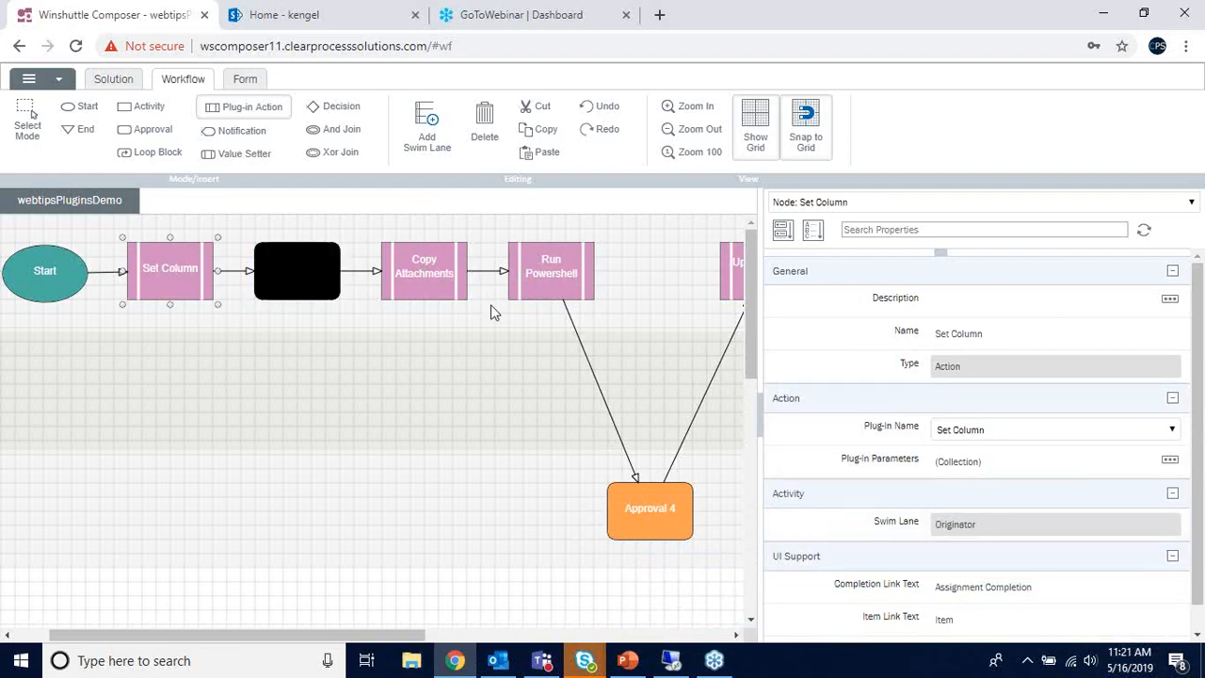
pyautogui.click(458, 294)
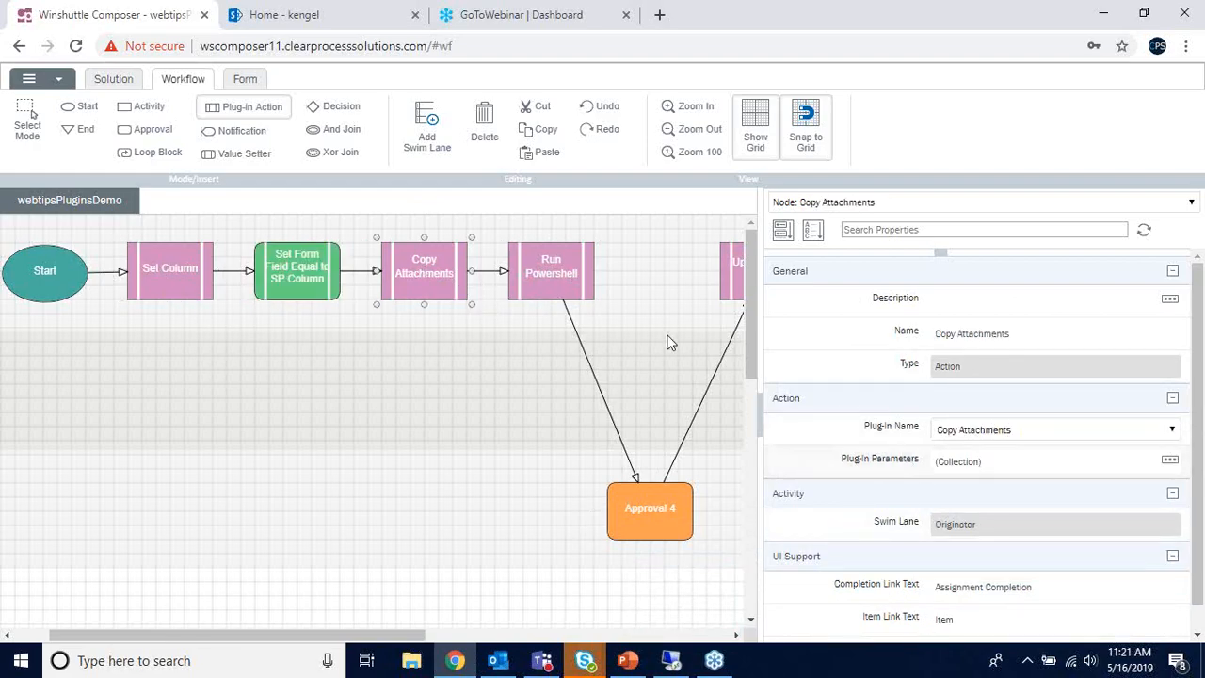
pyautogui.click(581, 295)
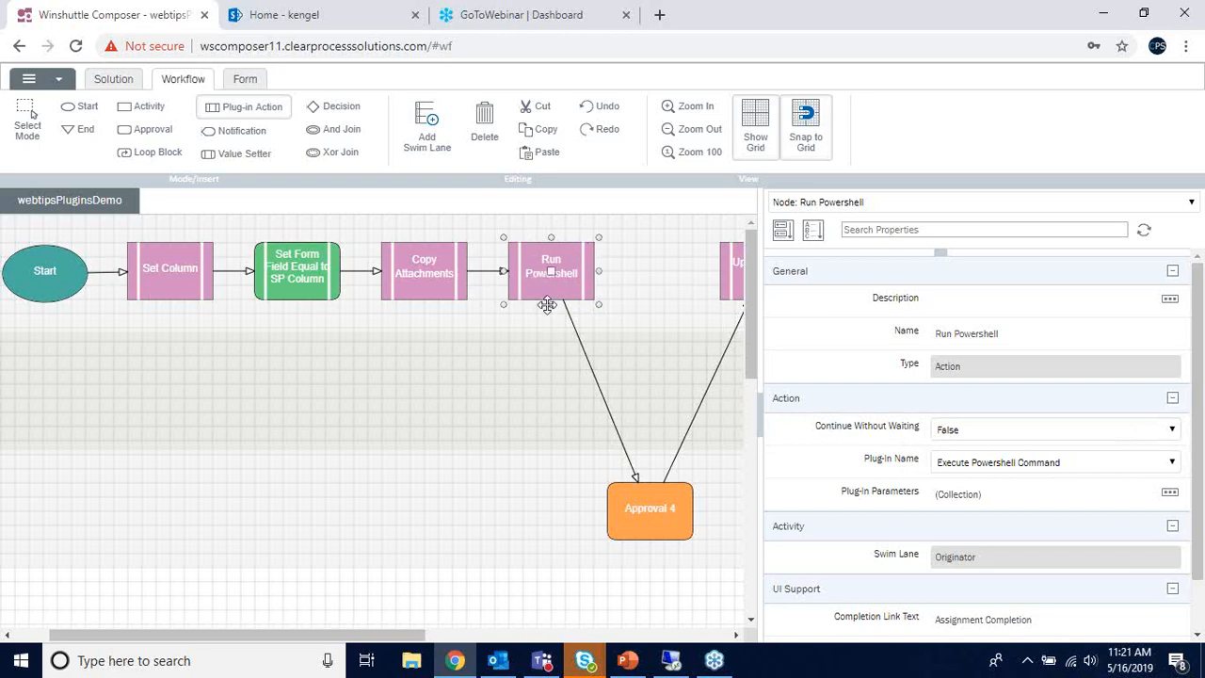
# - Inspect the Approval 4 step: a 1 Day approval with PDF form attachments
pyautogui.click(639, 506)
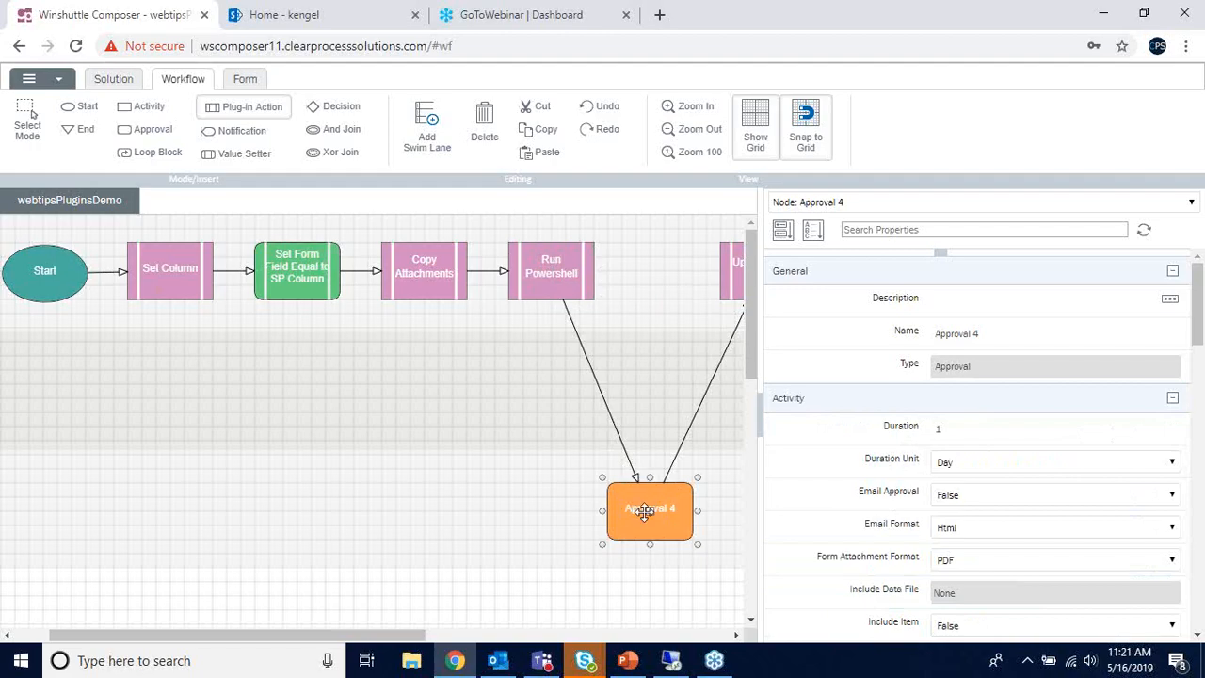
# - On the SharePoint home page, find process item 000017 waiting at the Run Powershell task
pyautogui.click(303, 15)
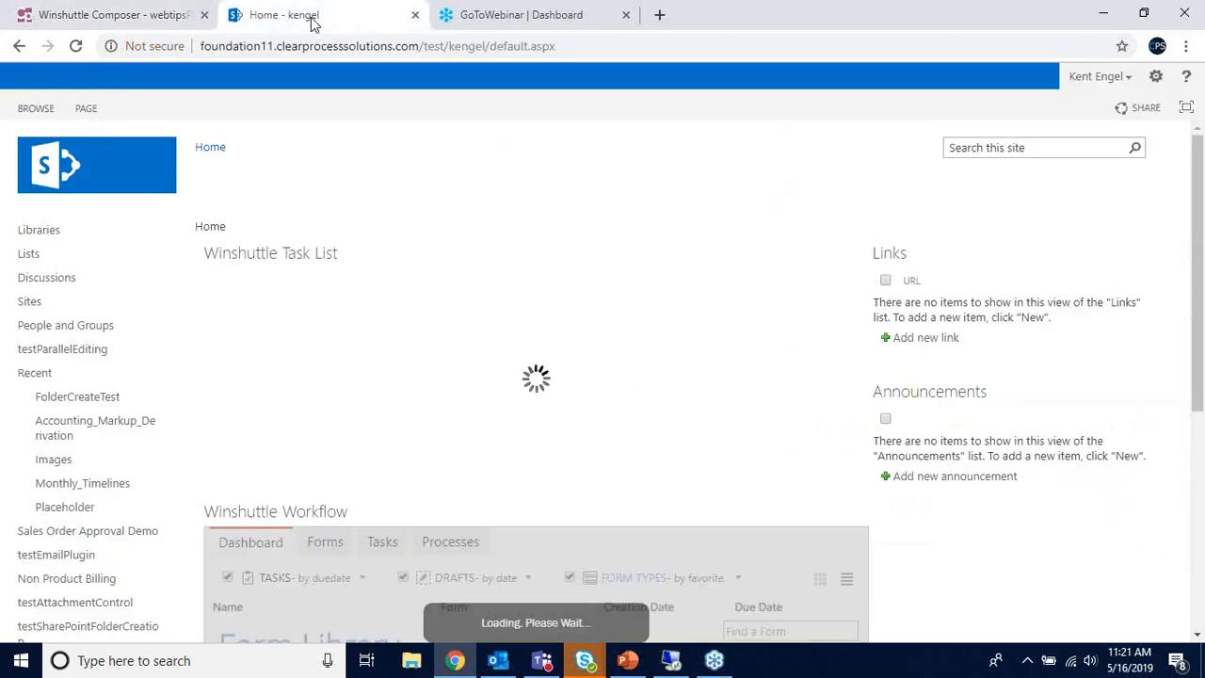
pyautogui.scroll(-5, 555, 402)
pyautogui.scroll(-5, 556, 402)
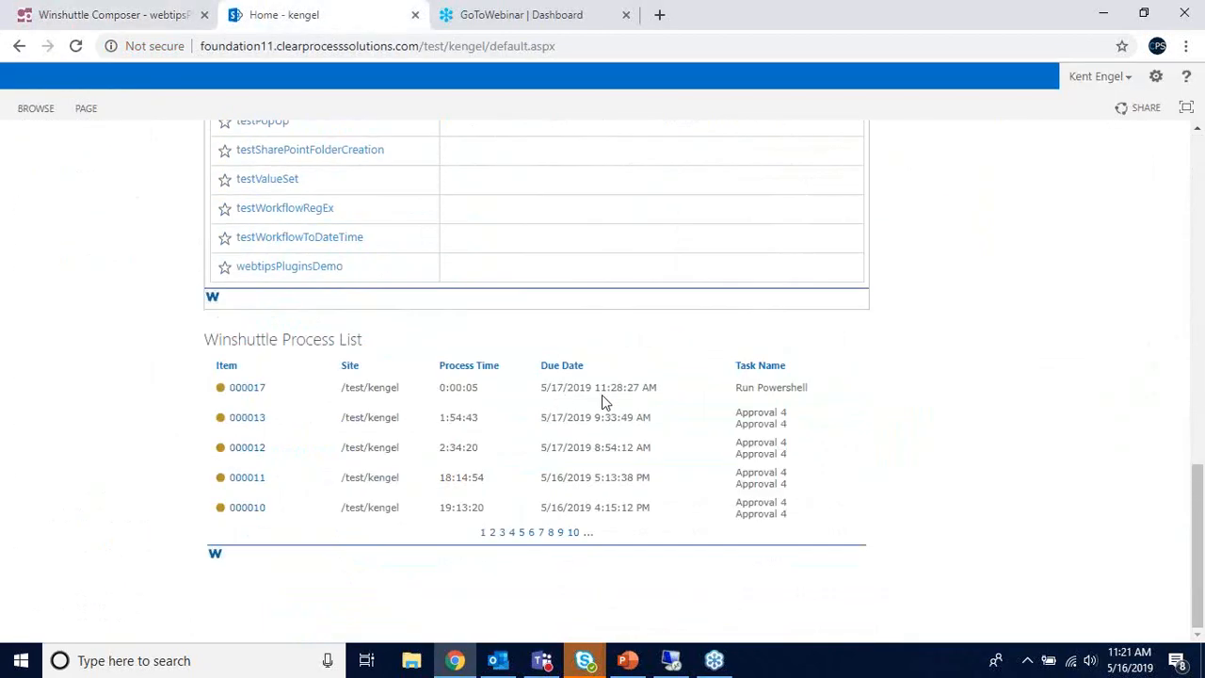
pyautogui.moveTo(737, 387); pyautogui.dragTo(807, 388)
# - Check the remote server session, then open a new webtipsPluginsDemo form from the Form Library
pyautogui.click(640, 602)
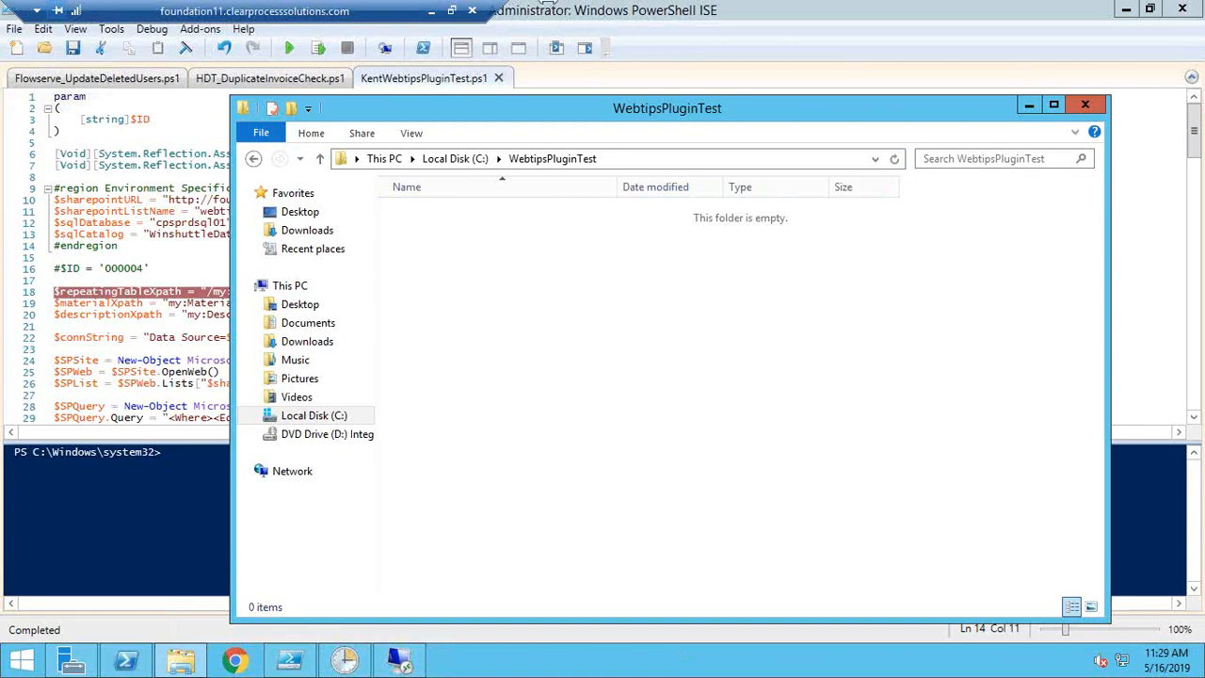
pyautogui.click(431, 11)
pyautogui.scroll(3, 255, 325)
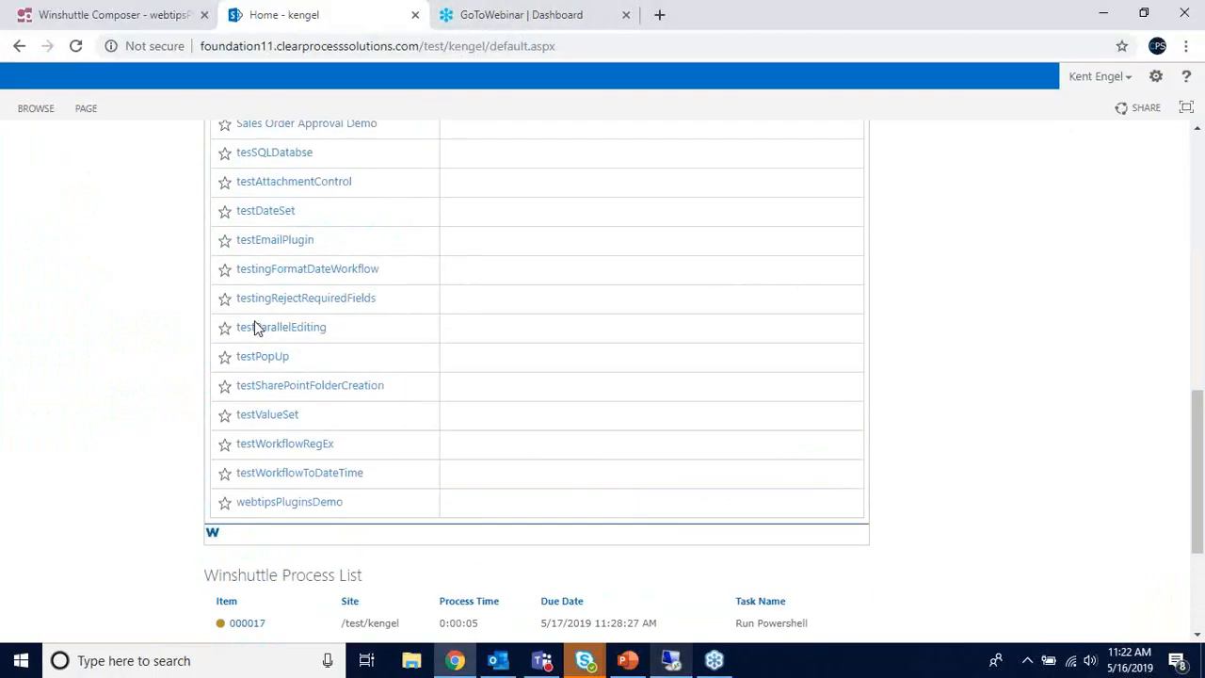
pyautogui.scroll(5, 195, 356)
pyautogui.scroll(-4, 200, 358)
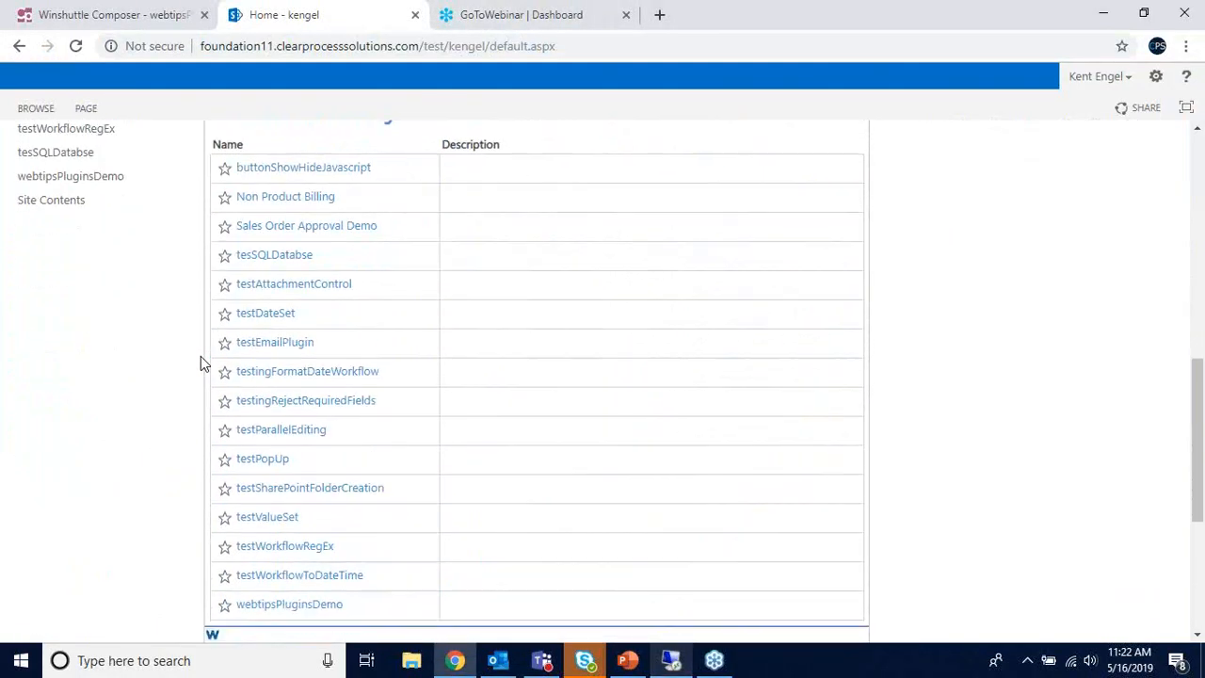
pyautogui.scroll(-1, 201, 362)
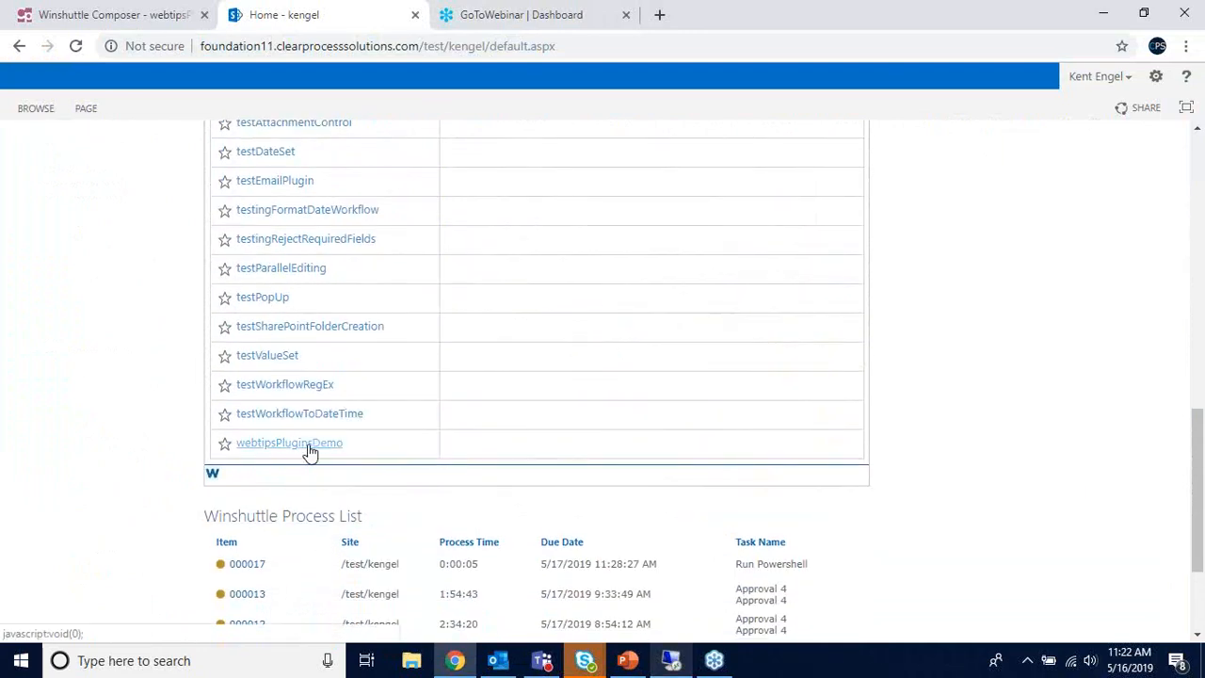
pyautogui.click(311, 452)
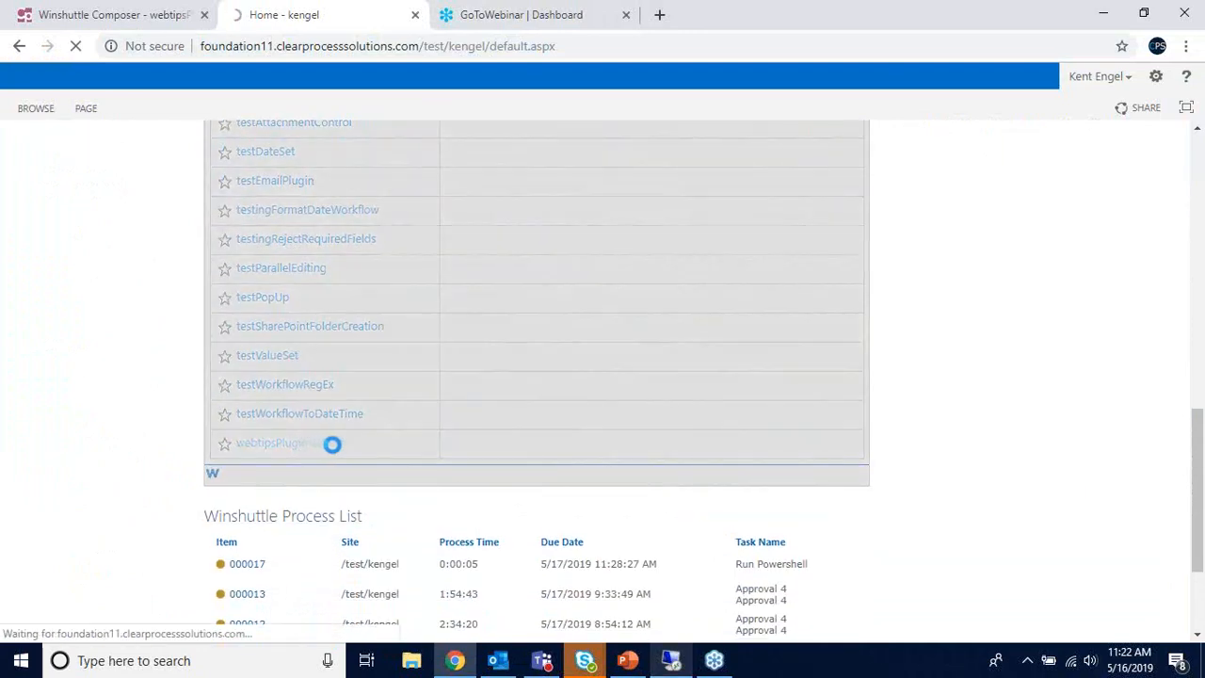
# - Enter $678.90 as the form's Total Price
pyautogui.scroll(-3, 393, 420)
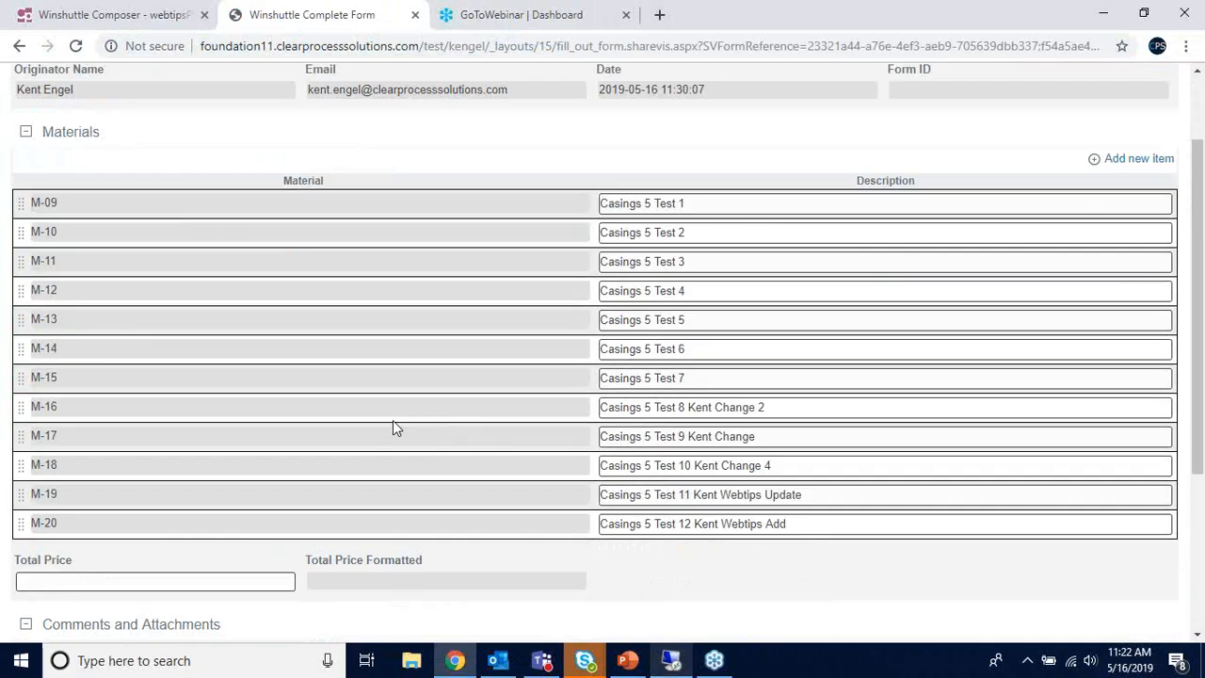
pyautogui.scroll(-1, 264, 451)
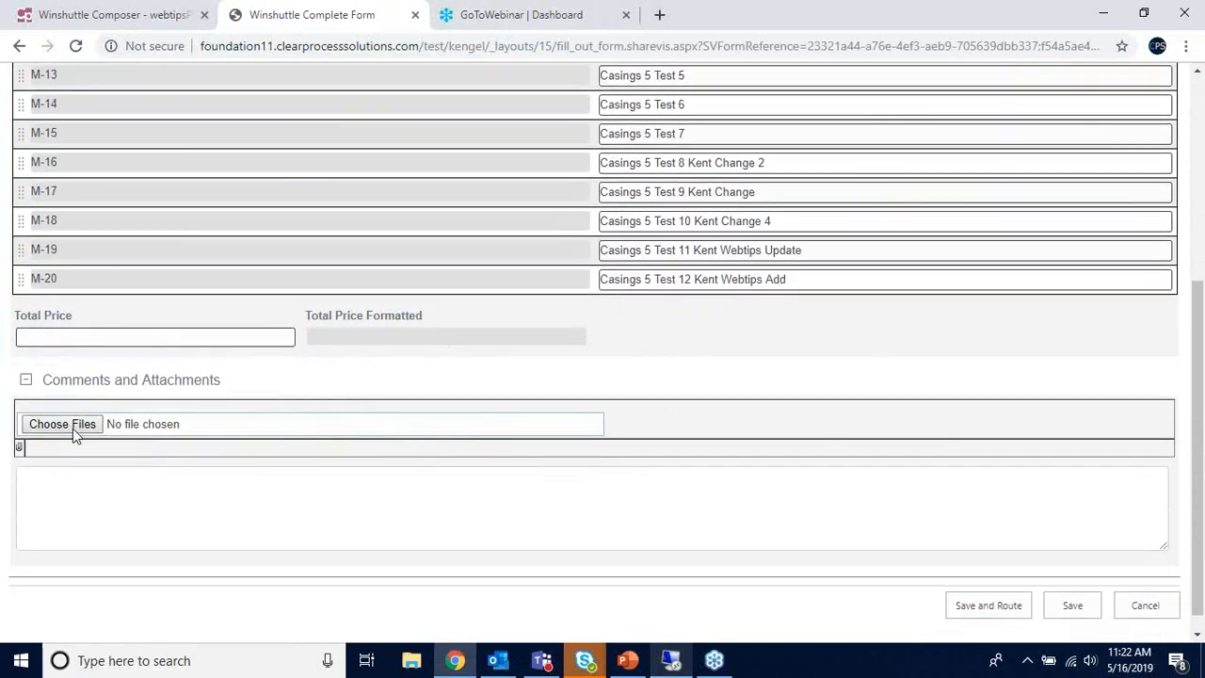
pyautogui.click(88, 338)
pyautogui.write('$')
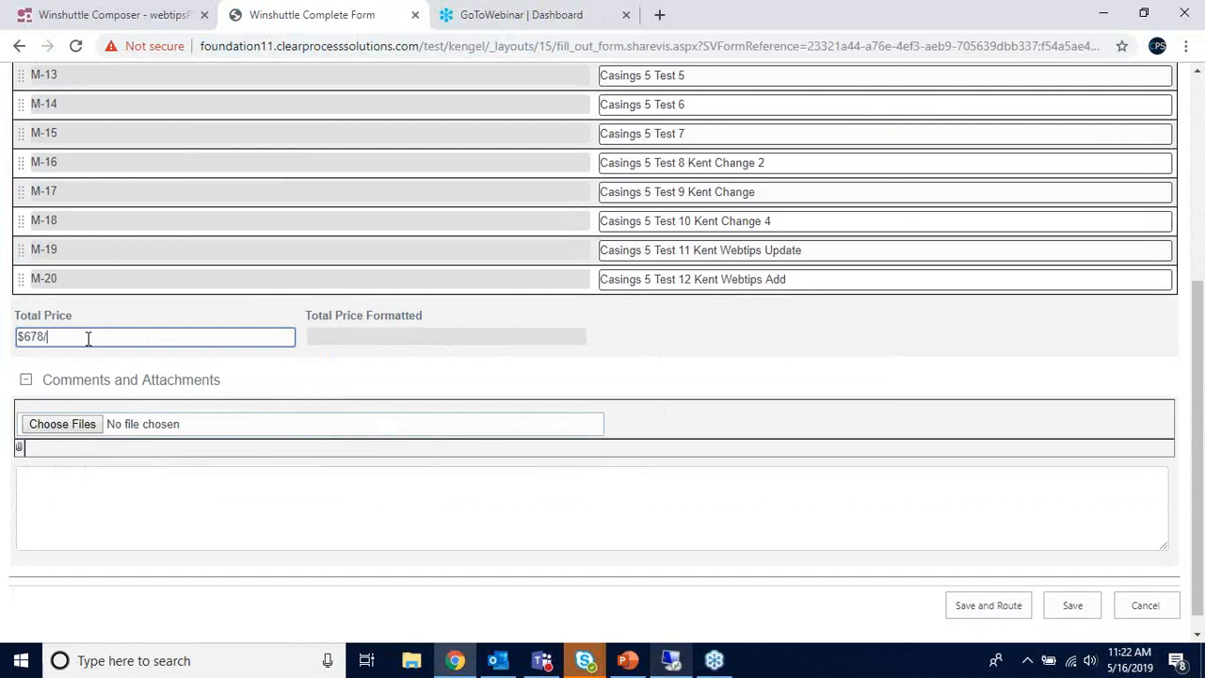
pyautogui.write('678.90')
# - Attach TestDocument.txt from the Documents folder under Comments and Attachments
pyautogui.scroll(1, 180, 538)
pyautogui.scroll(-1, 157, 521)
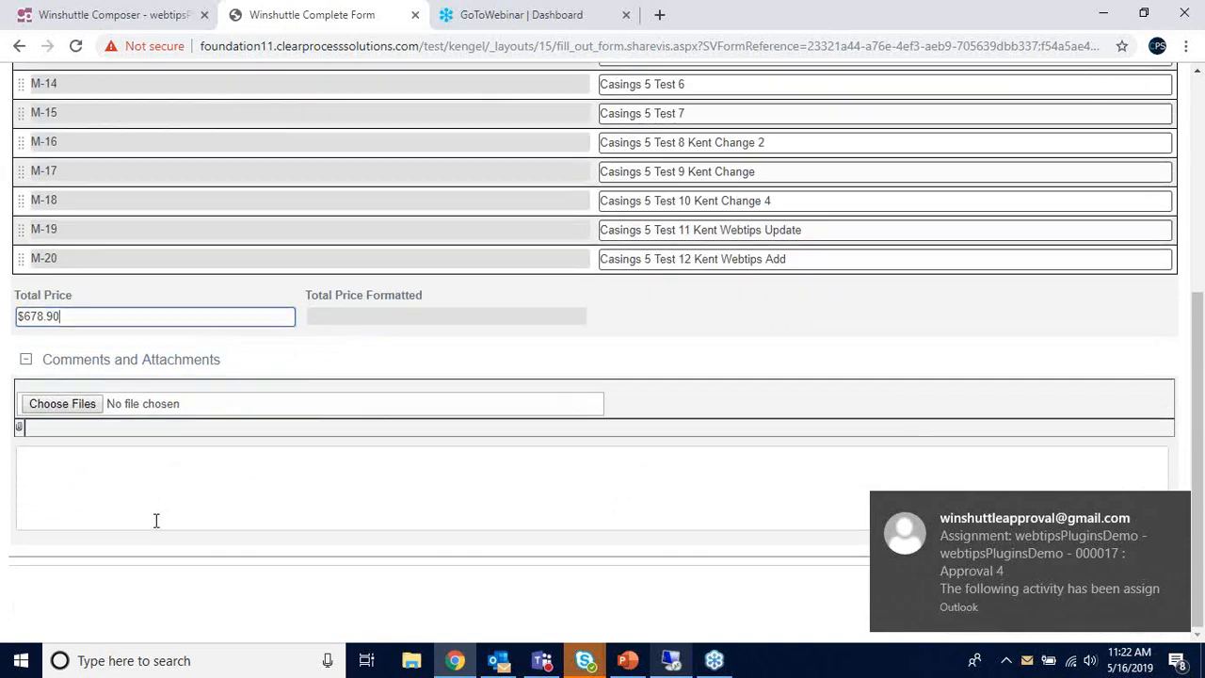
pyautogui.click(83, 407)
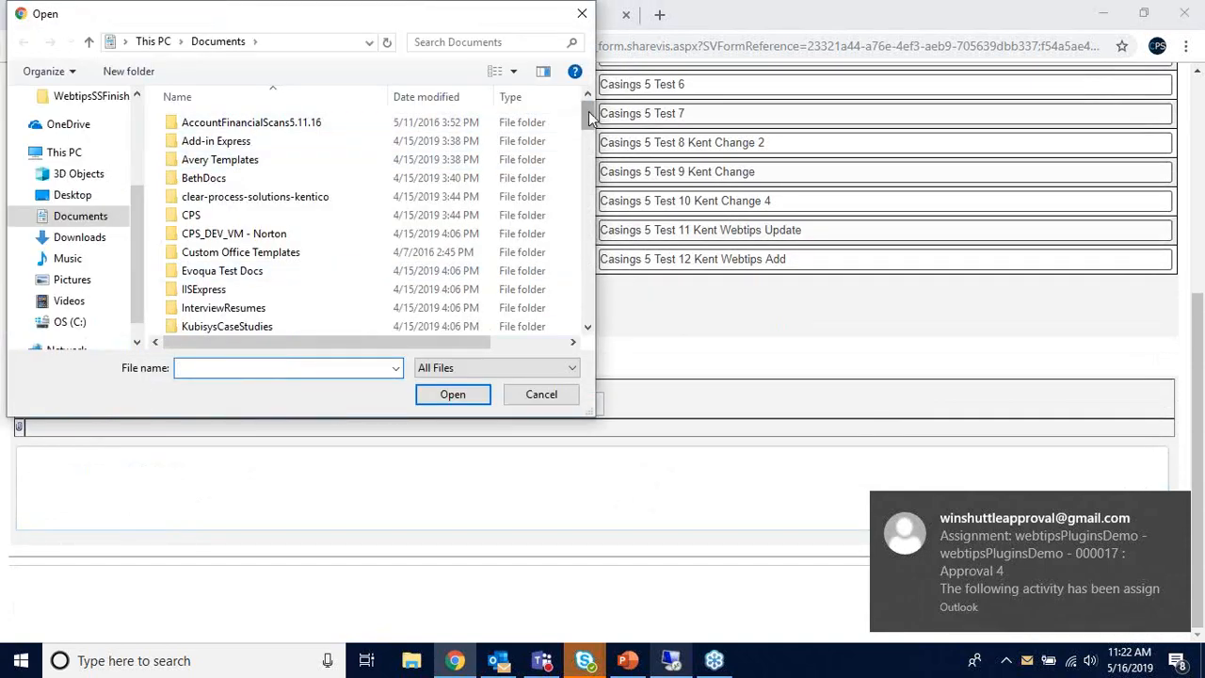
pyautogui.moveTo(589, 118); pyautogui.dragTo(592, 320)
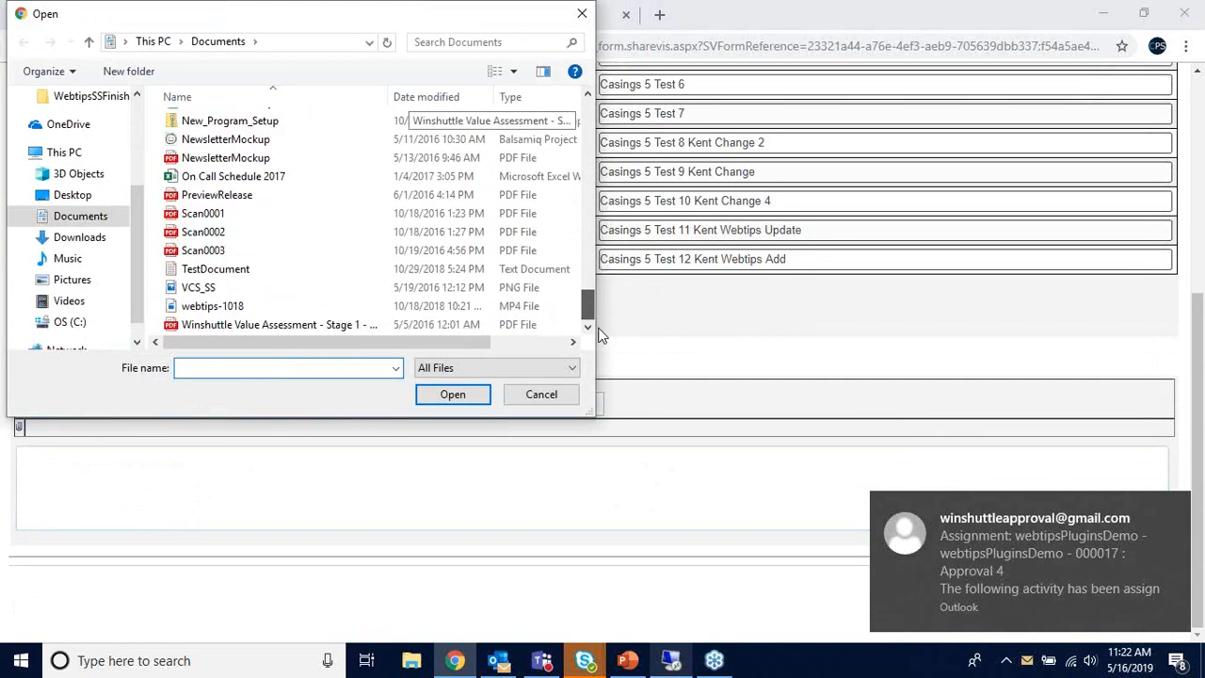
pyautogui.doubleClick(230, 270)
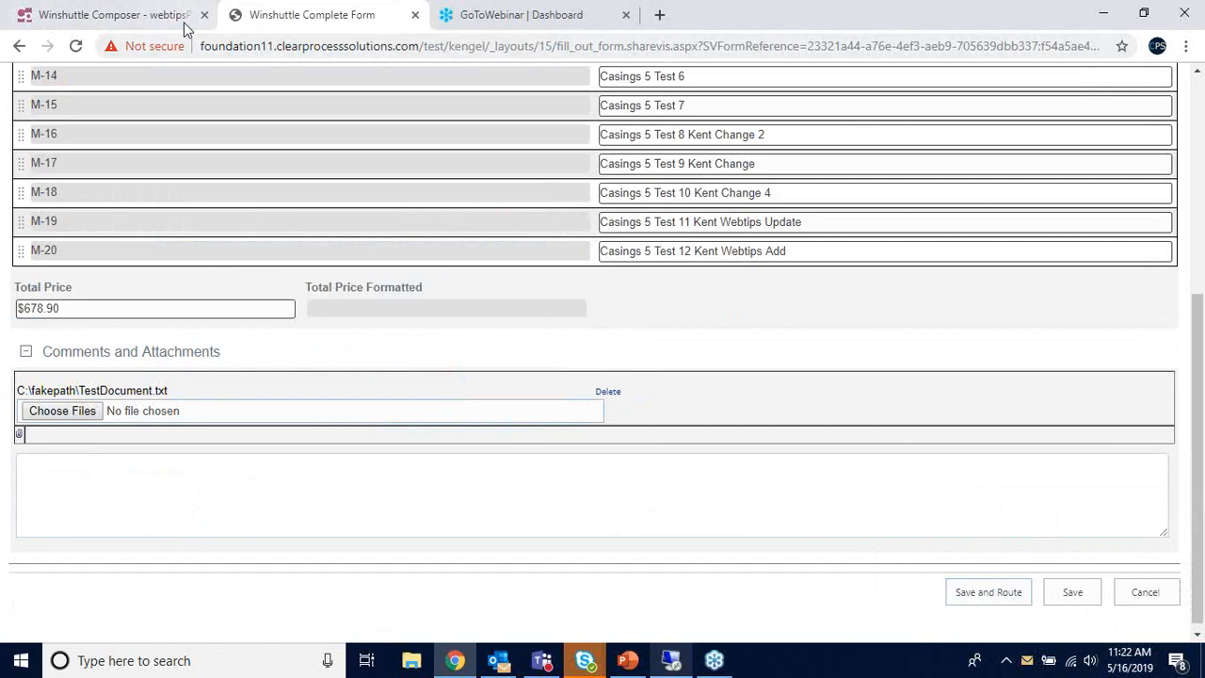
# - Open the kengel site home in a new tab by trimming the form URL after /test/kengel/
pyautogui.click(636, 46)
pyautogui.hotkey('ctrl', 'c')
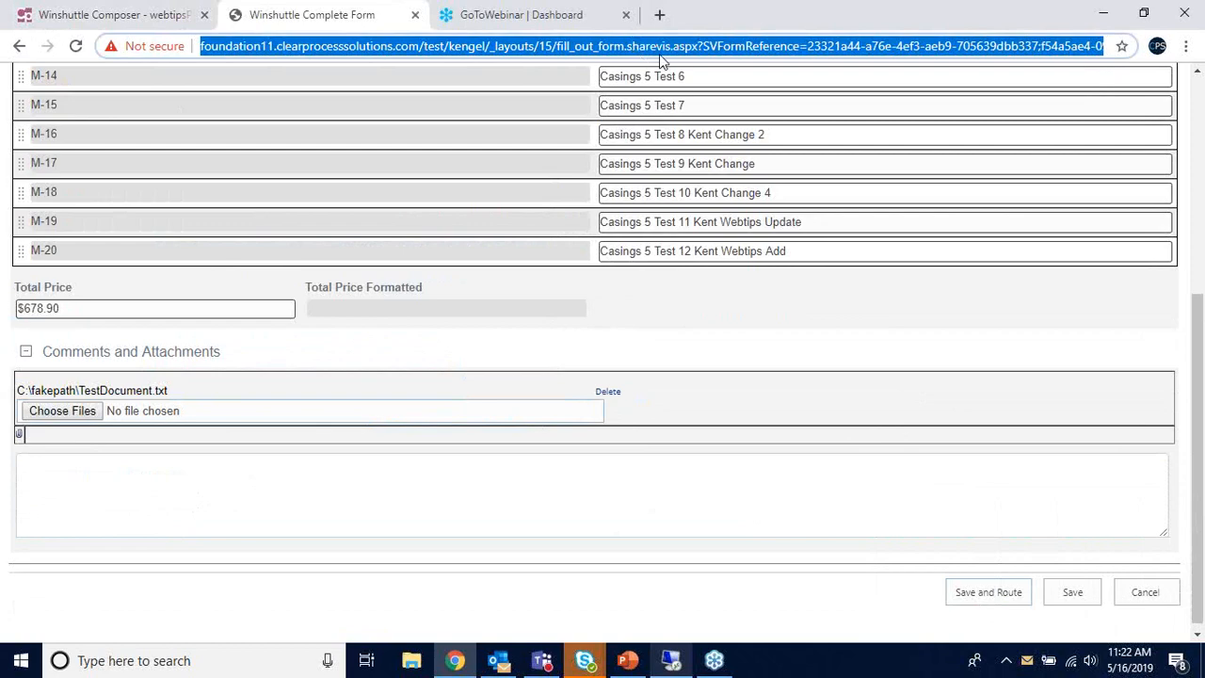
pyautogui.click(659, 14)
pyautogui.hotkey('ctrl', 'v')
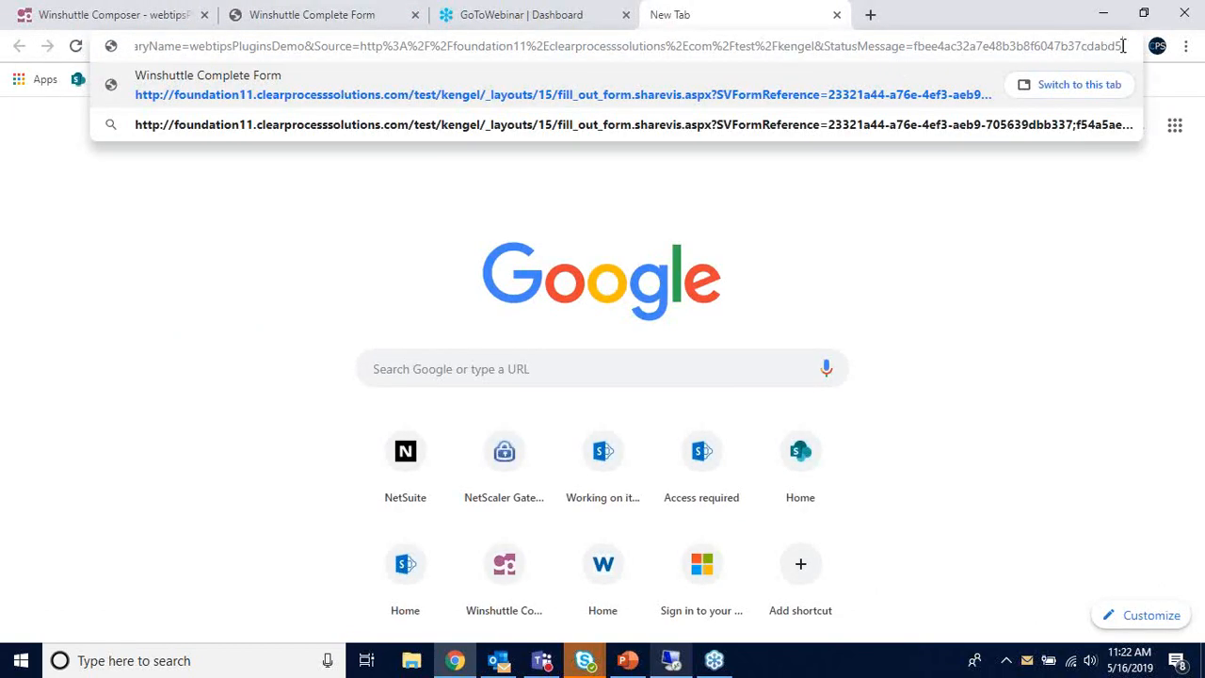
pyautogui.moveTo(1123, 47); pyautogui.dragTo(424, 49)
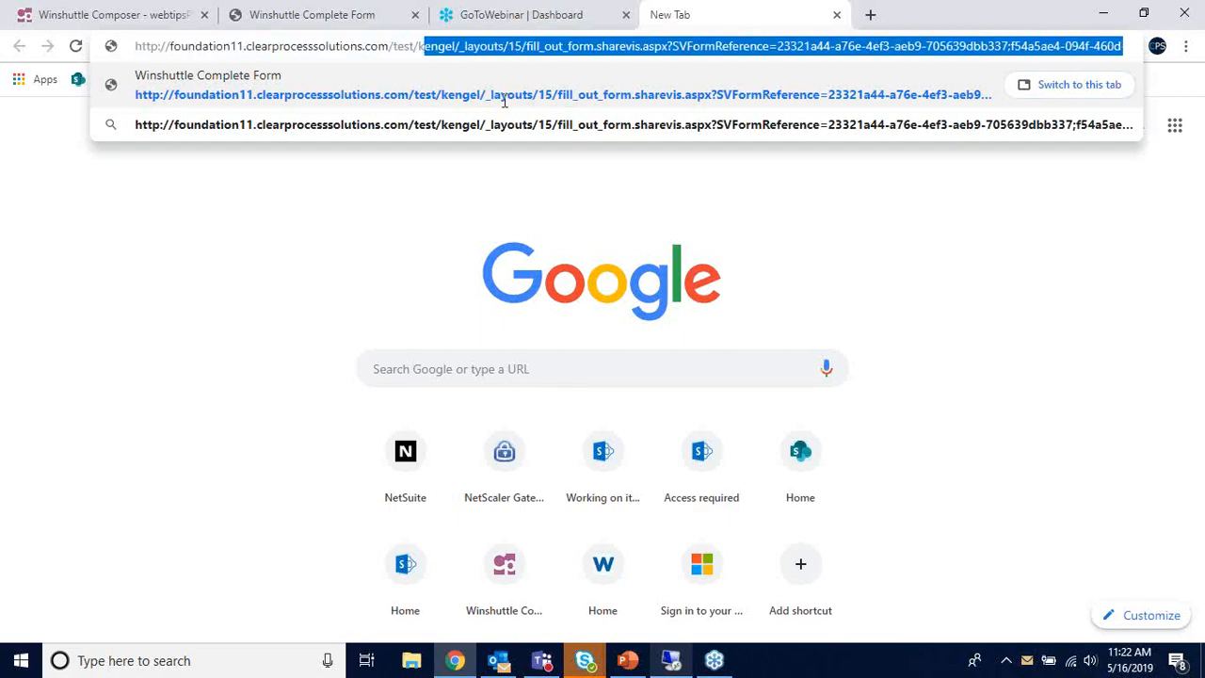
pyautogui.moveTo(504, 101); pyautogui.dragTo(464, 58)
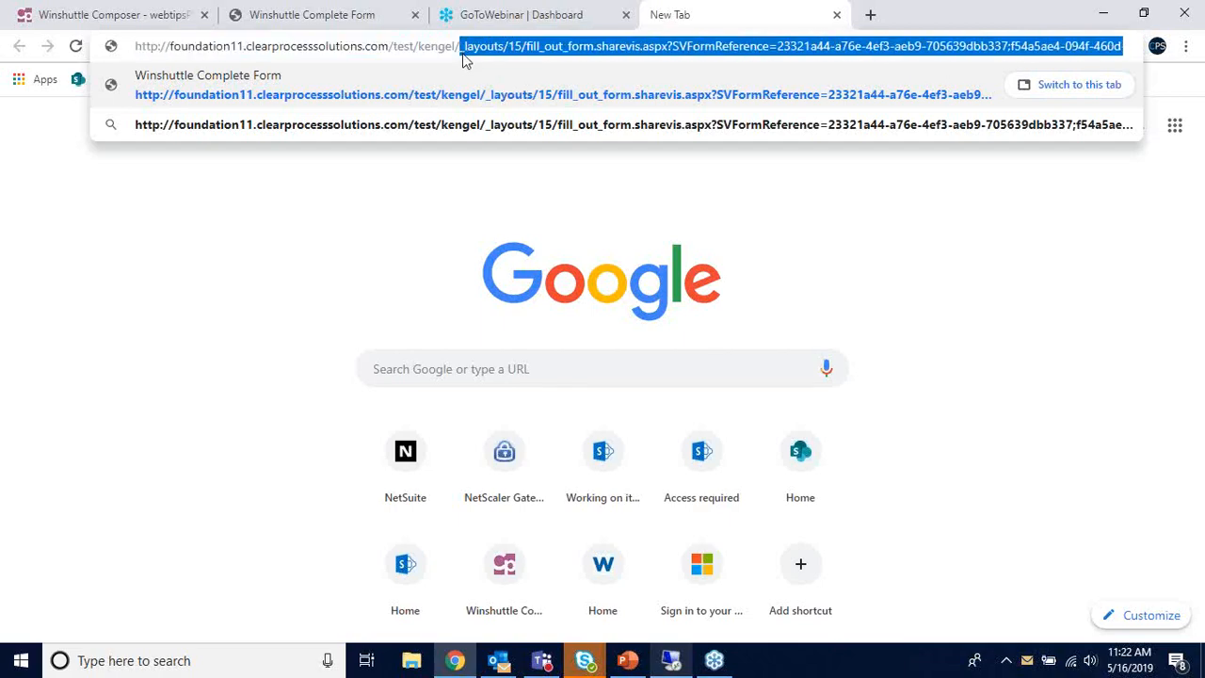
pyautogui.press('BackSpace')
pyautogui.press('Return')
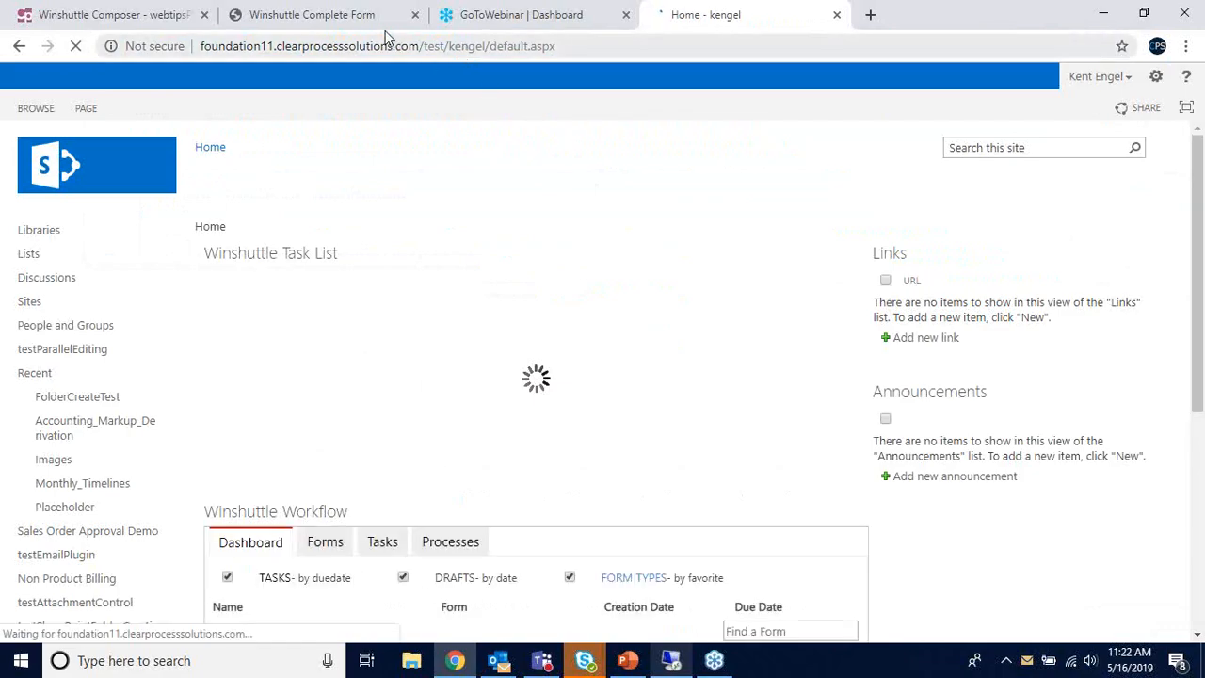
# - Check the Process List on the kengel home page, then return to the Winshuttle Complete Form
pyautogui.click(385, 20)
pyautogui.click(693, 17)
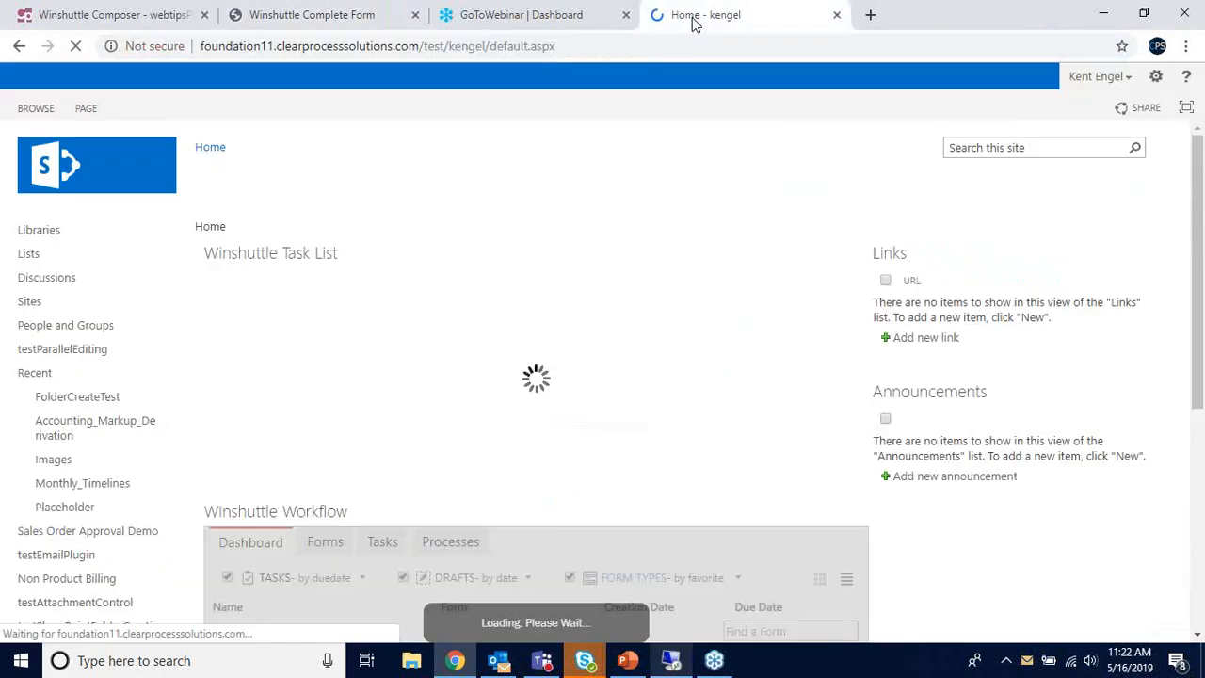
pyautogui.click(319, 28)
pyautogui.scroll(8, 564, 213)
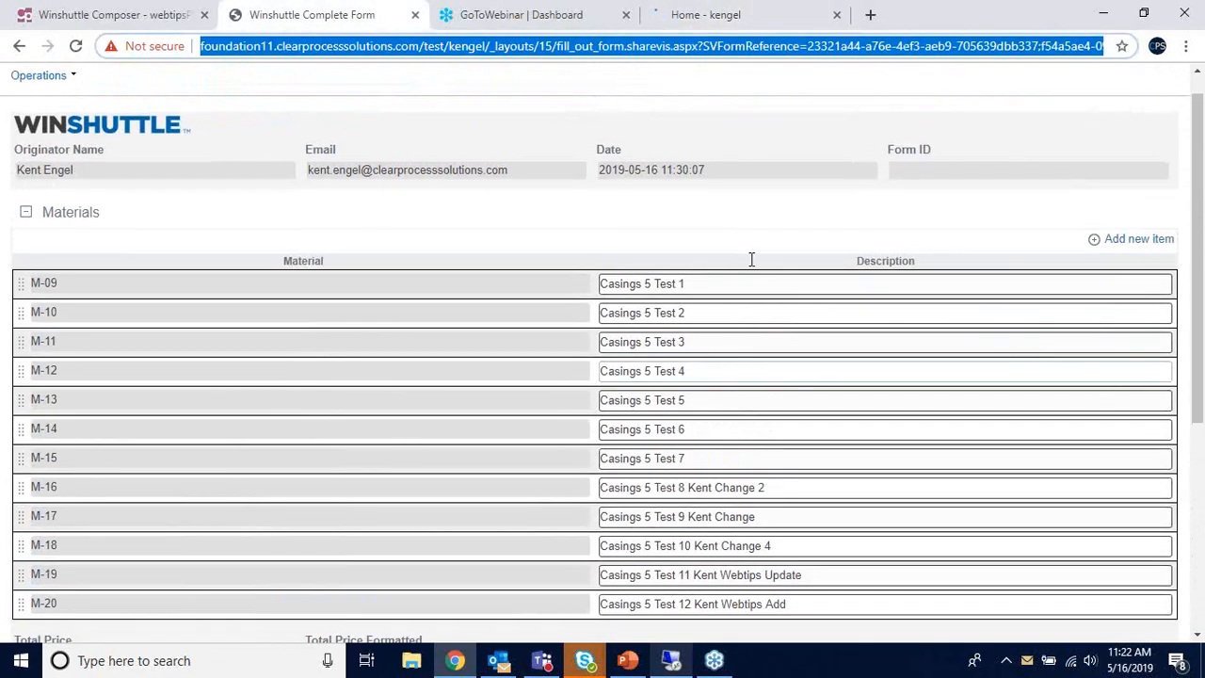
pyautogui.scroll(-2, 334, 333)
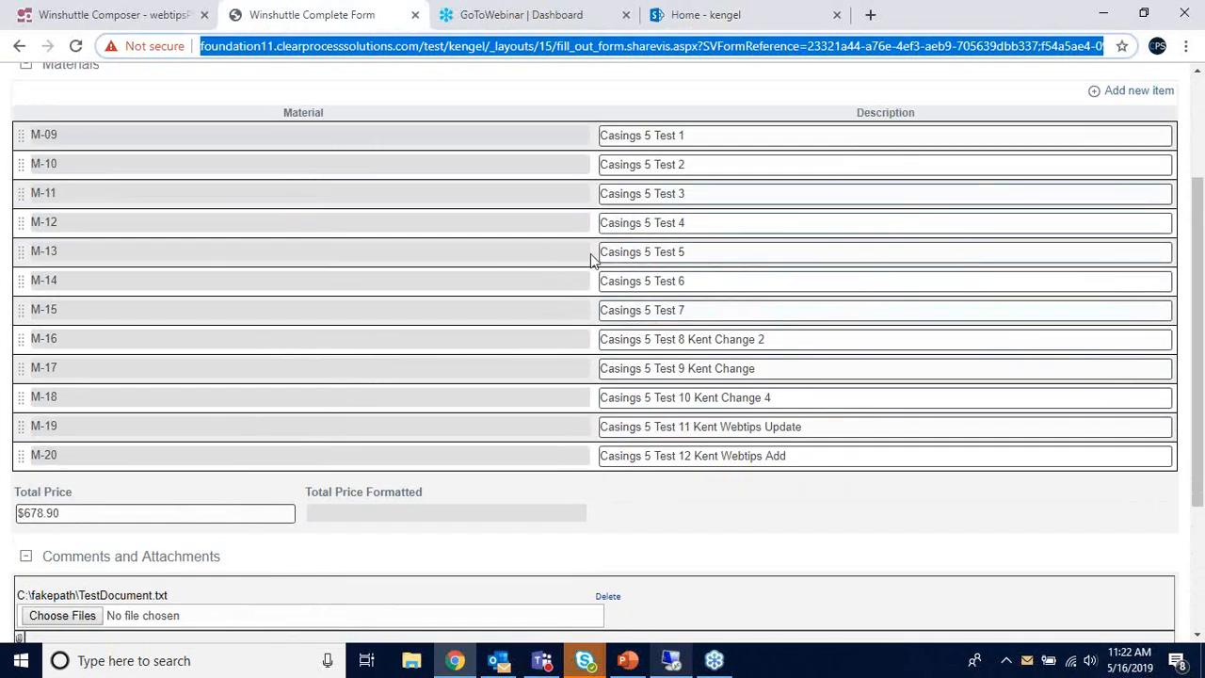
pyautogui.scroll(2, 614, 252)
pyautogui.scroll(-2, 613, 255)
pyautogui.click(691, 19)
pyautogui.scroll(-15, 653, 382)
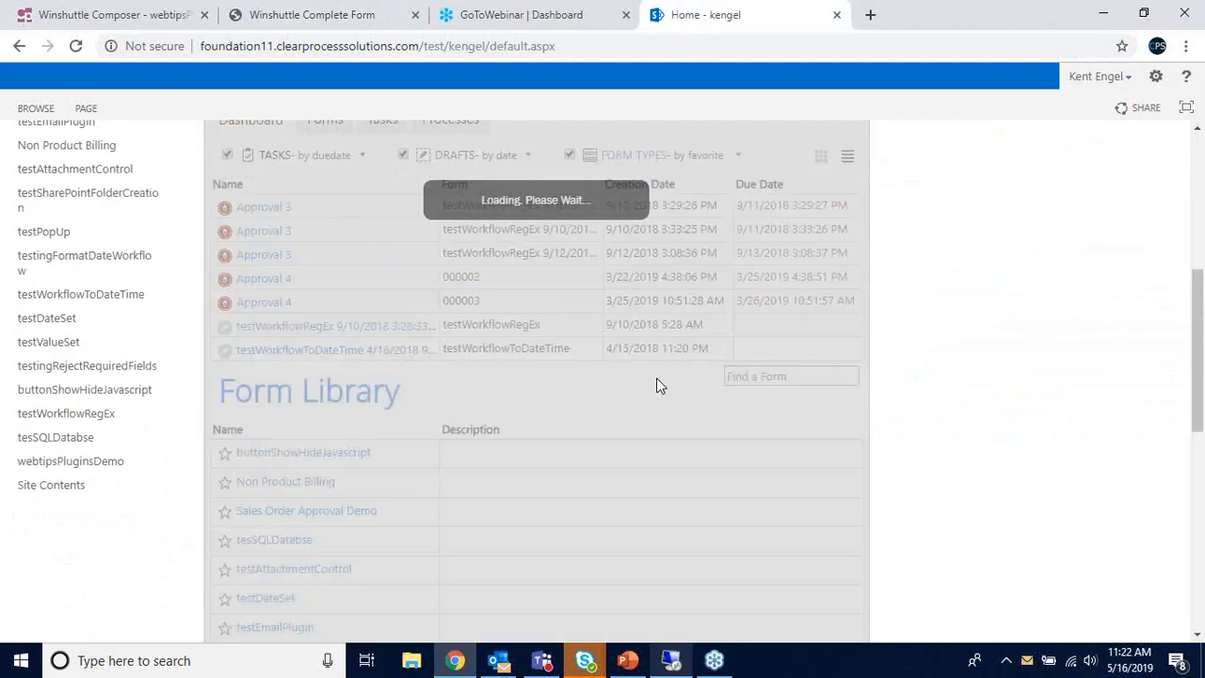
pyautogui.scroll(-2, 753, 353)
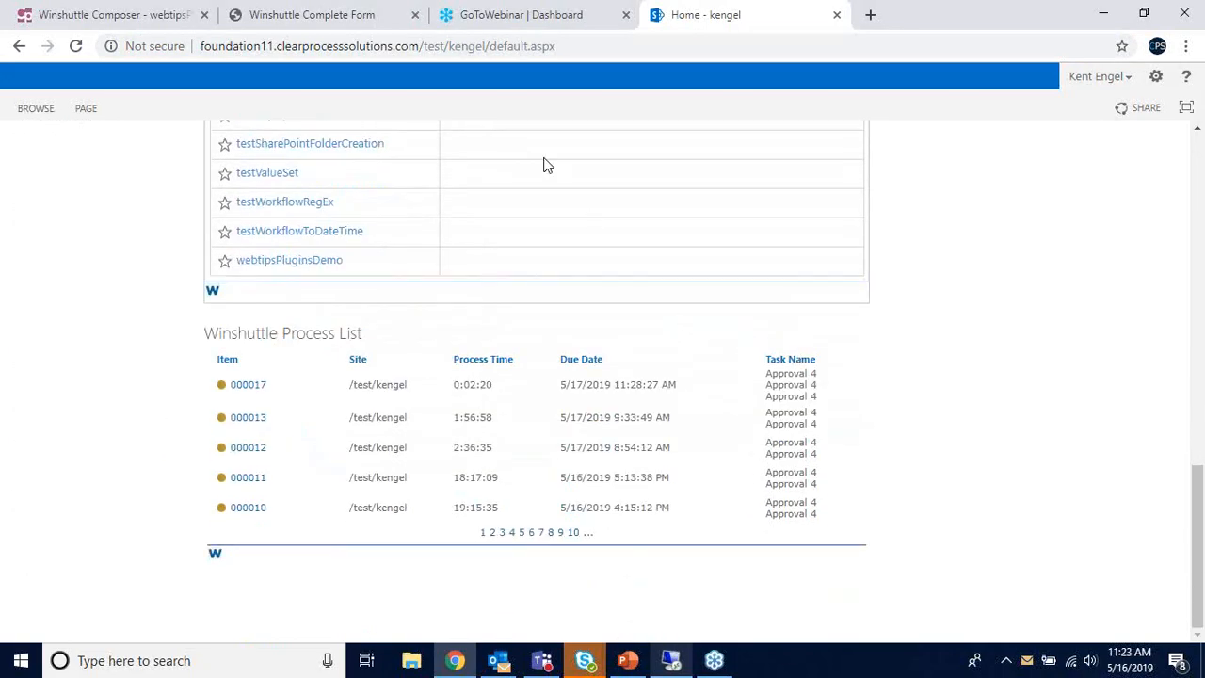
pyautogui.click(390, 19)
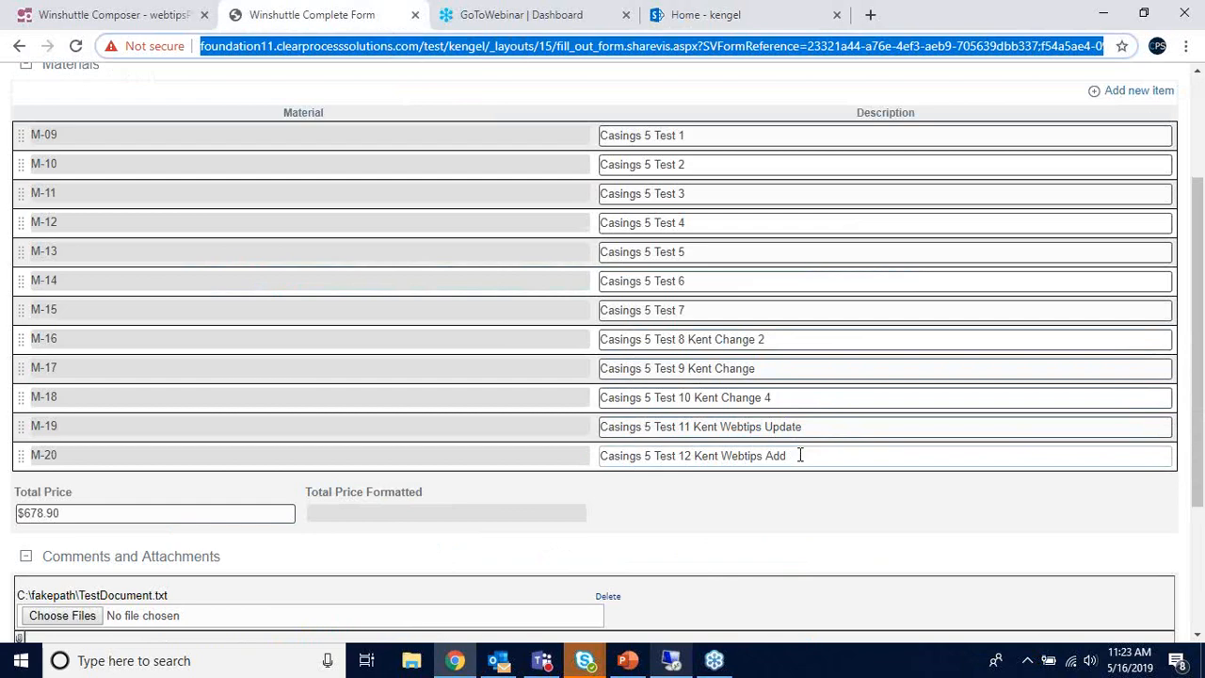
# - Review the M-19 and M-20 material descriptions on the form, then go to the kengel home page
pyautogui.moveTo(801, 456); pyautogui.dragTo(690, 420)
pyautogui.click(824, 431)
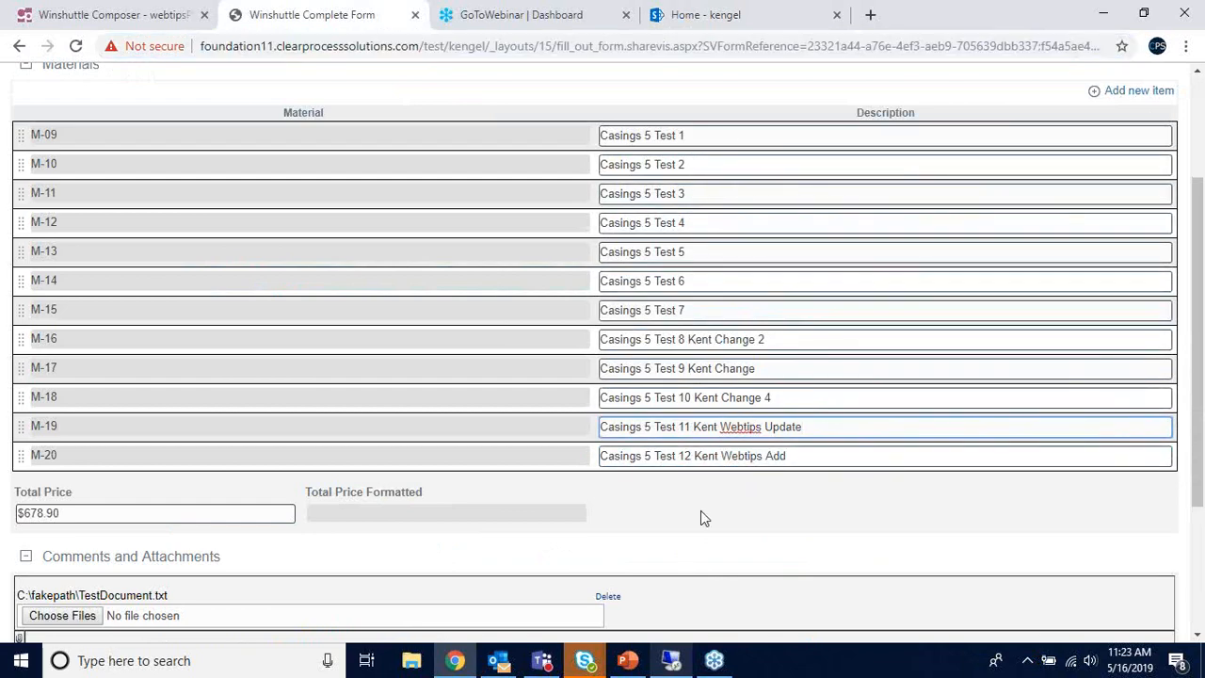
pyautogui.scroll(-1, 425, 411)
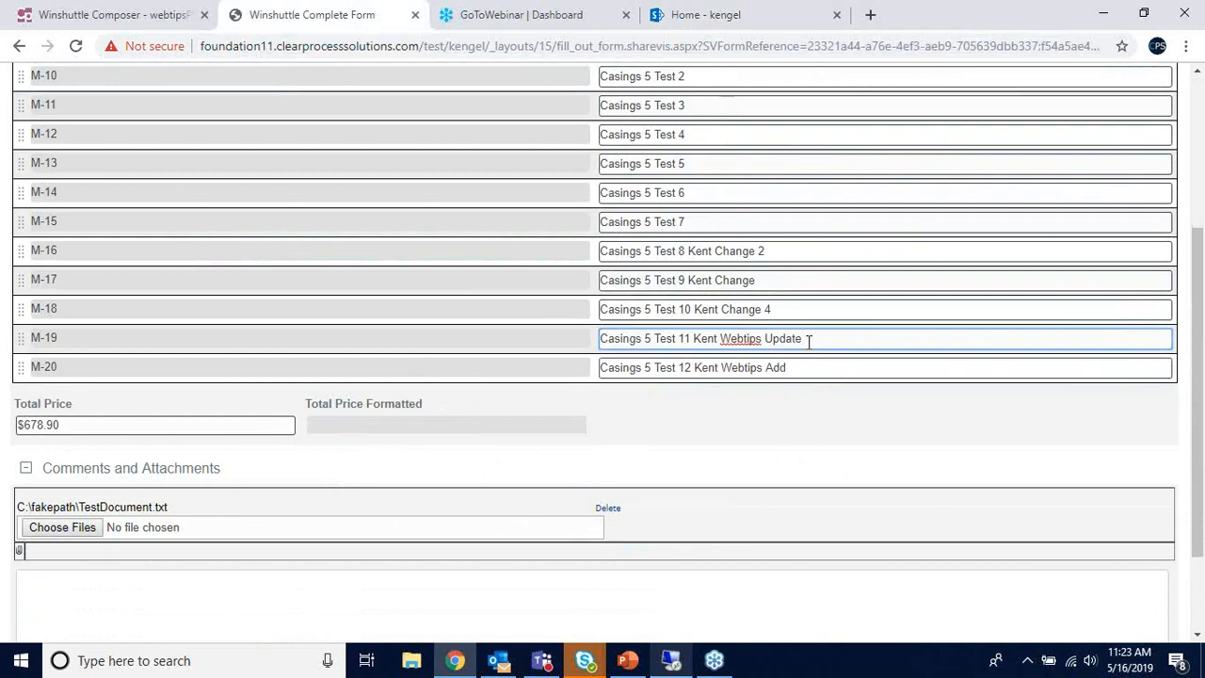
pyautogui.click(802, 368)
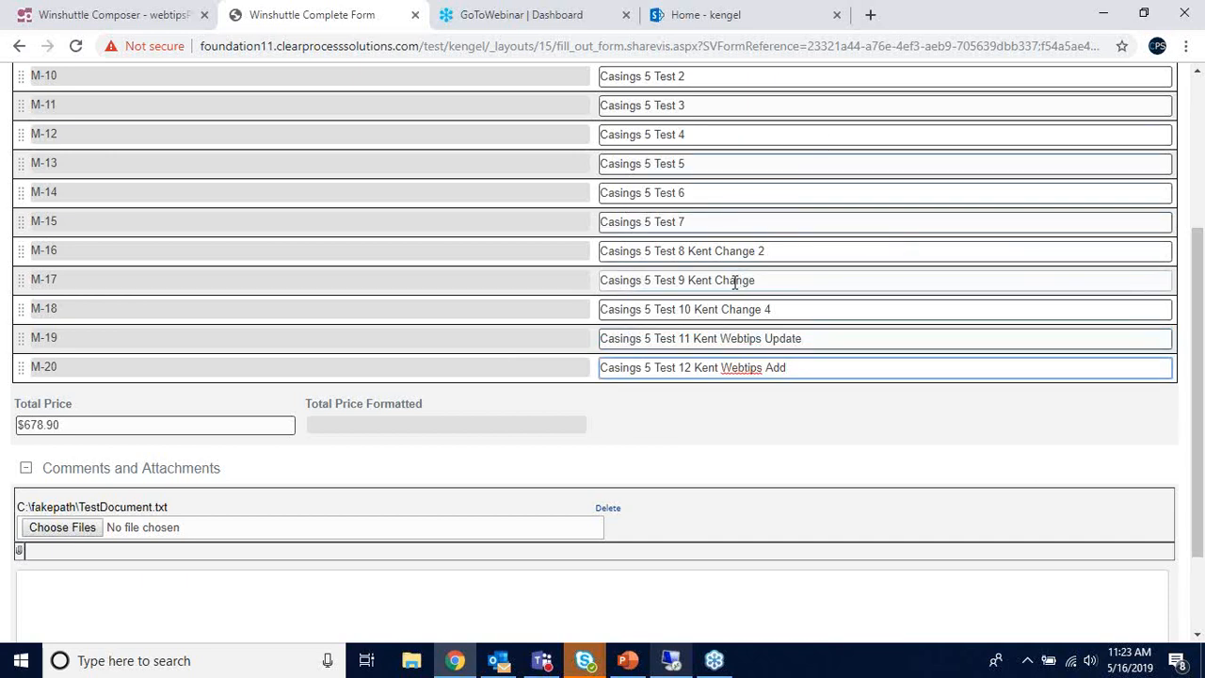
pyautogui.click(686, 28)
pyautogui.scroll(1, 580, 349)
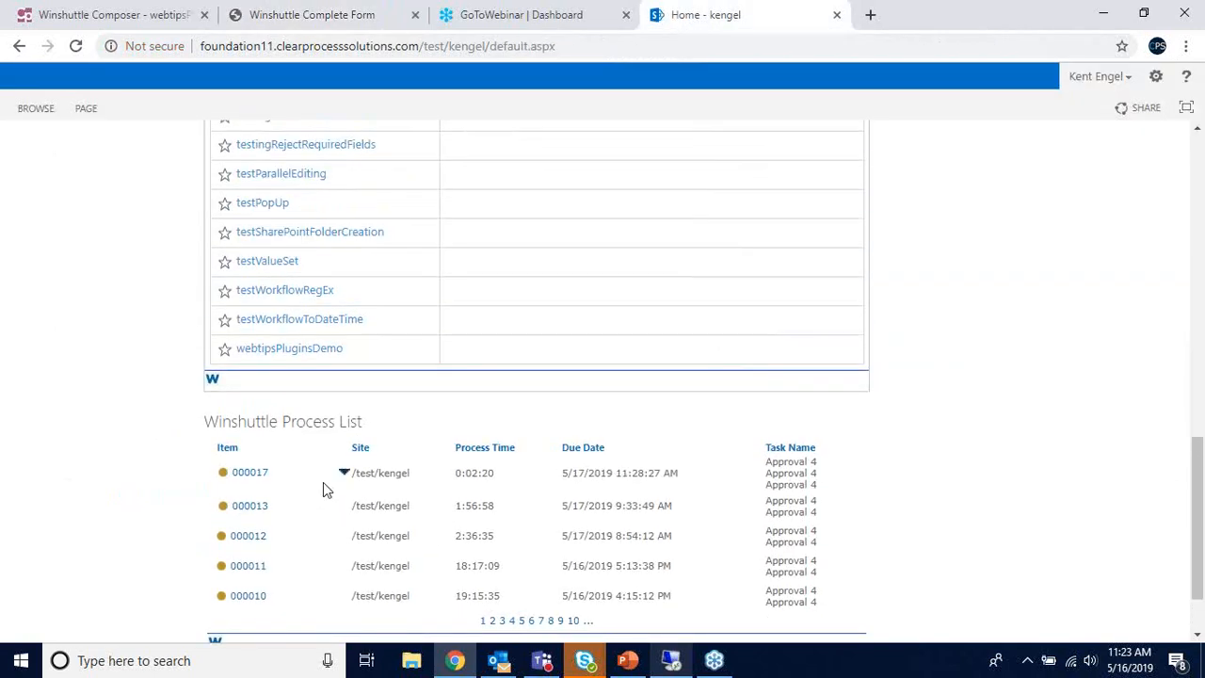
pyautogui.scroll(1, 368, 484)
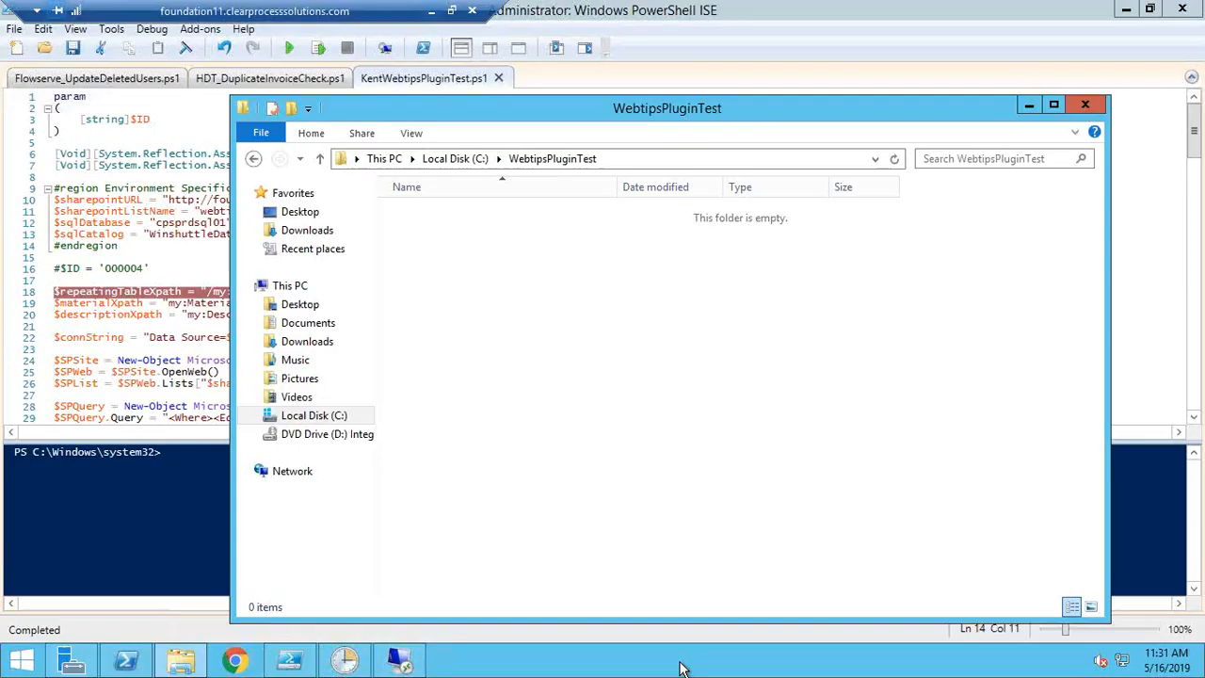
# - Re-run the Material_Descriptions query and confirm it now returns 12 rows
pyautogui.click(1029, 105)
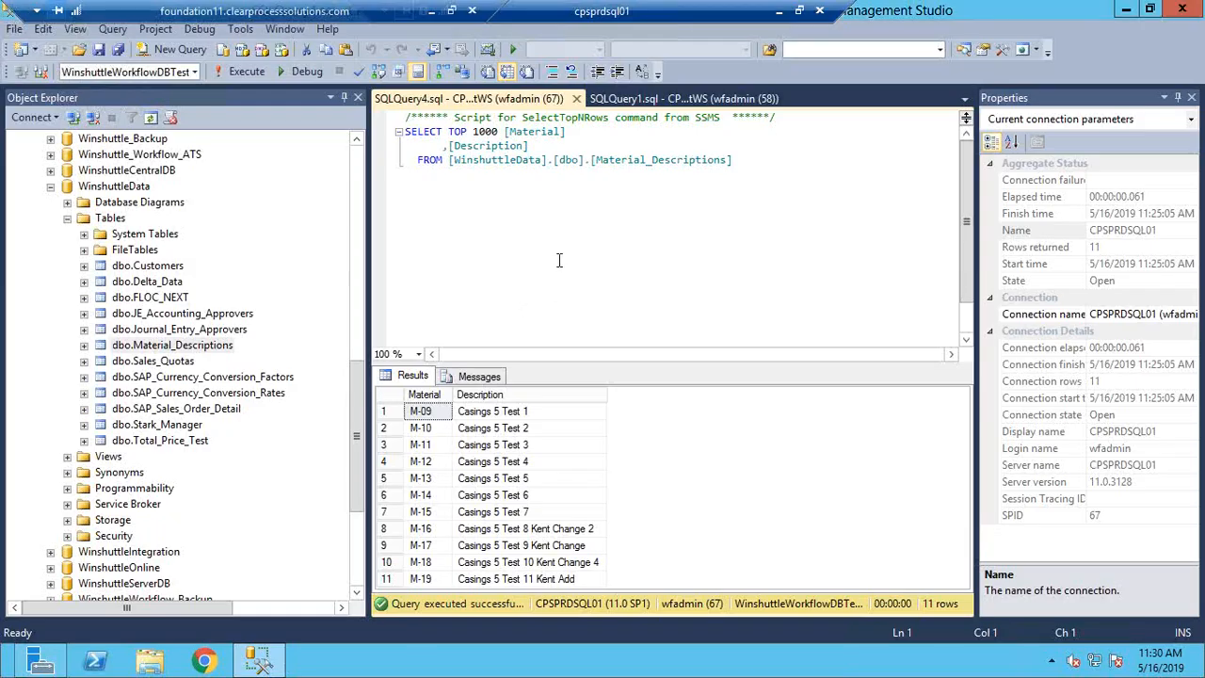
pyautogui.scroll(-1, 558, 260)
pyautogui.click(244, 74)
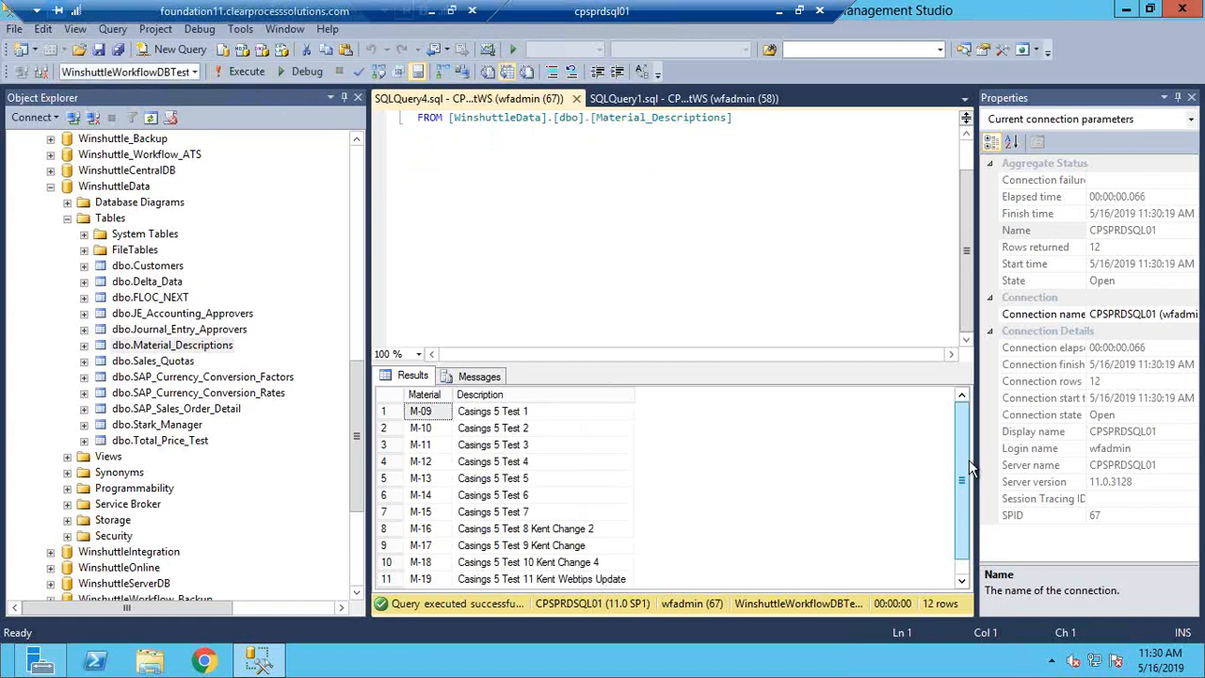
pyautogui.moveTo(966, 460); pyautogui.dragTo(963, 543)
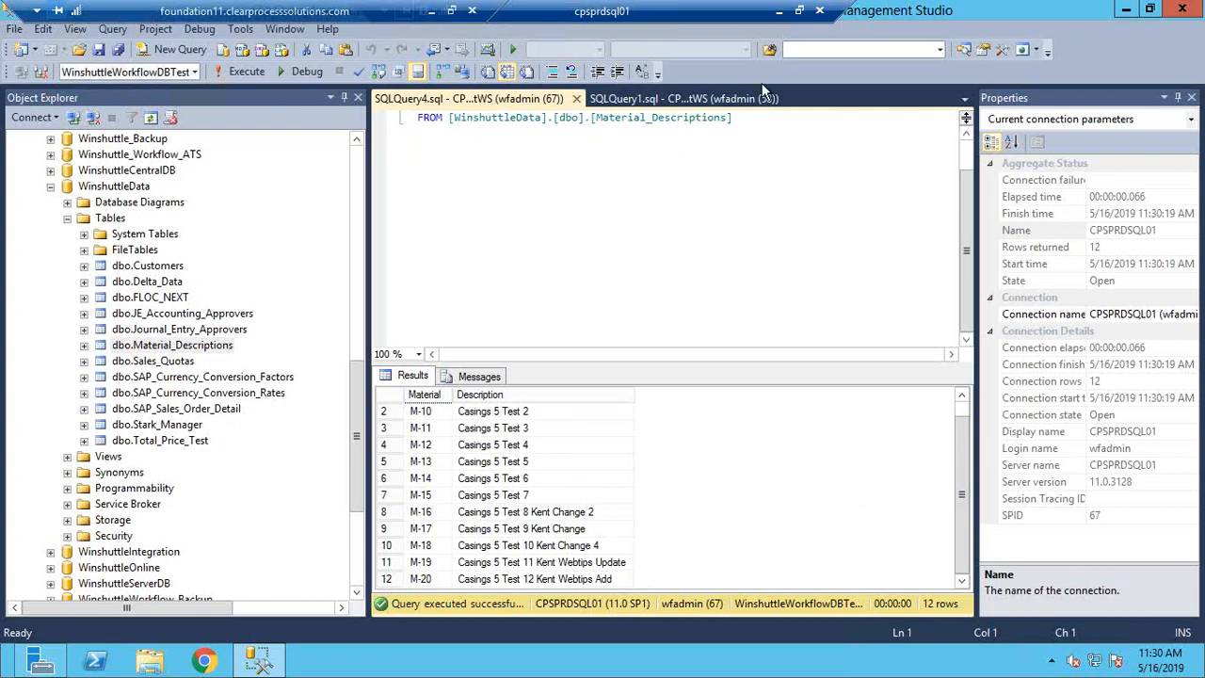
pyautogui.click(487, 379)
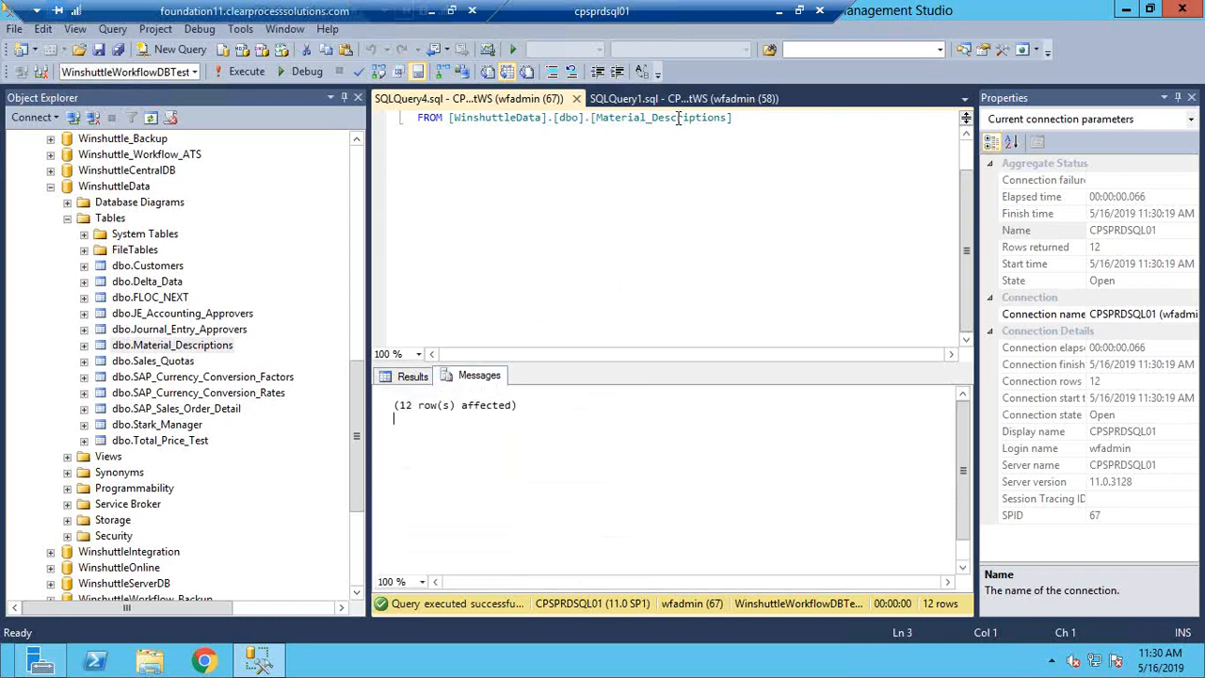
pyautogui.click(415, 376)
# - Re-run the Total_Price_Test query for 4 rows, then return to SharePoint
pyautogui.click(618, 98)
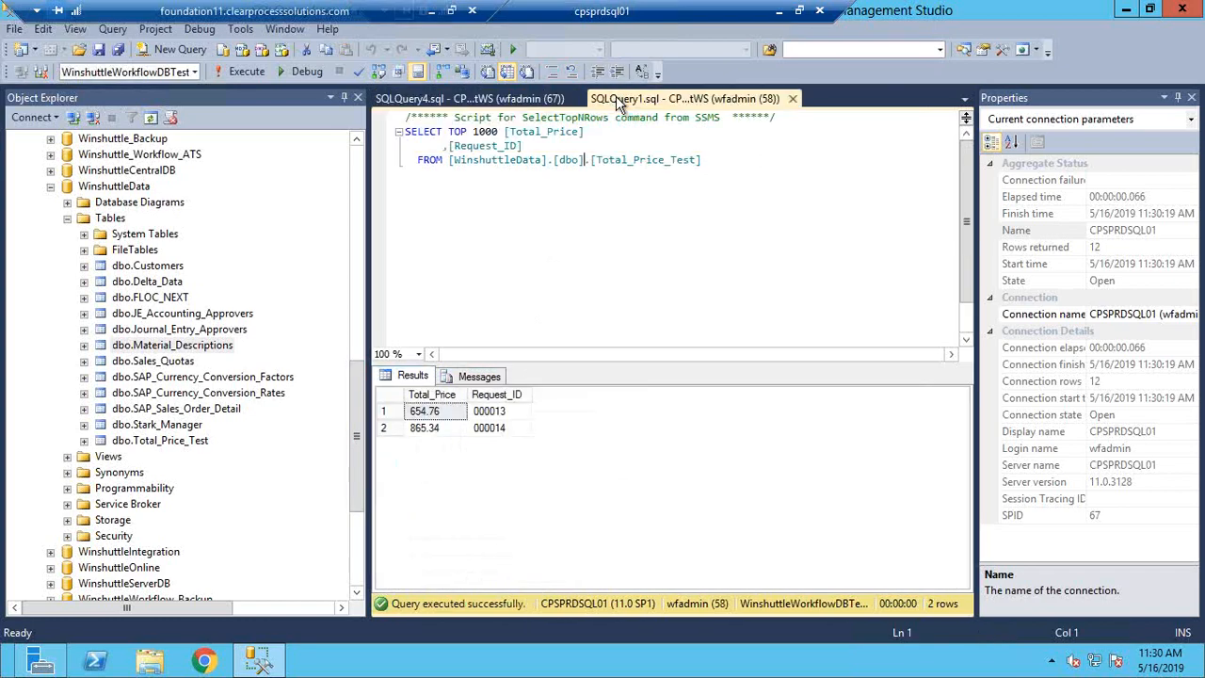
pyautogui.click(240, 72)
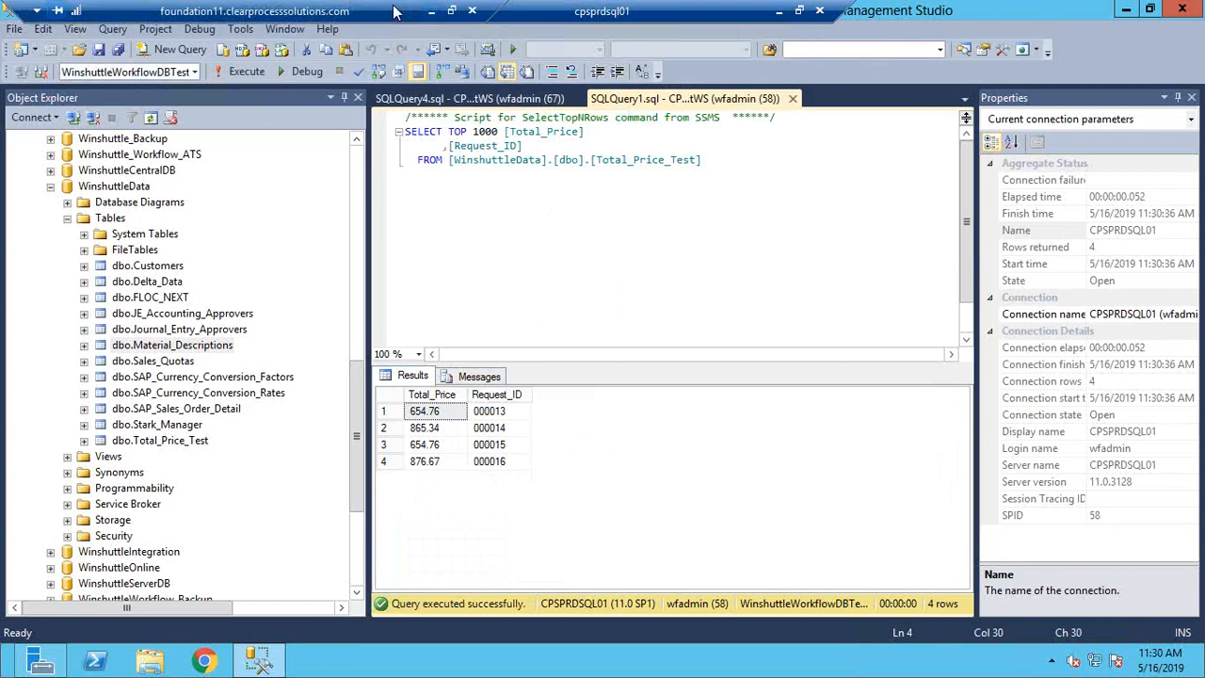
pyautogui.click(434, 11)
pyautogui.scroll(-3, 484, 470)
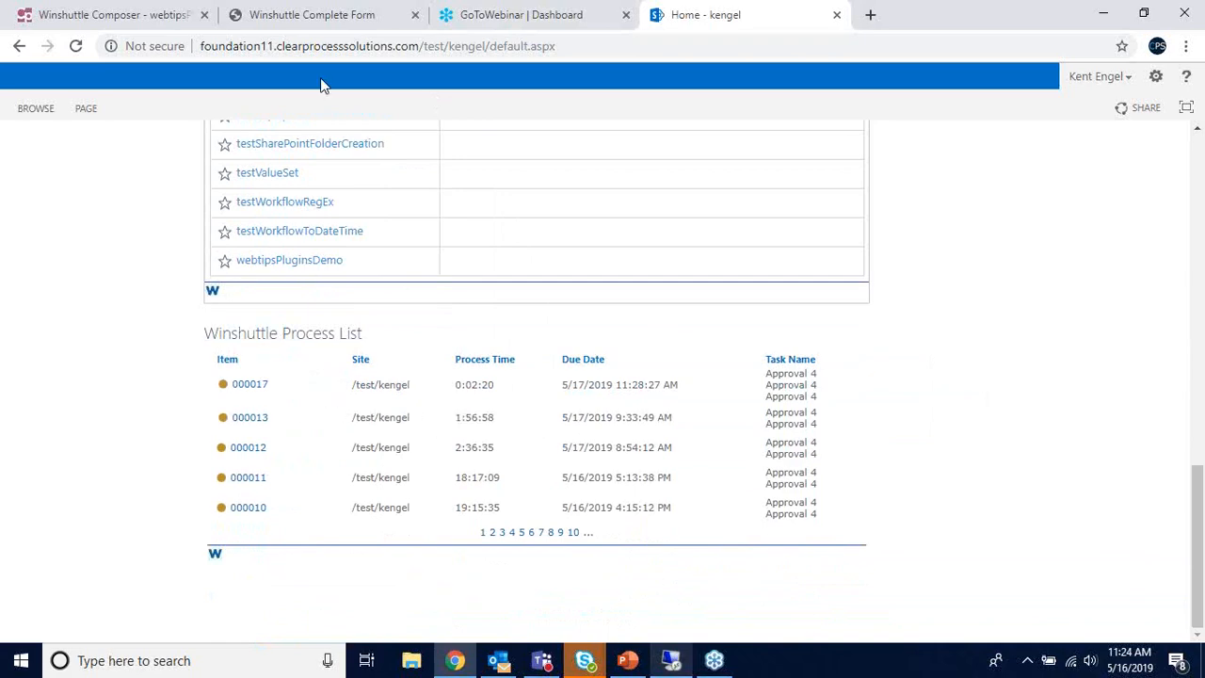
# - Submit the completed form with Save and Route so item 000018 appears in the Process List
pyautogui.click(279, 23)
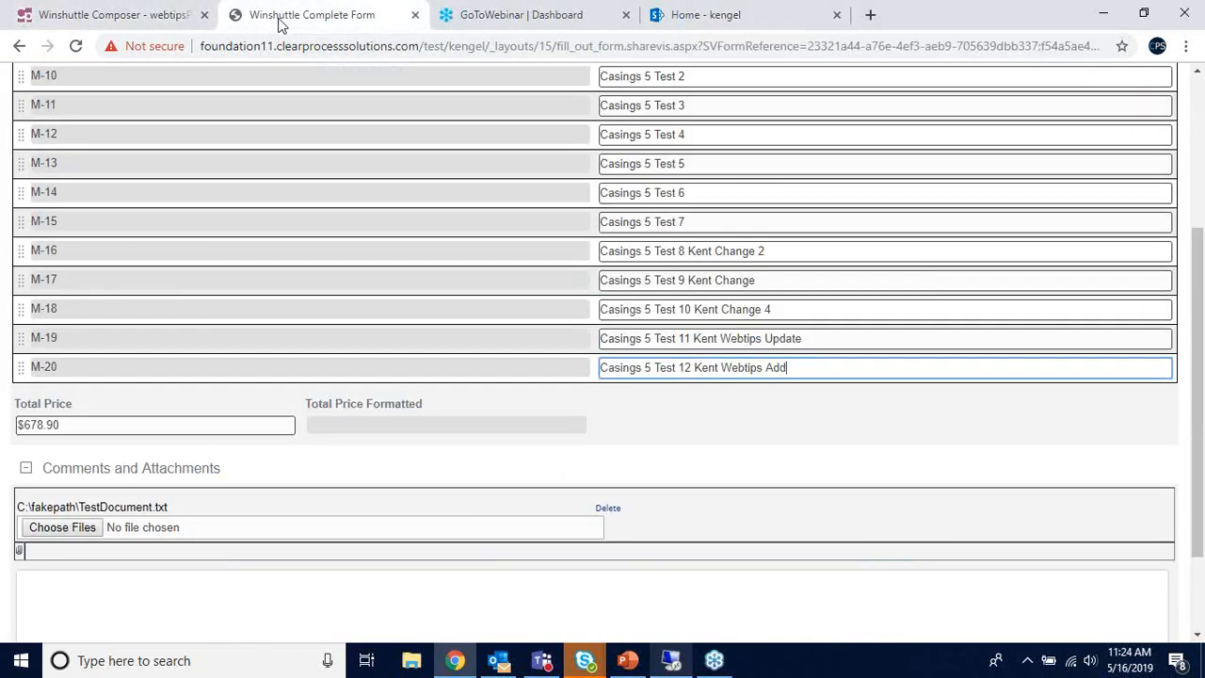
pyautogui.scroll(-1, 672, 409)
pyautogui.click(997, 617)
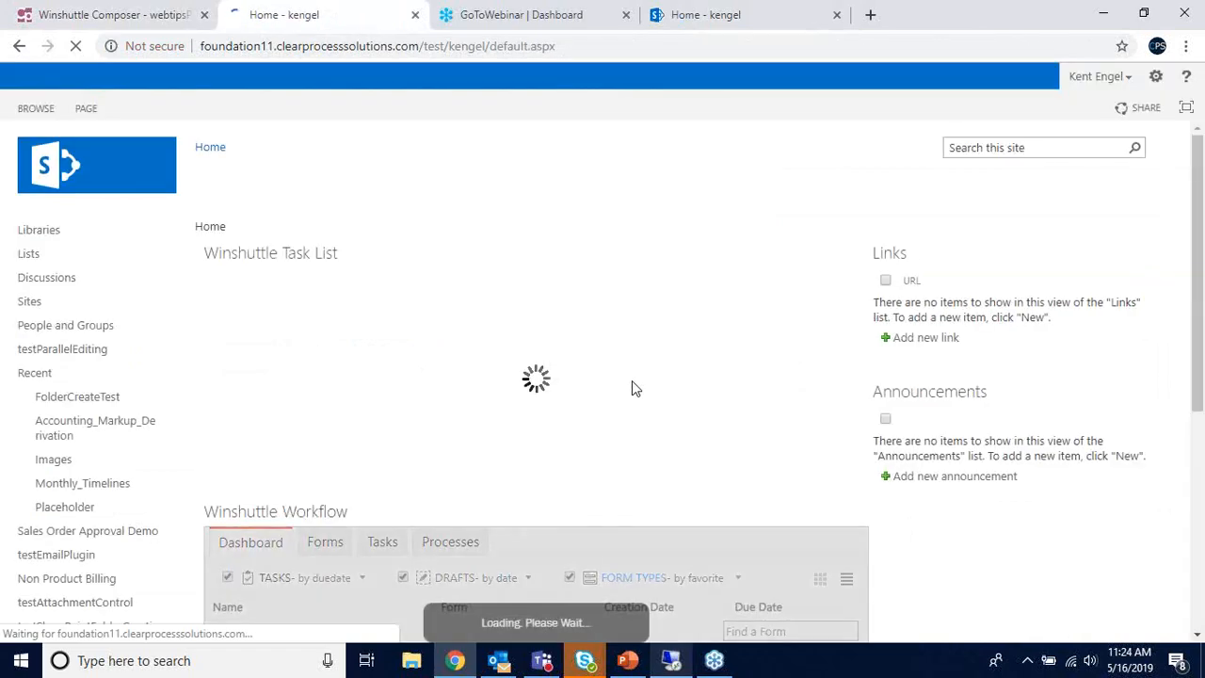
pyautogui.scroll(-5, 634, 367)
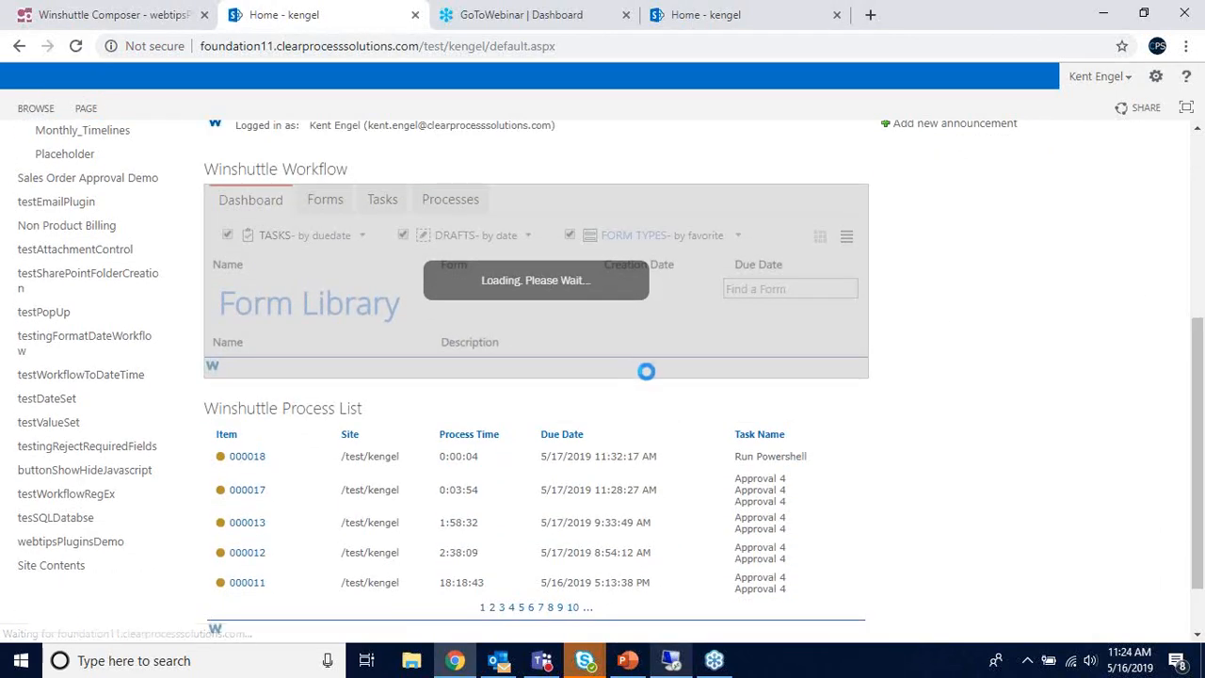
# - Confirm the remote WebtipsPluginTest folder is still empty, then return to Winshuttle Composer
pyautogui.click(681, 667)
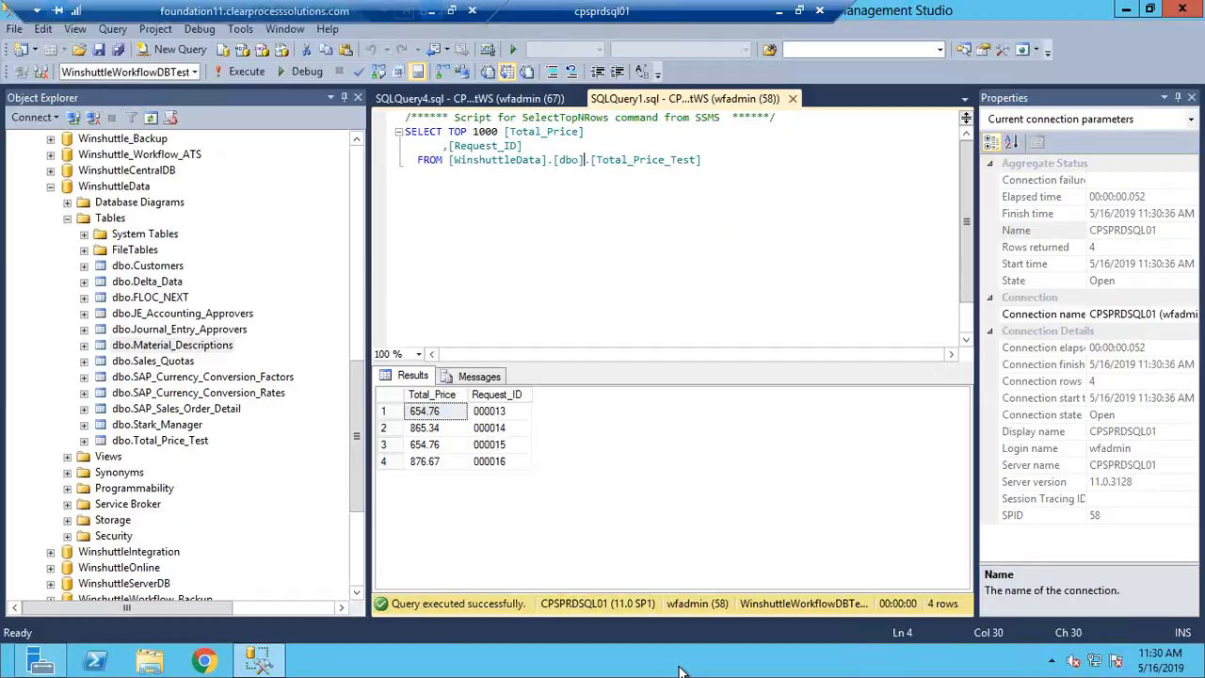
pyautogui.click(779, 10)
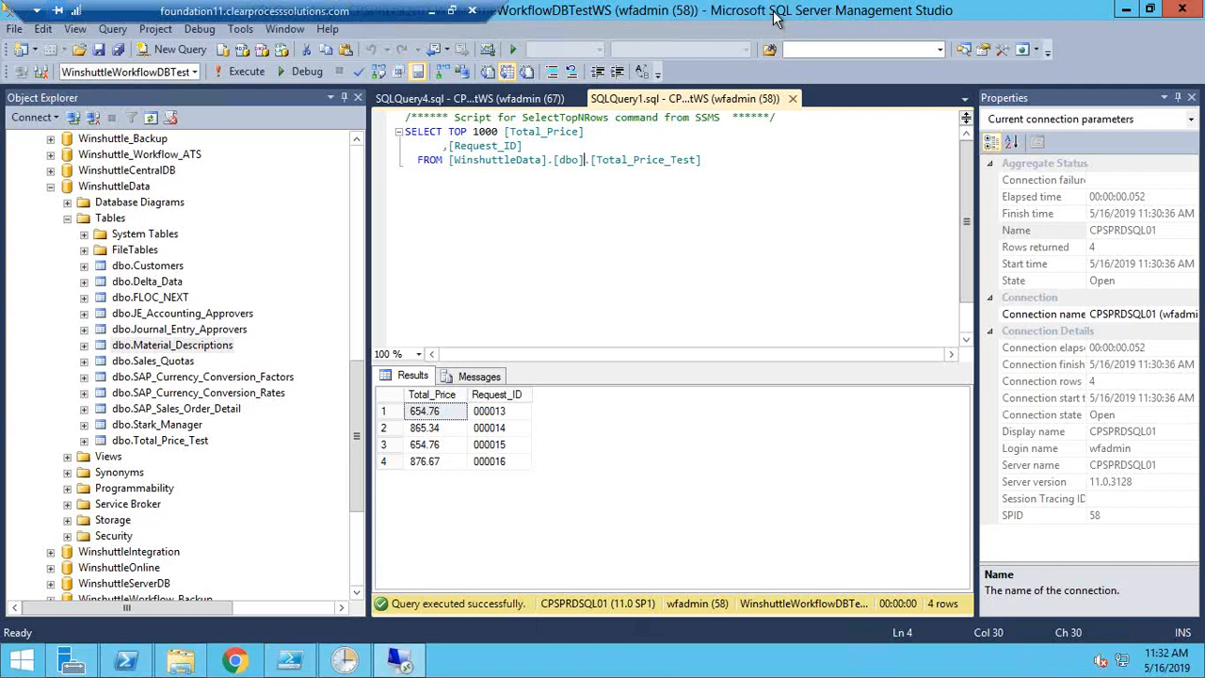
pyautogui.click(181, 660)
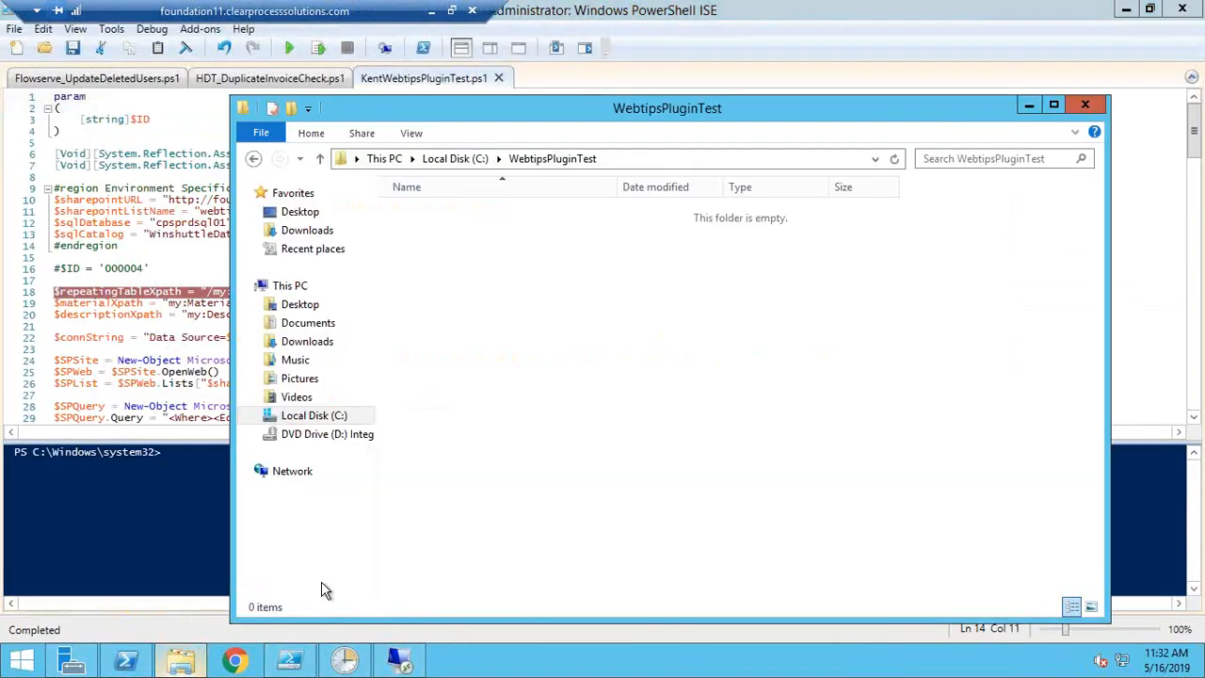
pyautogui.click(431, 13)
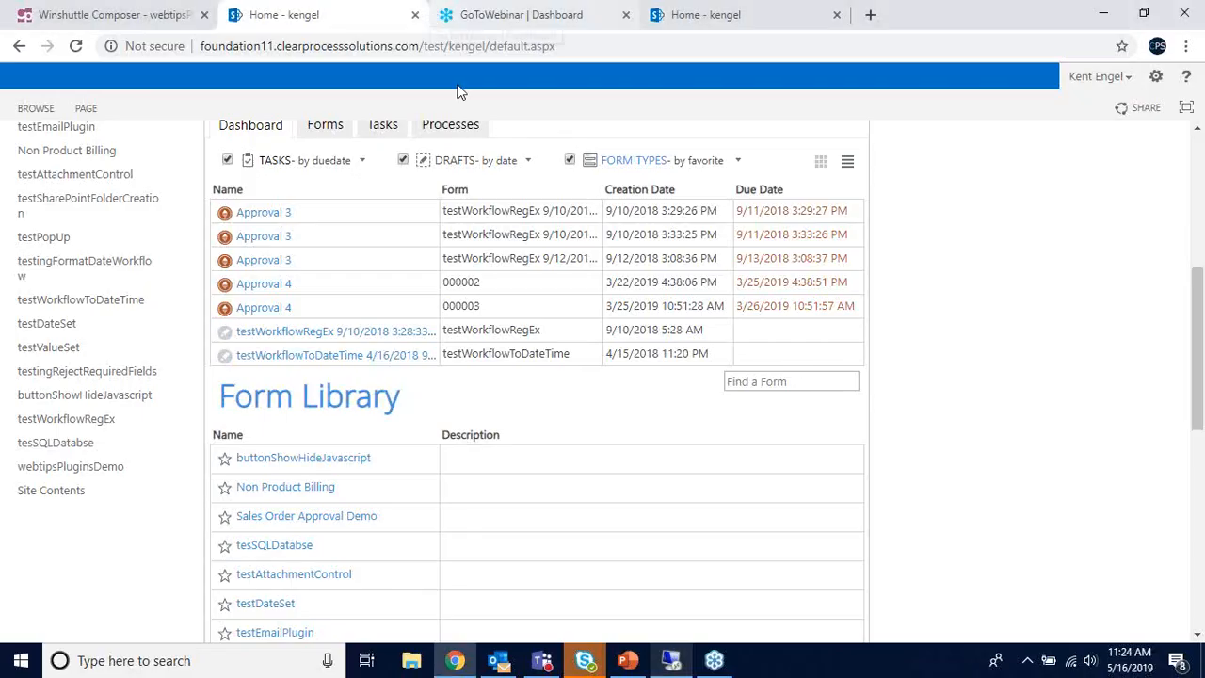
pyautogui.scroll(-8, 901, 388)
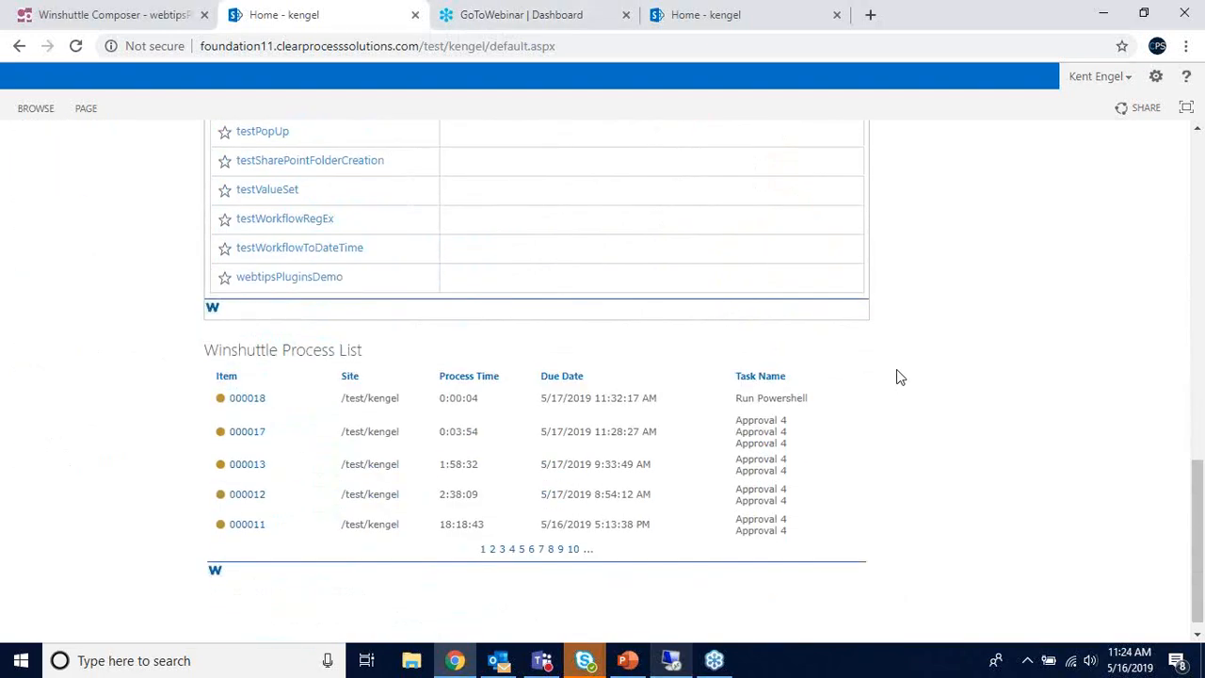
pyautogui.click(123, 15)
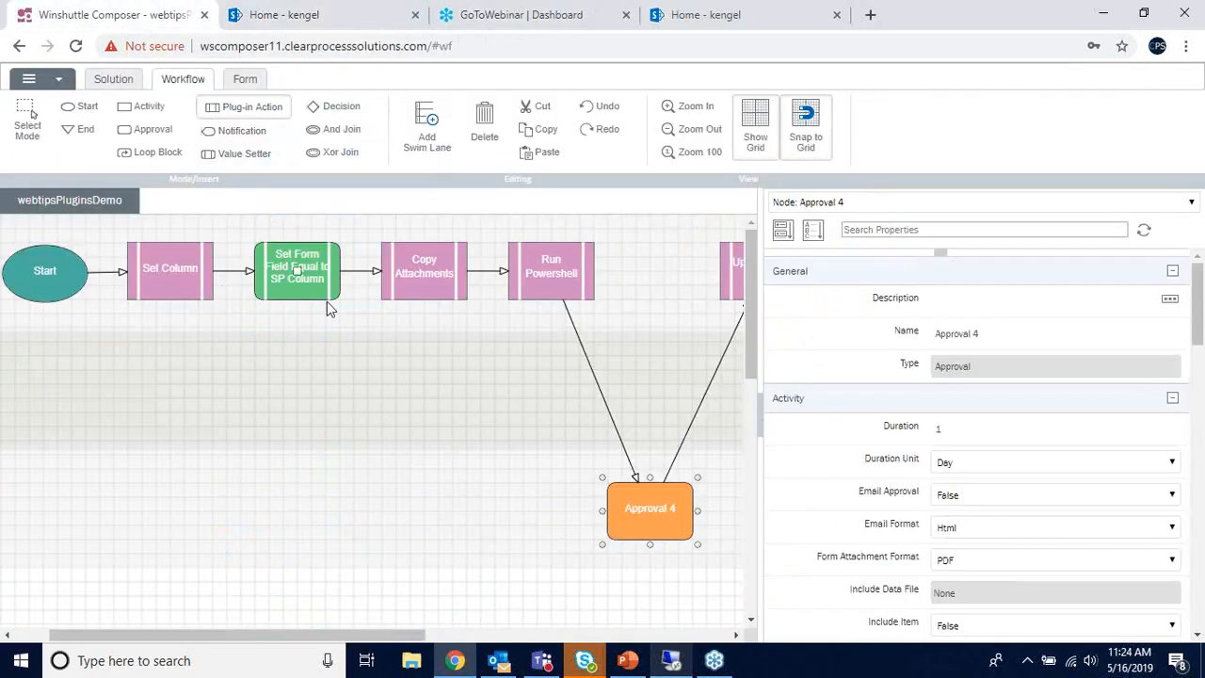
# - Check the Copy Attachments plug-in arguments pointing at C:\WebtipsPluginTest, closing them unchanged
pyautogui.click(417, 283)
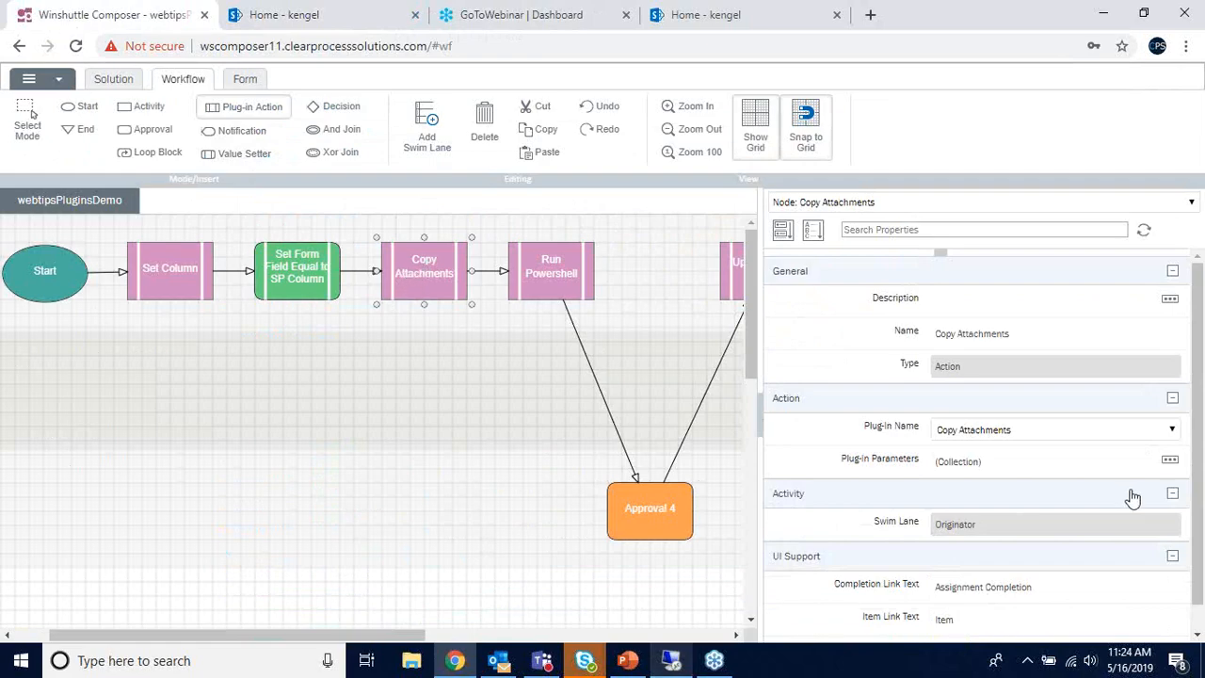
pyautogui.click(1170, 461)
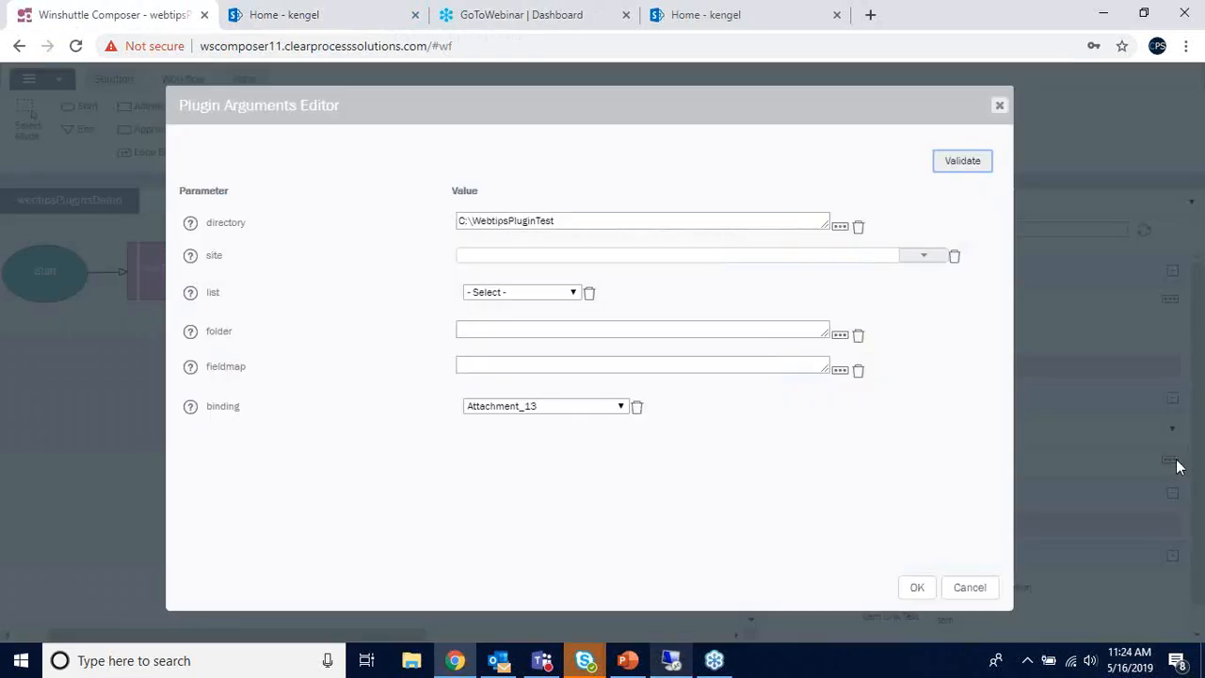
pyautogui.click(1000, 106)
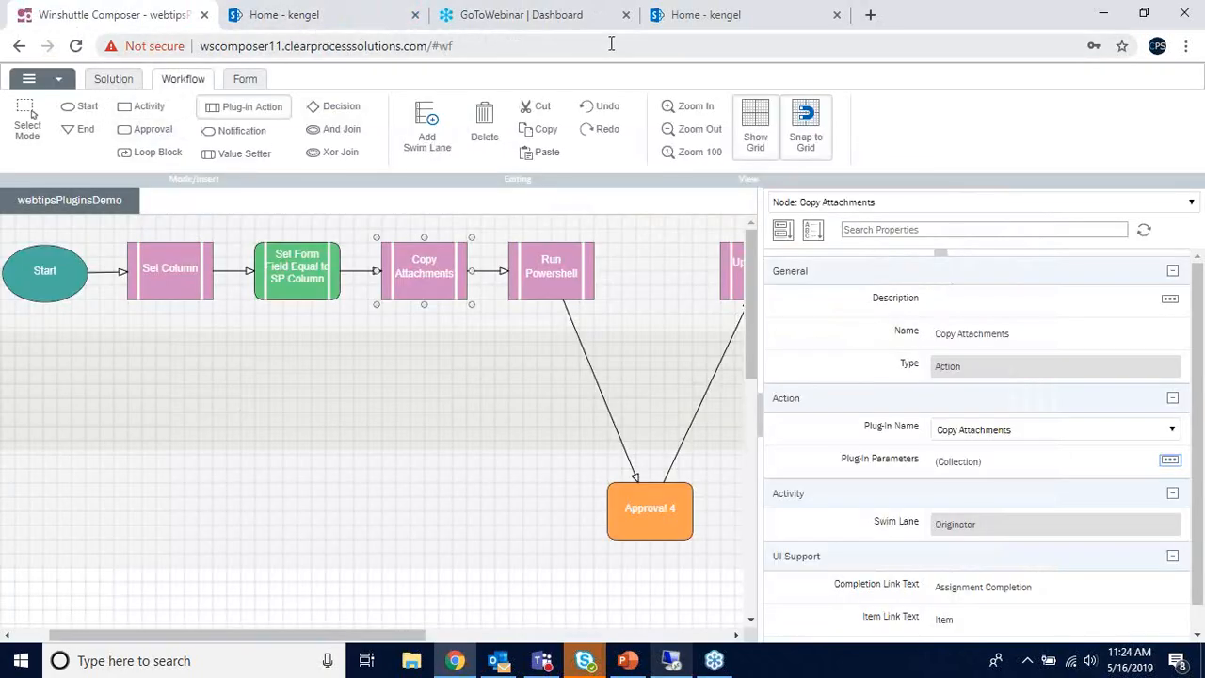
pyautogui.click(701, 15)
pyautogui.scroll(5, 189, 272)
# - Open item 000018 in the webtipsPluginsDemo list and confirm TestDocument.txt is attached
pyautogui.click(95, 257)
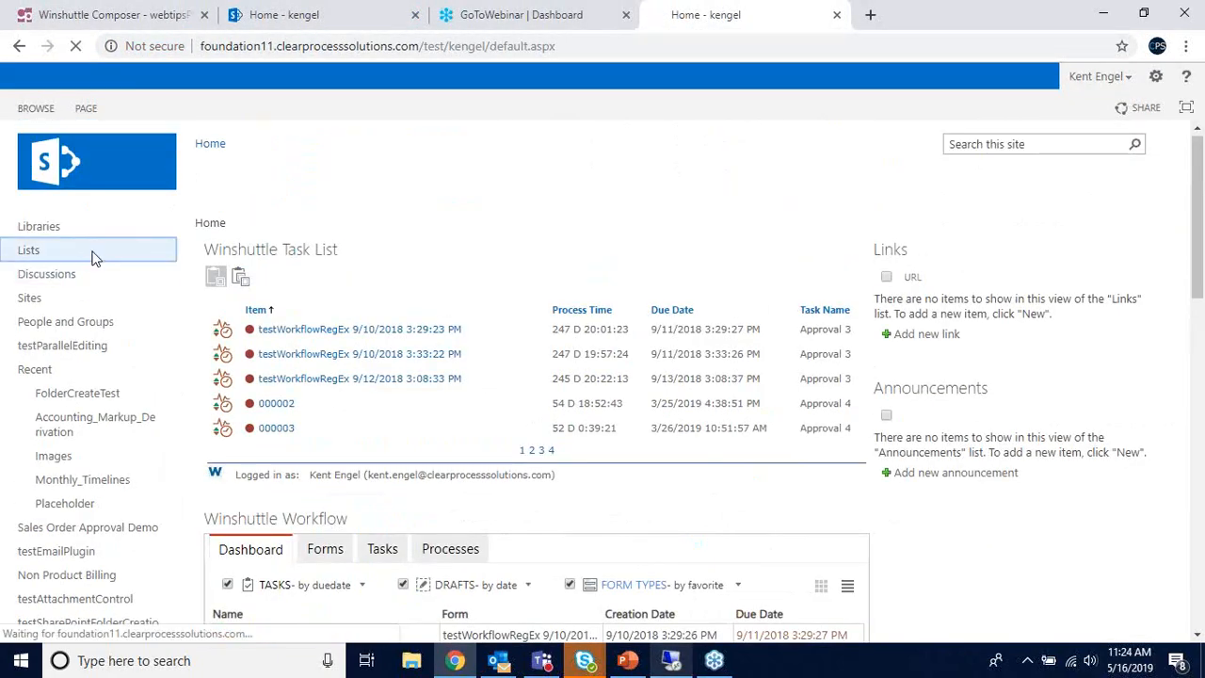
pyautogui.scroll(-15, 376, 367)
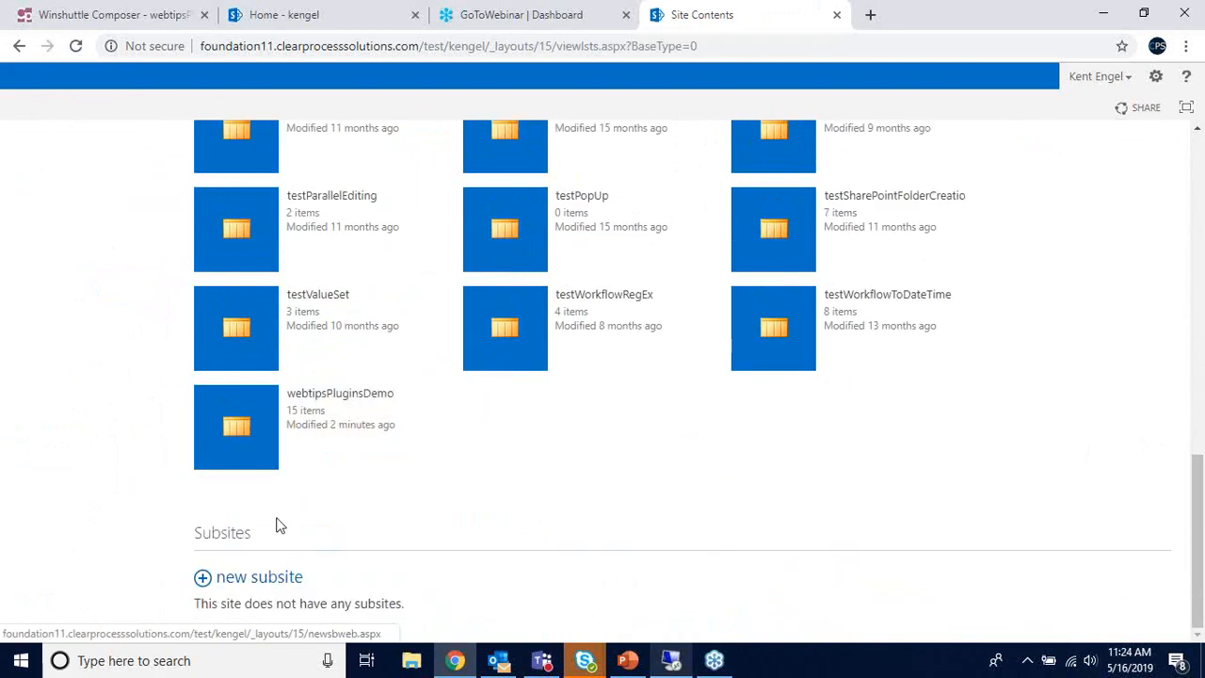
pyautogui.click(262, 464)
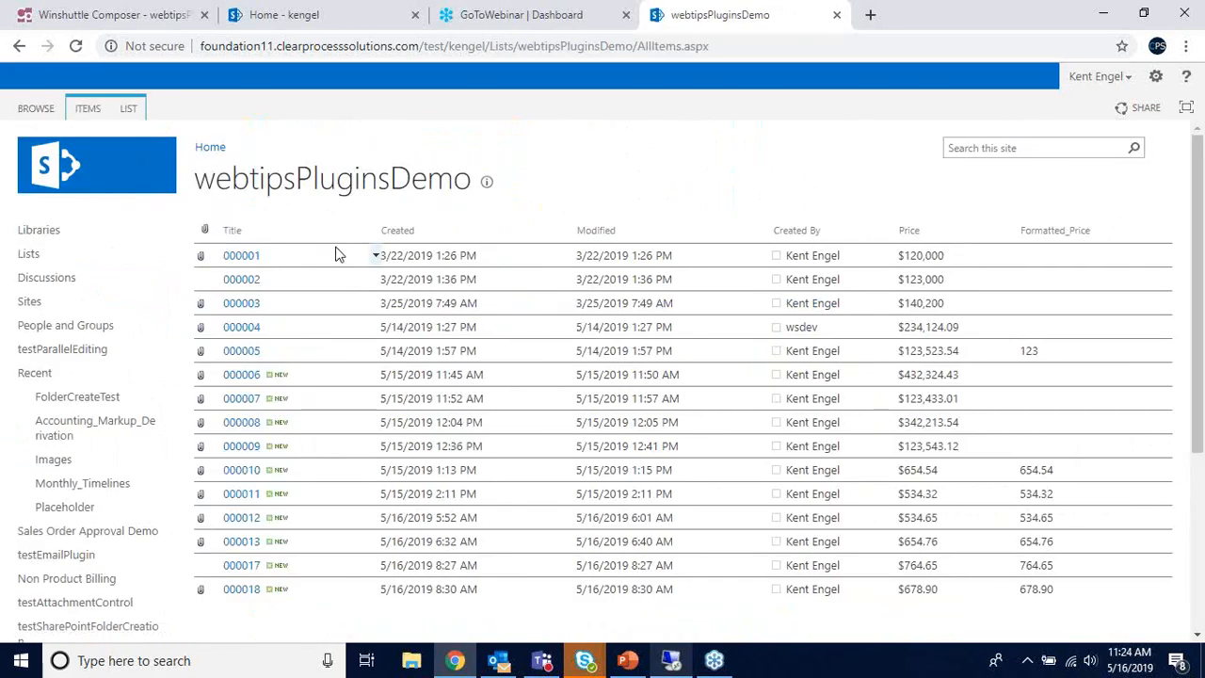
pyautogui.scroll(-3, 311, 282)
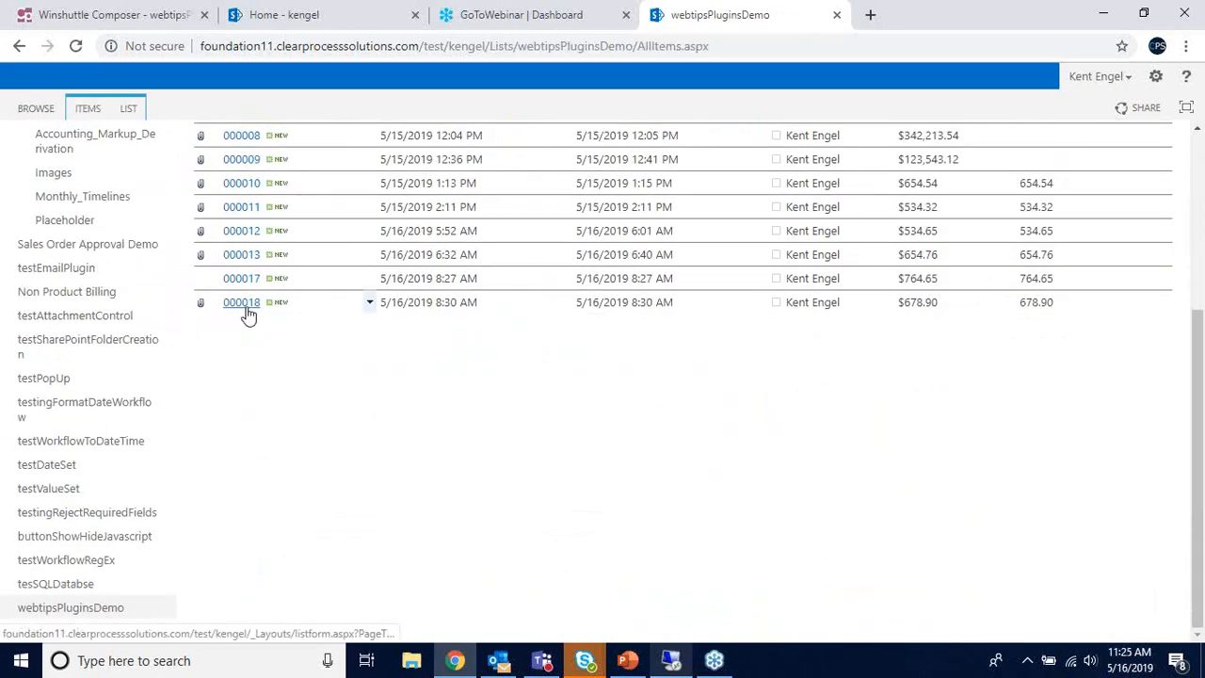
pyautogui.click(247, 305)
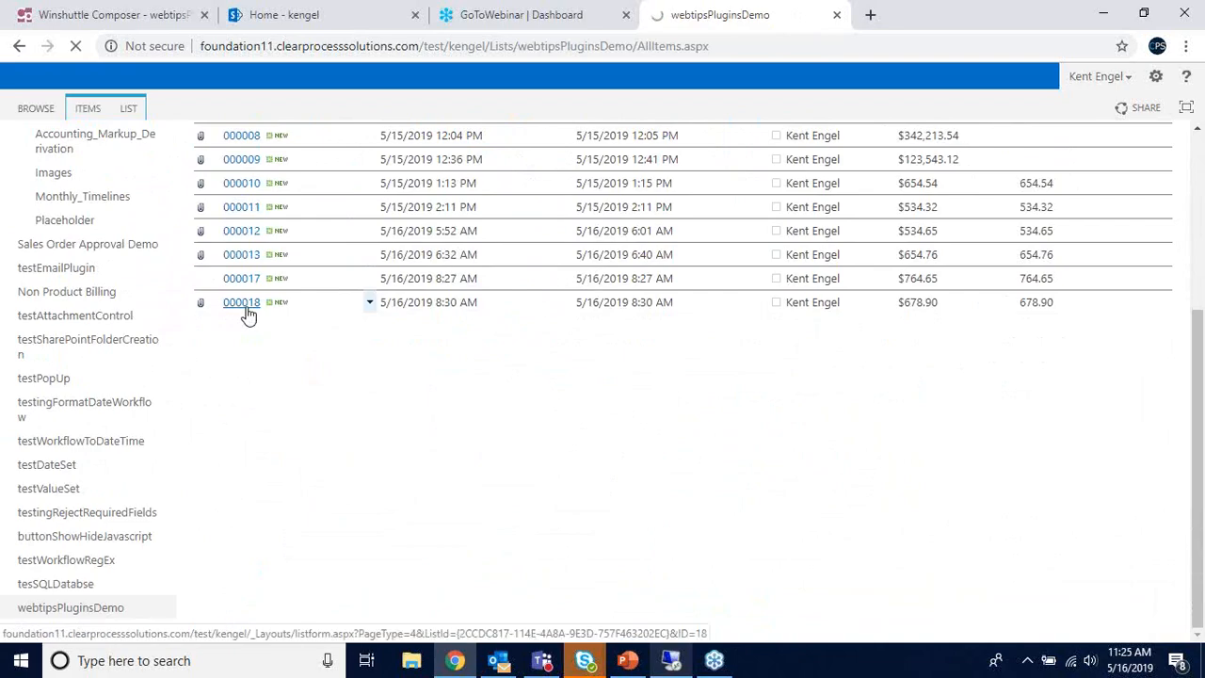
pyautogui.scroll(-10, 898, 339)
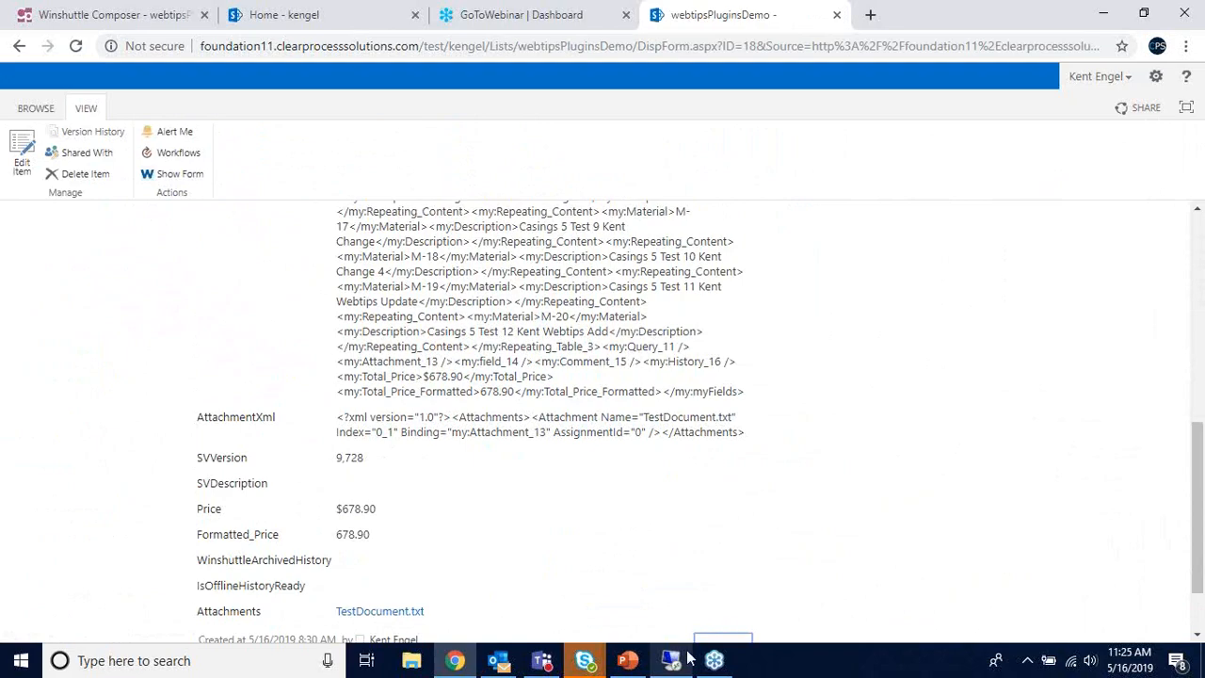
pyautogui.scroll(15, 710, 560)
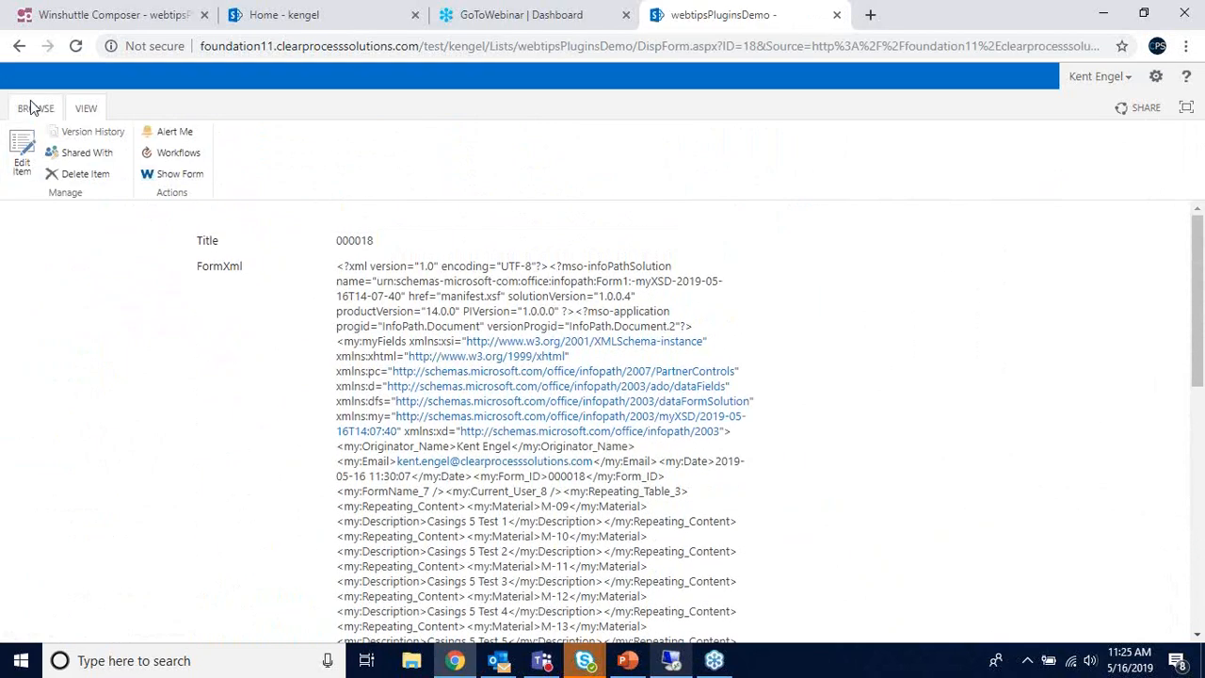
# - Return to the site home page and bring up the remote server session
pyautogui.click(35, 108)
pyautogui.click(44, 156)
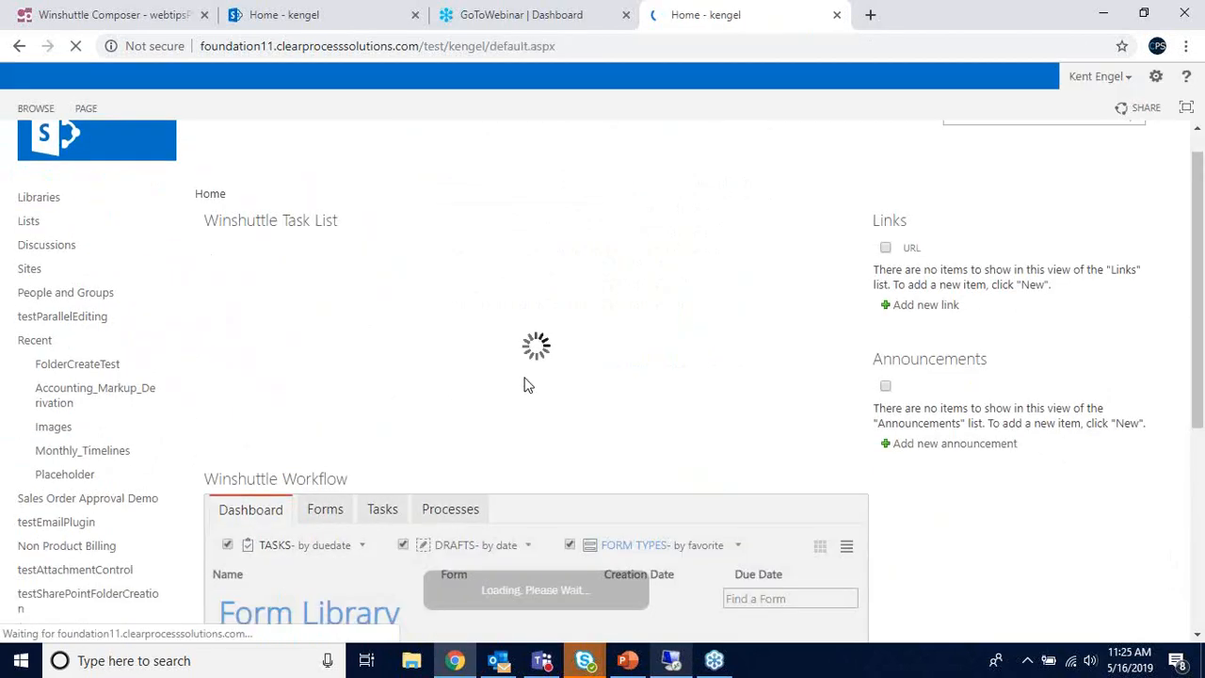
pyautogui.scroll(-4, 558, 402)
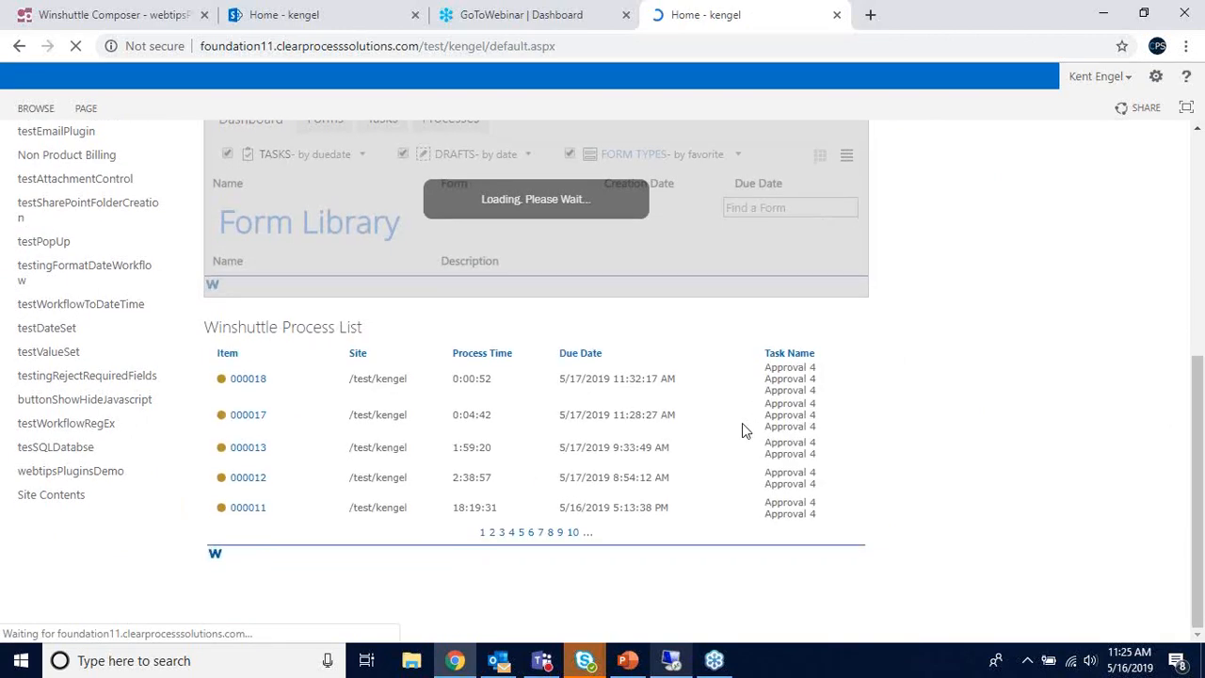
pyautogui.click(687, 663)
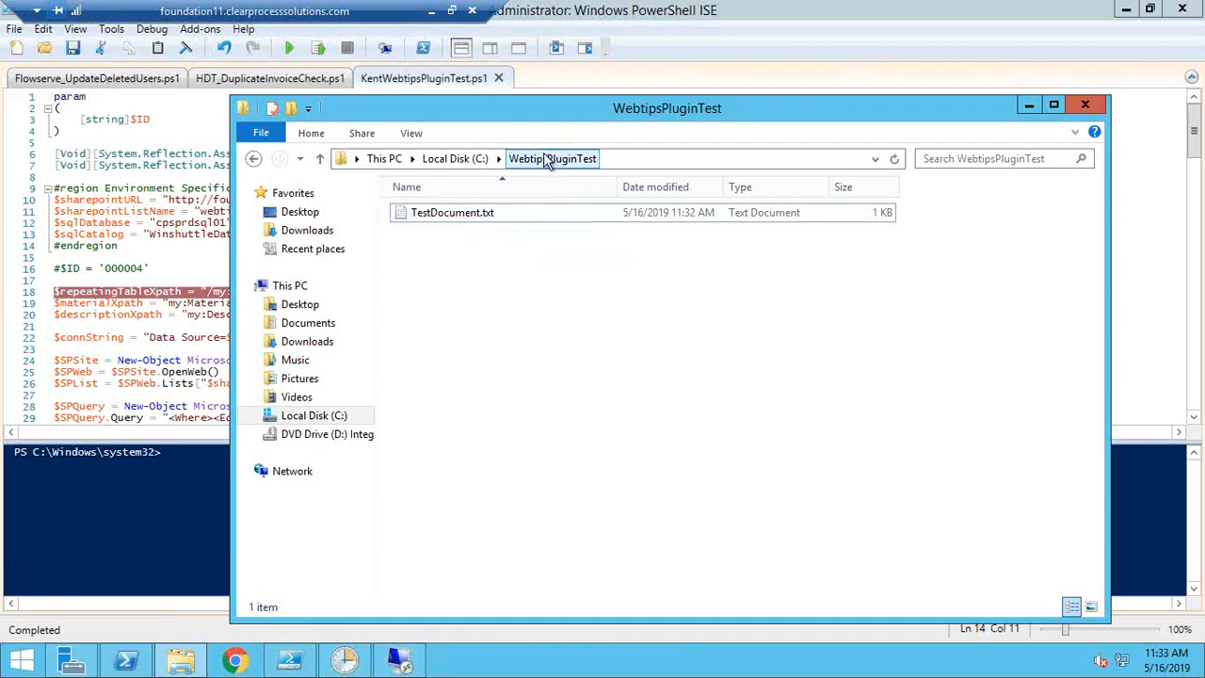
# - Inspect the 1 KB TestDocument.txt copied into WebtipsPluginTest, then clear the selection
pyautogui.click(439, 218)
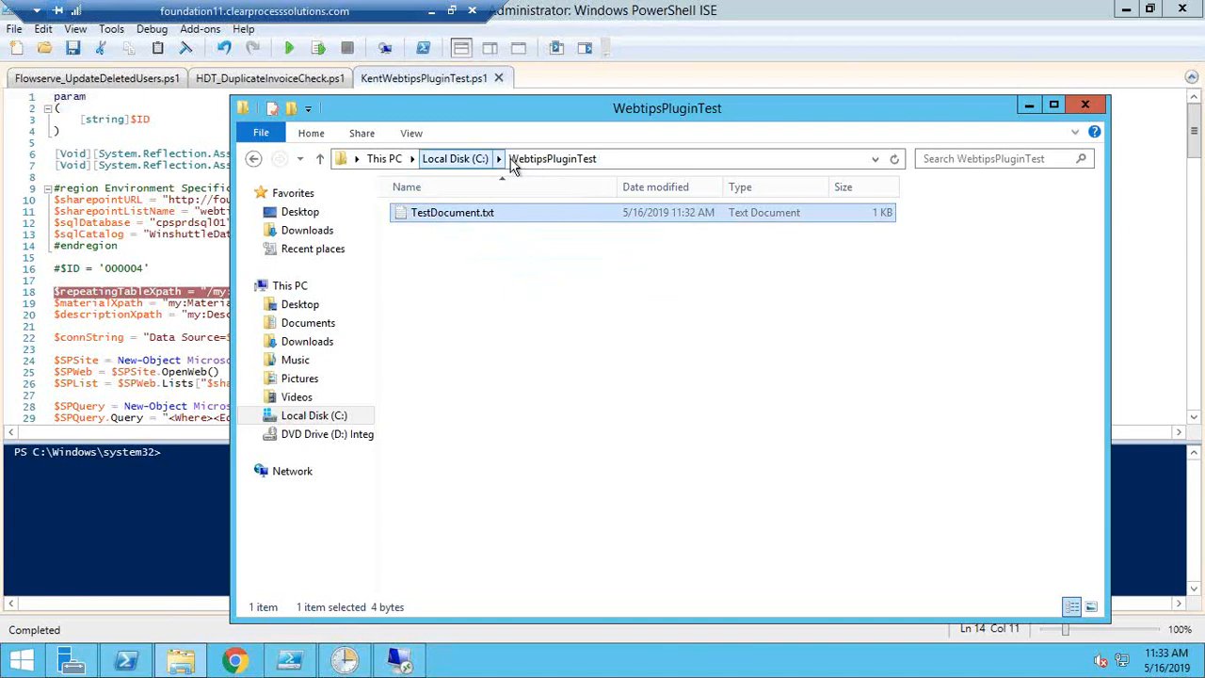
pyautogui.click(459, 241)
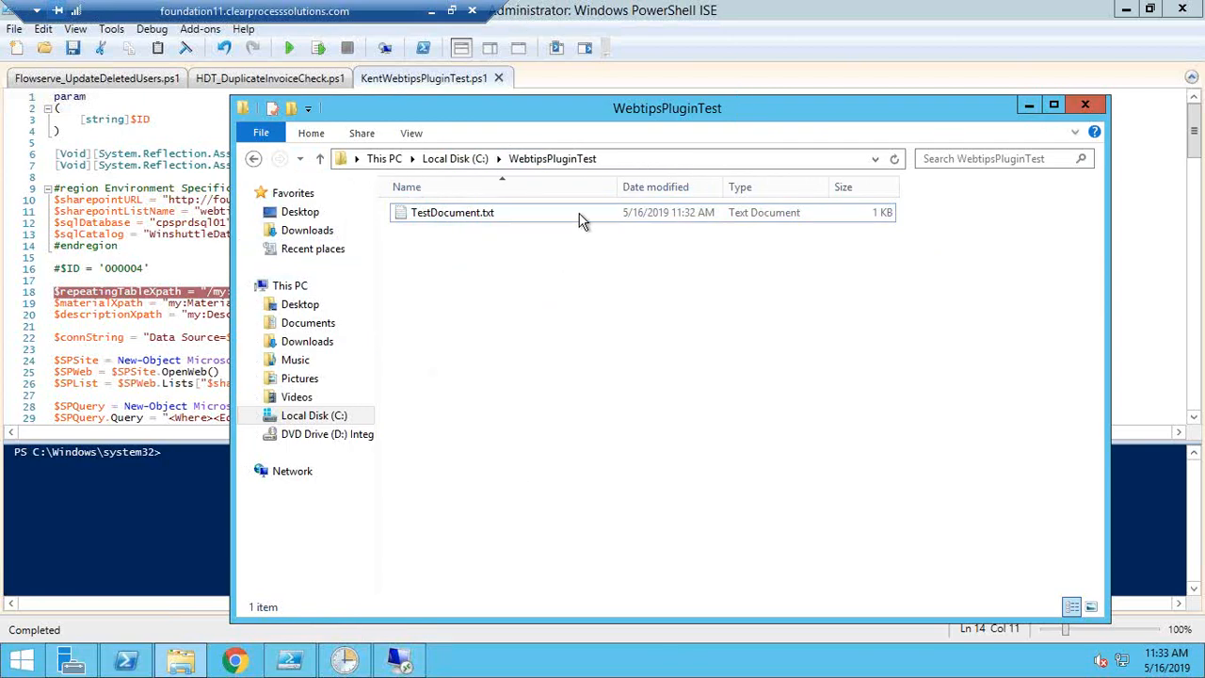
# - Return to the kengel SharePoint home page and show the workflow tasks list with 000018 at Approval 4
pyautogui.click(435, 16)
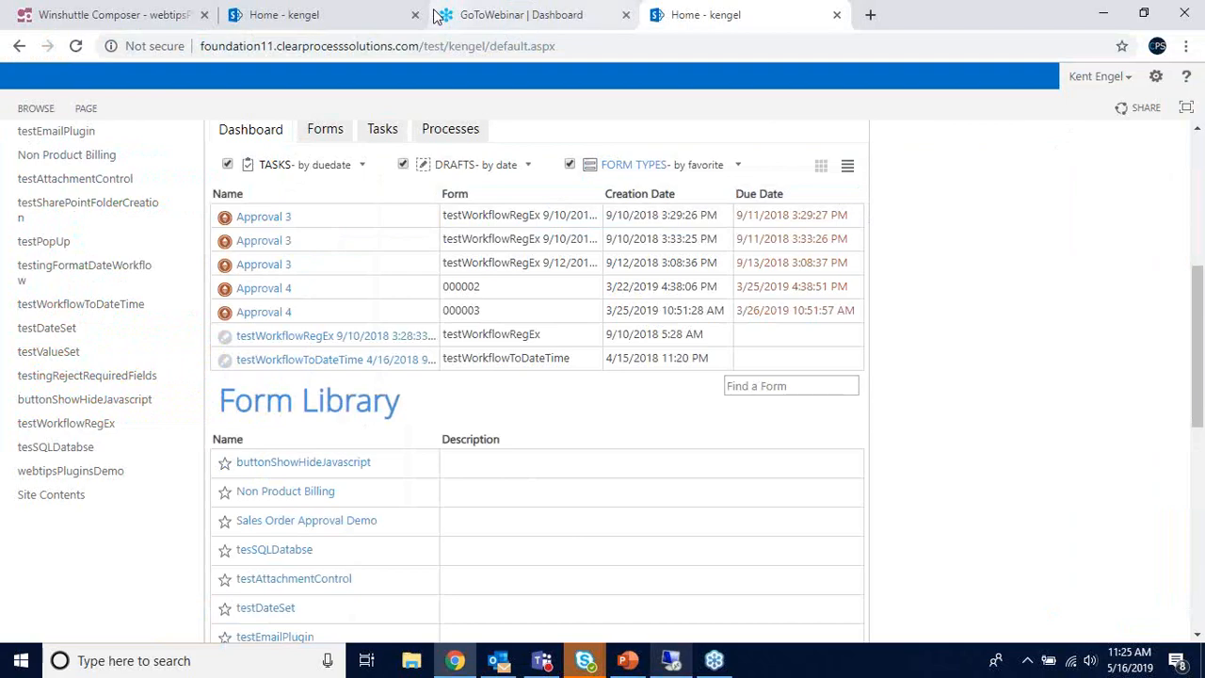
pyautogui.scroll(-2, 606, 414)
pyautogui.scroll(10, 405, 283)
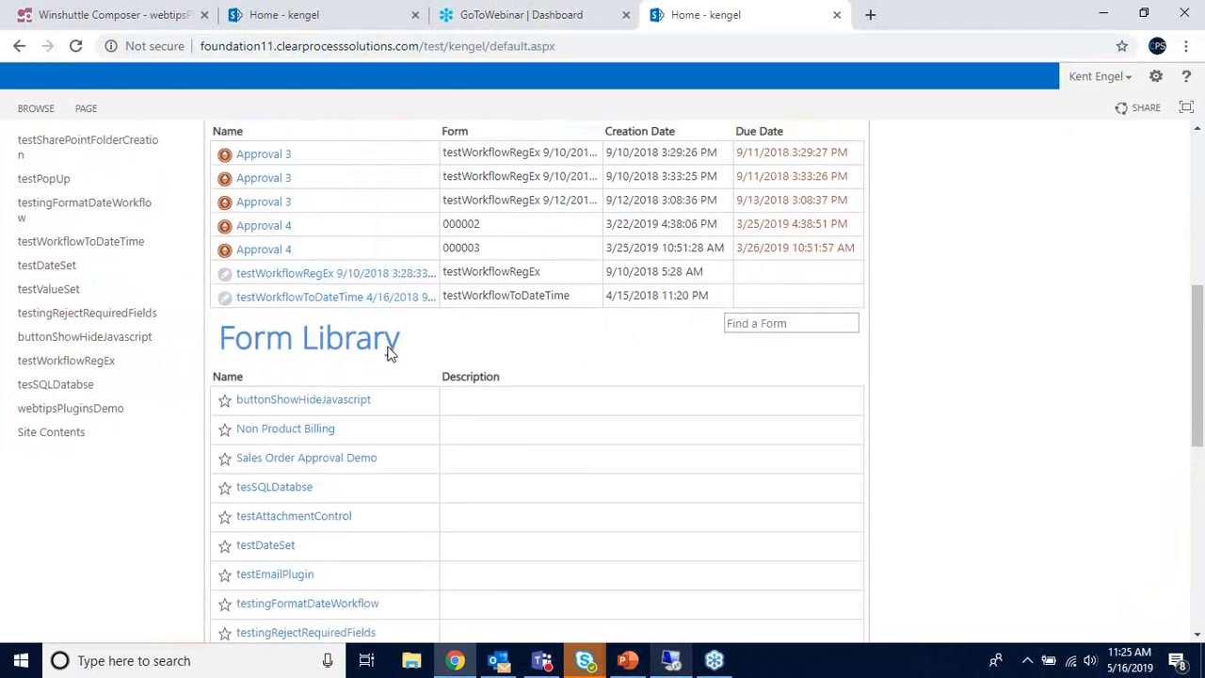
pyautogui.click(382, 545)
pyautogui.scroll(-3, 461, 490)
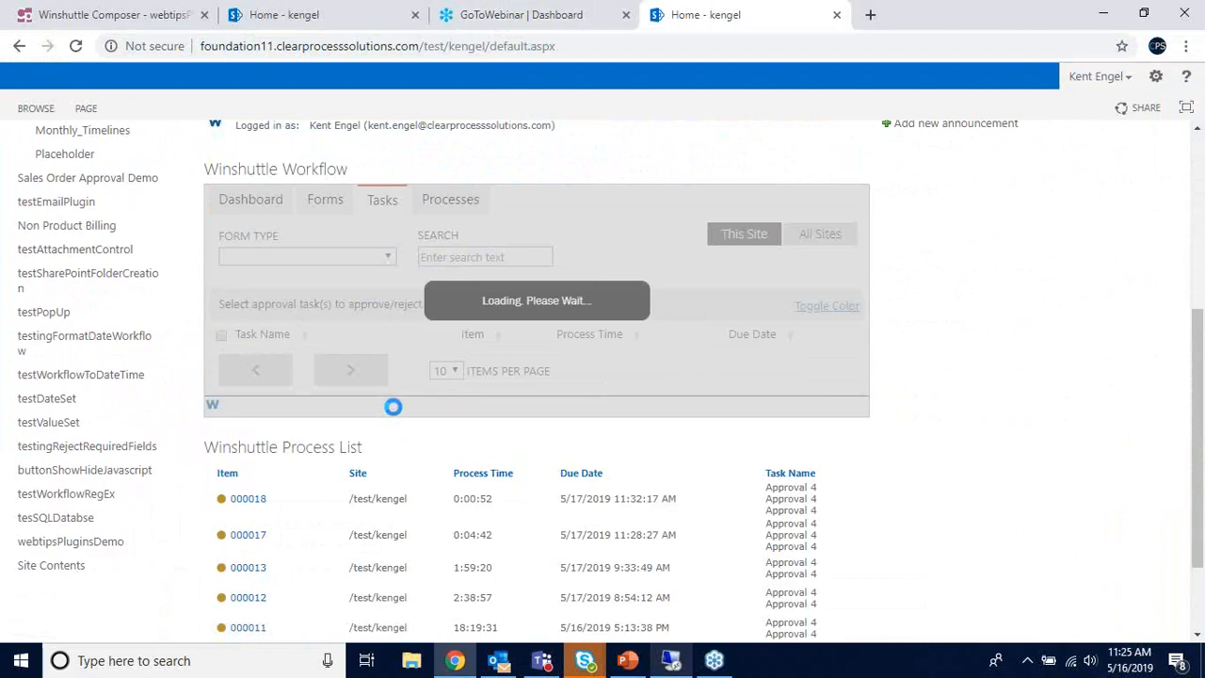
pyautogui.scroll(-1, 483, 308)
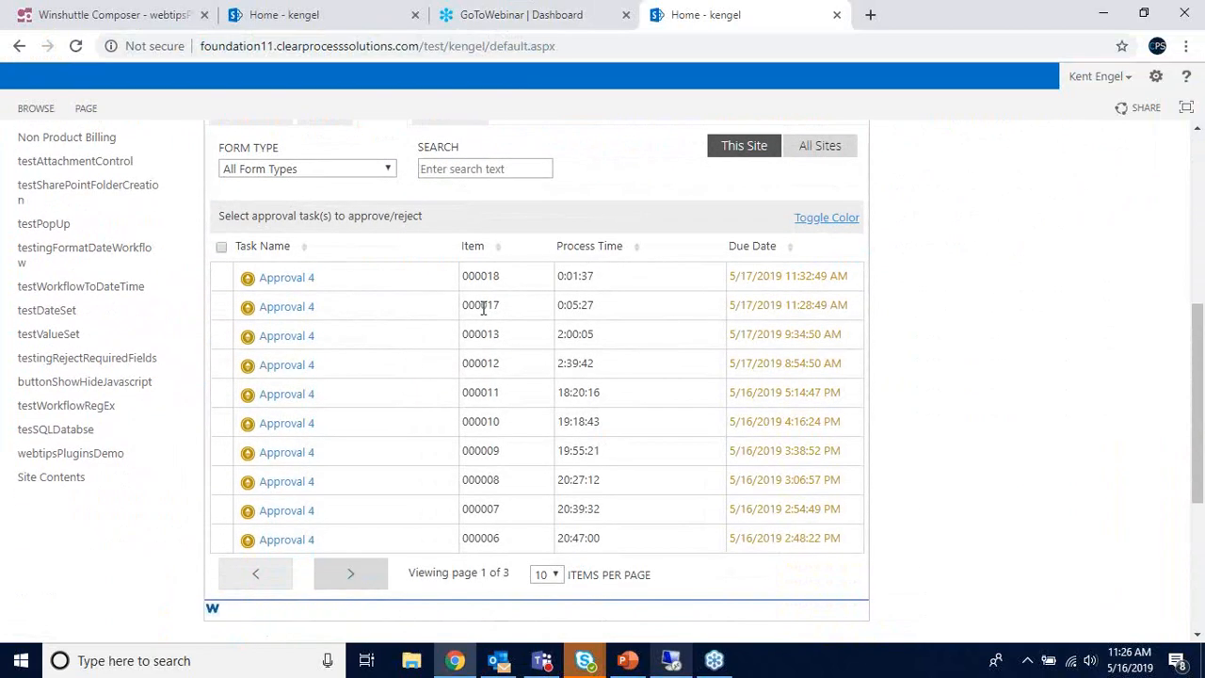
# - Open item 000017's Approval 4 task, verify Total Price Formatted 764.65, and approve it
pyautogui.click(290, 313)
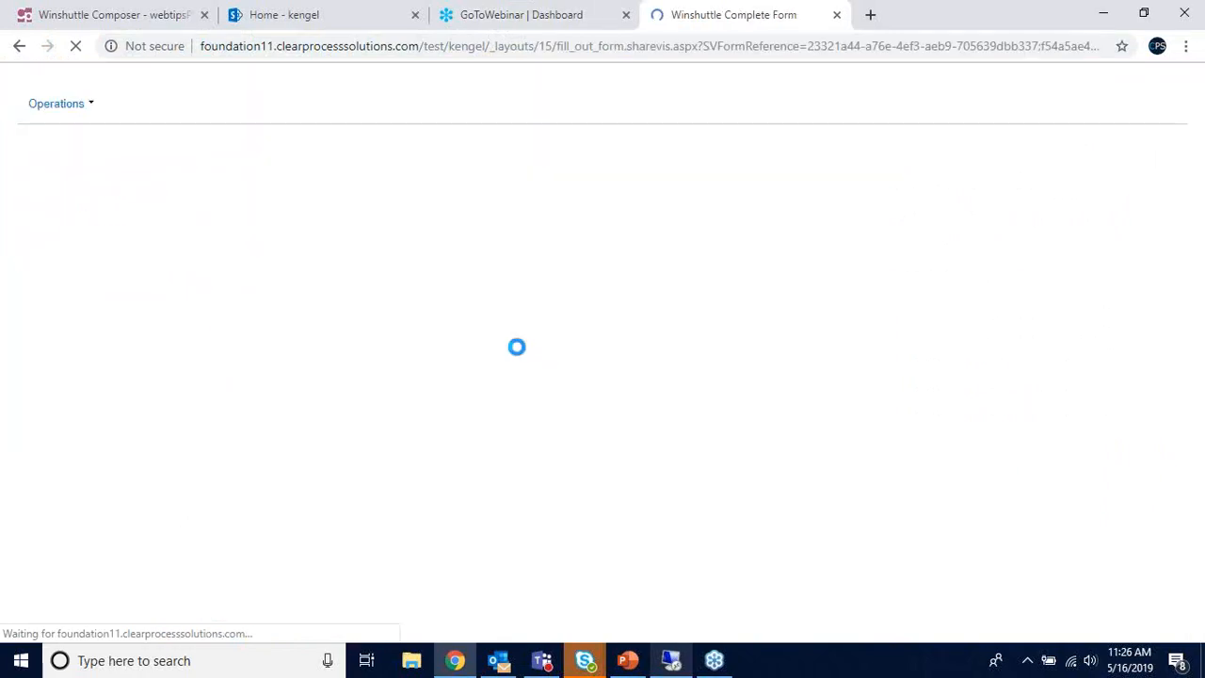
pyautogui.scroll(-4, 758, 392)
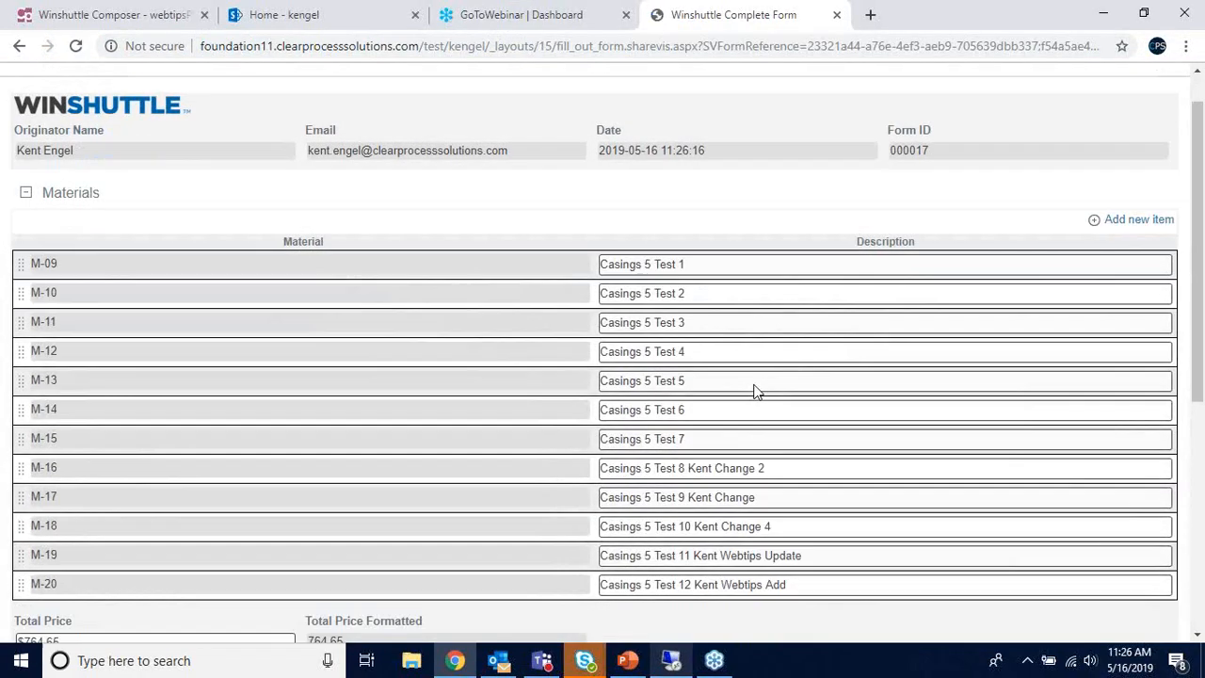
pyautogui.scroll(-2, 757, 392)
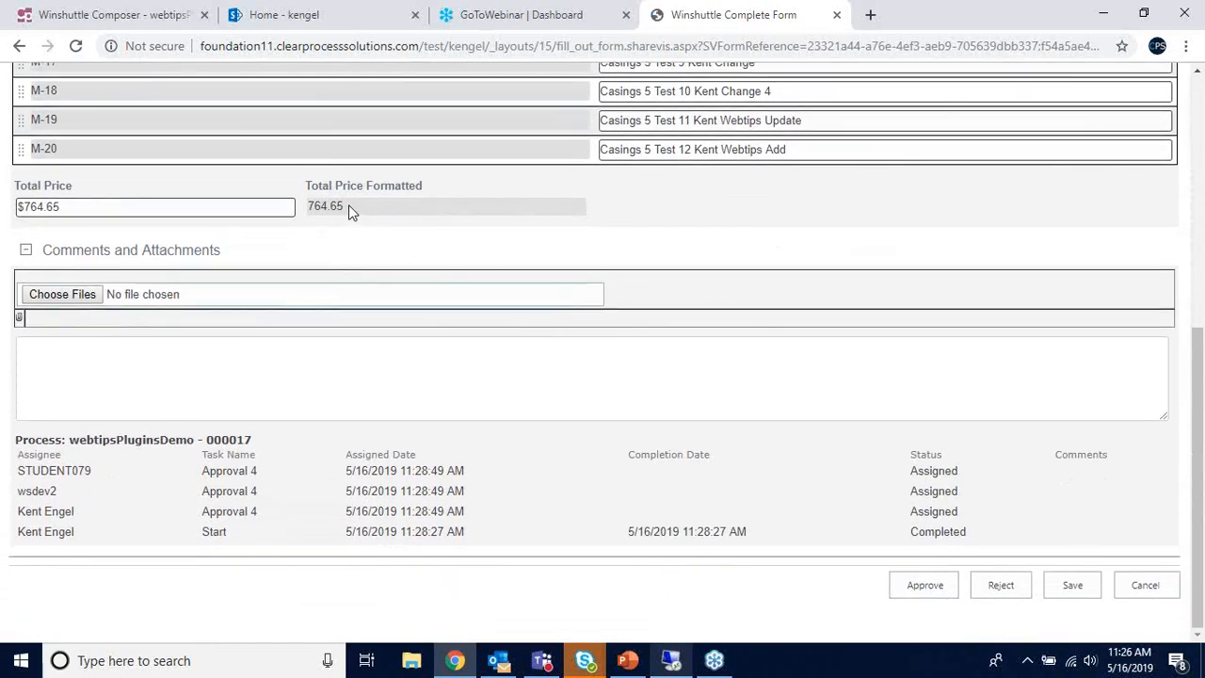
pyautogui.moveTo(350, 207); pyautogui.dragTo(315, 211)
pyautogui.moveTo(349, 209); pyautogui.dragTo(310, 213)
pyautogui.click(369, 210)
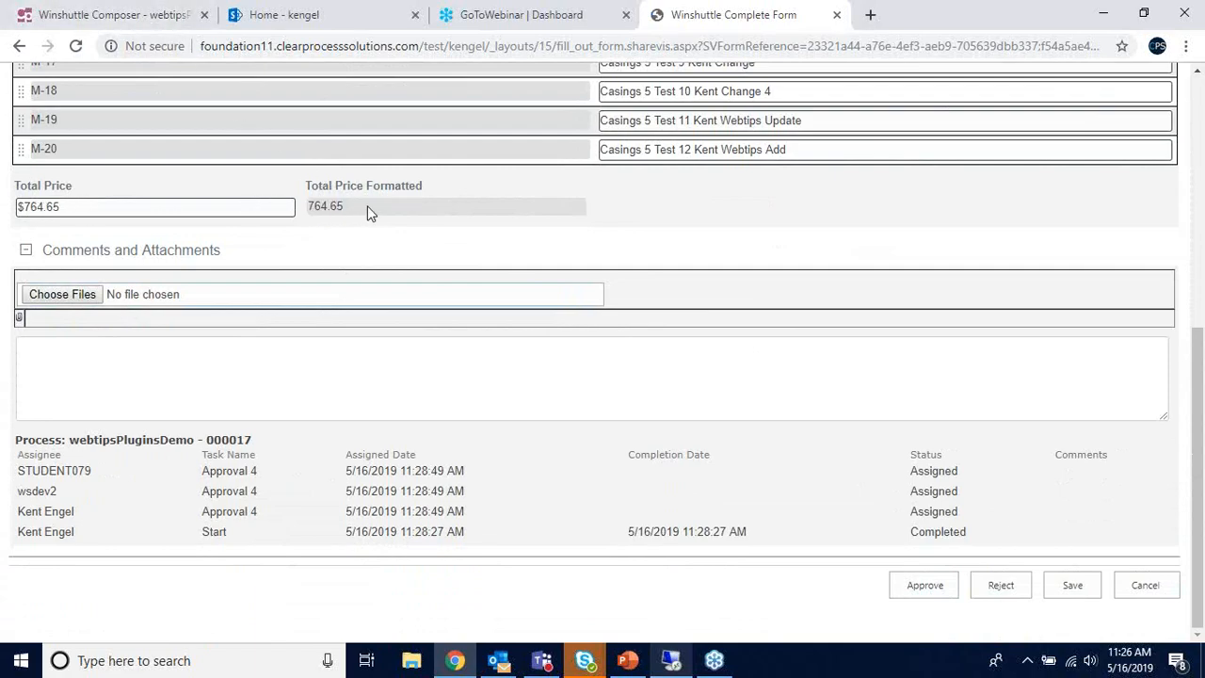
pyautogui.click(925, 585)
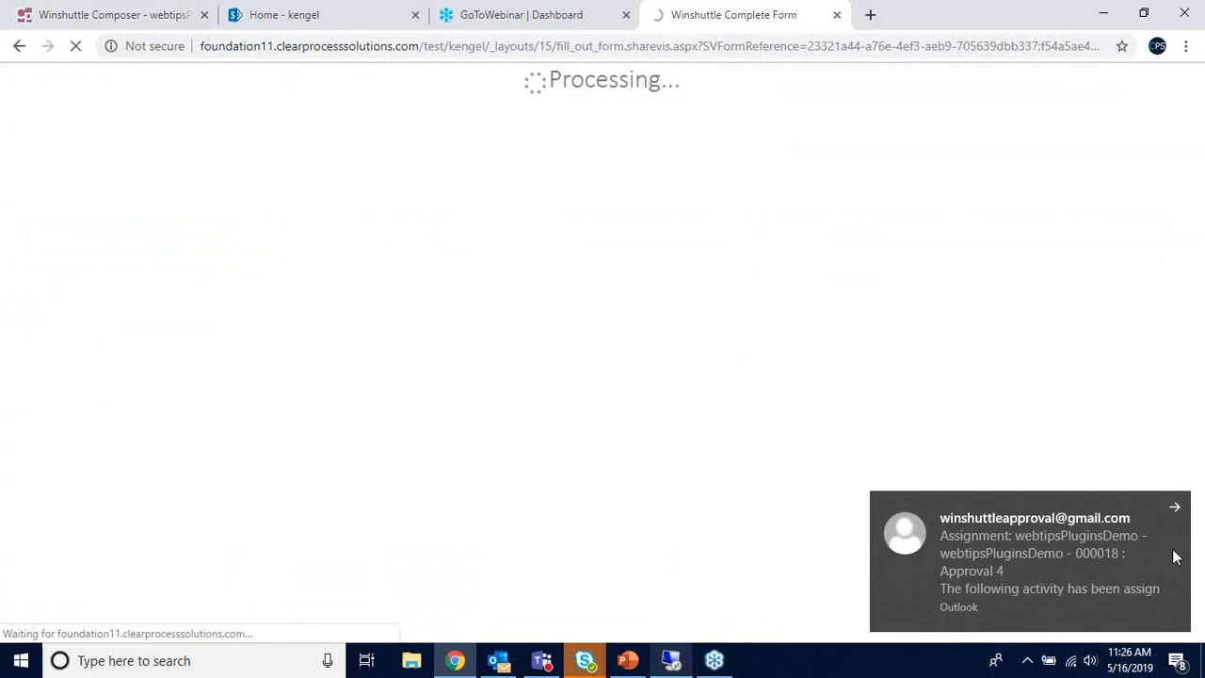
# - Dismiss the Outlook toast, confirm 000017 is at Wait 5 Min, and return to Winshuttle Composer
pyautogui.click(1175, 510)
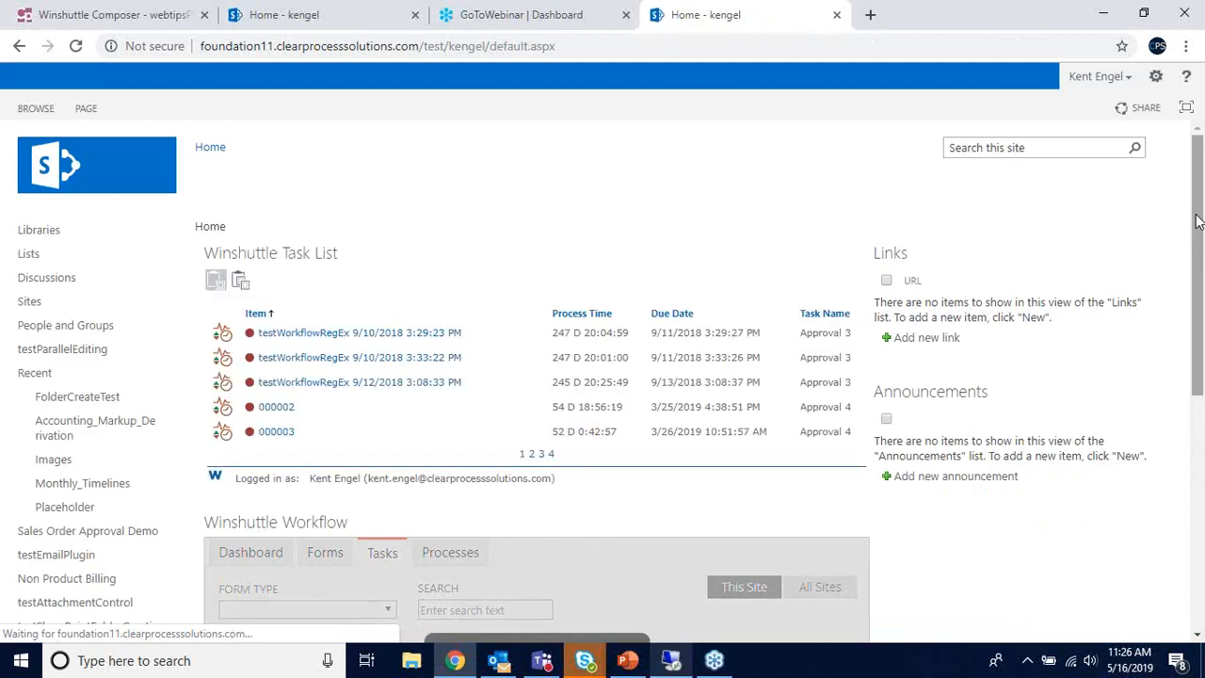
pyautogui.moveTo(1196, 260); pyautogui.dragTo(1200, 540)
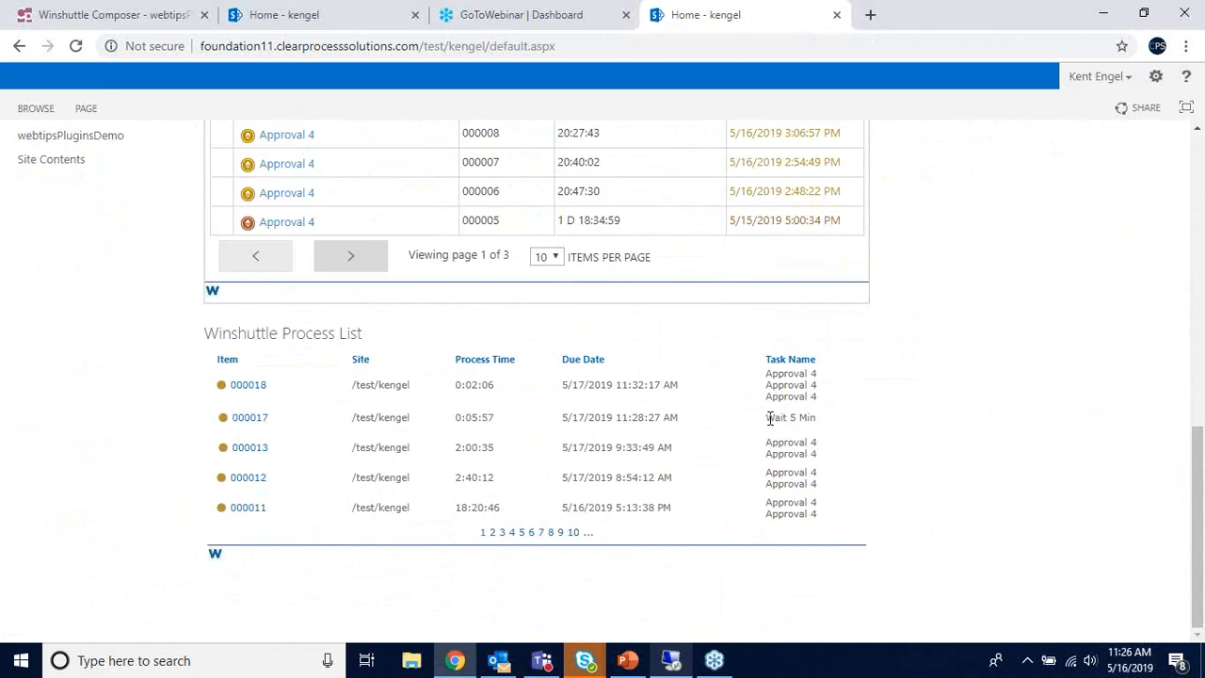
pyautogui.moveTo(770, 418); pyautogui.dragTo(817, 423)
pyautogui.click(818, 425)
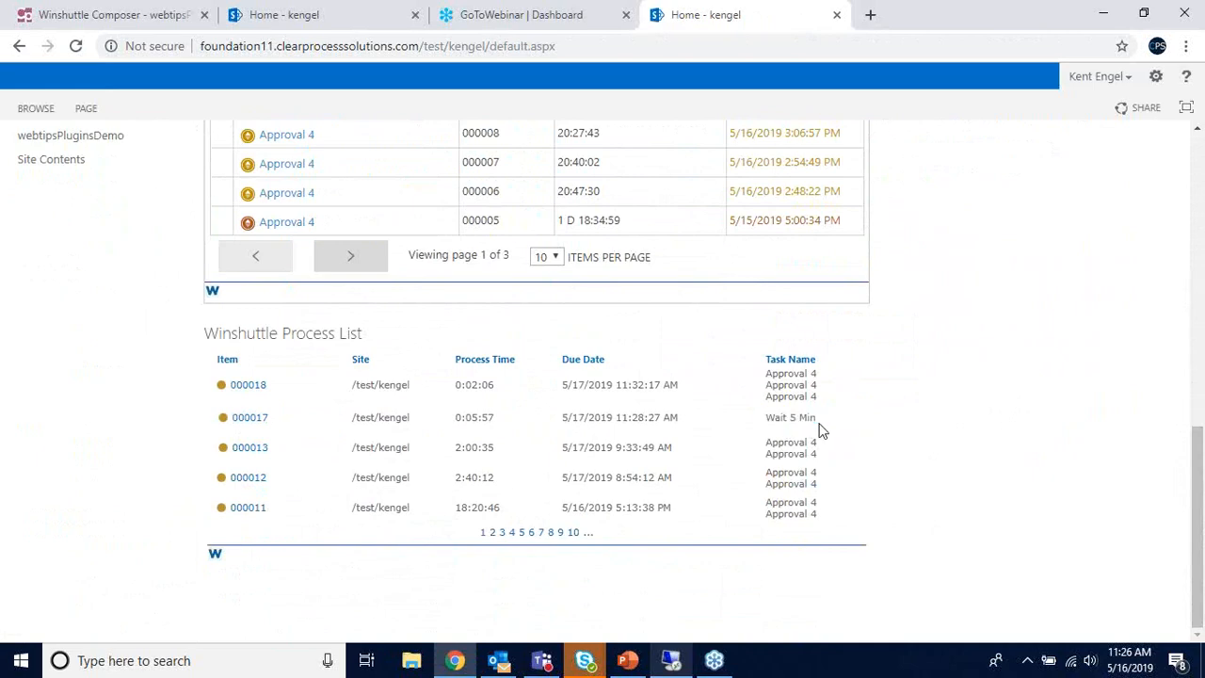
pyautogui.click(168, 20)
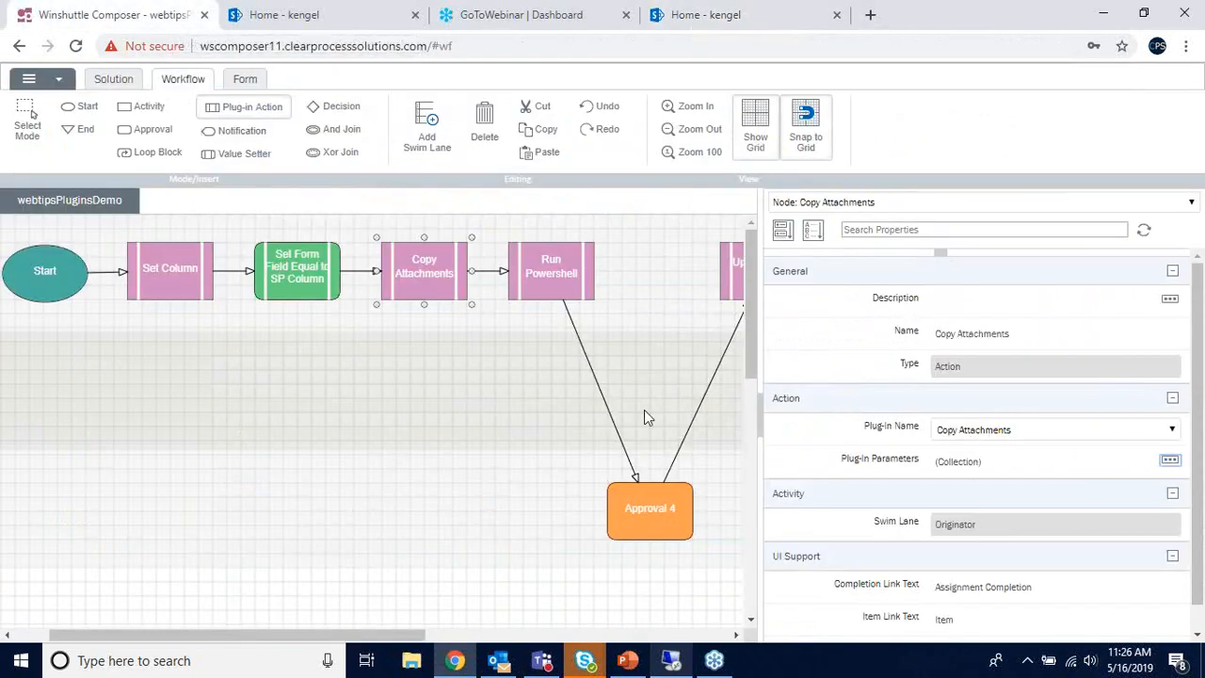
# - Inspect the Run Powershell, Wait 5 Min, Update Price Table and Set Item Permissions node properties
pyautogui.moveTo(405, 635); pyautogui.dragTo(563, 635)
pyautogui.click(268, 289)
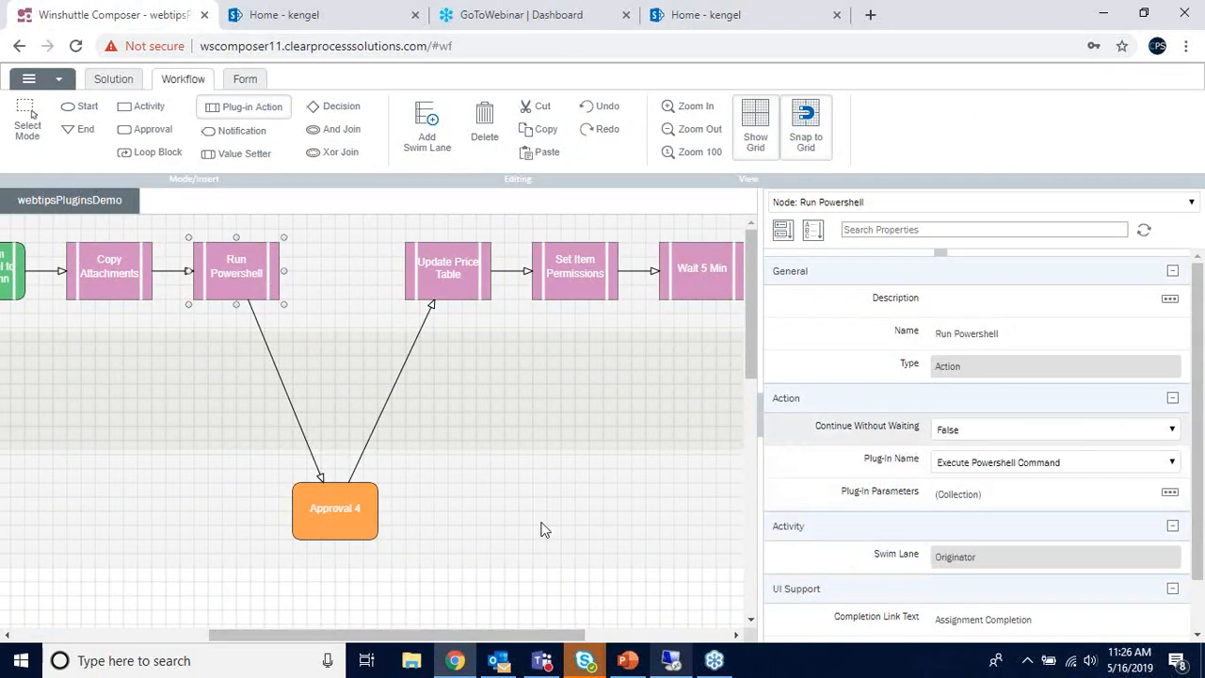
pyautogui.moveTo(395, 634); pyautogui.dragTo(447, 634)
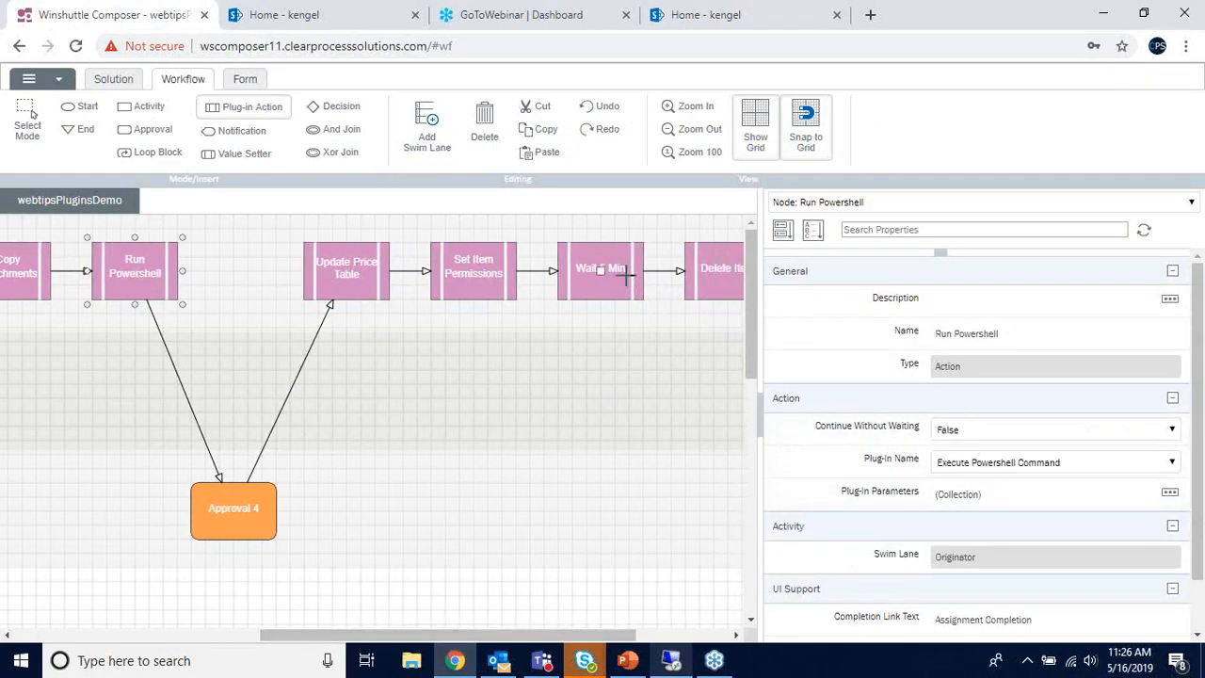
pyautogui.click(621, 281)
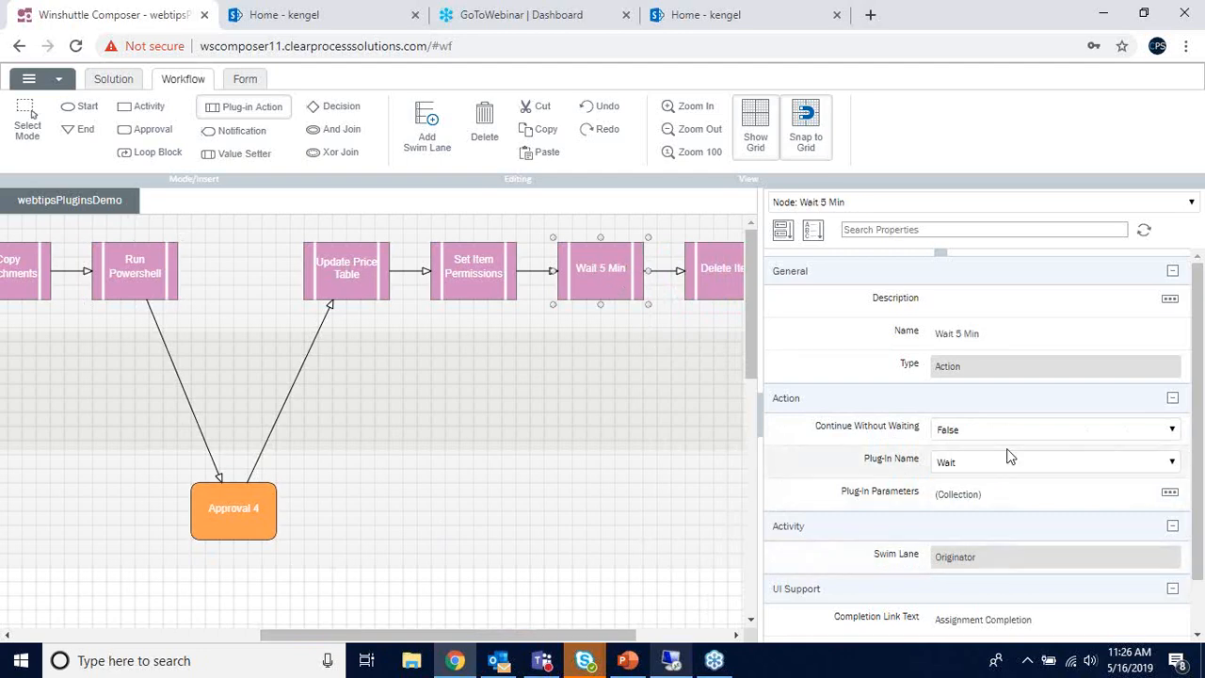
pyautogui.moveTo(534, 633); pyautogui.dragTo(628, 634)
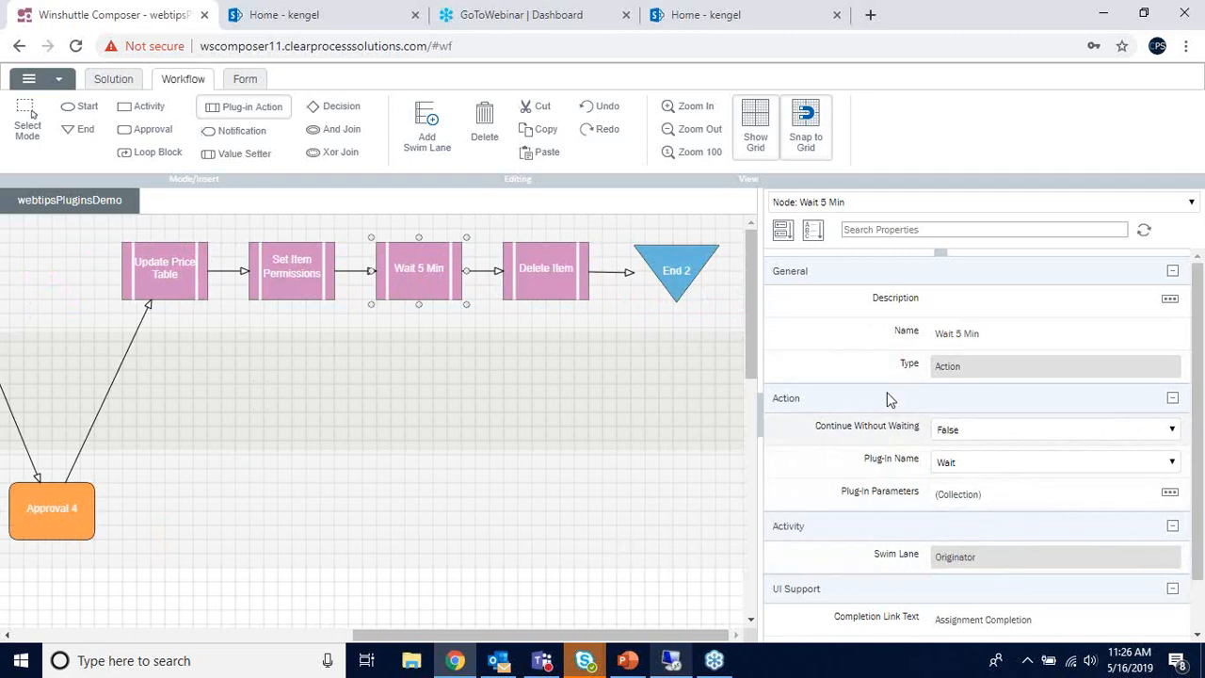
pyautogui.click(183, 286)
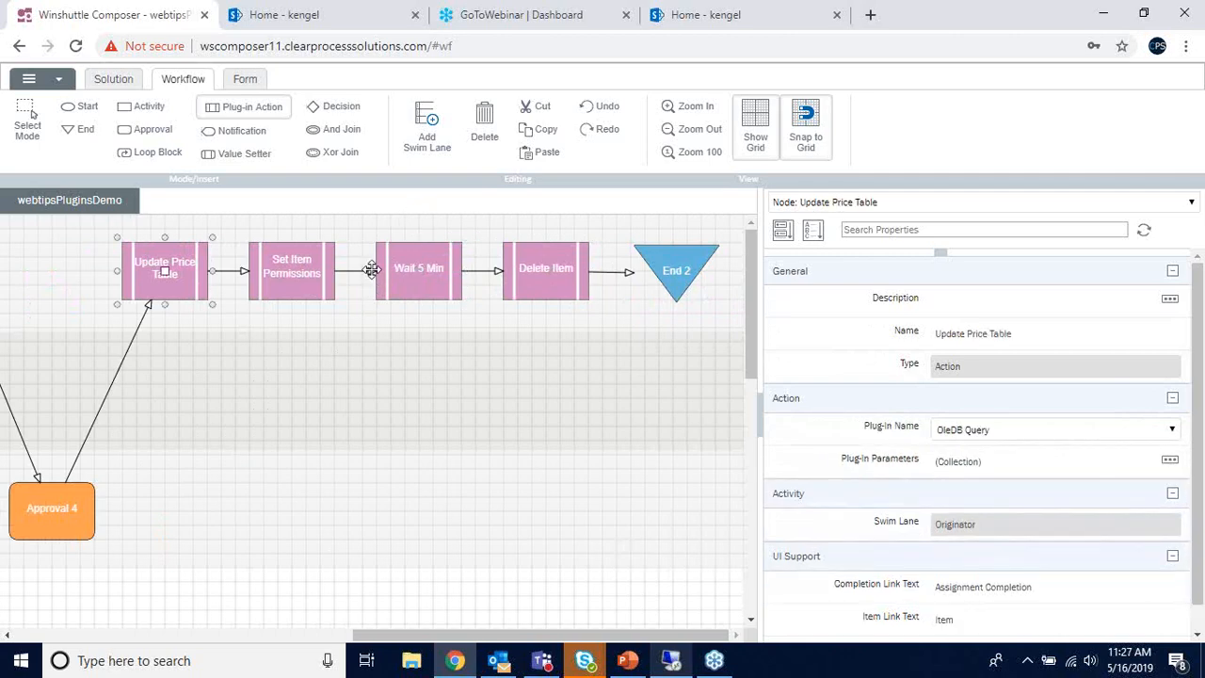
pyautogui.moveTo(484, 634); pyautogui.dragTo(391, 635)
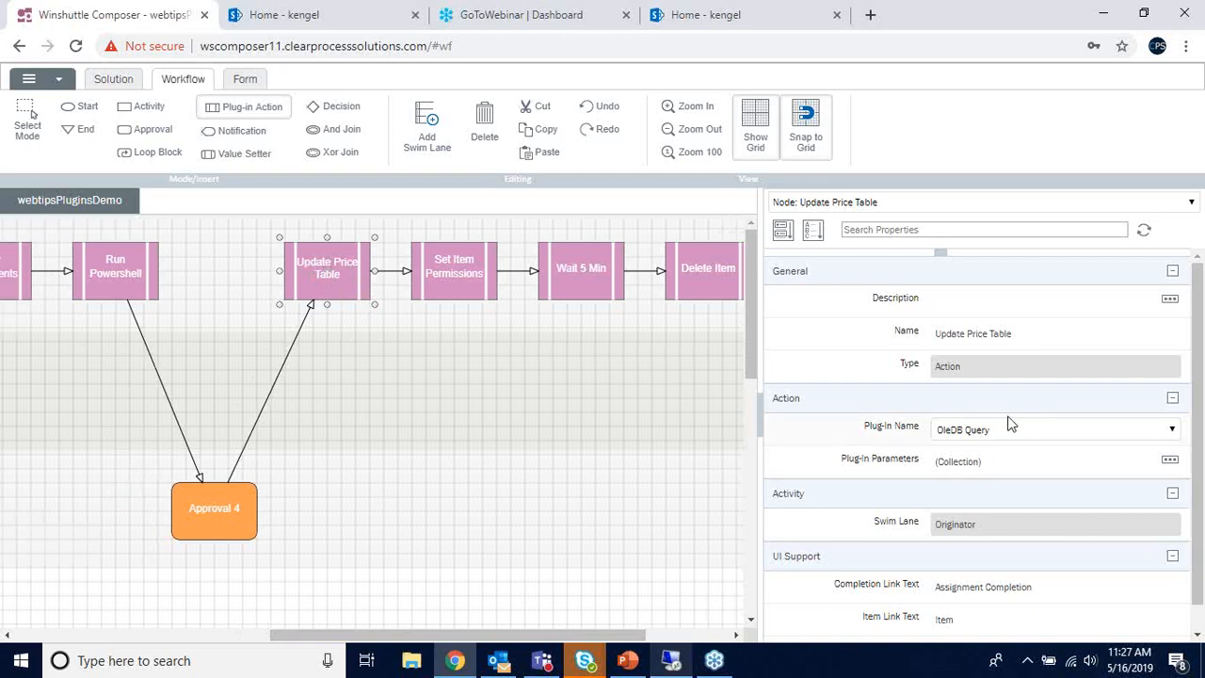
pyautogui.click(482, 289)
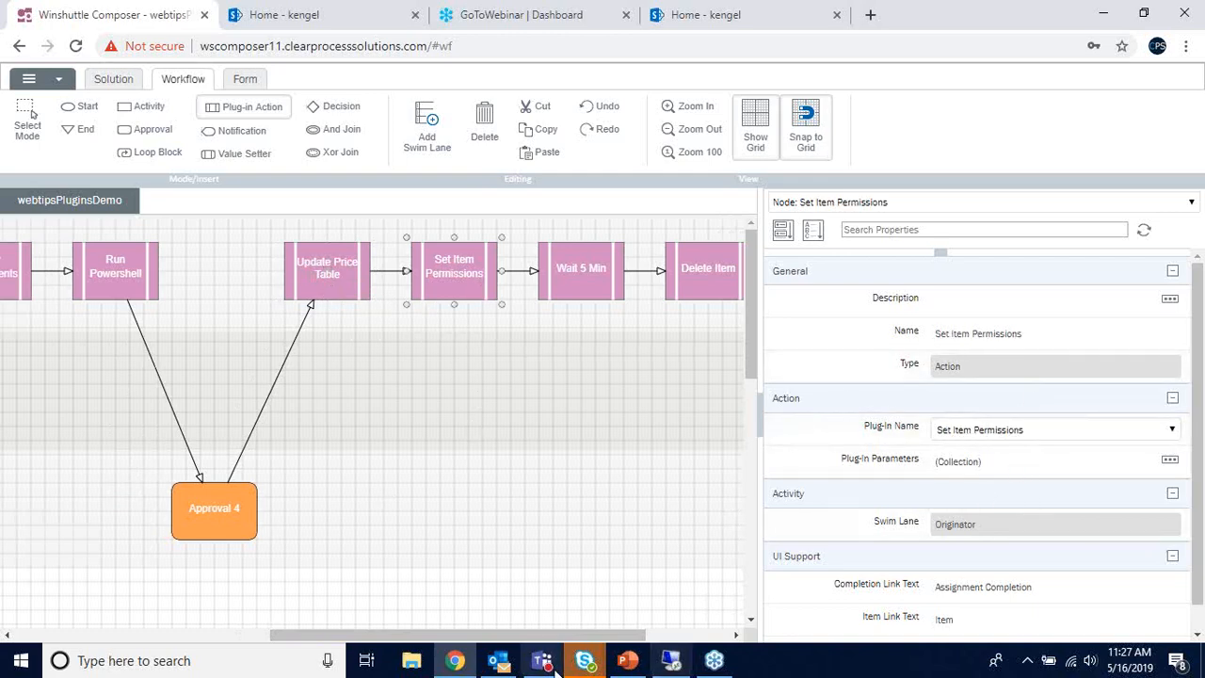
pyautogui.moveTo(556, 637); pyautogui.dragTo(635, 635)
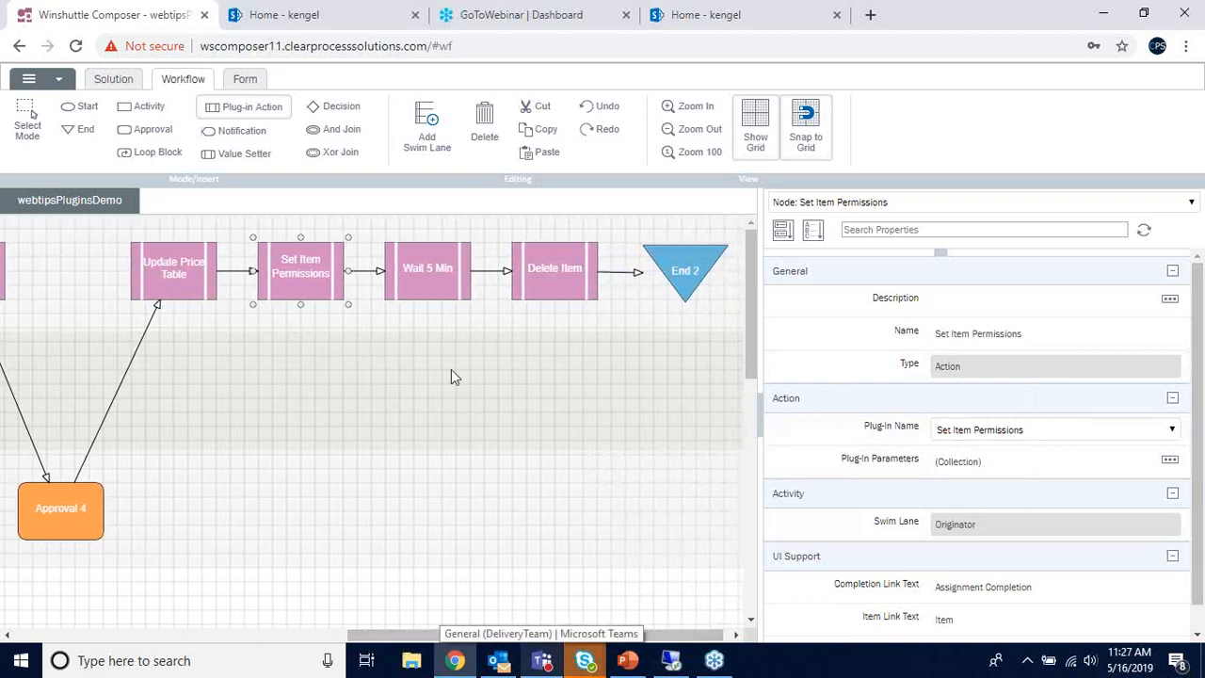
# - Rerun the Total_Price_Test query in SSMS, confirm row 000017 with 764.65, then minimize the remote session
pyautogui.click(666, 661)
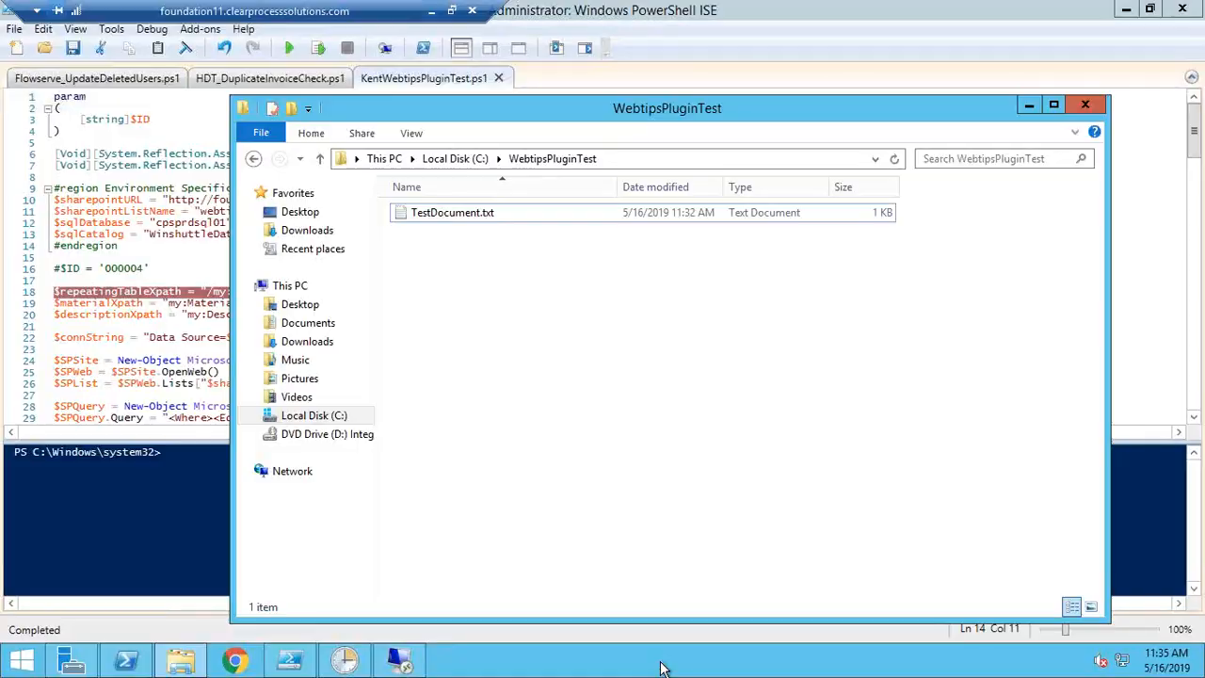
pyautogui.click(398, 662)
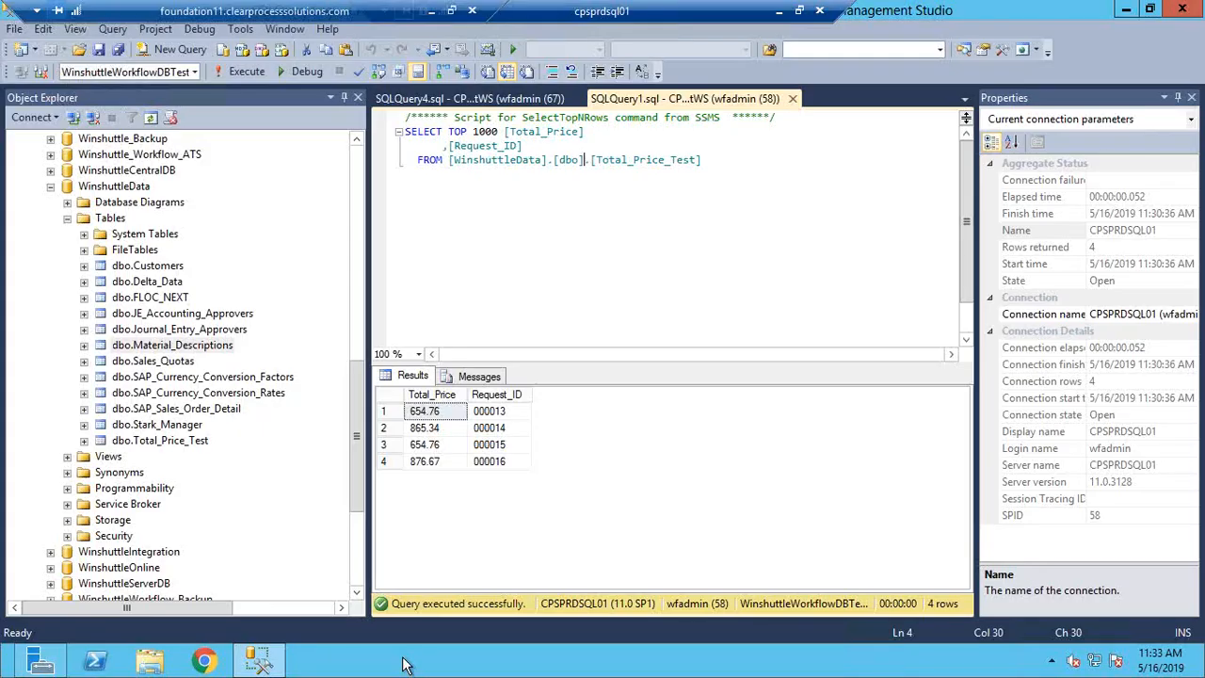
pyautogui.click(245, 73)
pyautogui.click(424, 462)
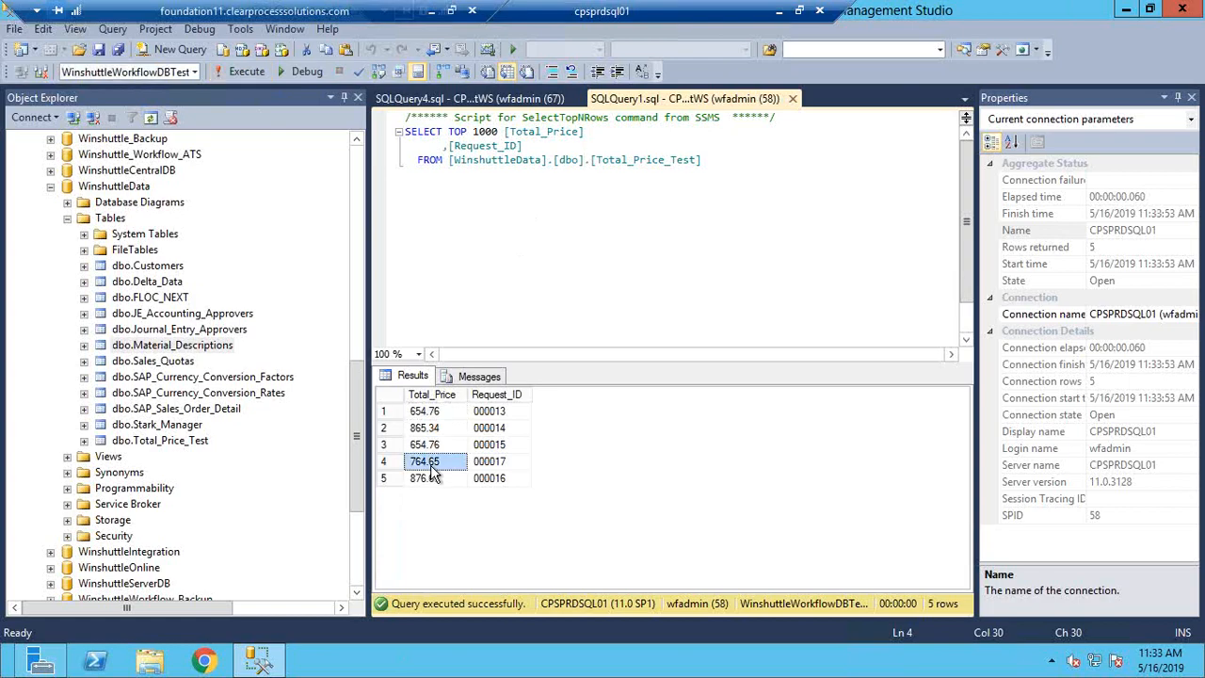
pyautogui.click(508, 471)
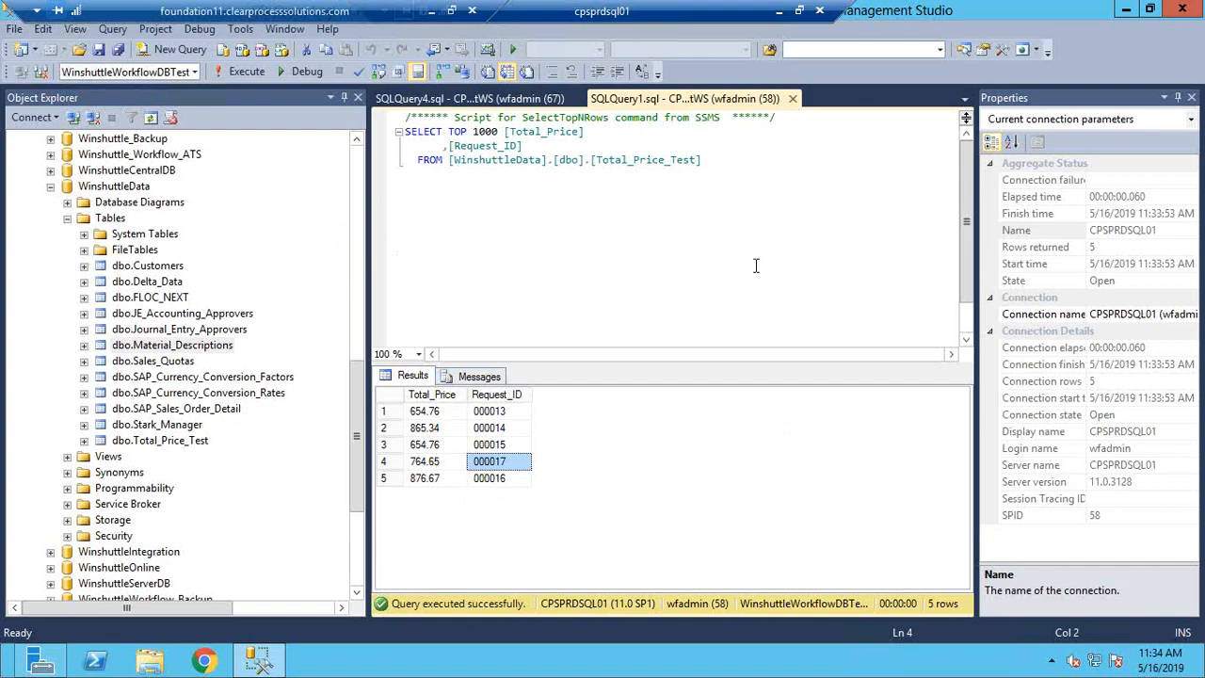
pyautogui.click(432, 12)
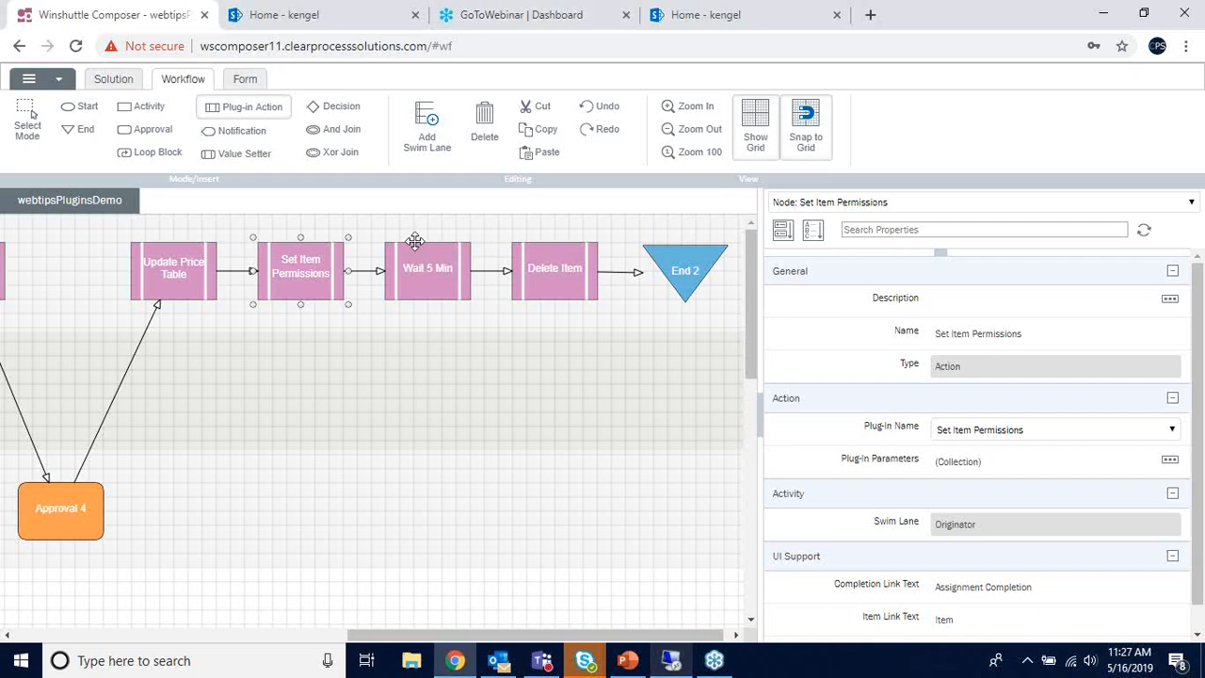
# - View the Wait 5 Min node's properties, then go to the Home - kengel SharePoint page
pyautogui.click(399, 290)
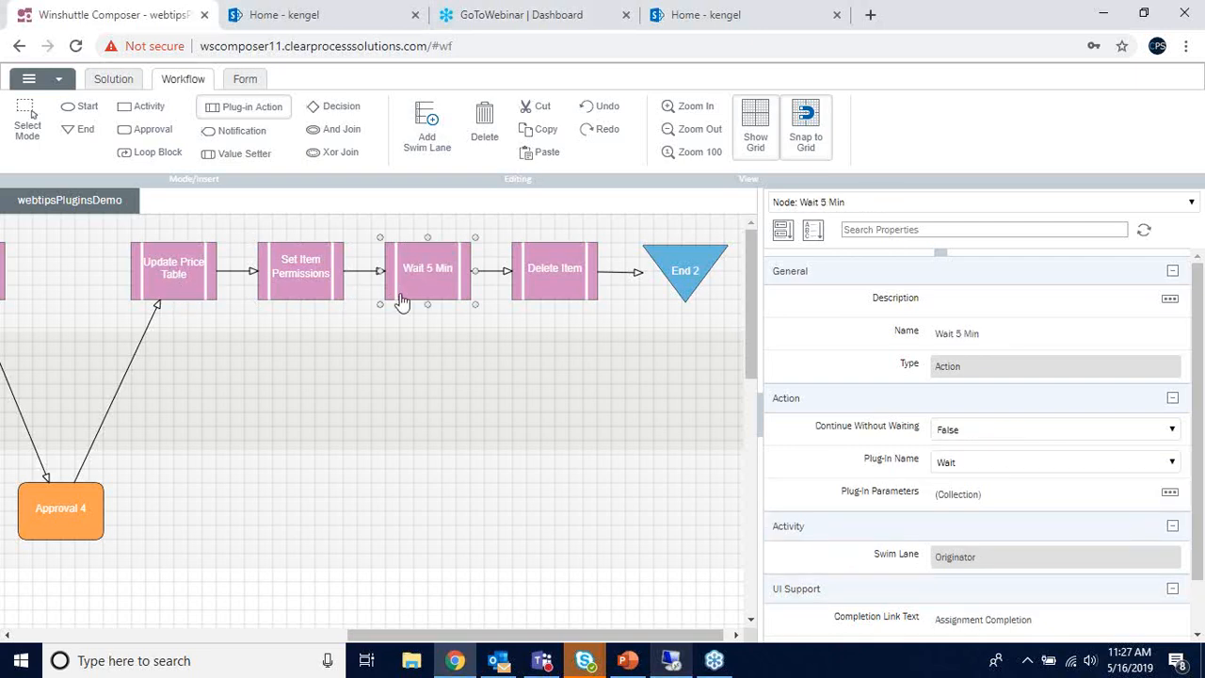
pyautogui.click(663, 17)
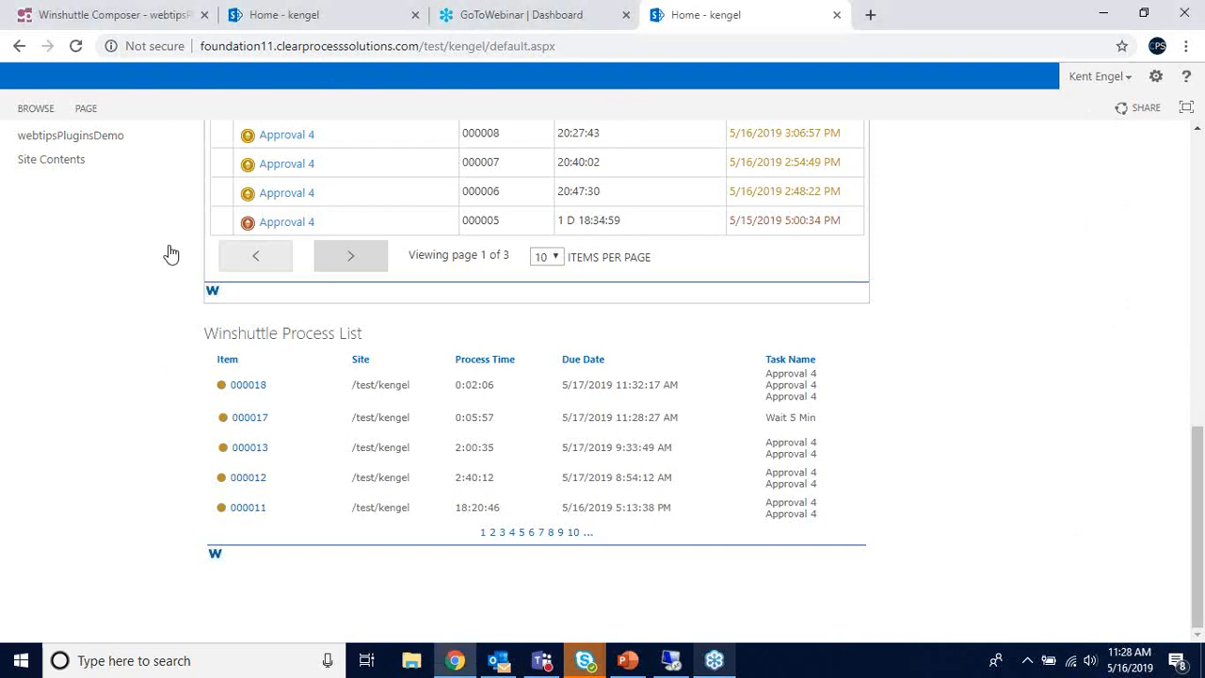
# - Reload the SharePoint home page, confirm 000017 still waits at Wait 5 Min, and return to Composer
pyautogui.click(75, 46)
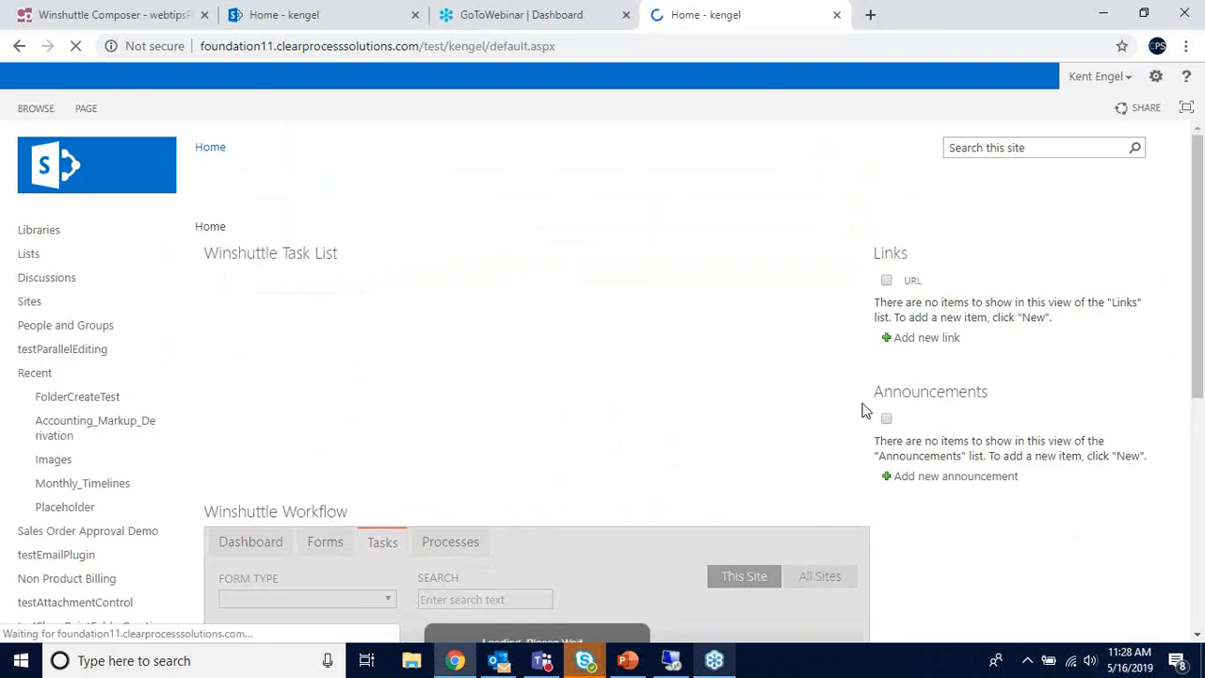
pyautogui.scroll(-8, 870, 421)
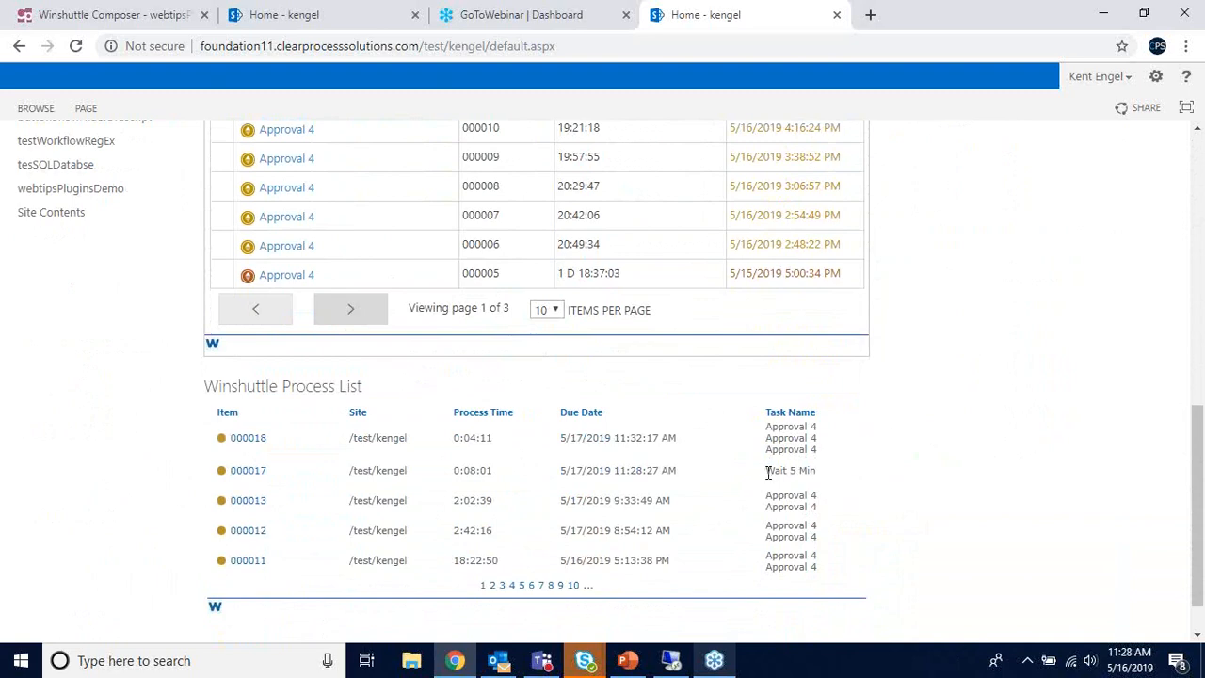
pyautogui.moveTo(767, 470); pyautogui.dragTo(817, 483)
pyautogui.click(818, 482)
pyautogui.click(177, 26)
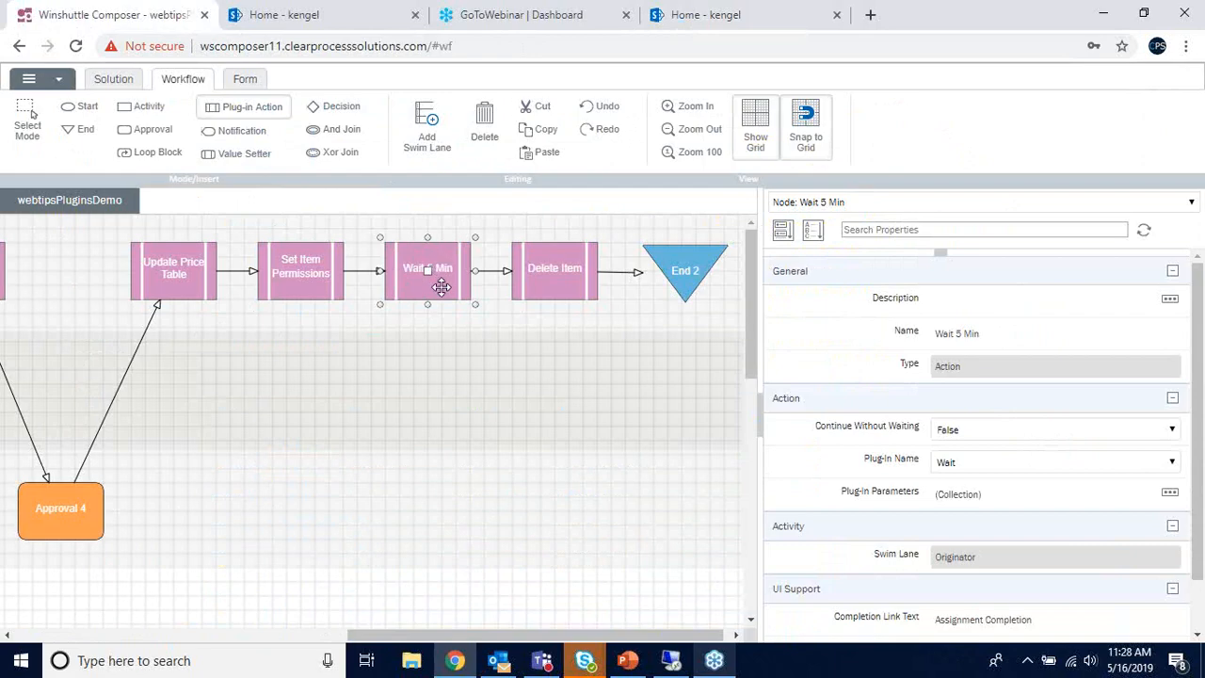
# - Show the webtipsPluginsDemo workflow's properties (Version 16) and scroll the canvas back to the Start node
pyautogui.click(430, 349)
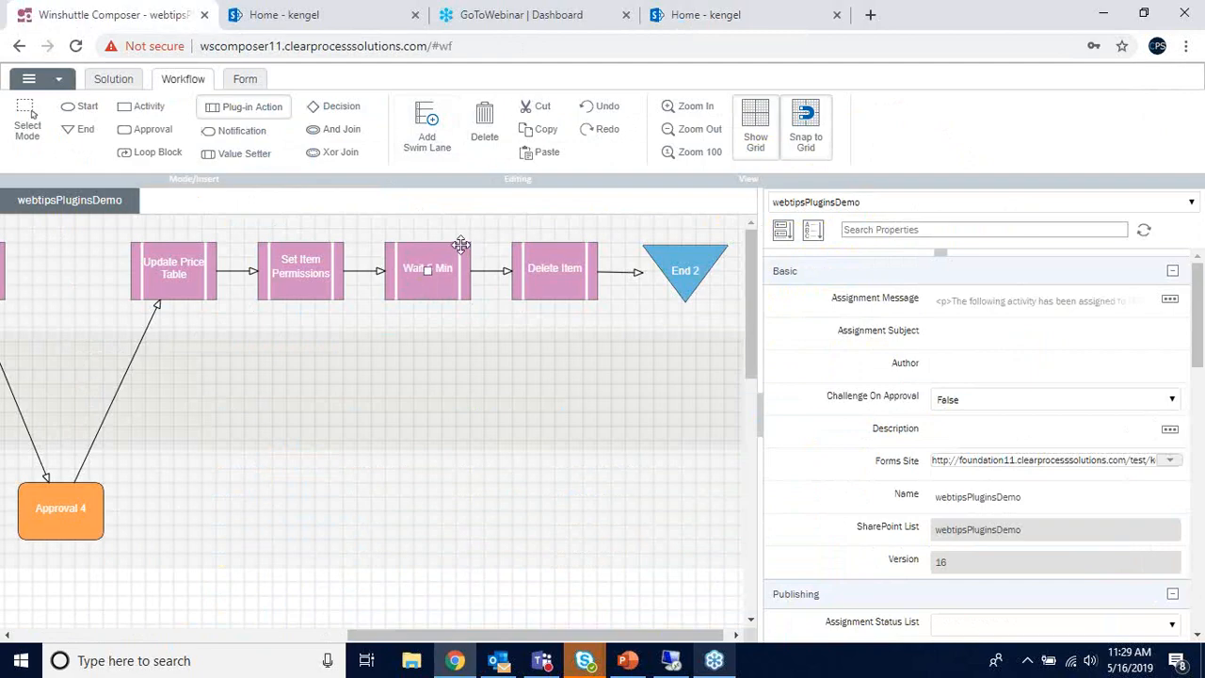
pyautogui.moveTo(487, 628); pyautogui.dragTo(107, 578)
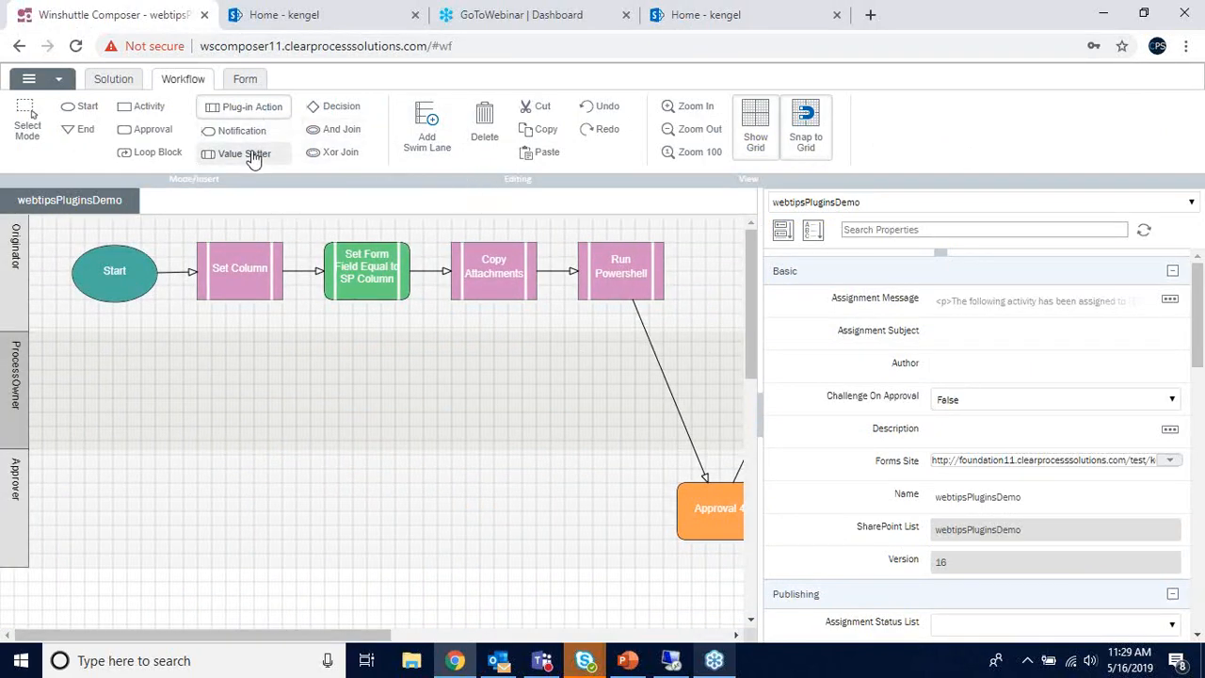
# - Place a new plug-in Action 12 node in the ProcessOwner lane with Continue Without Waiting True
pyautogui.click(247, 106)
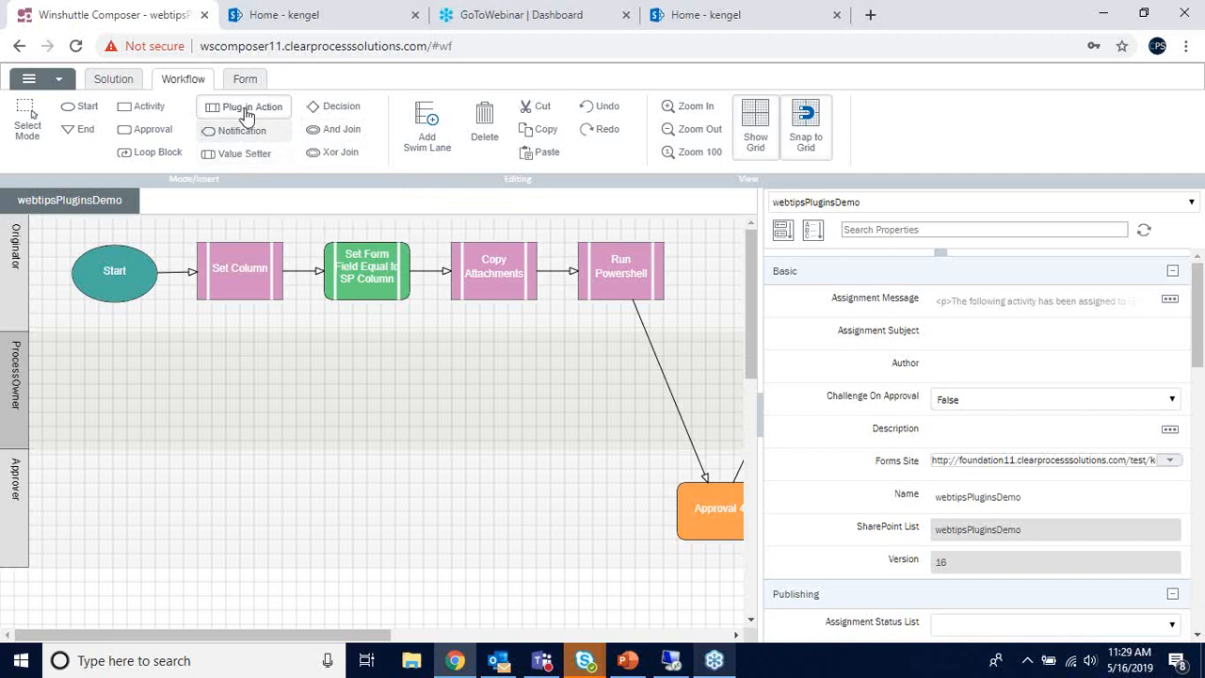
pyautogui.click(224, 440)
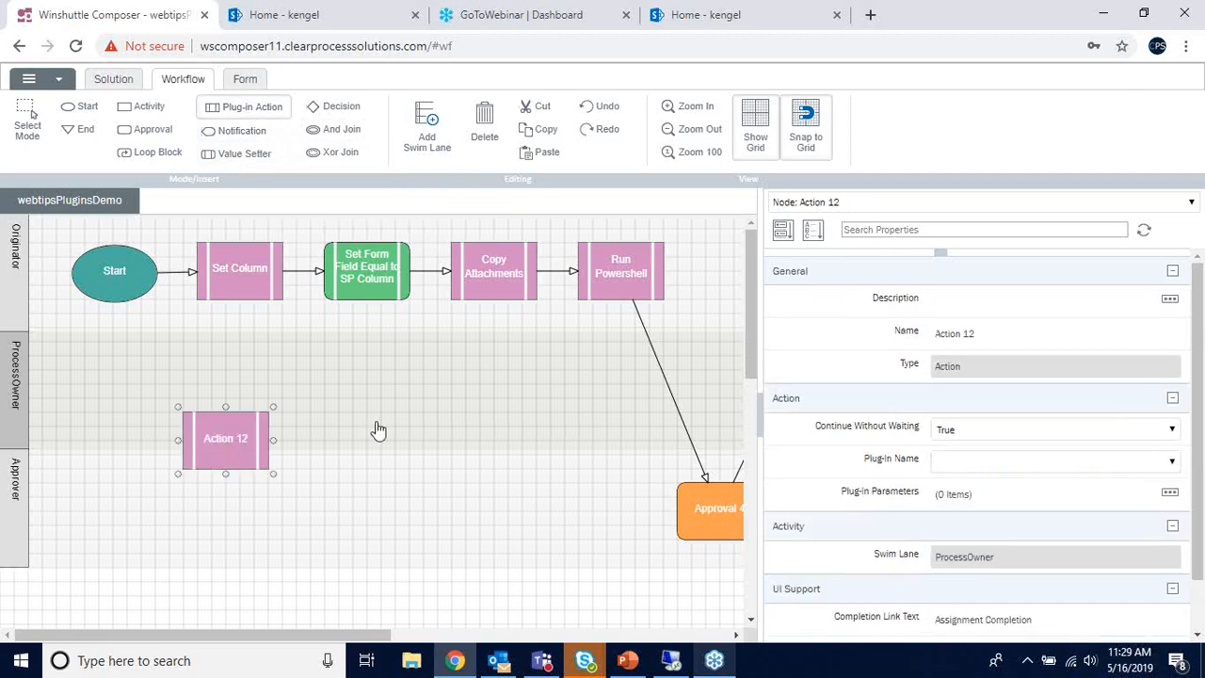
pyautogui.click(1035, 430)
pyautogui.click(972, 477)
# - Set Action 12's plug-in to Winshuttle Update, review its arguments, and view the Solution summary
pyautogui.click(973, 461)
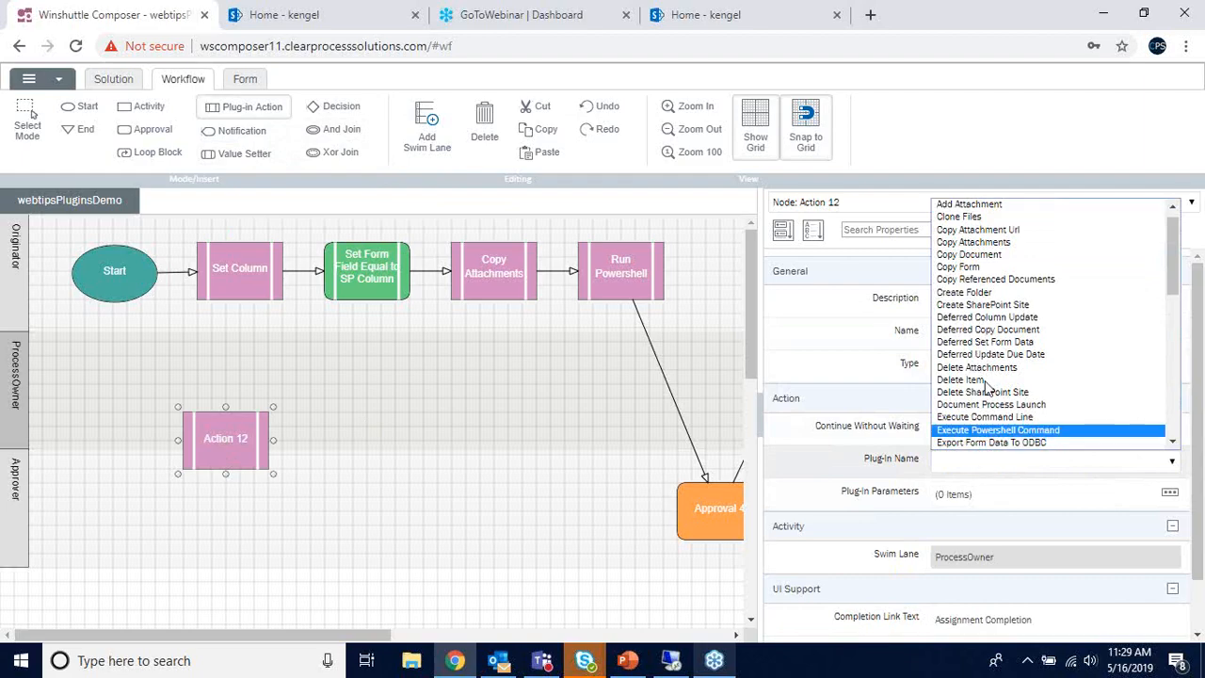
pyautogui.moveTo(1175, 249); pyautogui.dragTo(1172, 391)
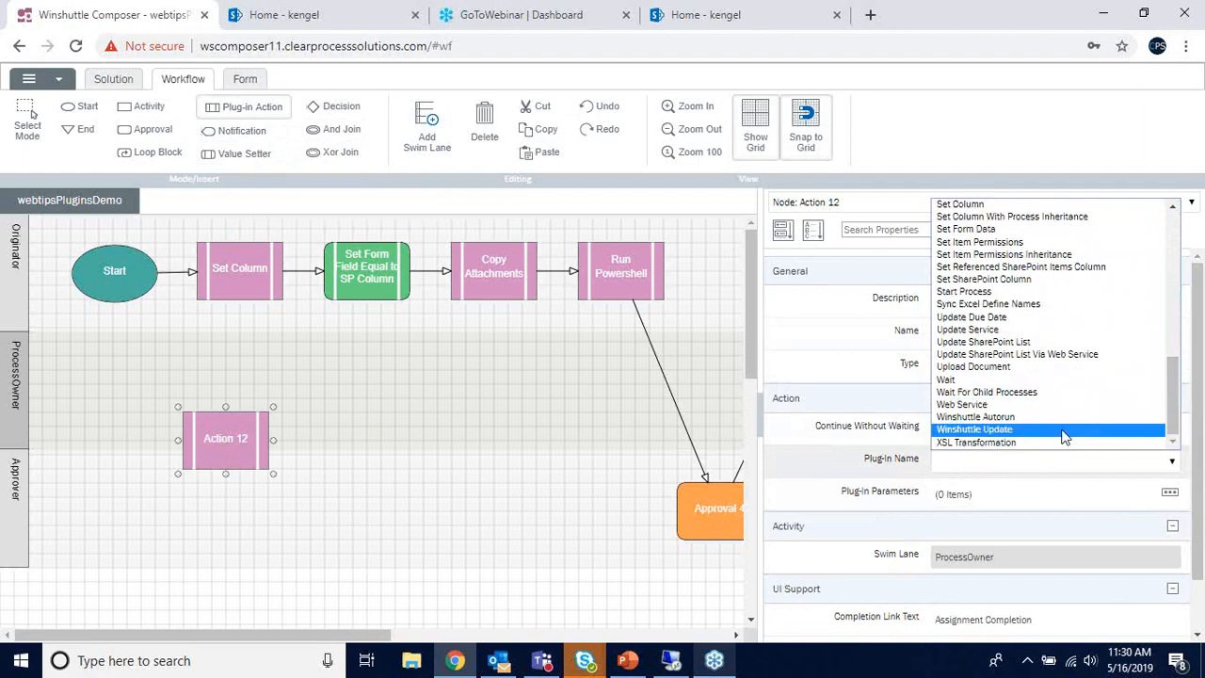
pyautogui.click(969, 435)
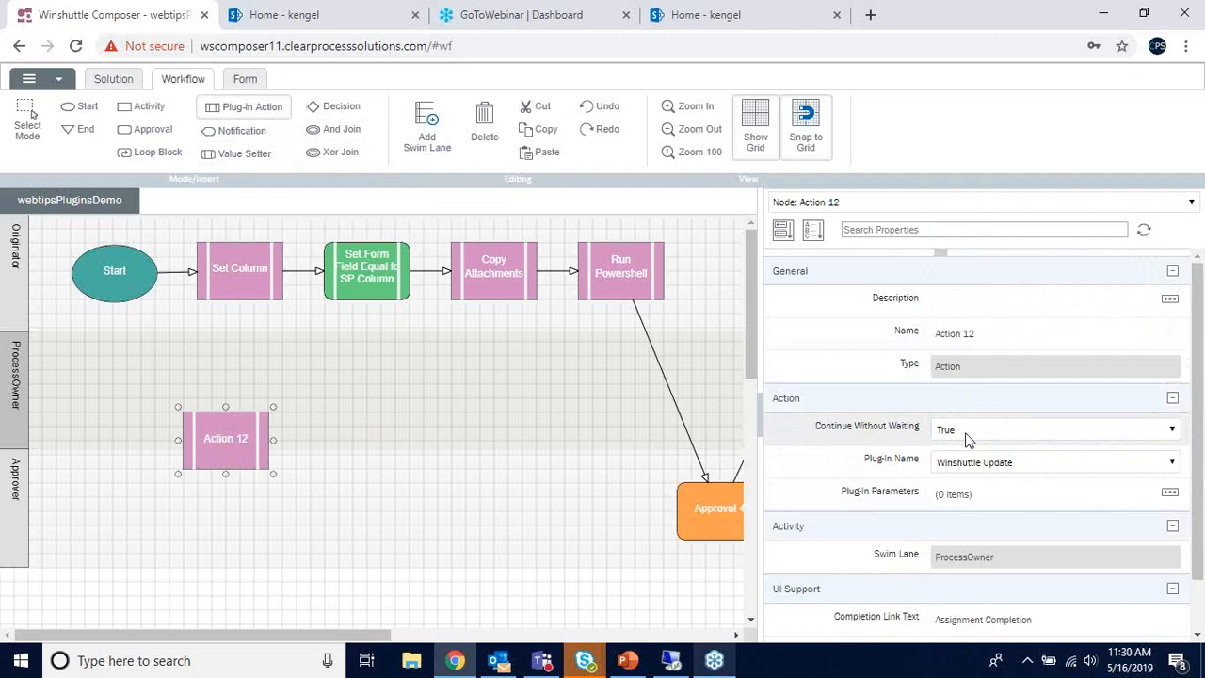
pyautogui.click(1169, 492)
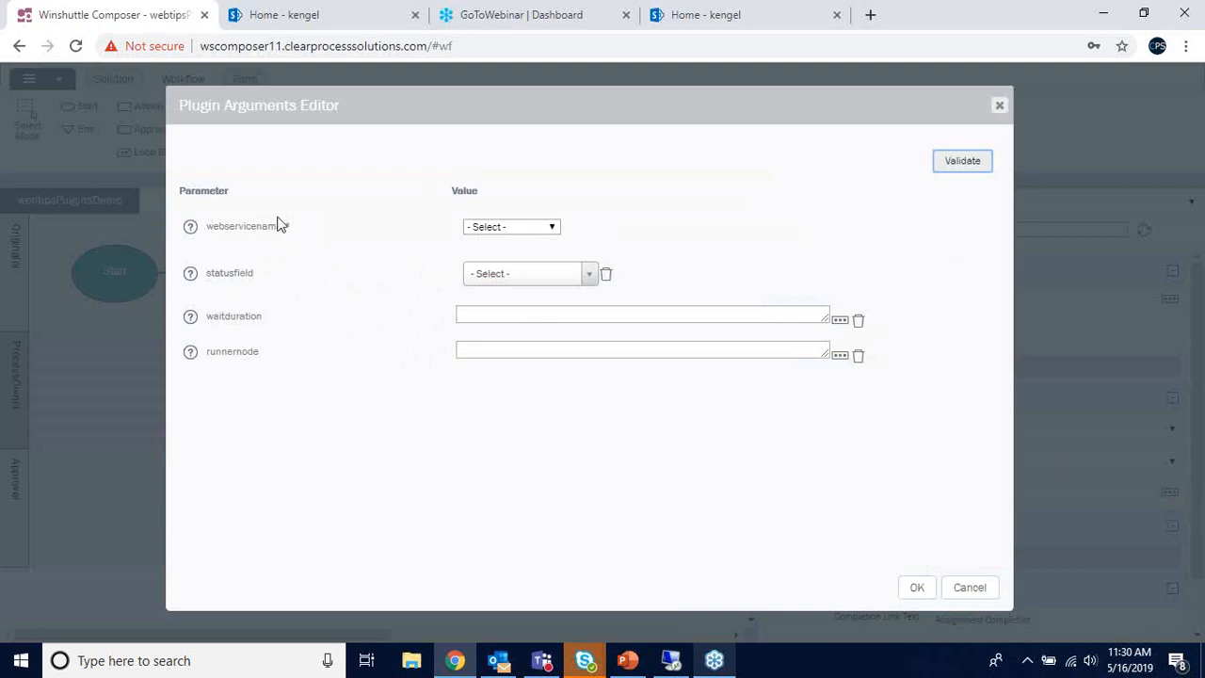
pyautogui.click(1001, 104)
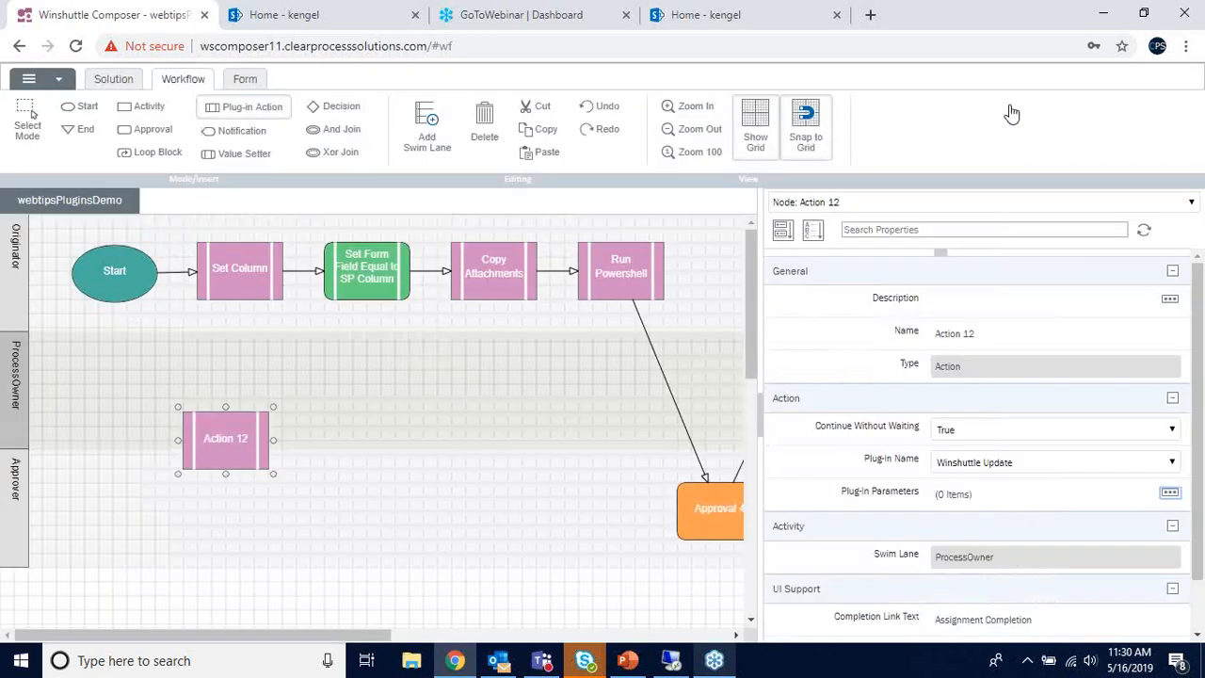
pyautogui.click(130, 80)
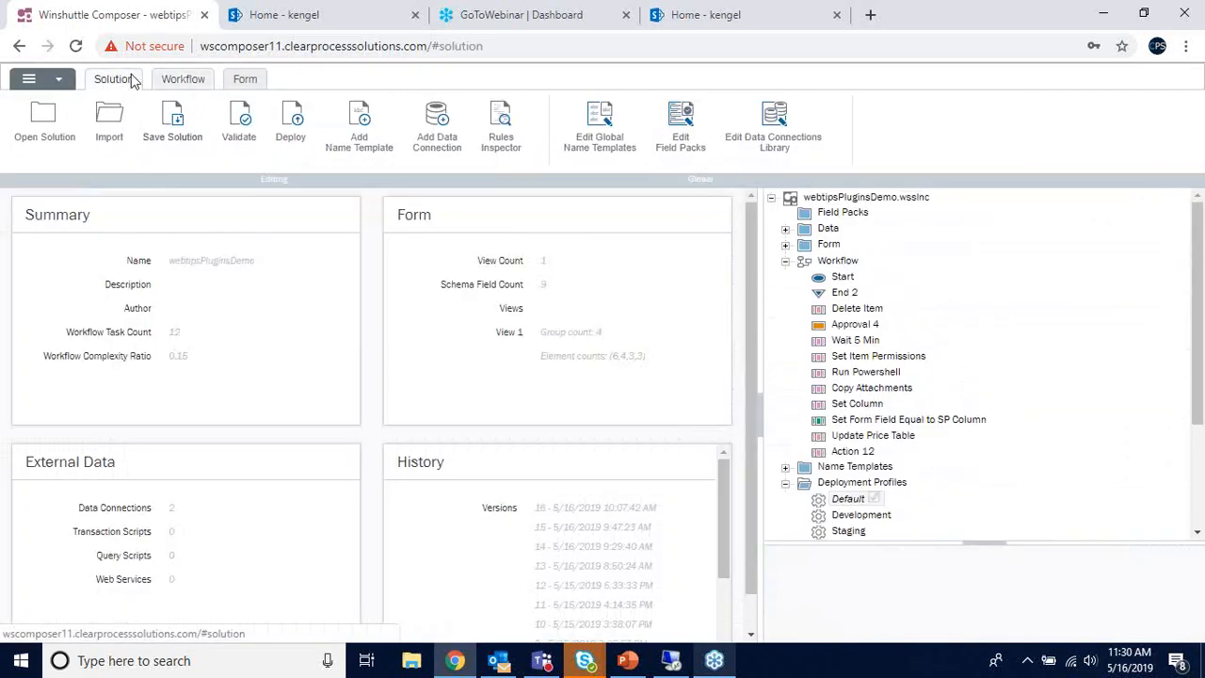
# - Collapse the workflow branch in the Solution tree and check the transaction and query script options
pyautogui.click(785, 260)
pyautogui.rightClick(850, 420)
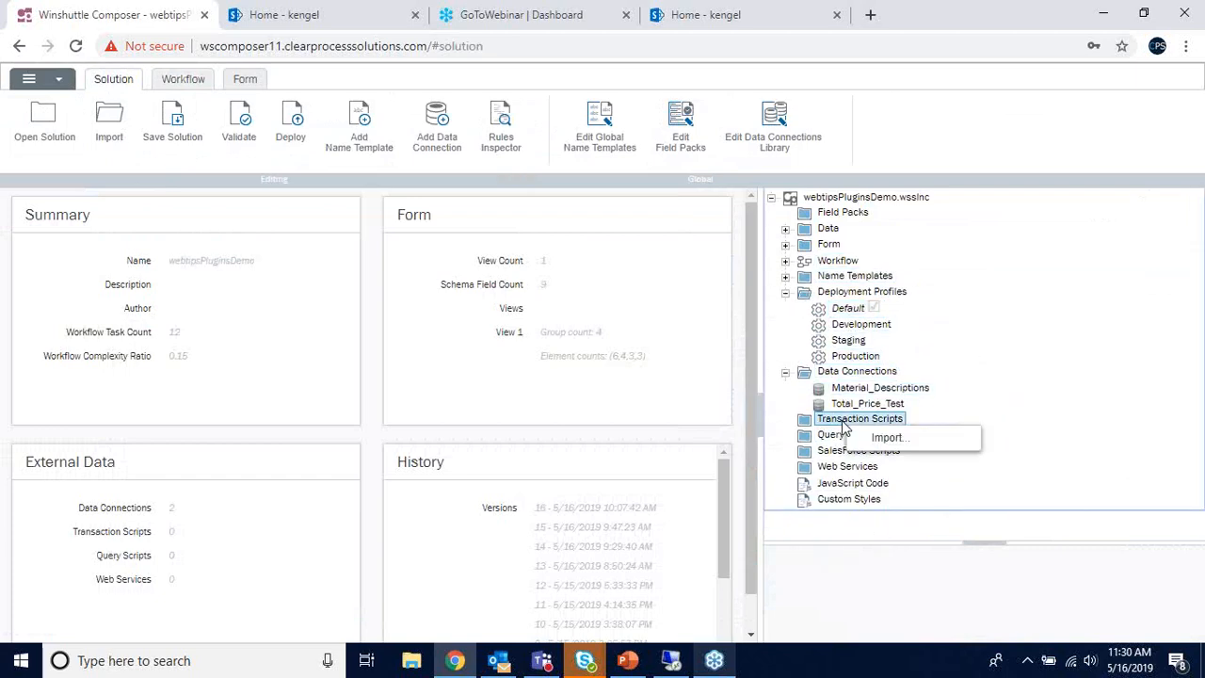
pyautogui.click(833, 435)
pyautogui.rightClick(831, 437)
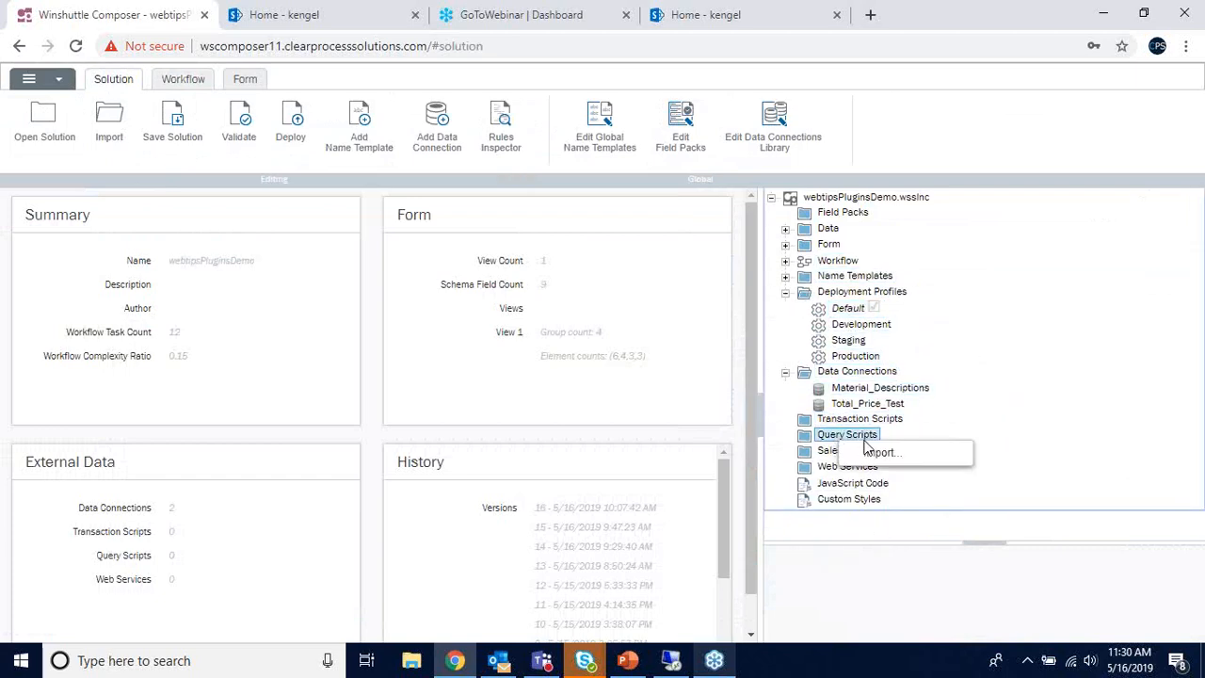
# - Back in the workflow diagram, review Action 12's plug-in arguments and web service name list
pyautogui.click(245, 79)
pyautogui.click(183, 80)
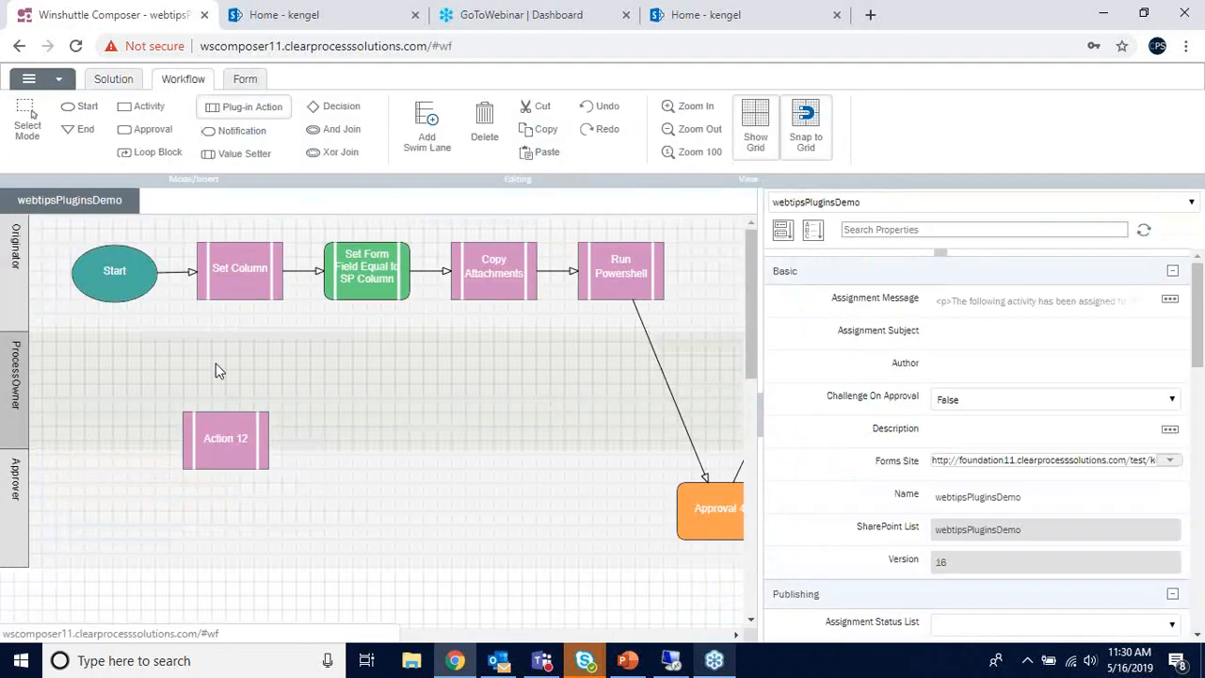
pyautogui.click(236, 421)
pyautogui.click(1170, 493)
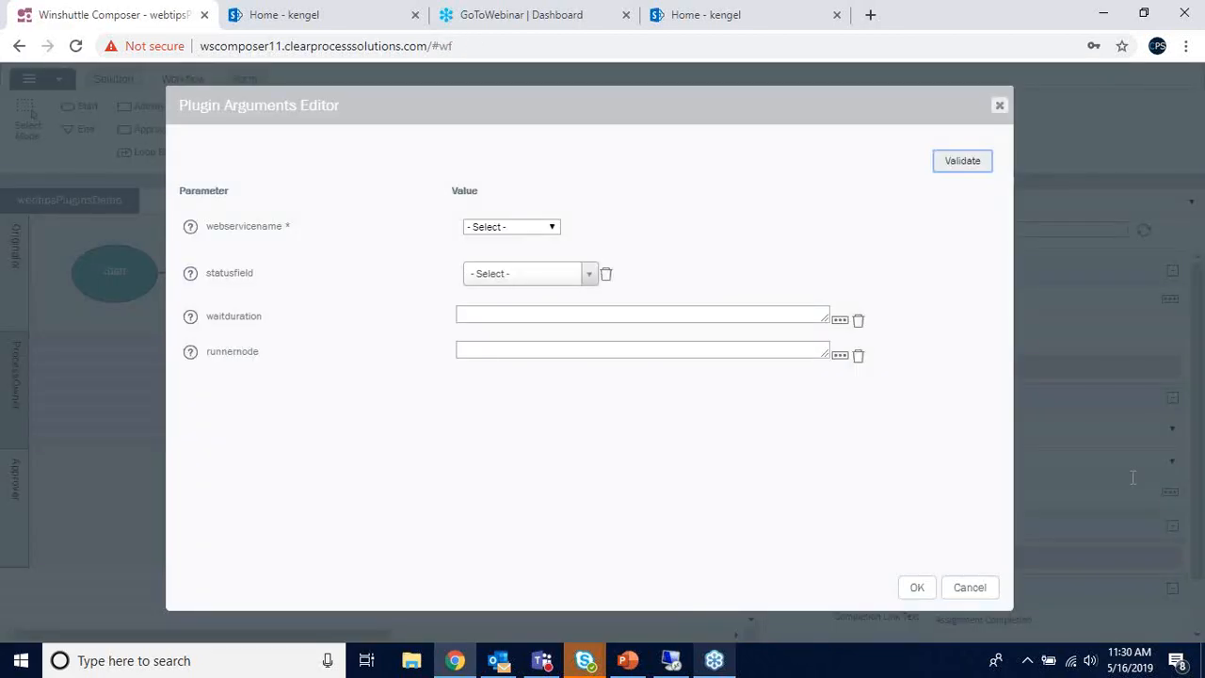
pyautogui.click(491, 225)
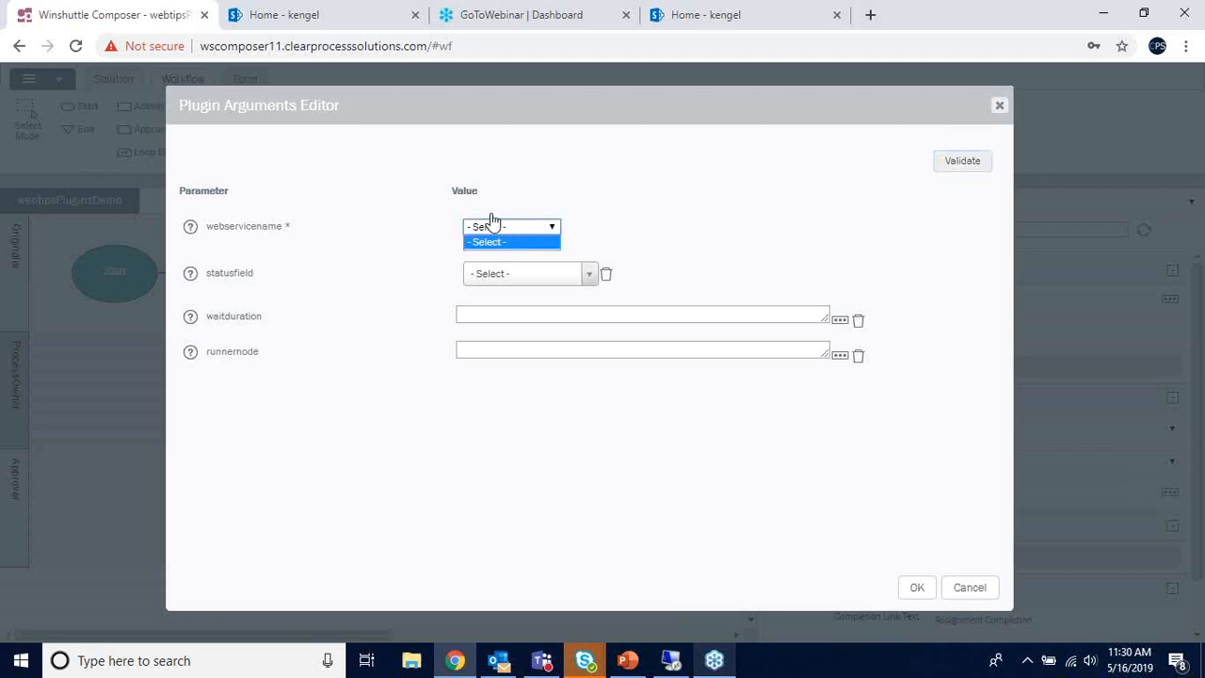
pyautogui.click(696, 208)
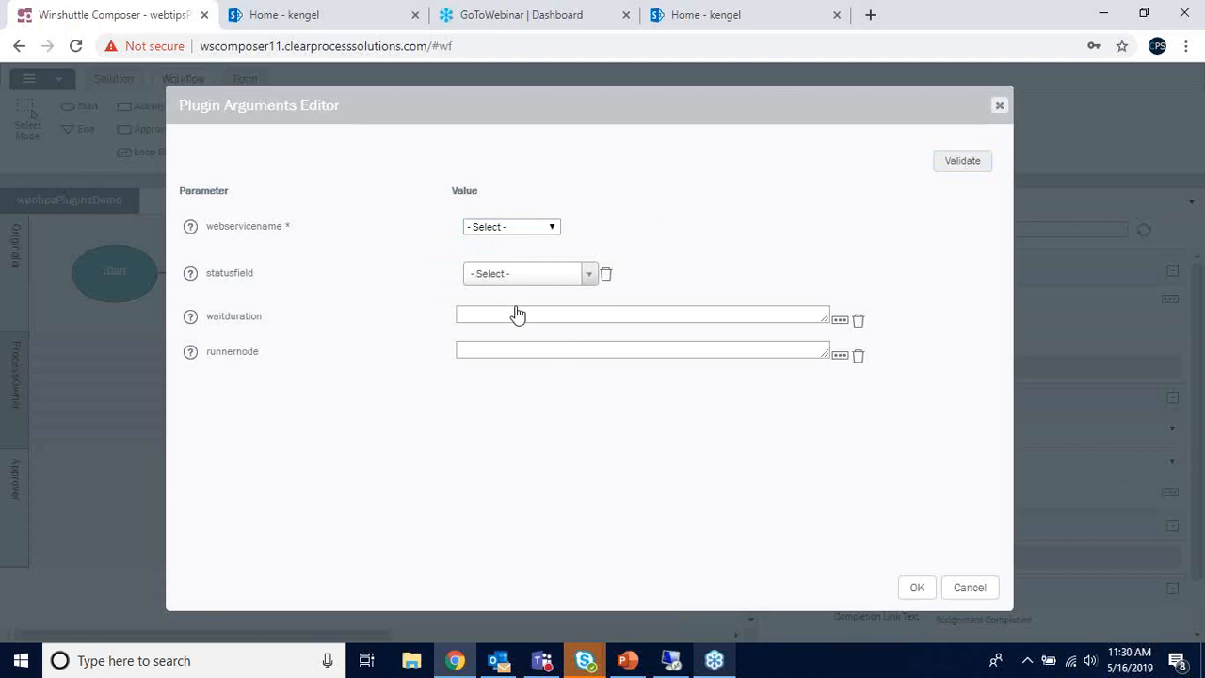
pyautogui.click(998, 105)
# - Move Action 12 up and place Decision 13 after it, connected from Action 12
pyautogui.moveTo(234, 425); pyautogui.dragTo(178, 382)
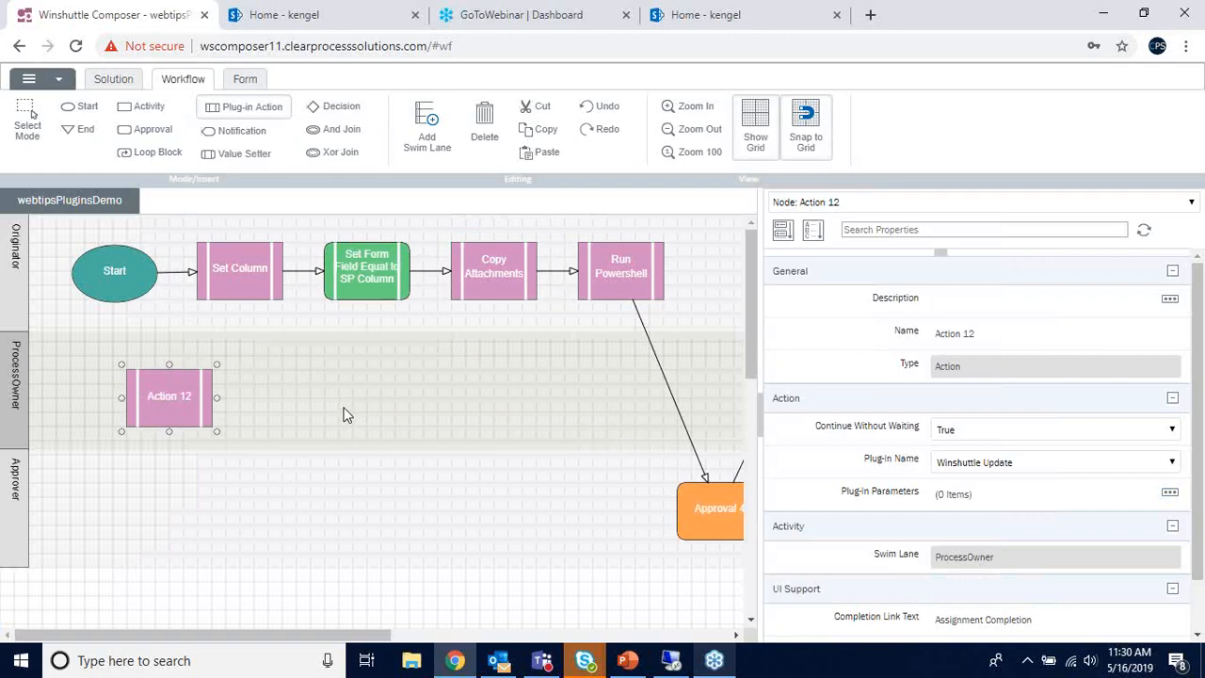
pyautogui.click(345, 112)
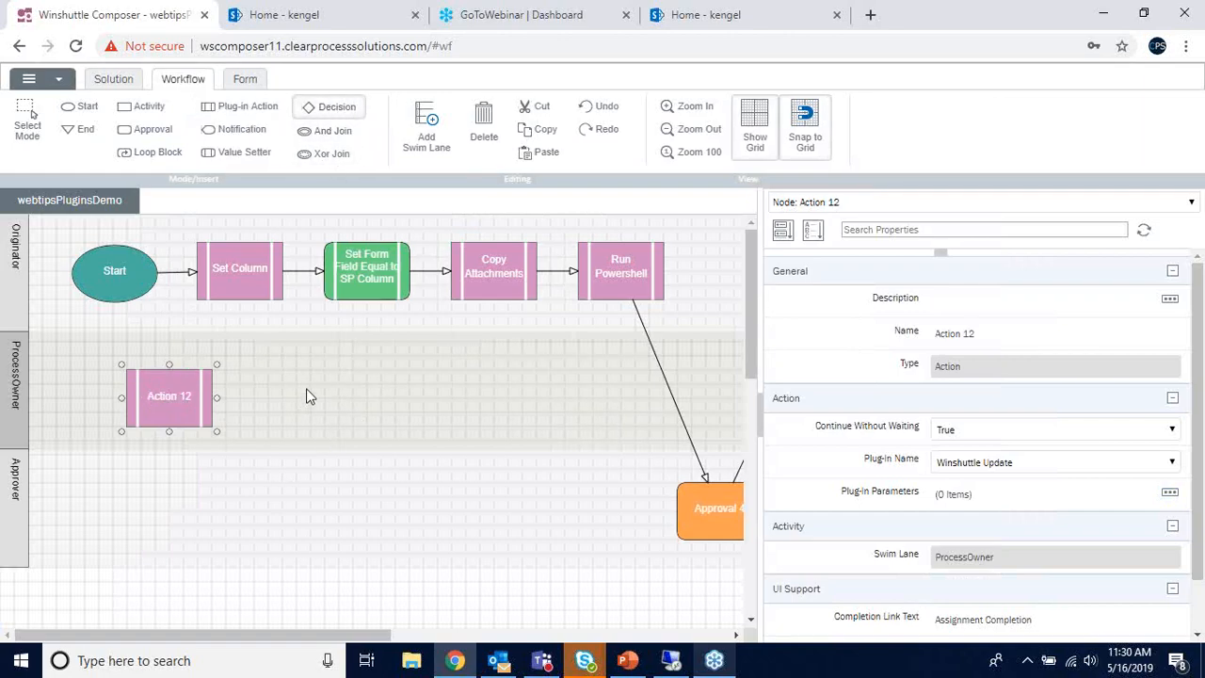
pyautogui.click(306, 388)
pyautogui.moveTo(170, 396); pyautogui.dragTo(310, 383)
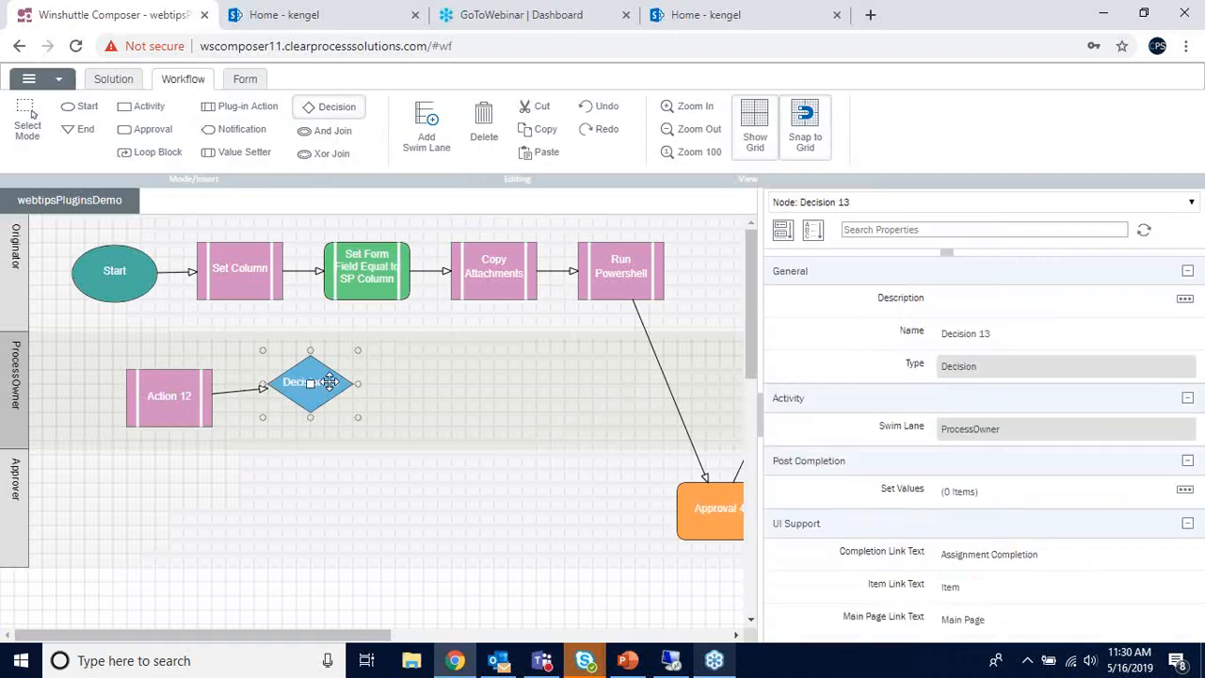
# - On the Form tab, add a text field named f_LogField under the myFields group
pyautogui.click(245, 80)
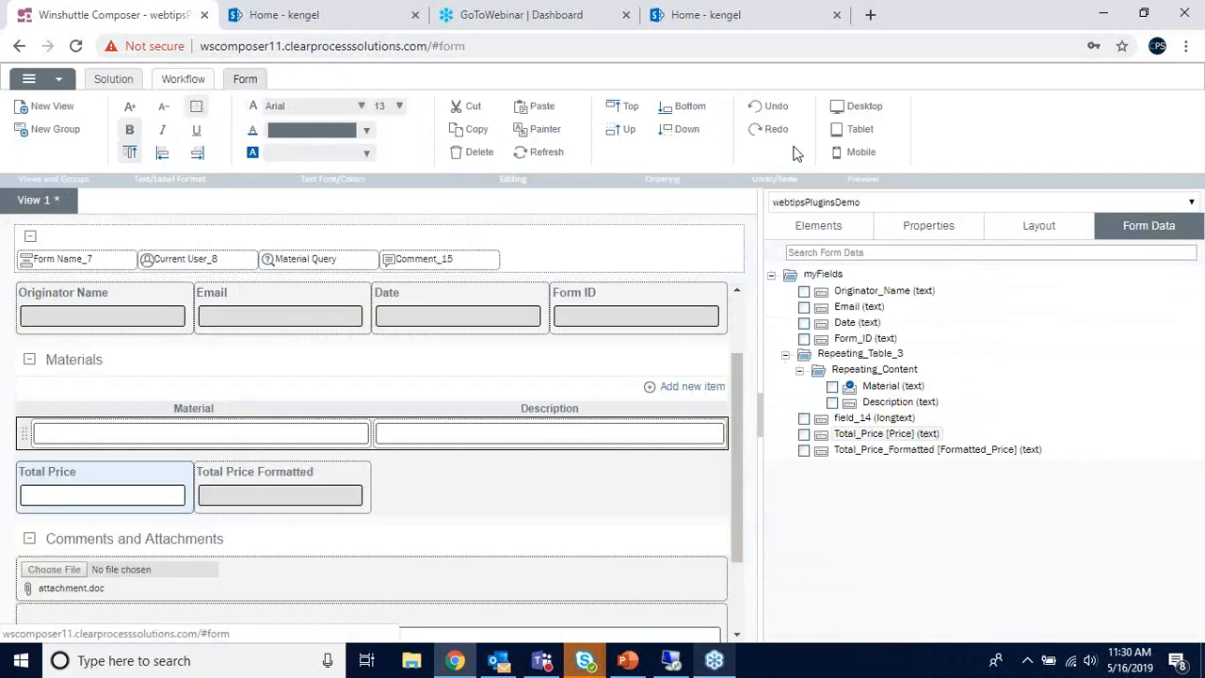
pyautogui.rightClick(819, 275)
pyautogui.click(851, 291)
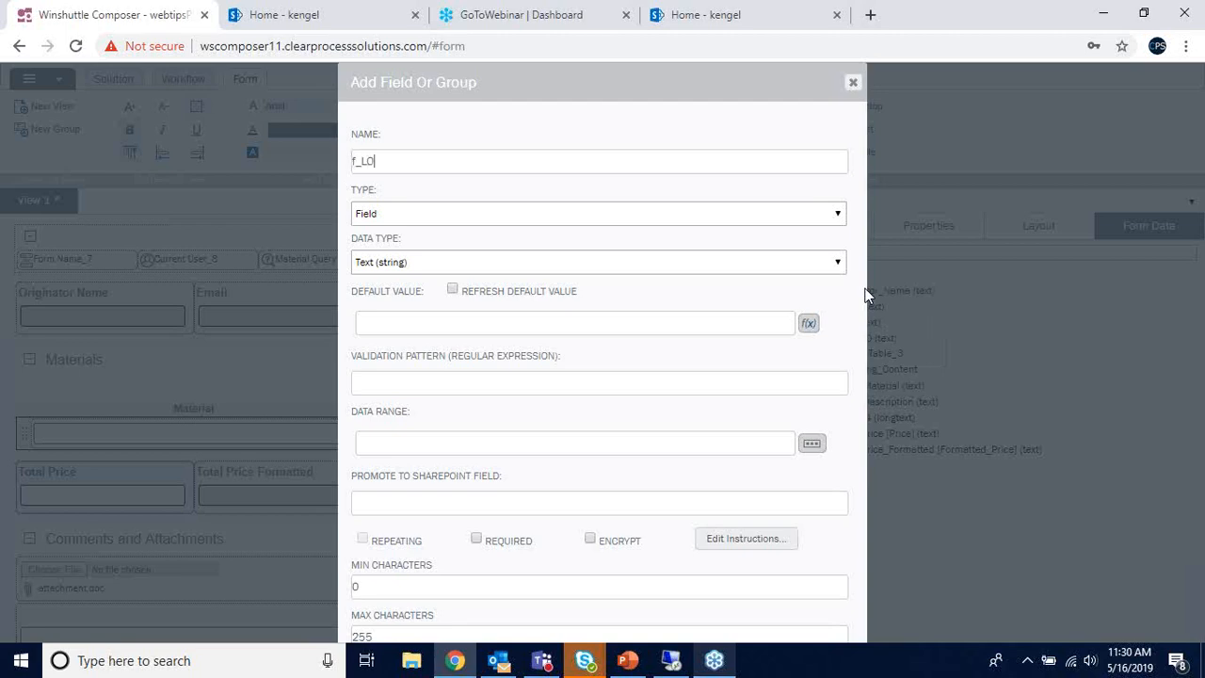
pyautogui.write('f_LogField')
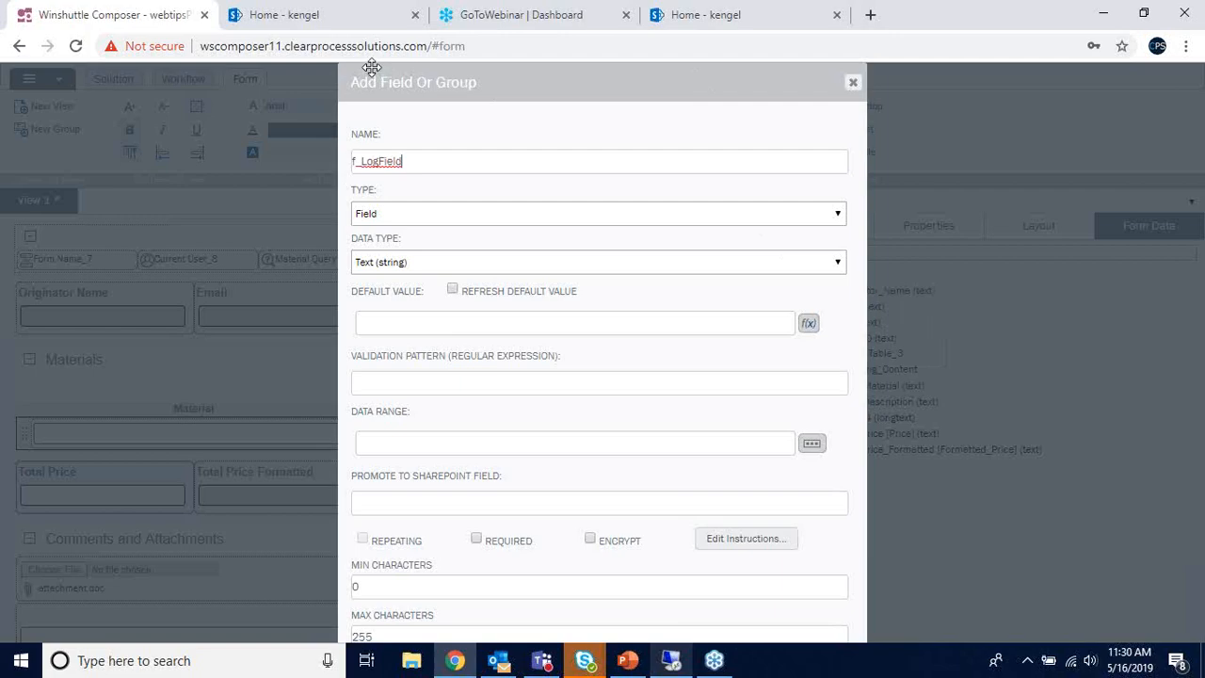
pyautogui.moveTo(371, 63); pyautogui.dragTo(374, 189)
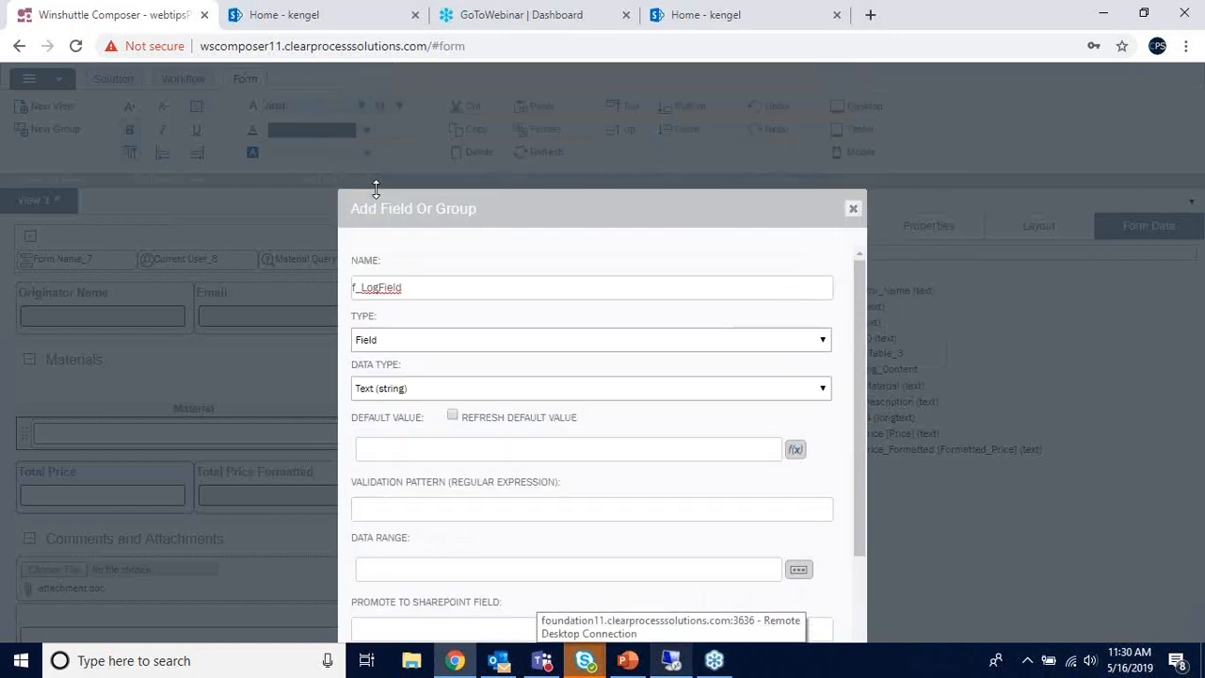
pyautogui.moveTo(526, 193); pyautogui.dragTo(512, 113)
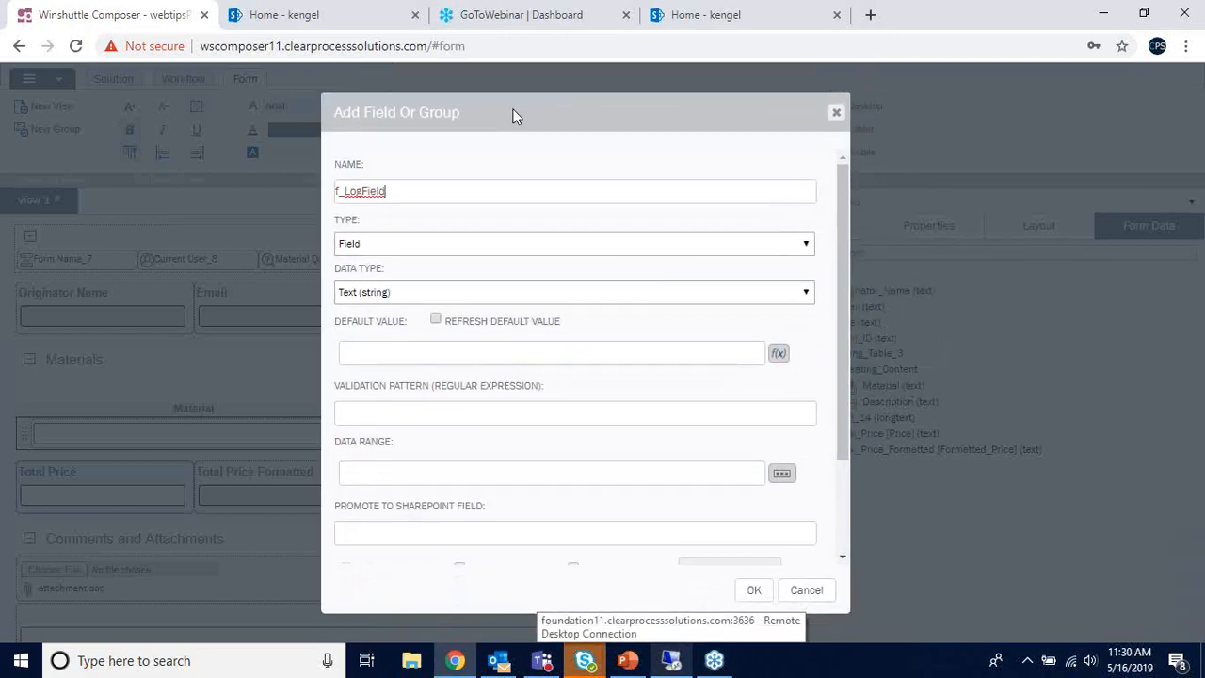
pyautogui.click(746, 594)
pyautogui.scroll(-2, 213, 488)
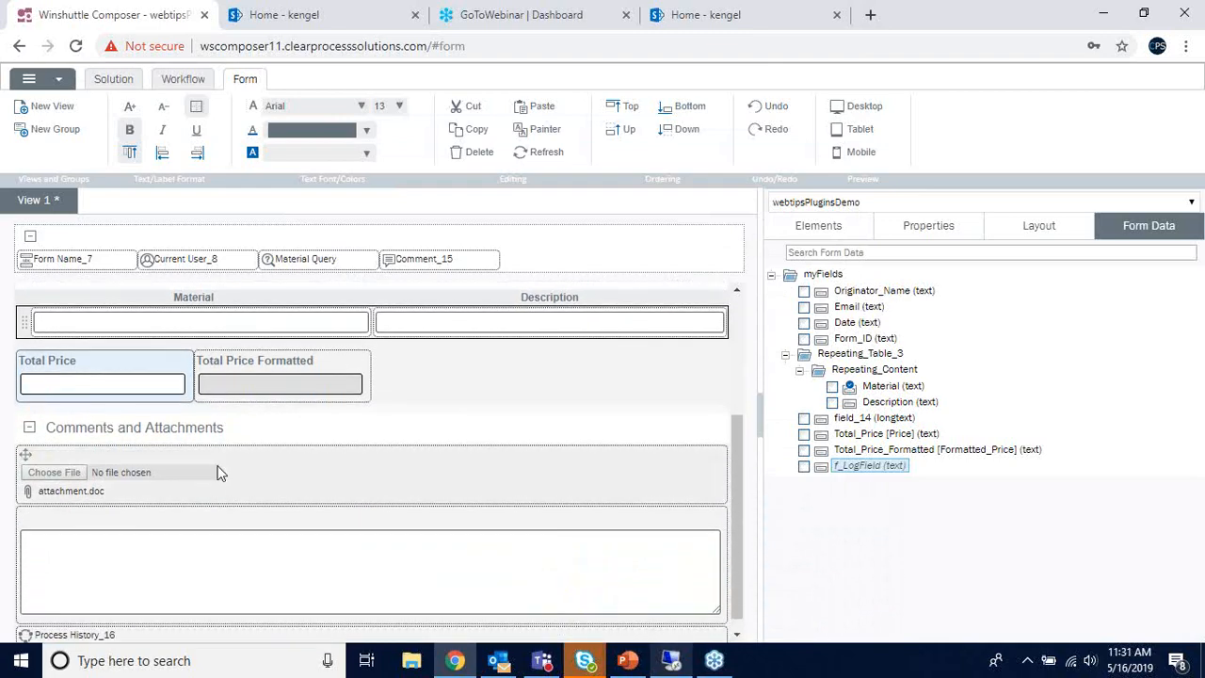
# - Place Approval 14 below Decision 13 and connect Decision 13 to it
pyautogui.click(165, 81)
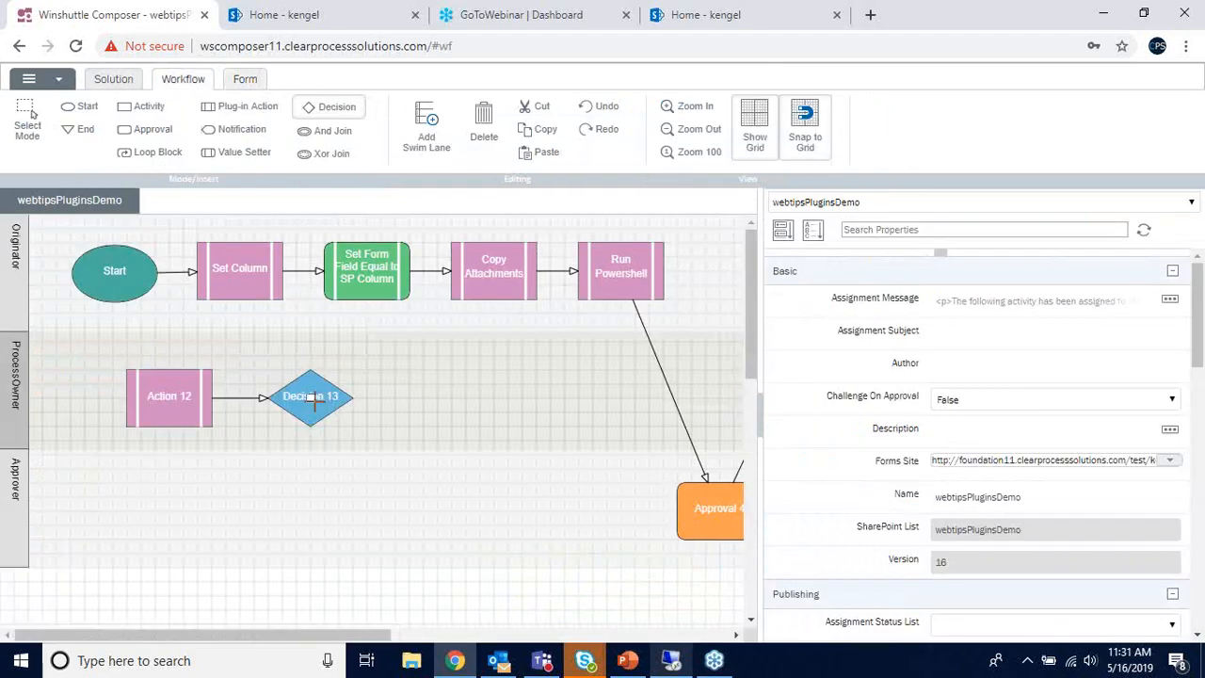
pyautogui.click(154, 129)
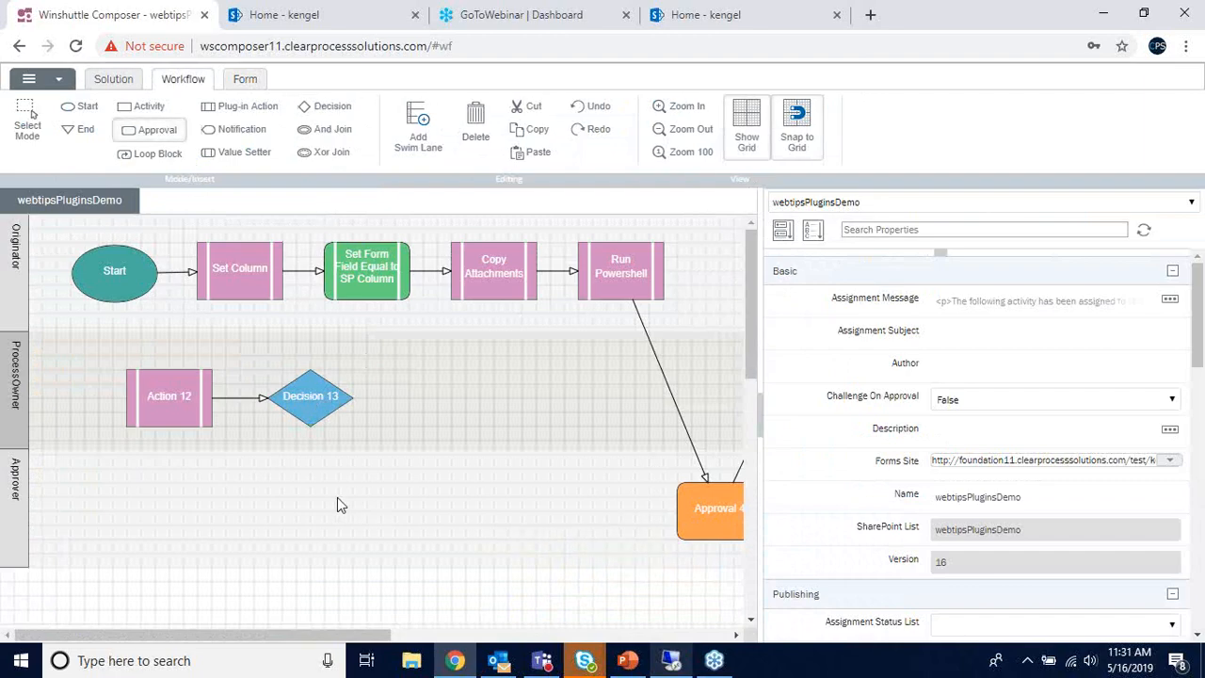
pyautogui.click(308, 511)
pyautogui.moveTo(310, 398); pyautogui.dragTo(325, 537)
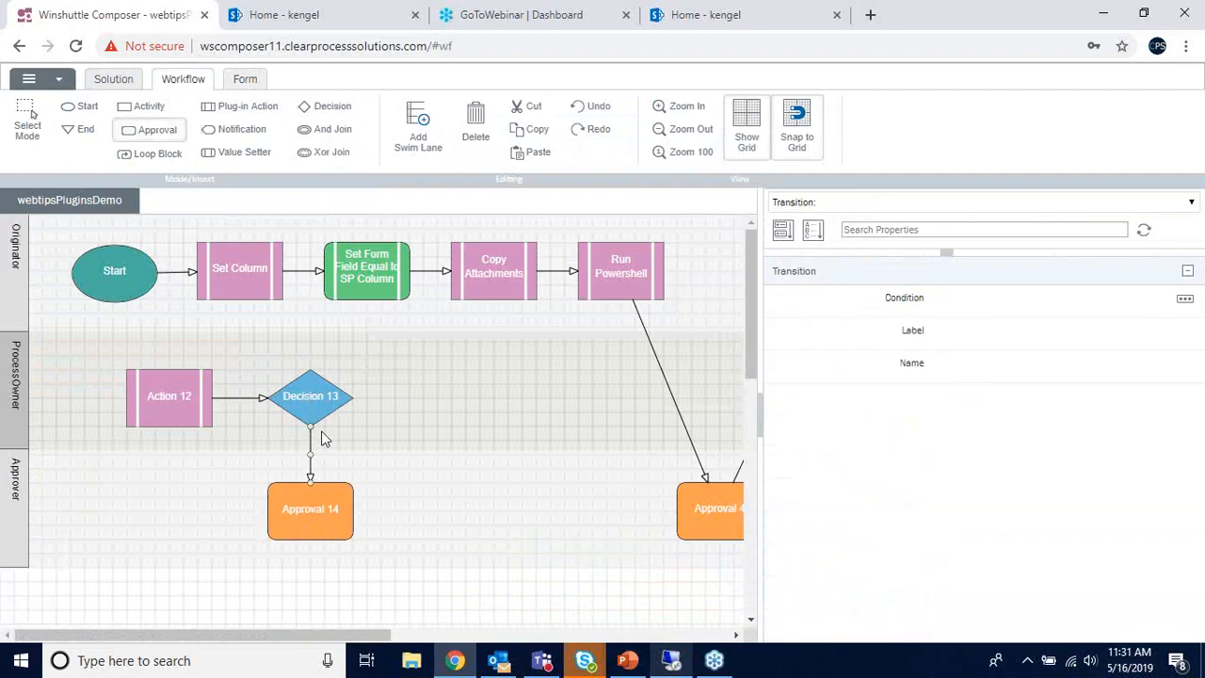
# - Add Xor 15 right of Decision 13, connecting both Decision 13 and Approval 14 to it
pyautogui.click(327, 151)
pyautogui.click(452, 390)
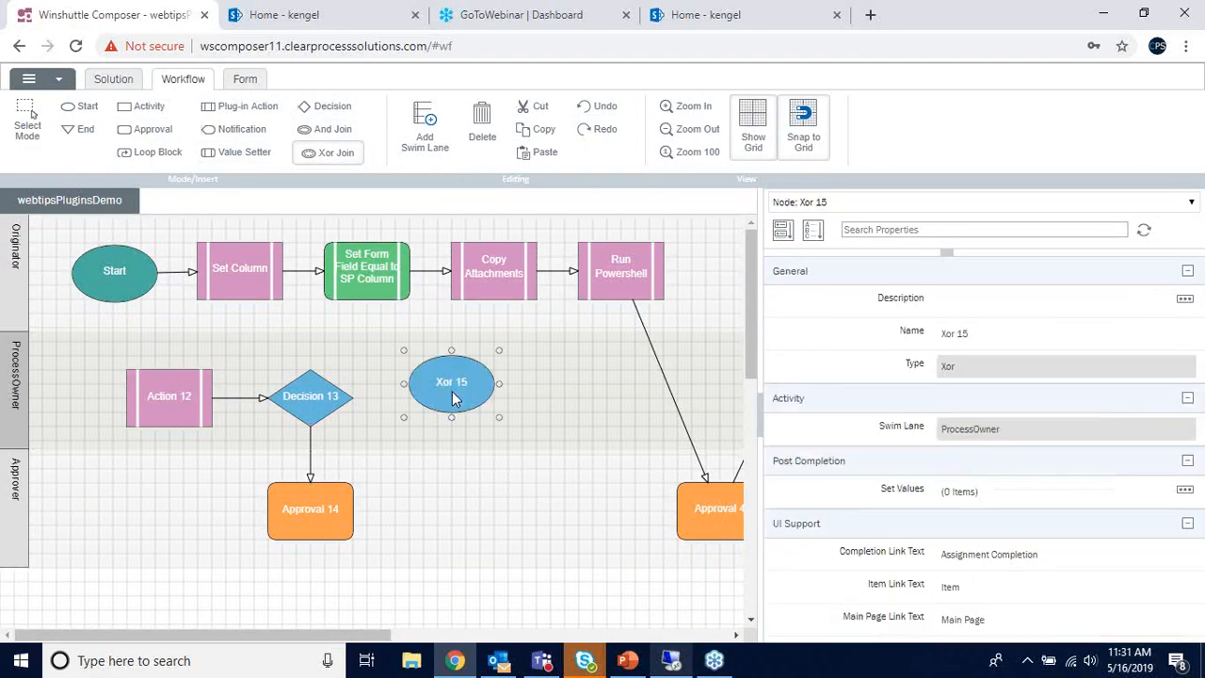
pyautogui.moveTo(463, 383); pyautogui.dragTo(462, 396)
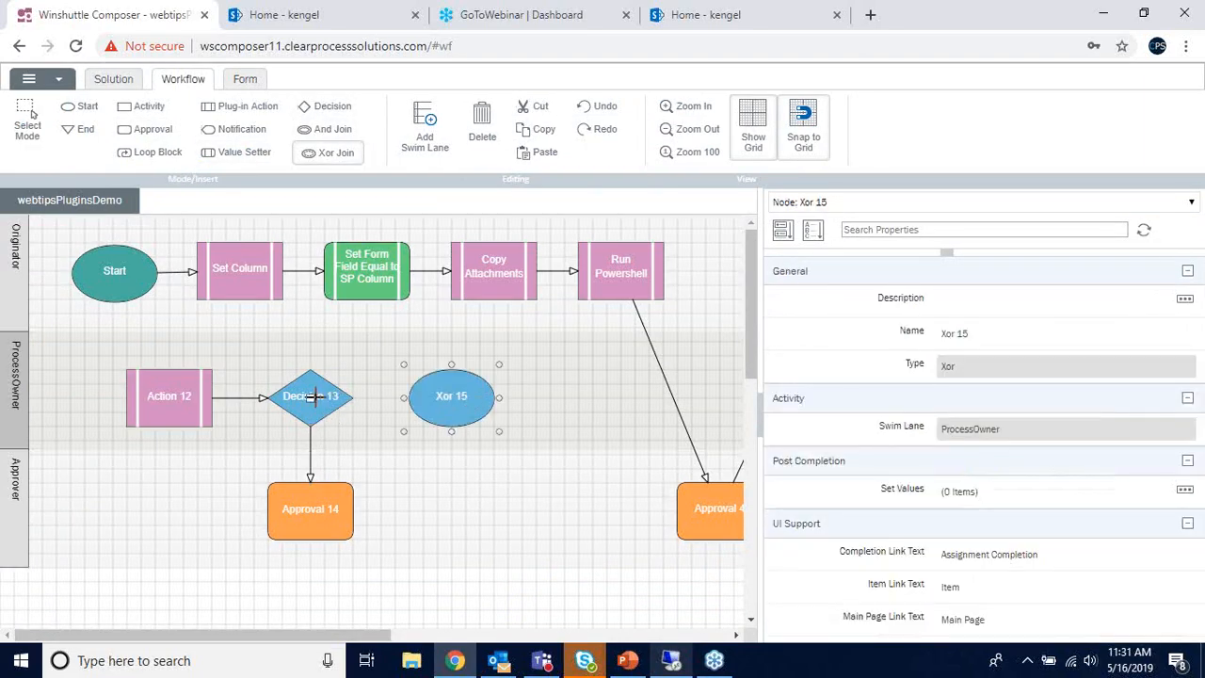
pyautogui.moveTo(314, 397); pyautogui.dragTo(458, 393)
pyautogui.moveTo(342, 500); pyautogui.dragTo(453, 394)
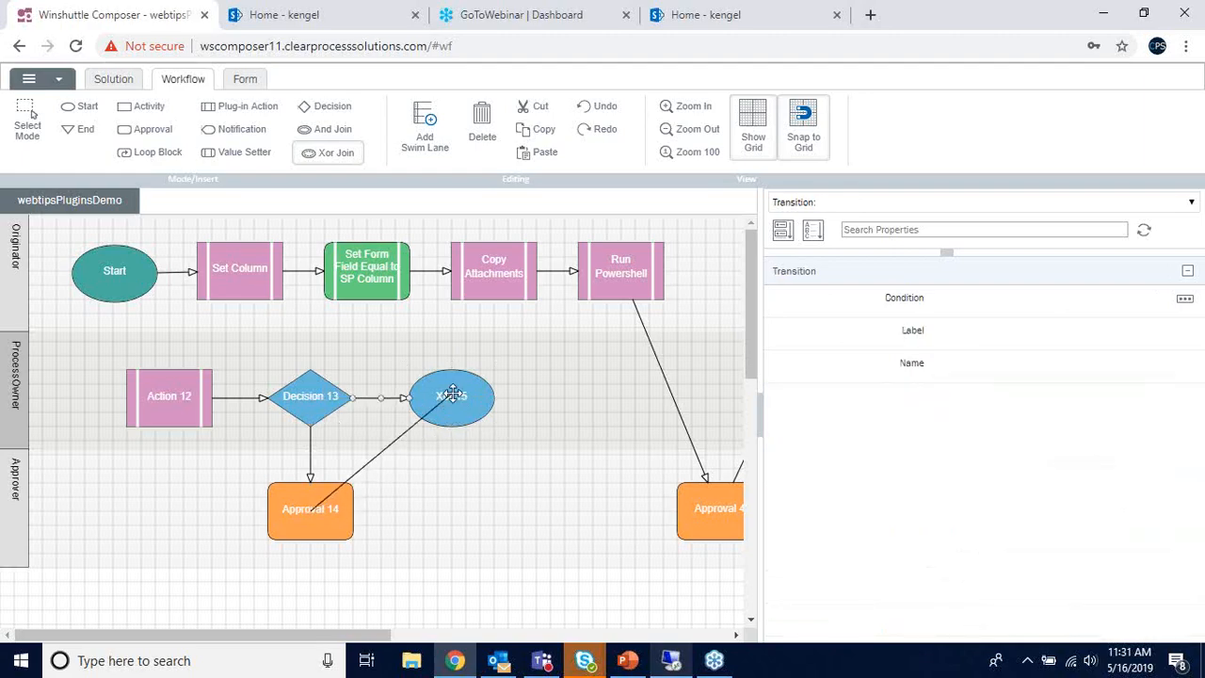
pyautogui.moveTo(395, 462); pyautogui.dragTo(450, 511)
pyautogui.click(309, 443)
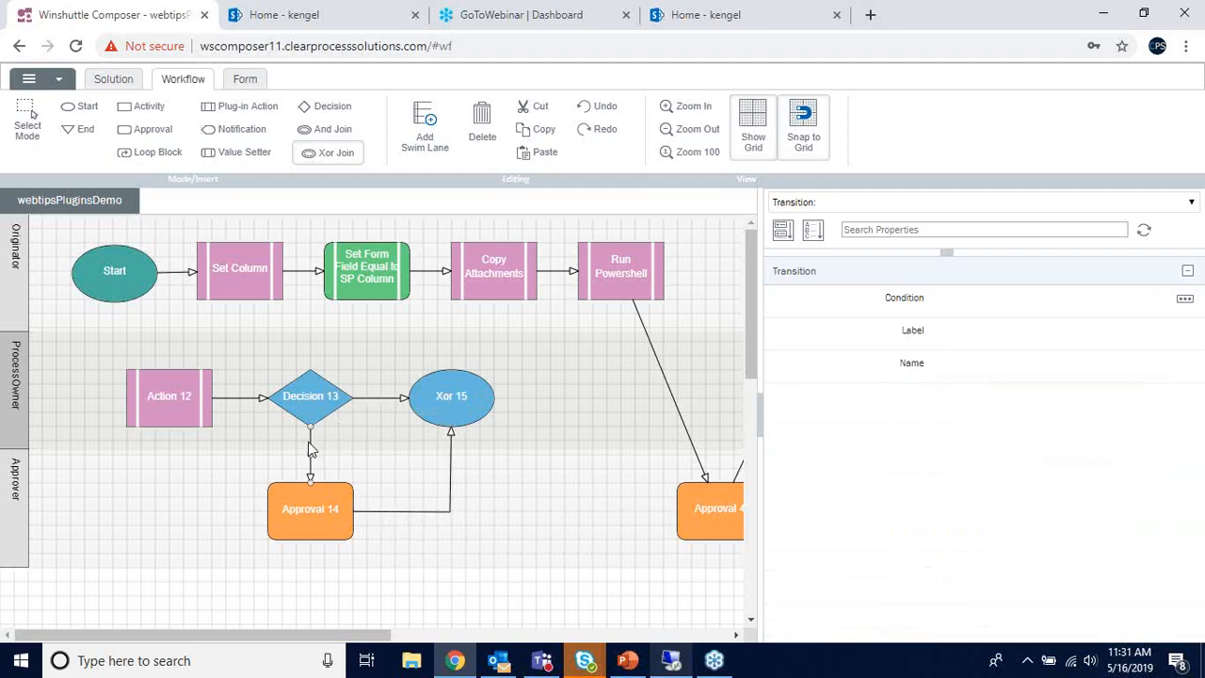
# - Give the Decision 13 to Approval 14 transition a Match condition with "Err:" as the first argument
pyautogui.click(1179, 300)
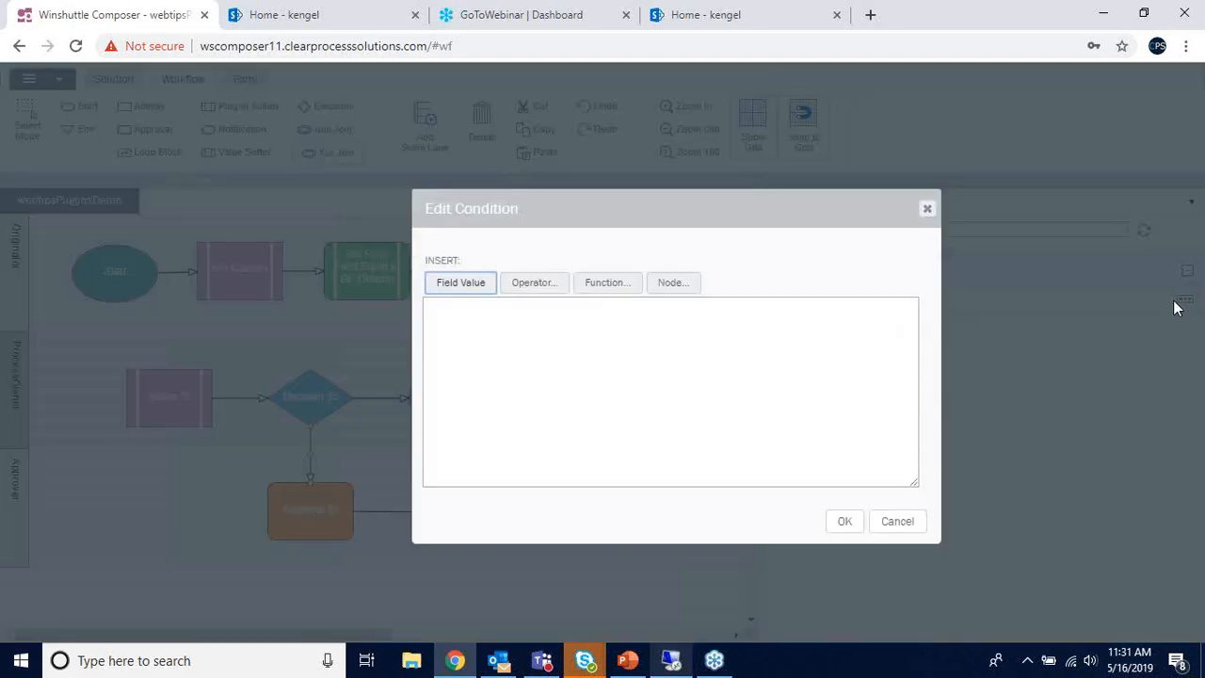
pyautogui.click(599, 285)
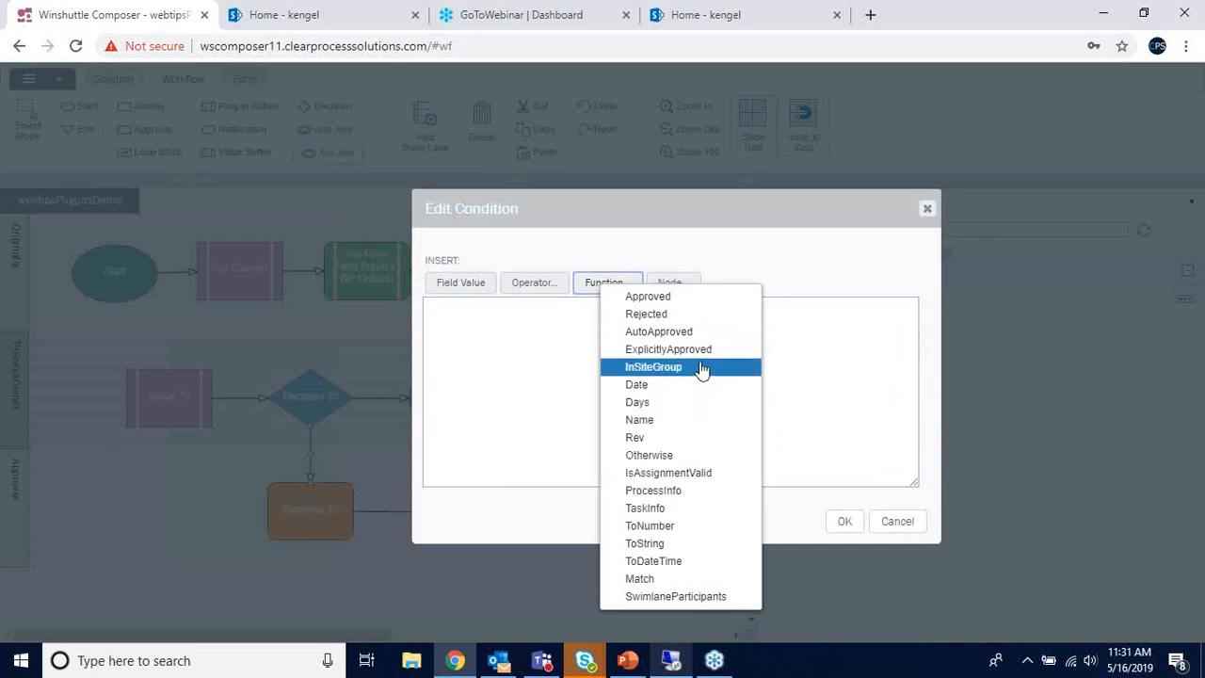
pyautogui.click(695, 579)
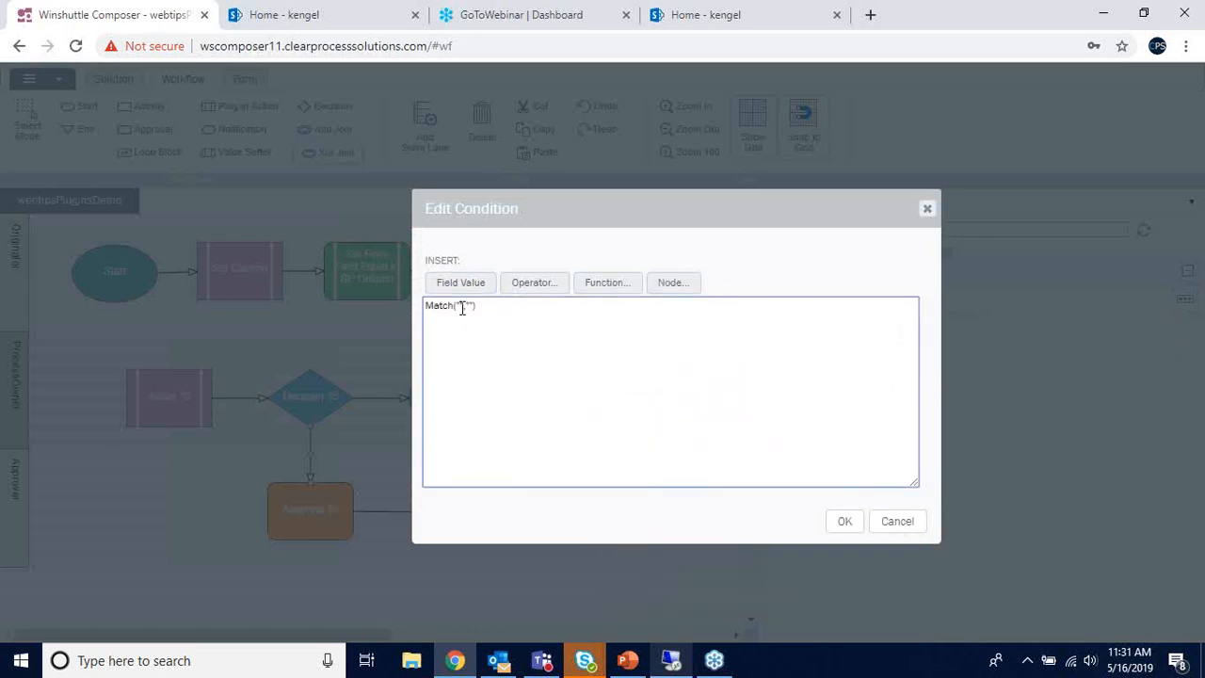
pyautogui.moveTo(461, 308); pyautogui.dragTo(464, 307)
pyautogui.write('Err:')
pyautogui.moveTo(458, 306); pyautogui.dragTo(476, 307)
# - Complete the condition as Match("Err:",[/my:myFields/my:f_LogField]) using the f_LogField form field
pyautogui.click(607, 282)
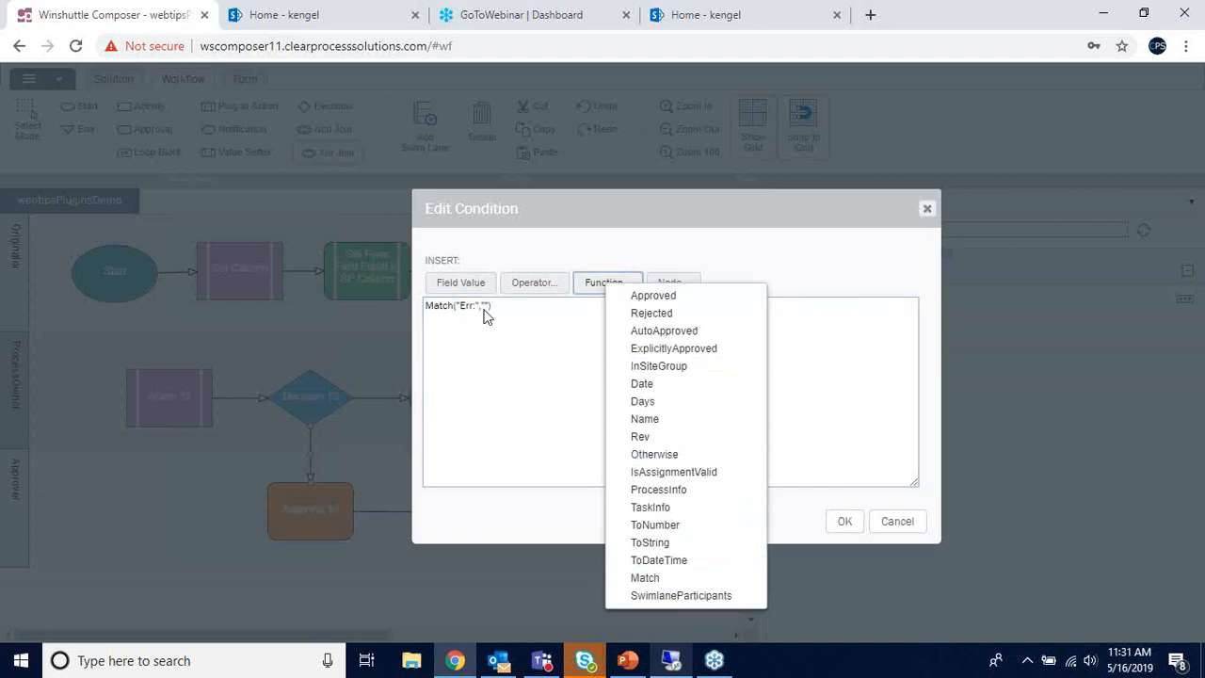
pyautogui.moveTo(481, 306); pyautogui.dragTo(489, 306)
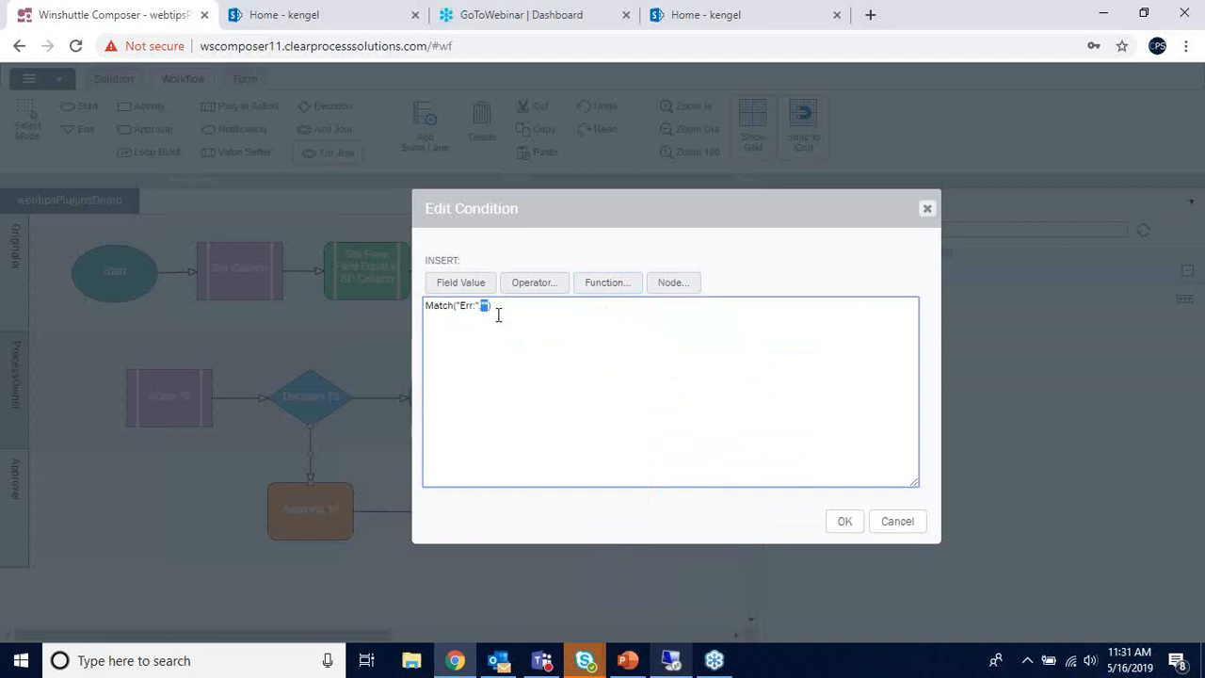
pyautogui.click(477, 289)
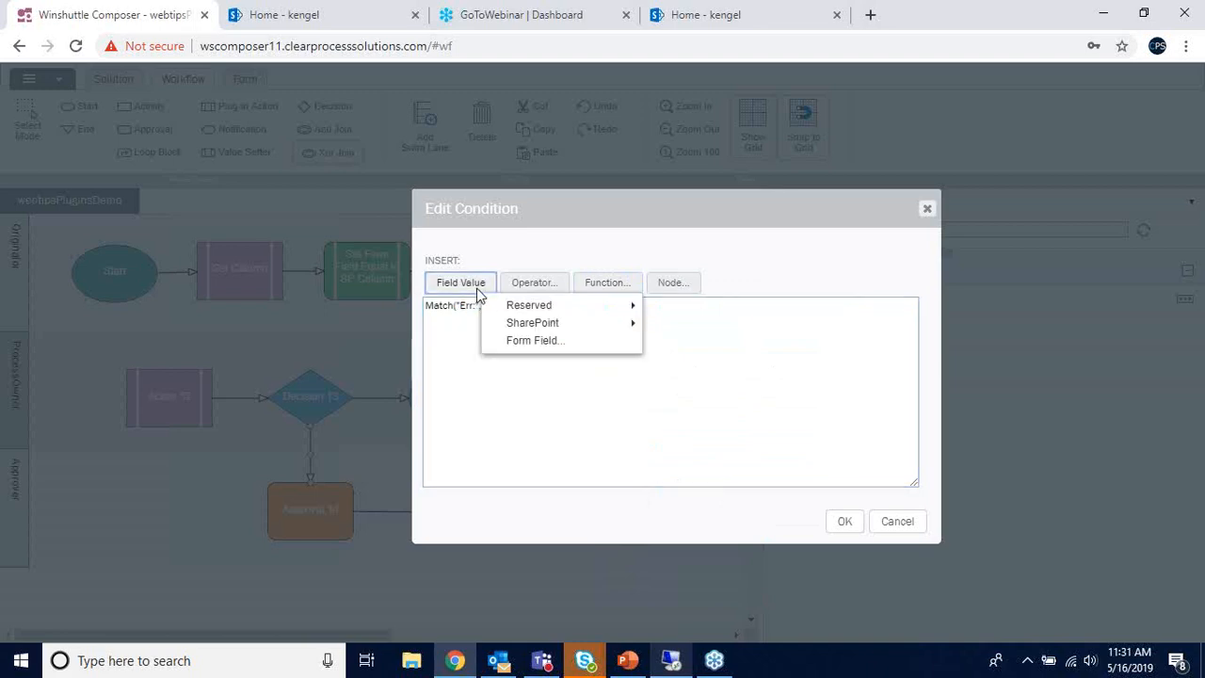
pyautogui.click(537, 345)
pyautogui.doubleClick(438, 433)
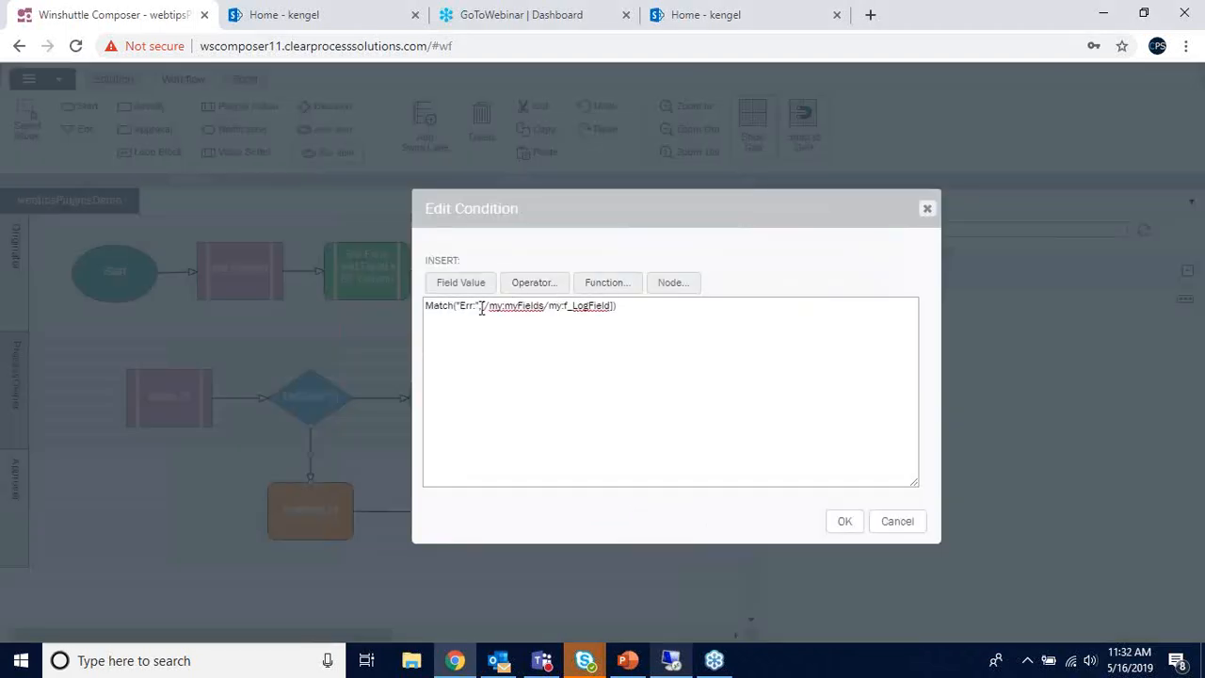
pyautogui.moveTo(481, 307); pyautogui.dragTo(615, 306)
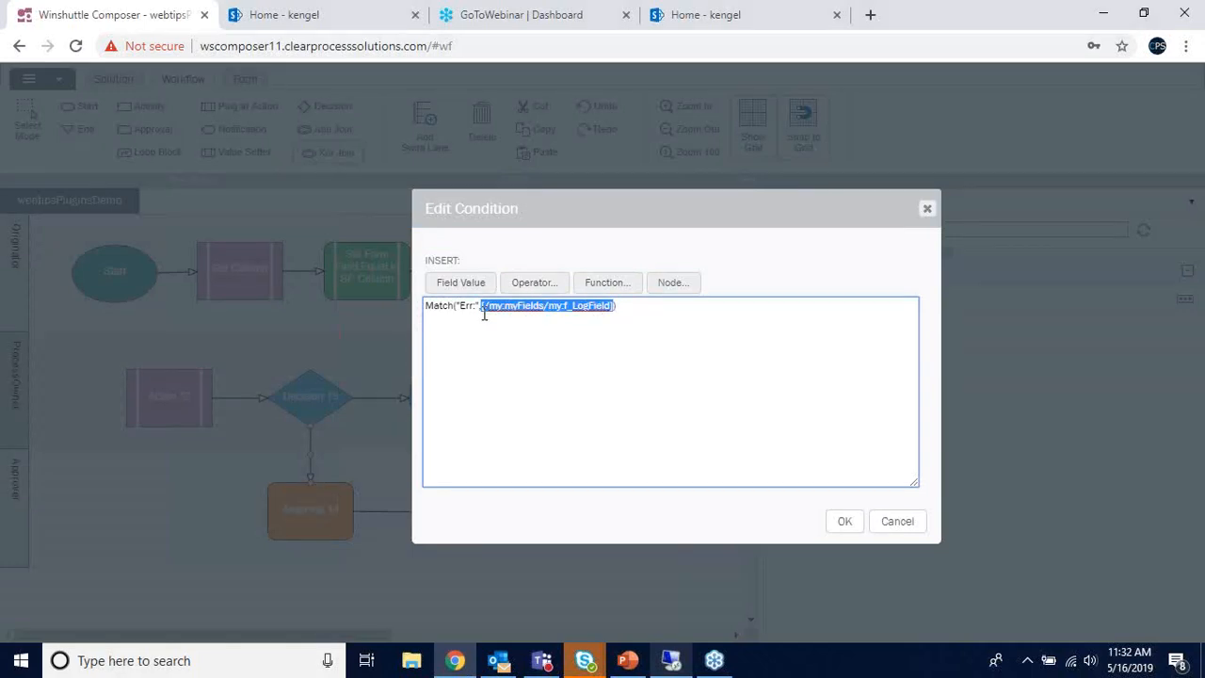
pyautogui.moveTo(456, 306); pyautogui.dragTo(480, 307)
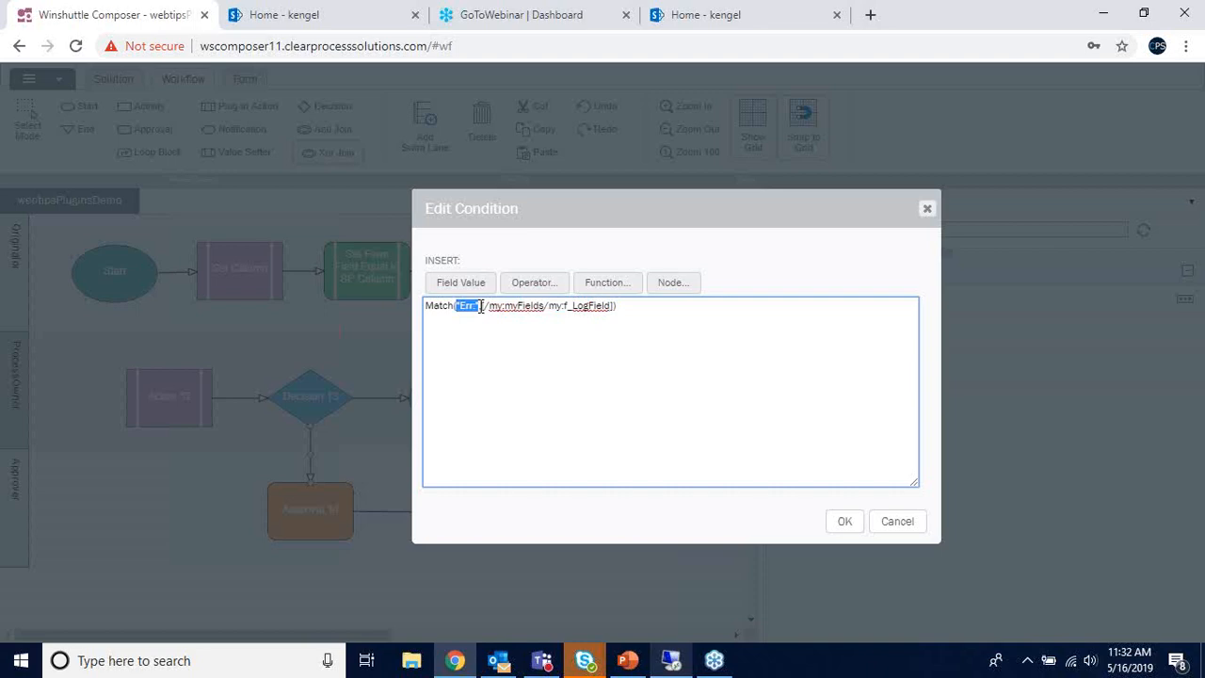
pyautogui.click(476, 307)
pyautogui.moveTo(476, 307); pyautogui.dragTo(461, 311)
pyautogui.click(481, 309)
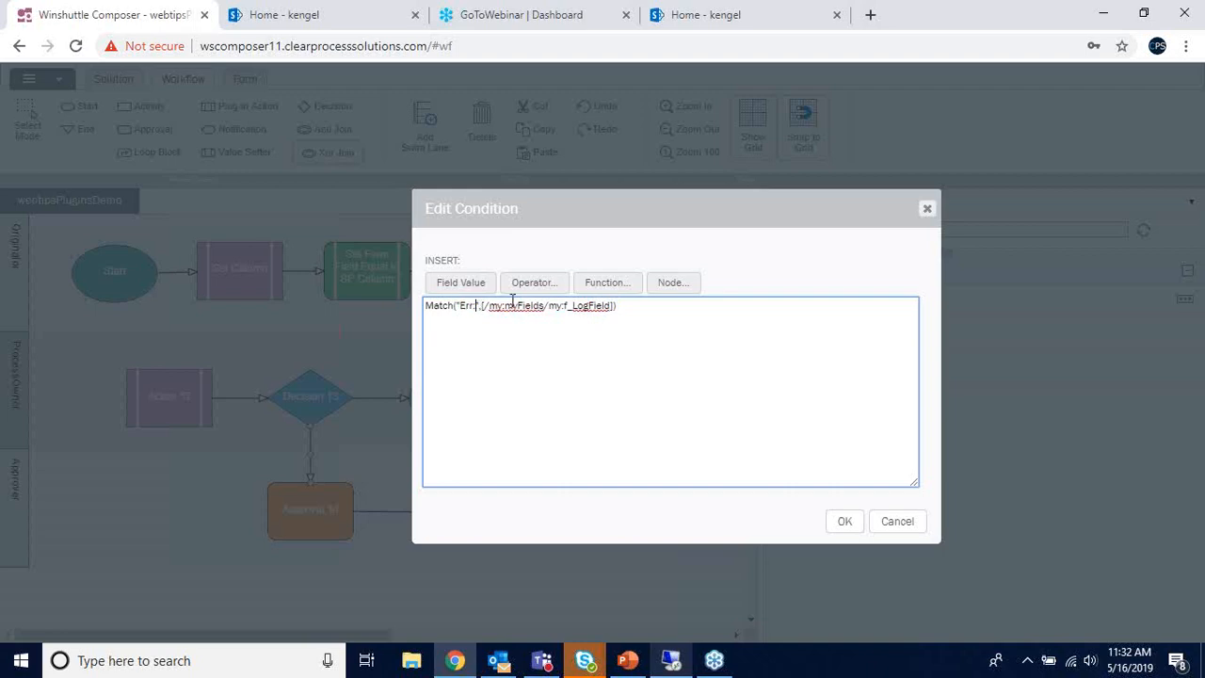
pyautogui.click(844, 523)
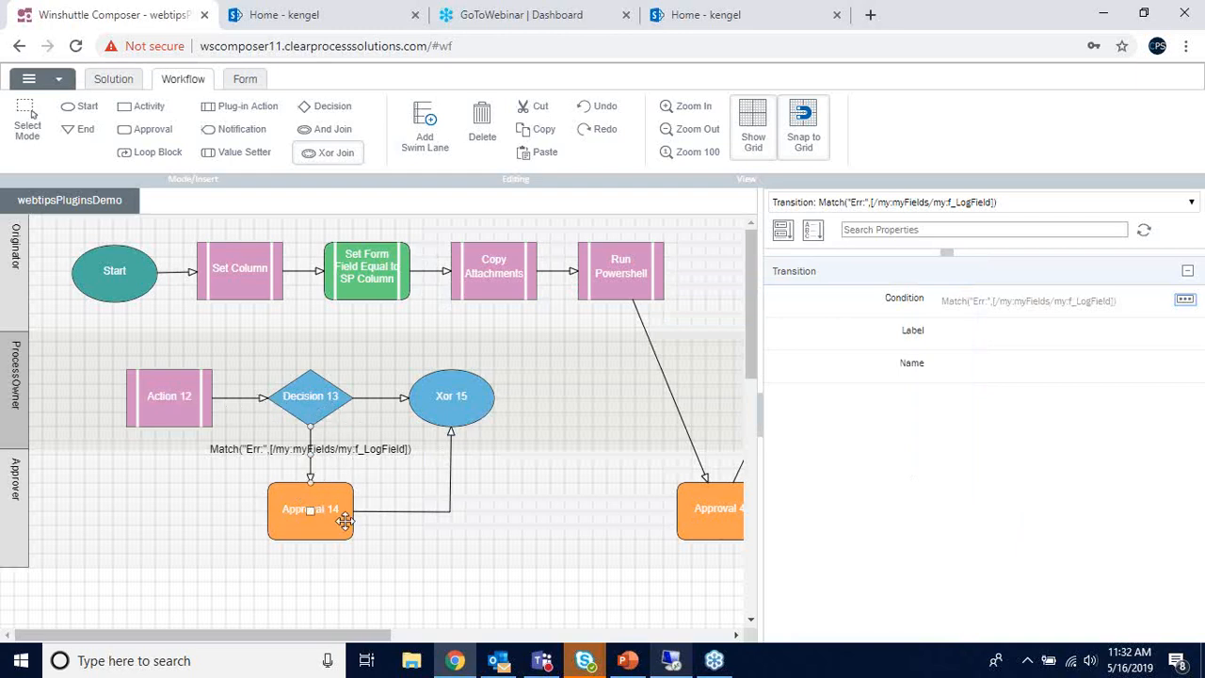
# - Set the Decision 13 to Xor 15 transition's condition to Otherwise
pyautogui.click(380, 397)
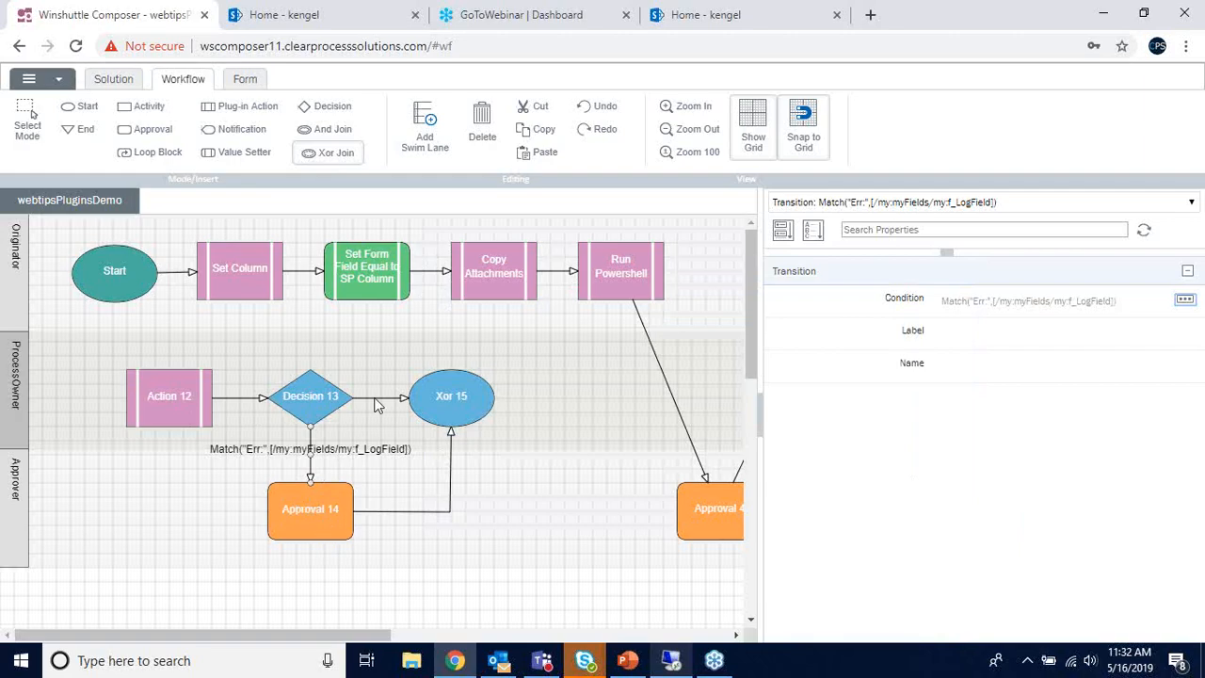
pyautogui.click(1185, 298)
pyautogui.click(617, 283)
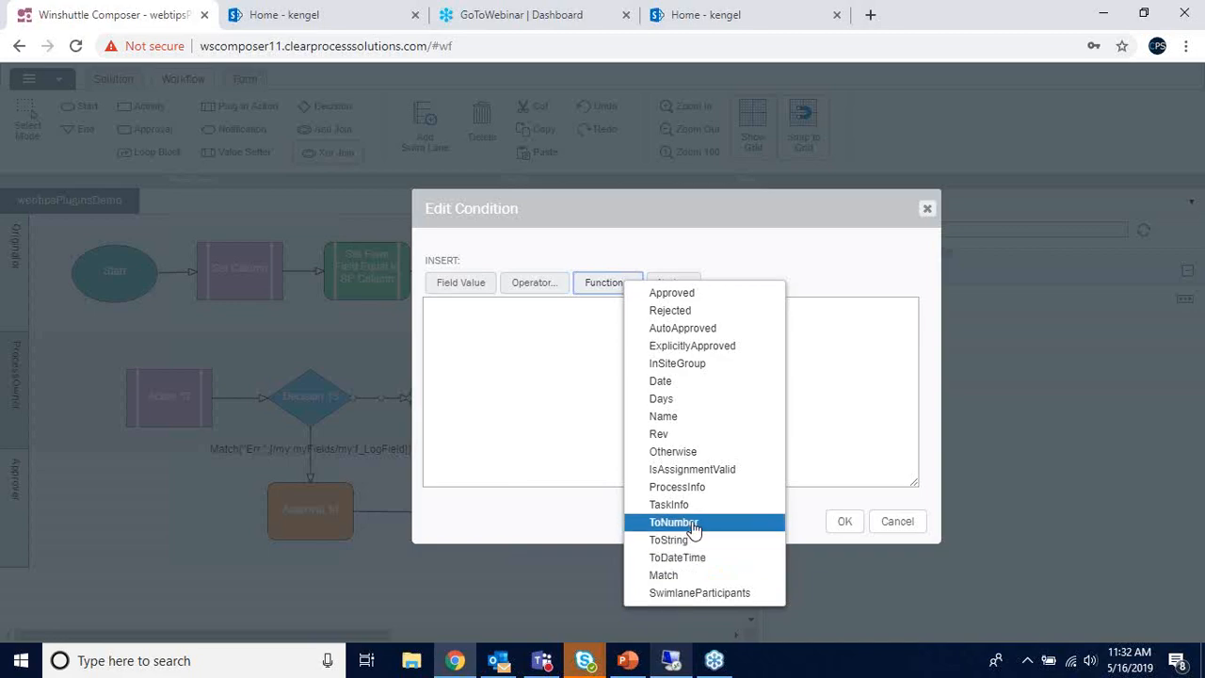
pyautogui.click(695, 452)
pyautogui.click(844, 520)
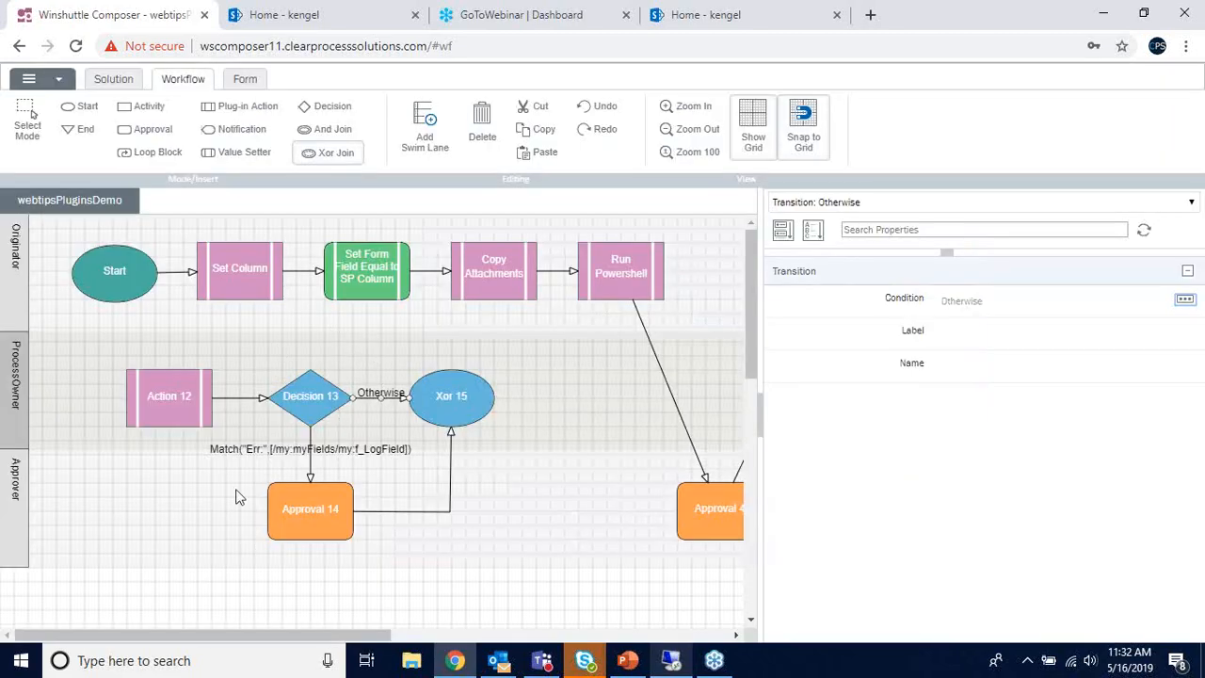
pyautogui.click(306, 21)
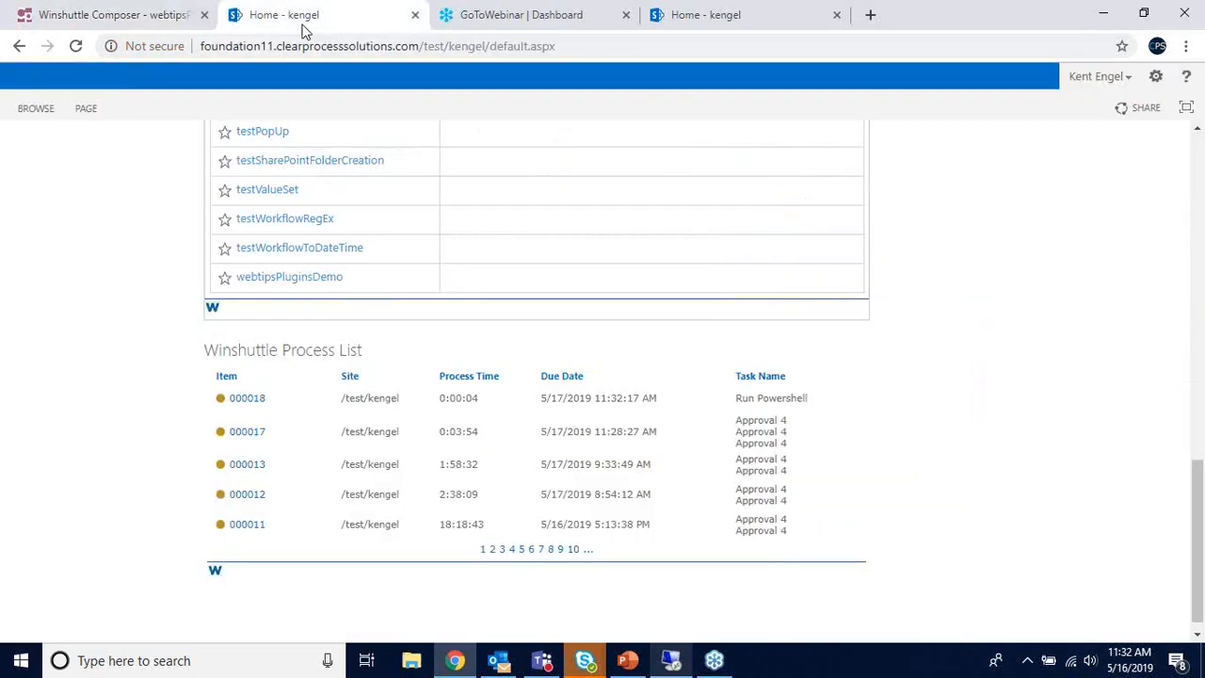
pyautogui.click(73, 49)
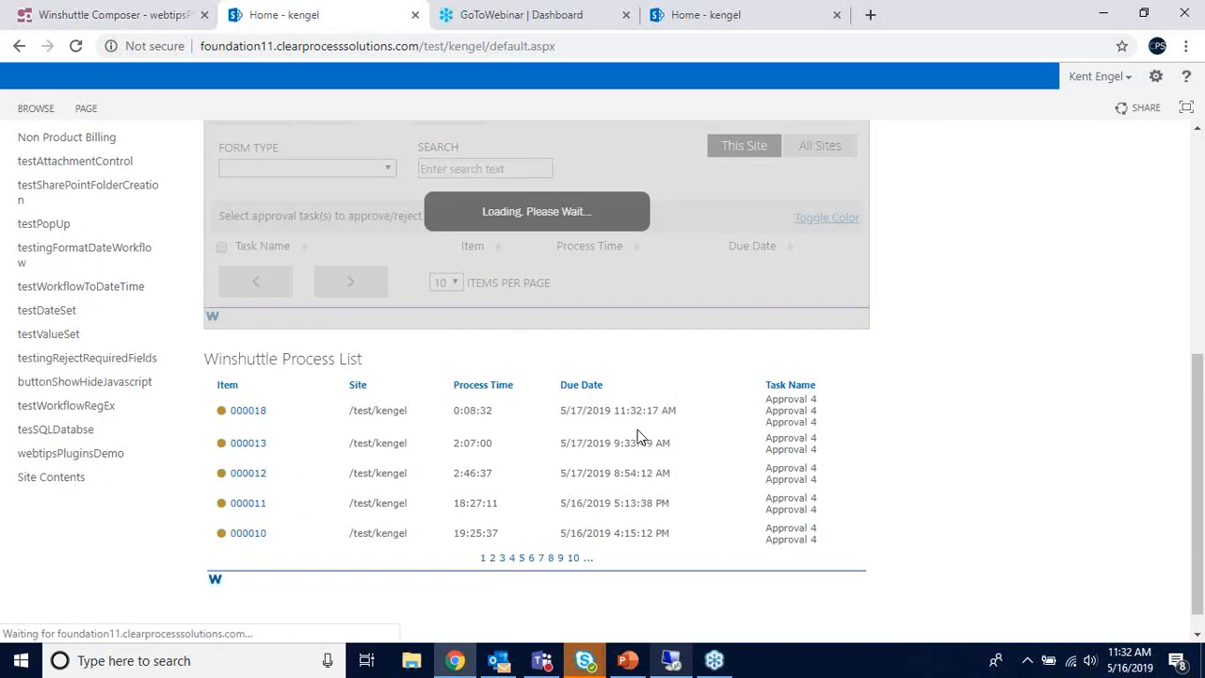
pyautogui.scroll(-3, 283, 447)
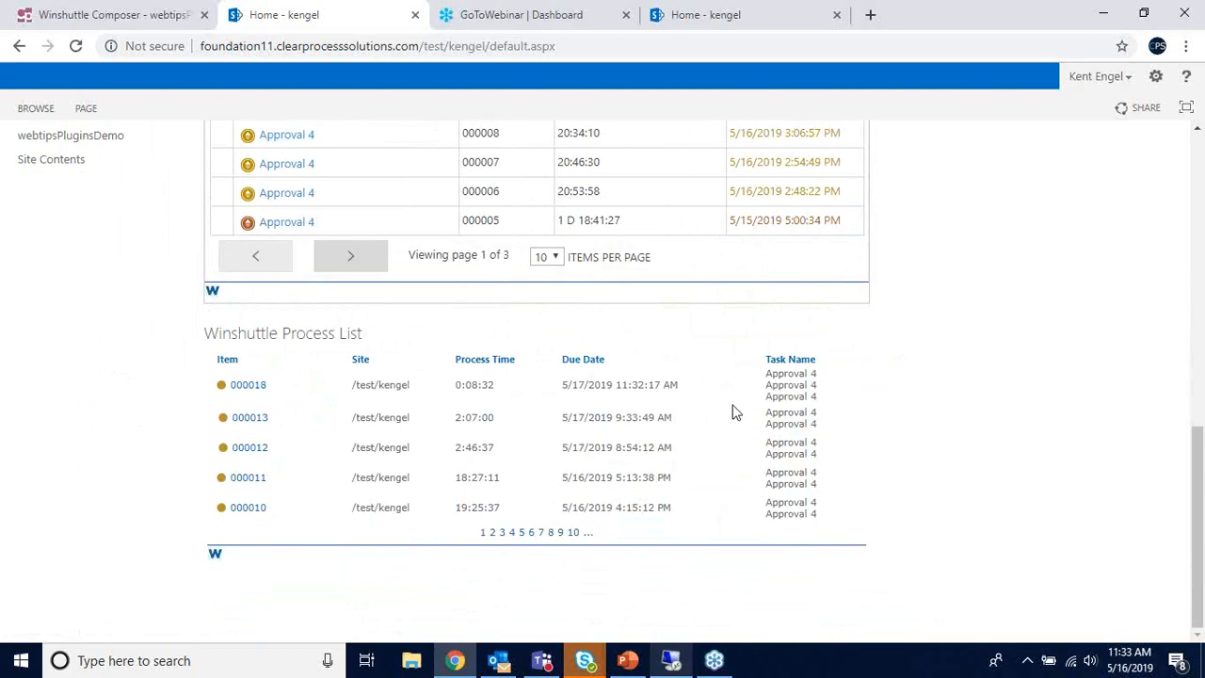
pyautogui.scroll(9, 417, 422)
pyautogui.click(56, 200)
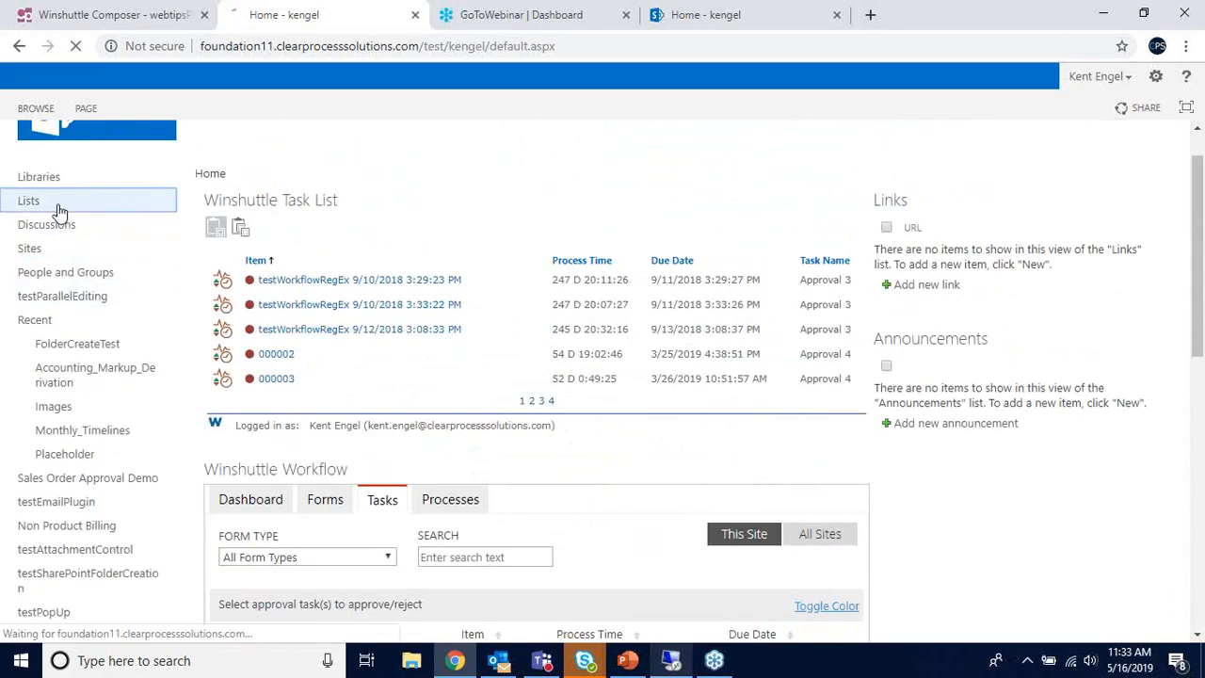
pyautogui.scroll(-10, 341, 391)
pyautogui.scroll(-2, 340, 385)
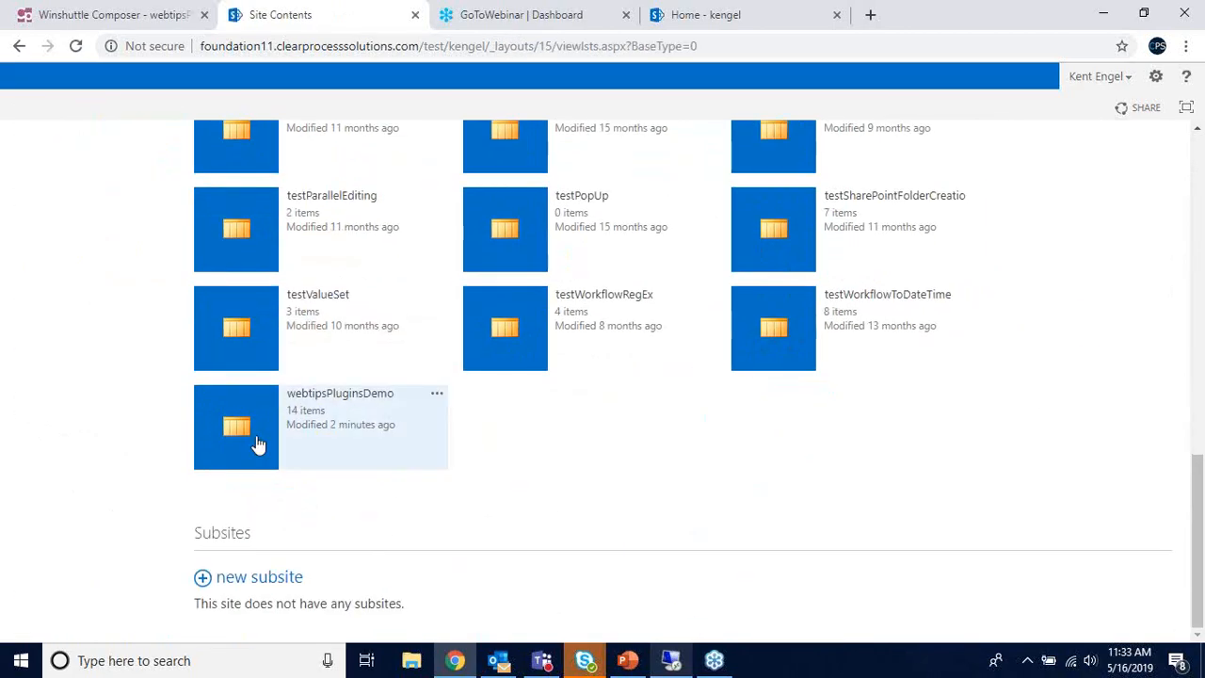
pyautogui.click(255, 444)
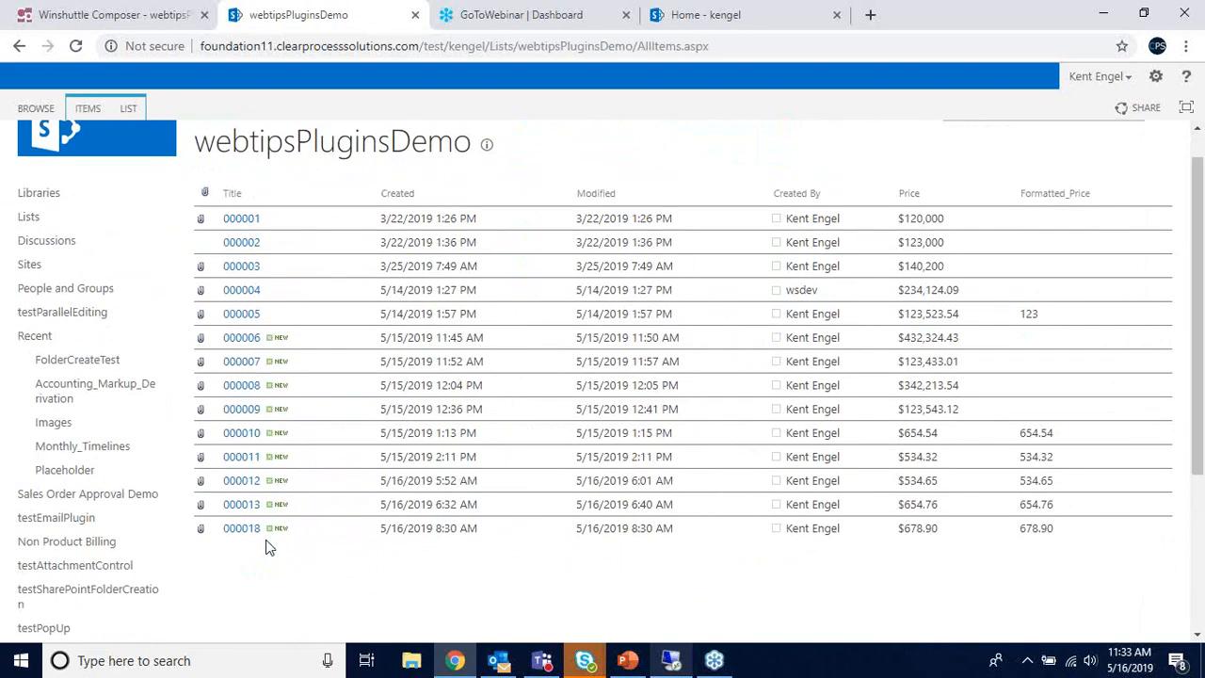
pyautogui.scroll(-3, 264, 544)
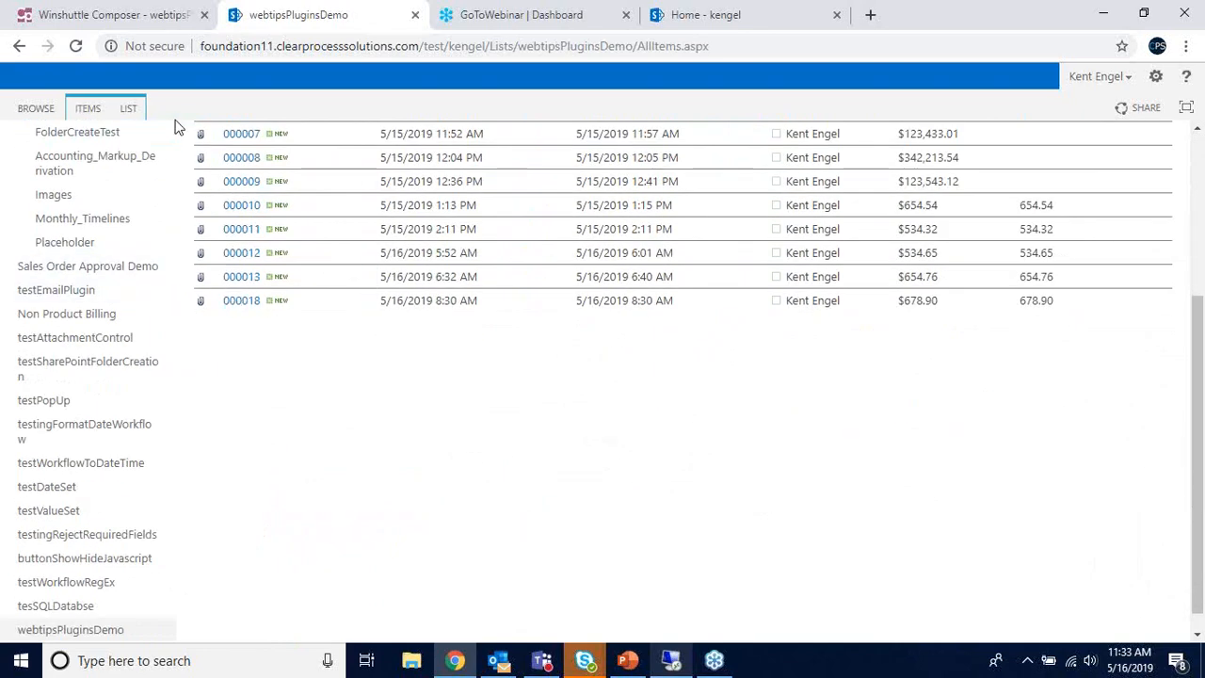
pyautogui.click(113, 15)
pyautogui.moveTo(362, 637); pyautogui.dragTo(766, 580)
pyautogui.moveTo(376, 637); pyautogui.dragTo(572, 329)
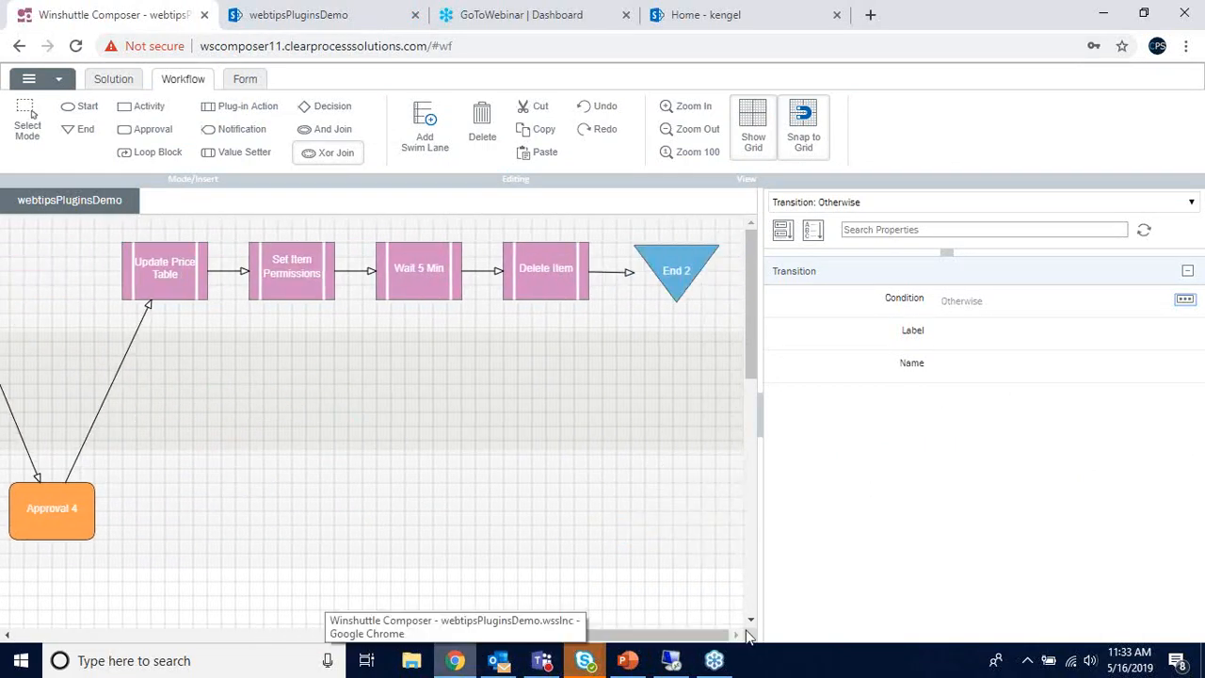
# - Check the Delete Item step's Plug-In Name list without changes, then bring up the PowerPoint DEMO slide
pyautogui.click(552, 282)
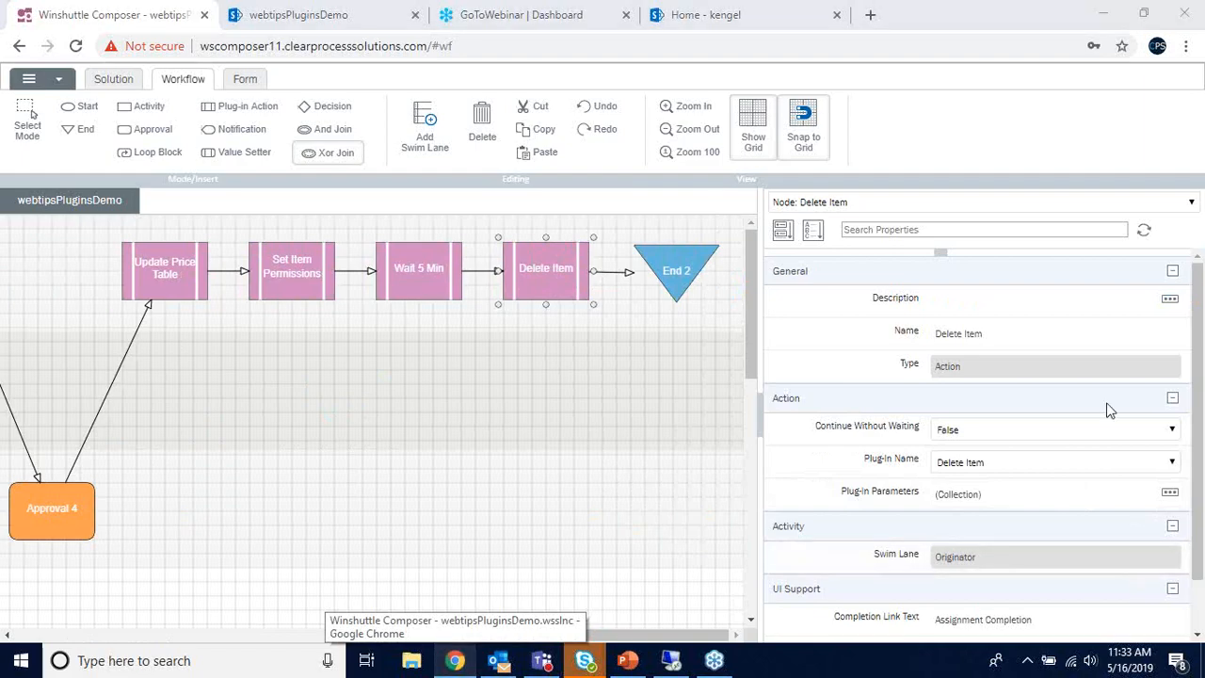
pyautogui.click(631, 661)
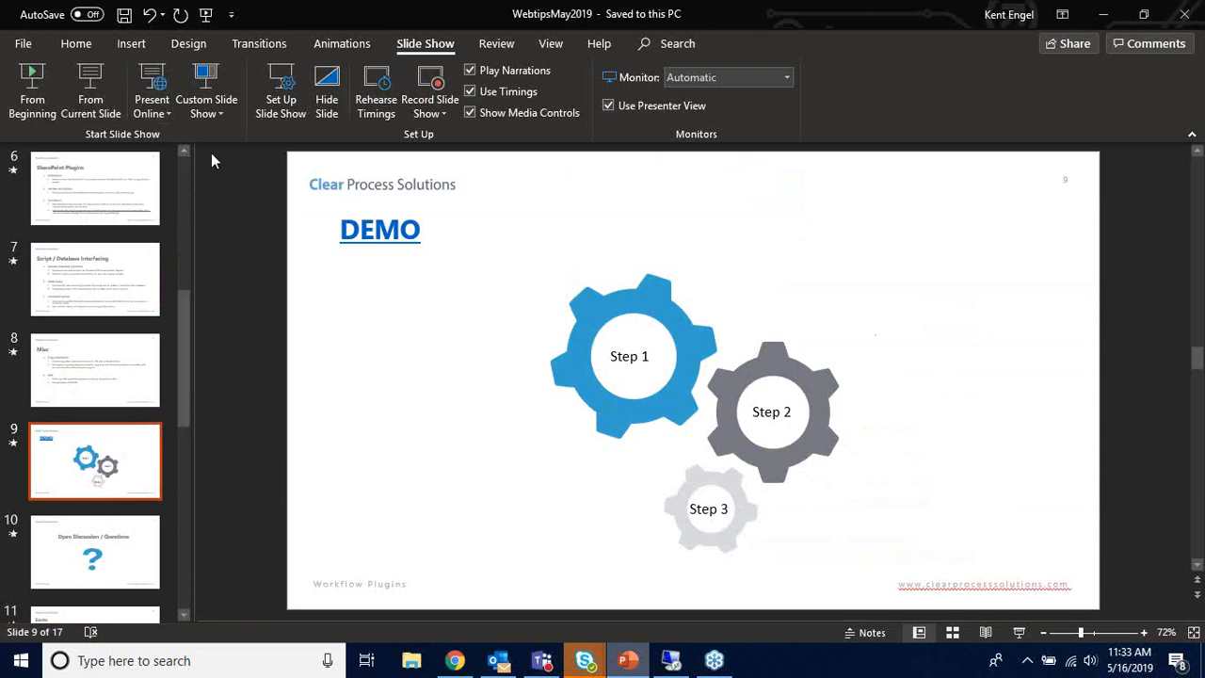
pyautogui.click(455, 660)
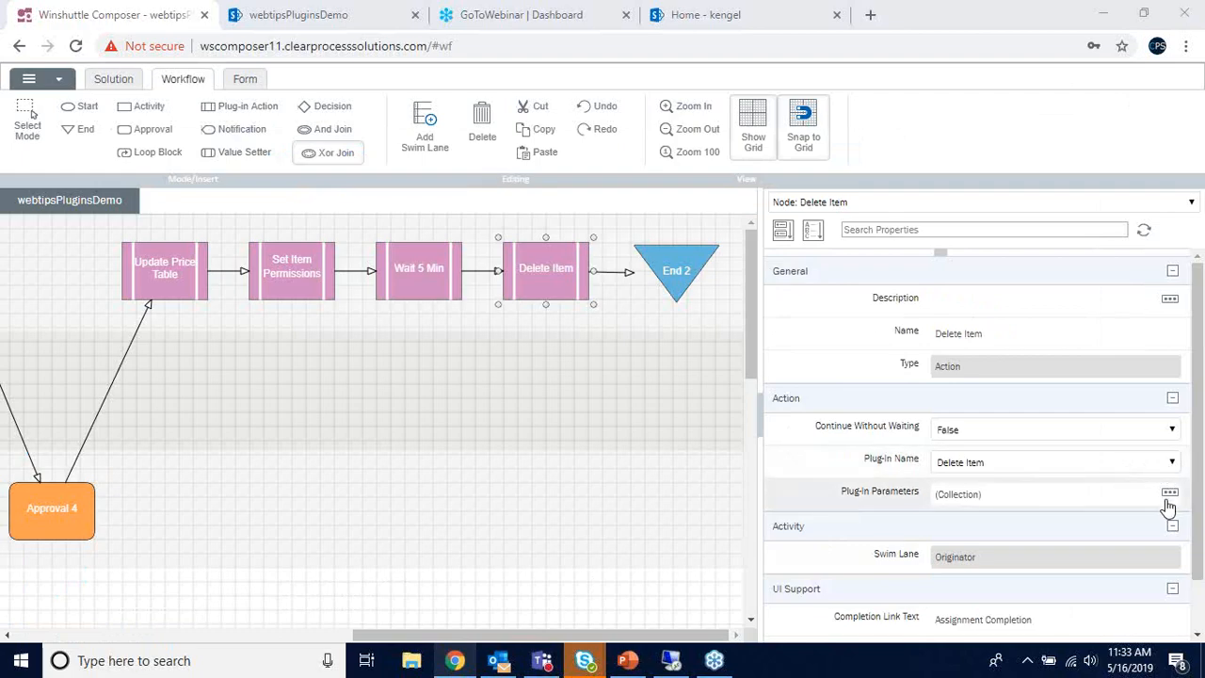
pyautogui.click(1173, 462)
pyautogui.moveTo(1172, 244)
pyautogui.mouseDown()
pyautogui.moveTo(1178, 364)
pyautogui.moveTo(1171, 256)
pyautogui.mouseUp()
pyautogui.click(1023, 119)
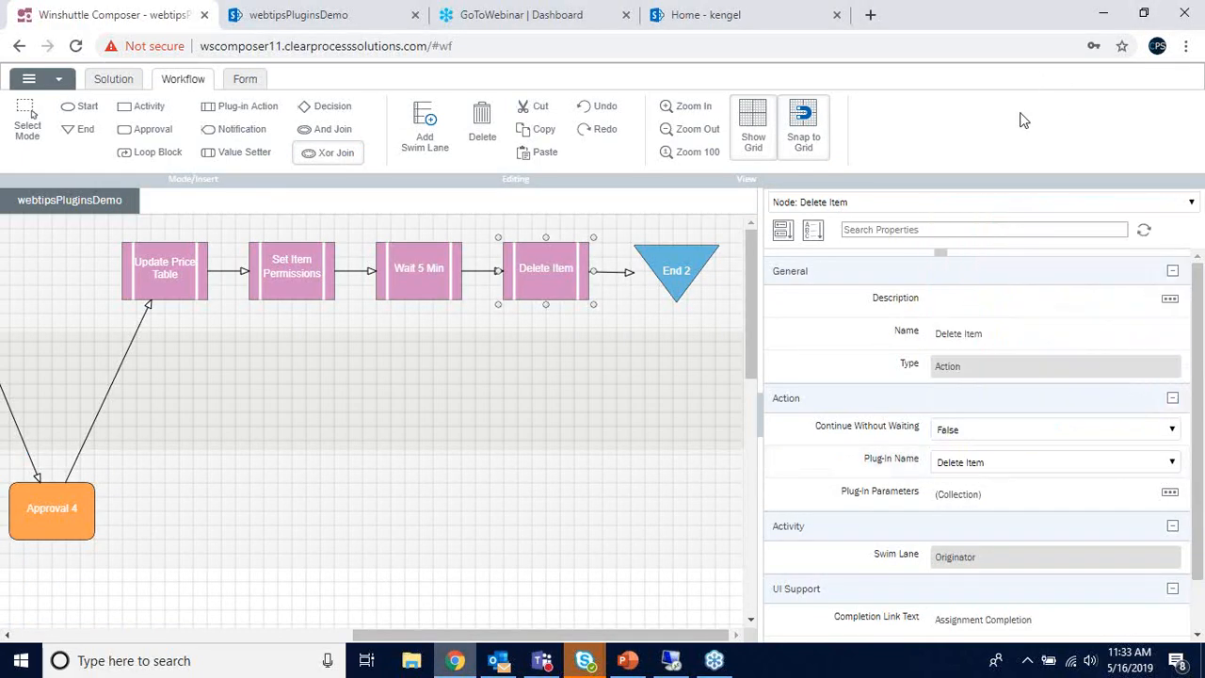
pyautogui.click(626, 659)
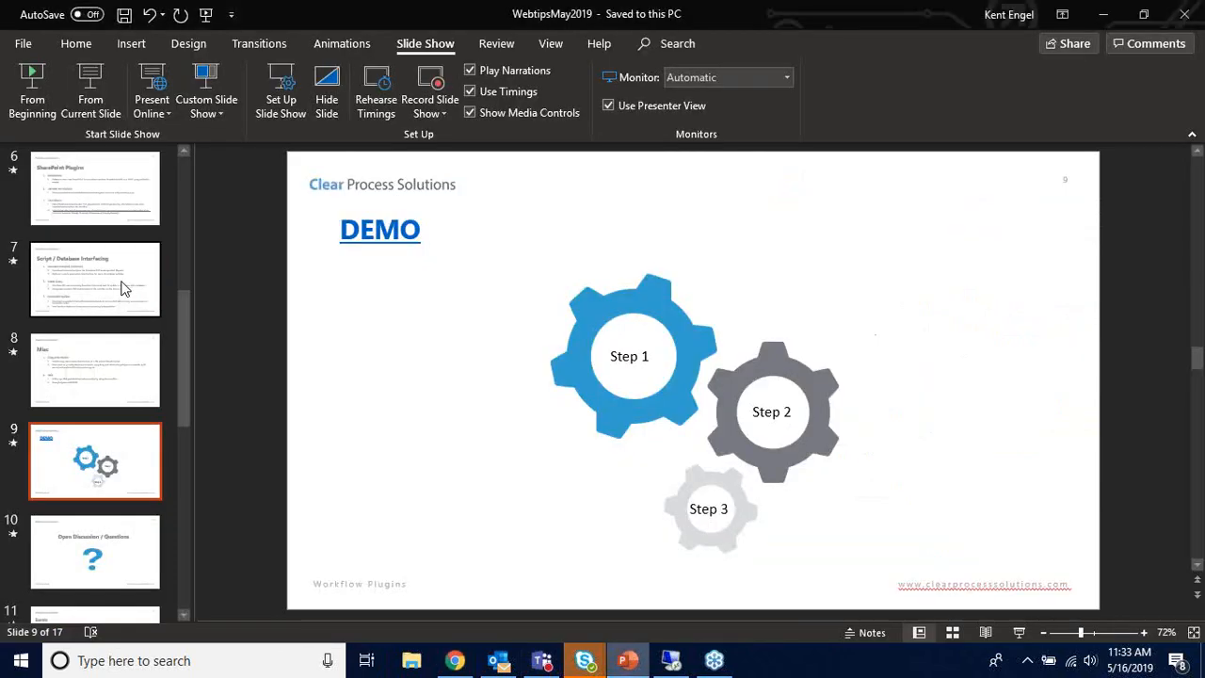
# - Run the slide show from the DEMO slide and advance to slide 10, Open Discussion / Questions
pyautogui.click(98, 114)
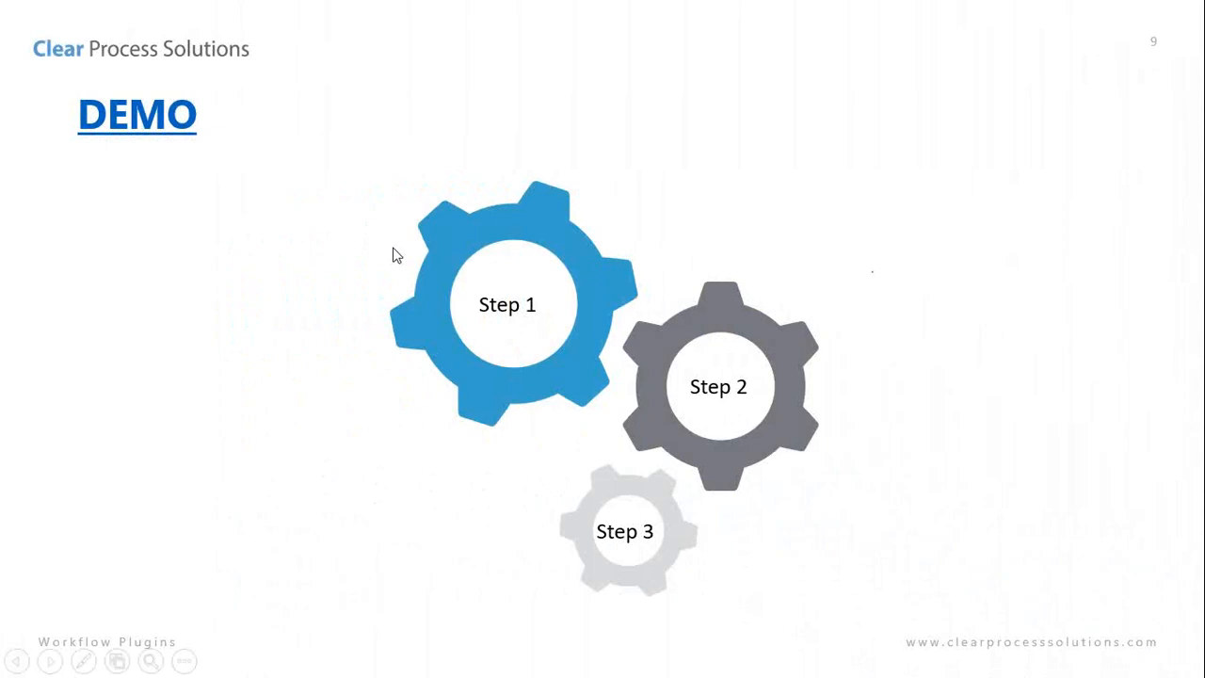
pyautogui.click(928, 432)
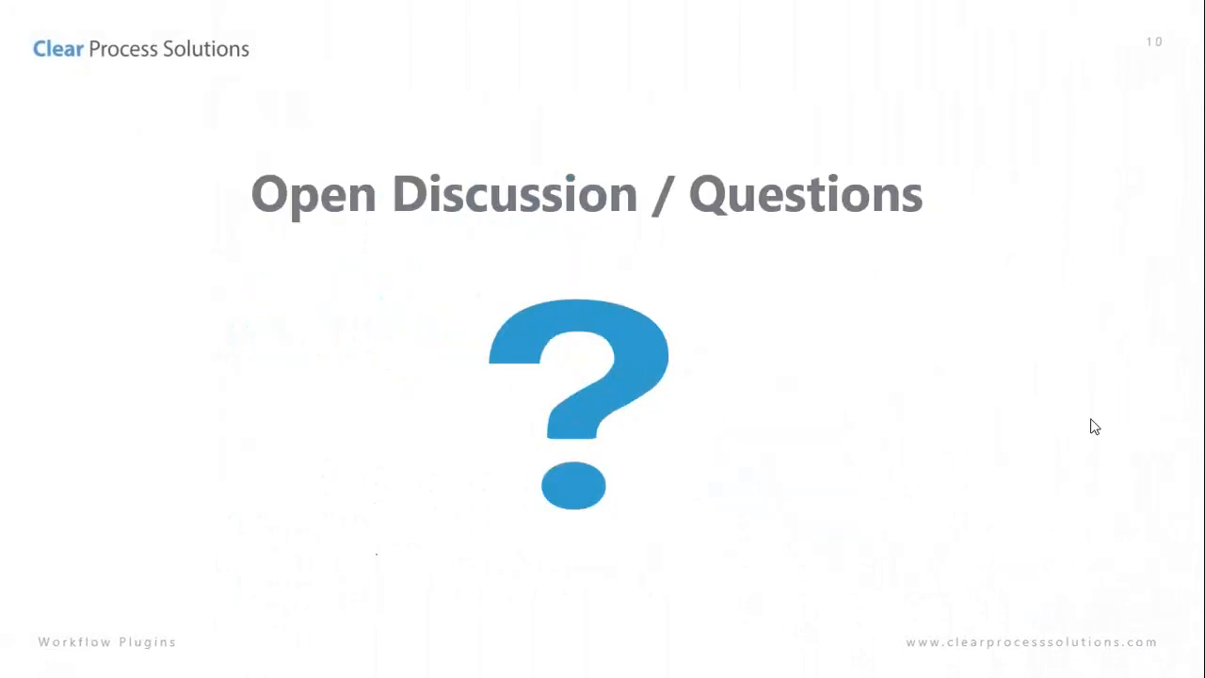